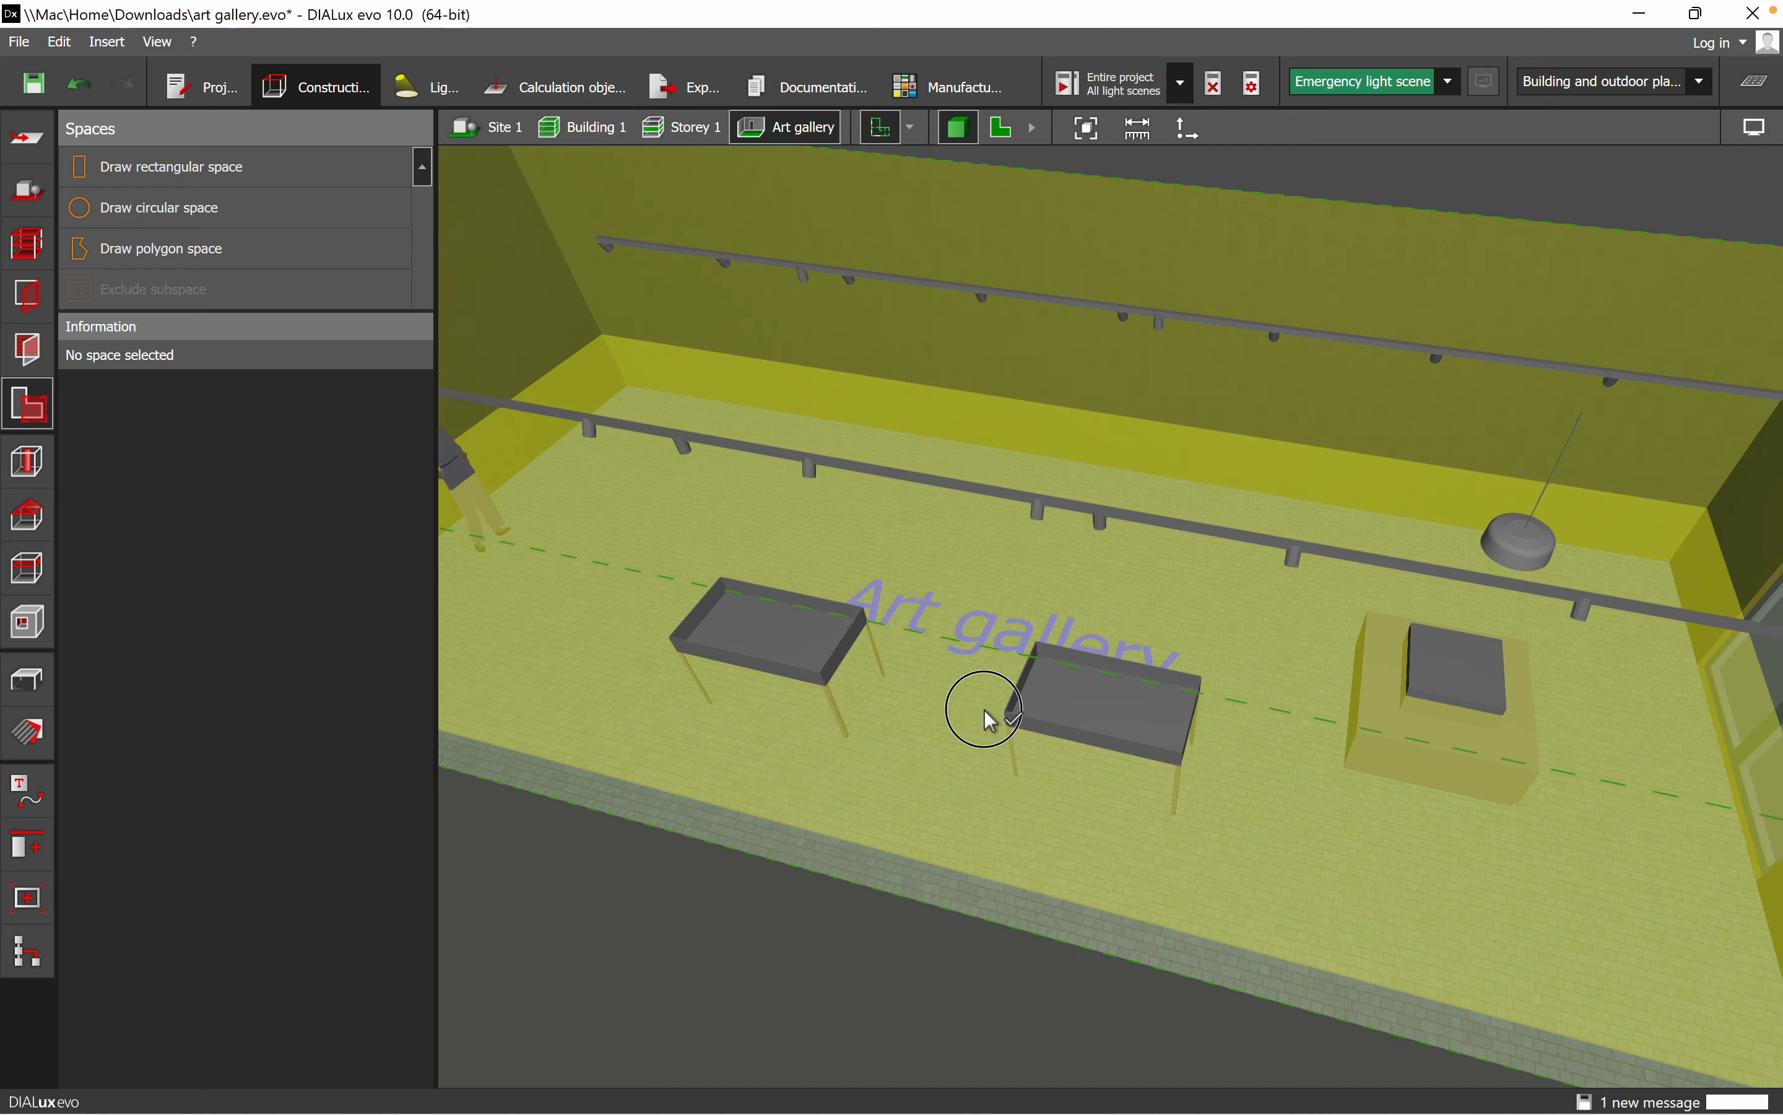
# - Examine the art gallery's tables, pedestal and luminaire tracks in 3D, both as construction and as calculation objects
pyautogui.moveTo(980, 531); pyautogui.dragTo(1059, 510, button='right')
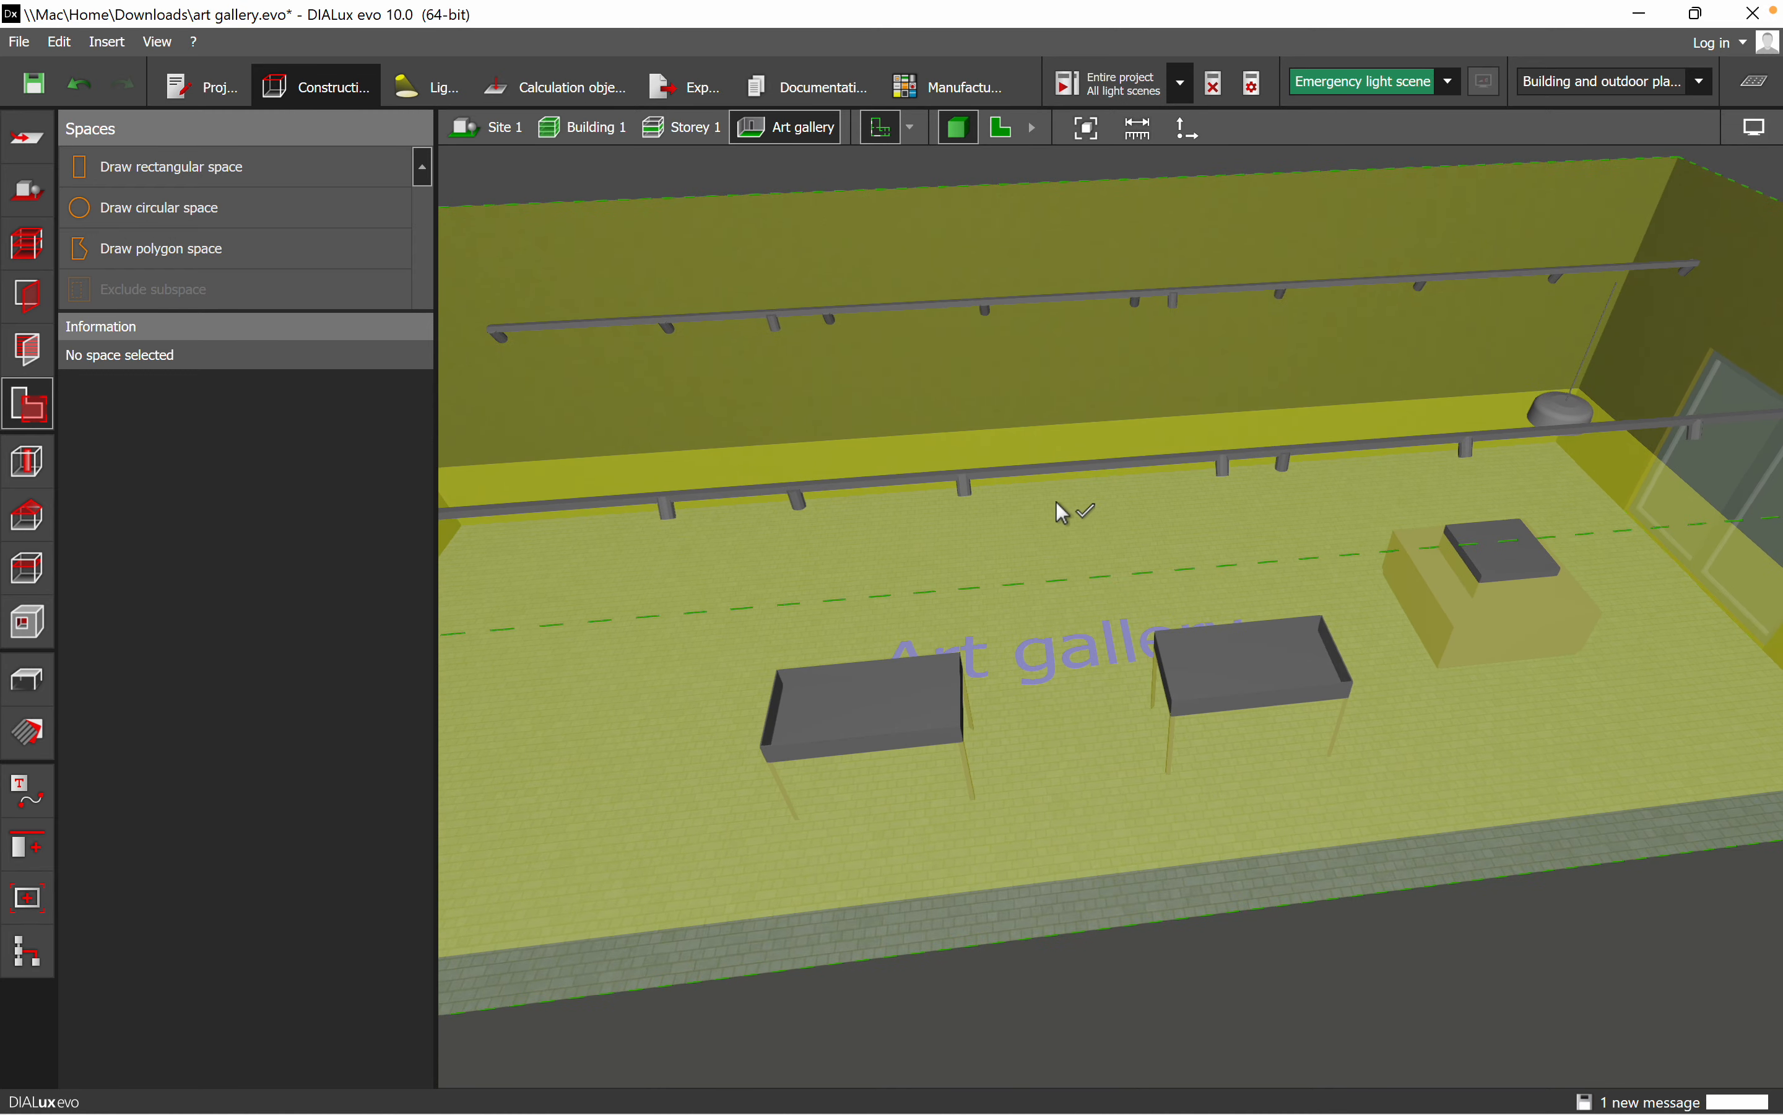
pyautogui.moveTo(888, 510); pyautogui.dragTo(992, 493, button='right')
pyautogui.scroll(-2, 992, 493)
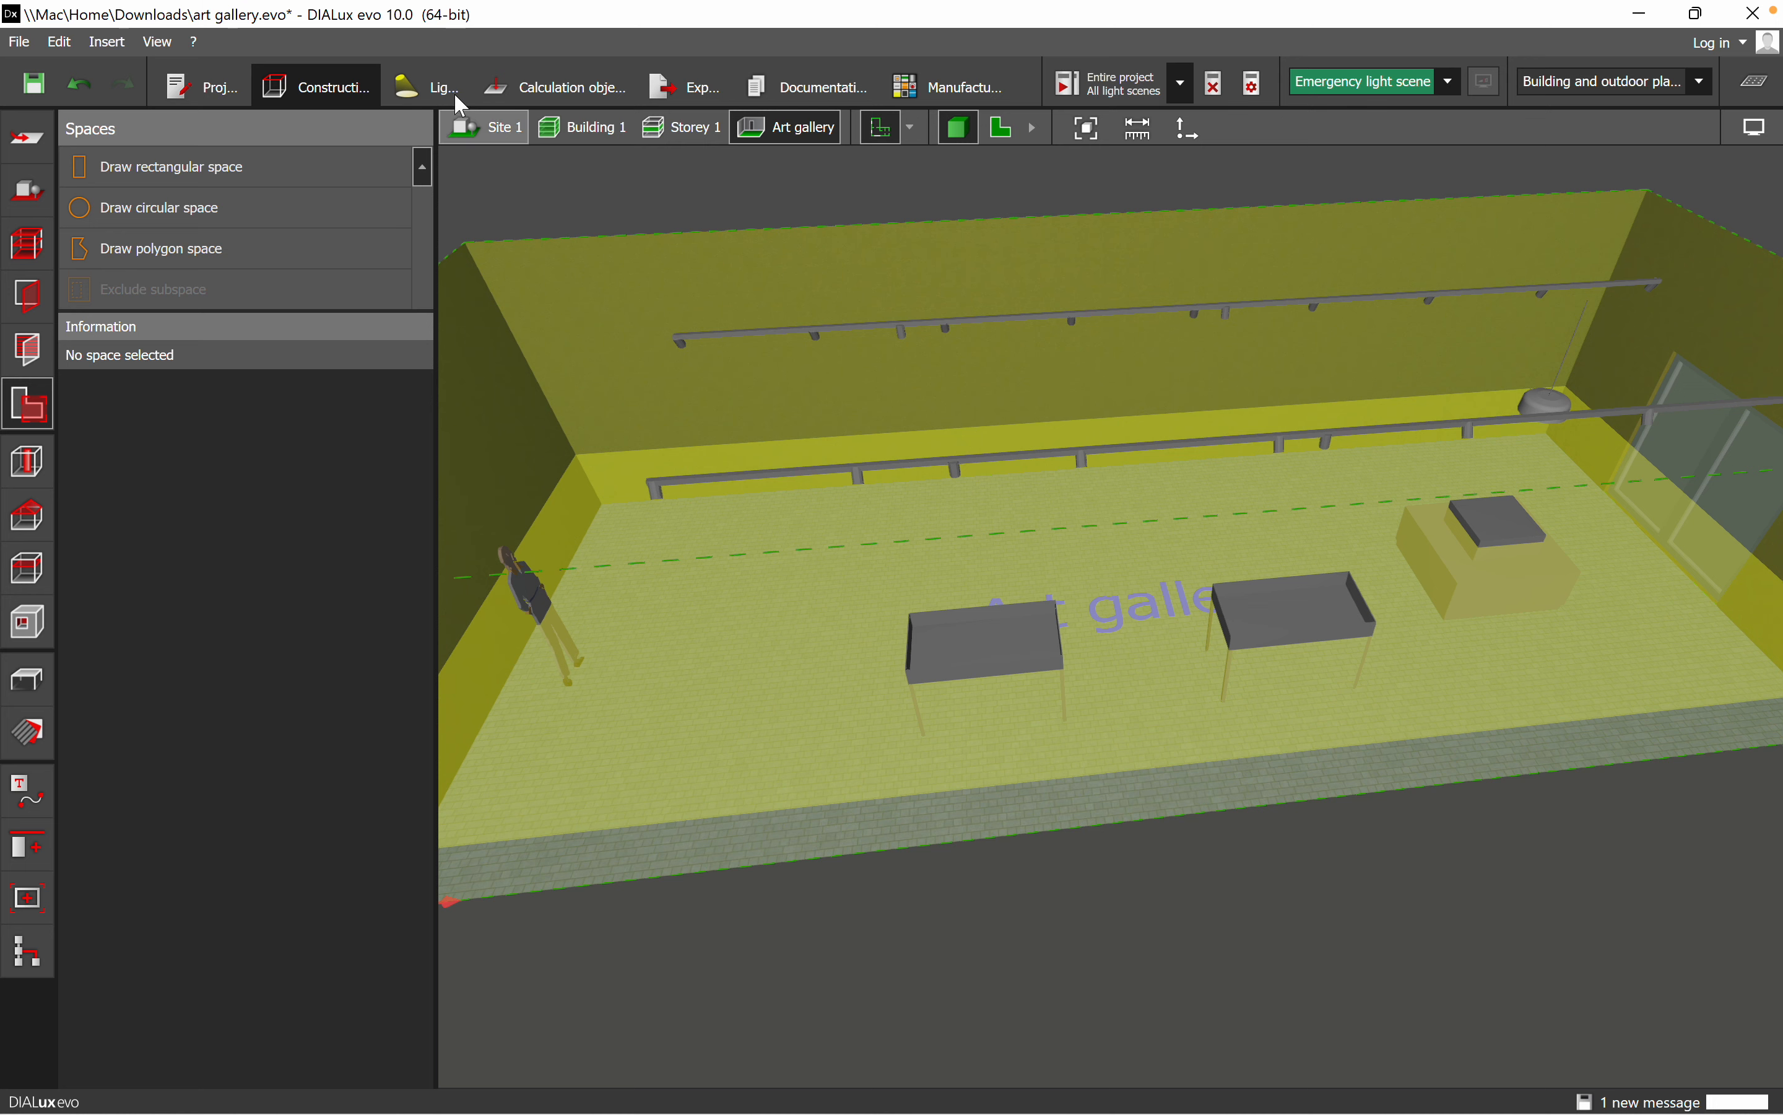
pyautogui.click(578, 93)
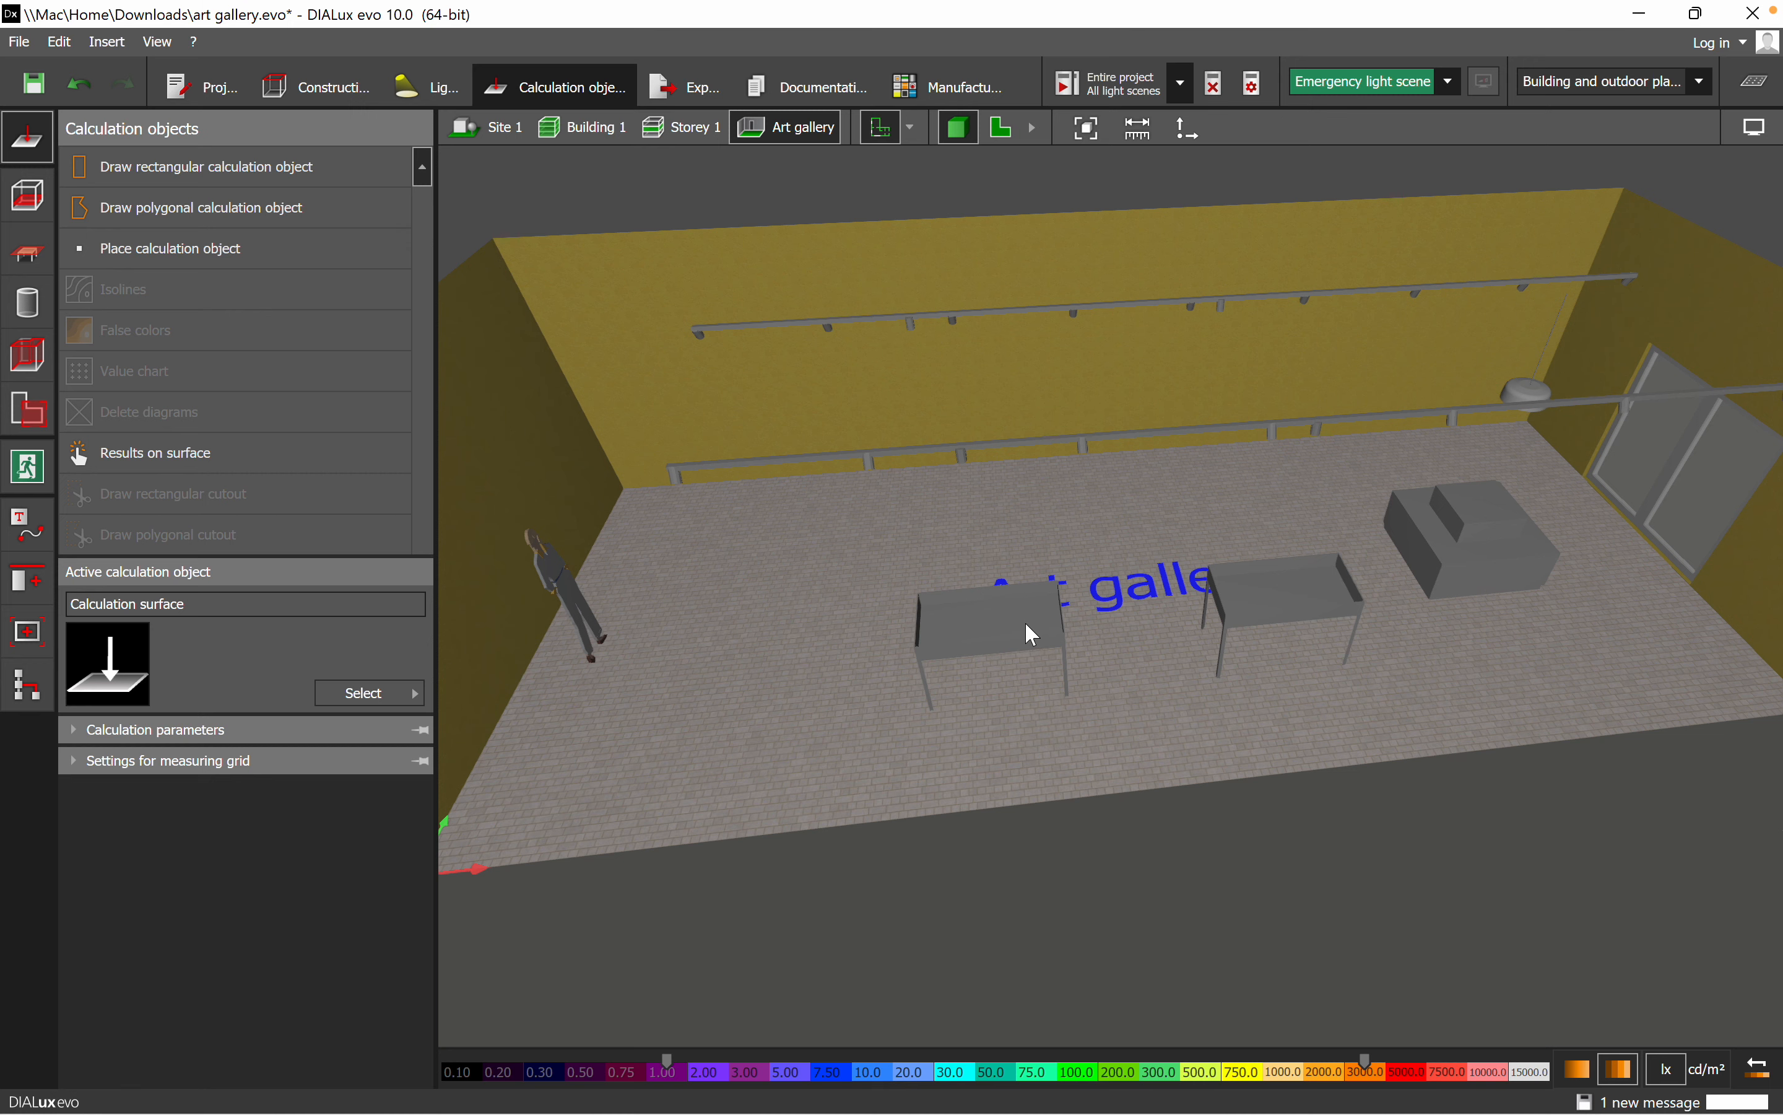
pyautogui.scroll(2, 1031, 634)
pyautogui.moveTo(1082, 796); pyautogui.dragTo(1141, 711, button='right')
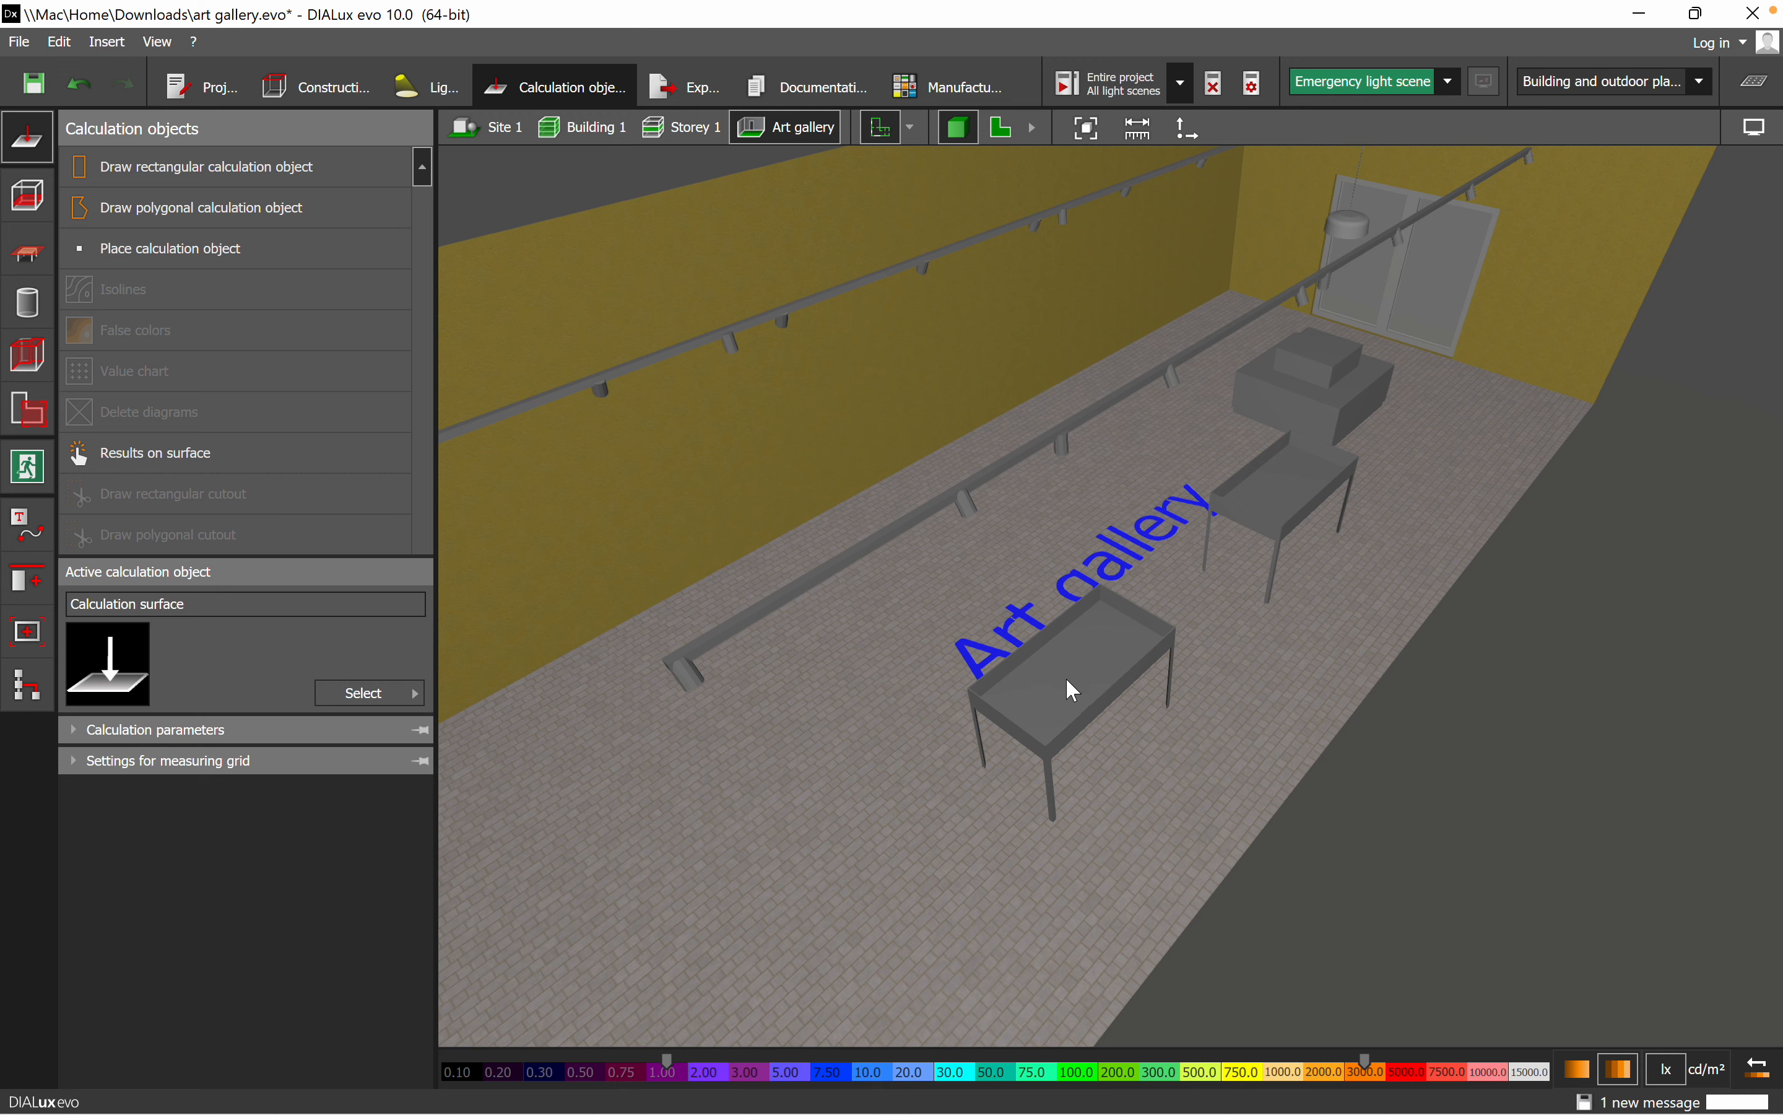
pyautogui.click(303, 86)
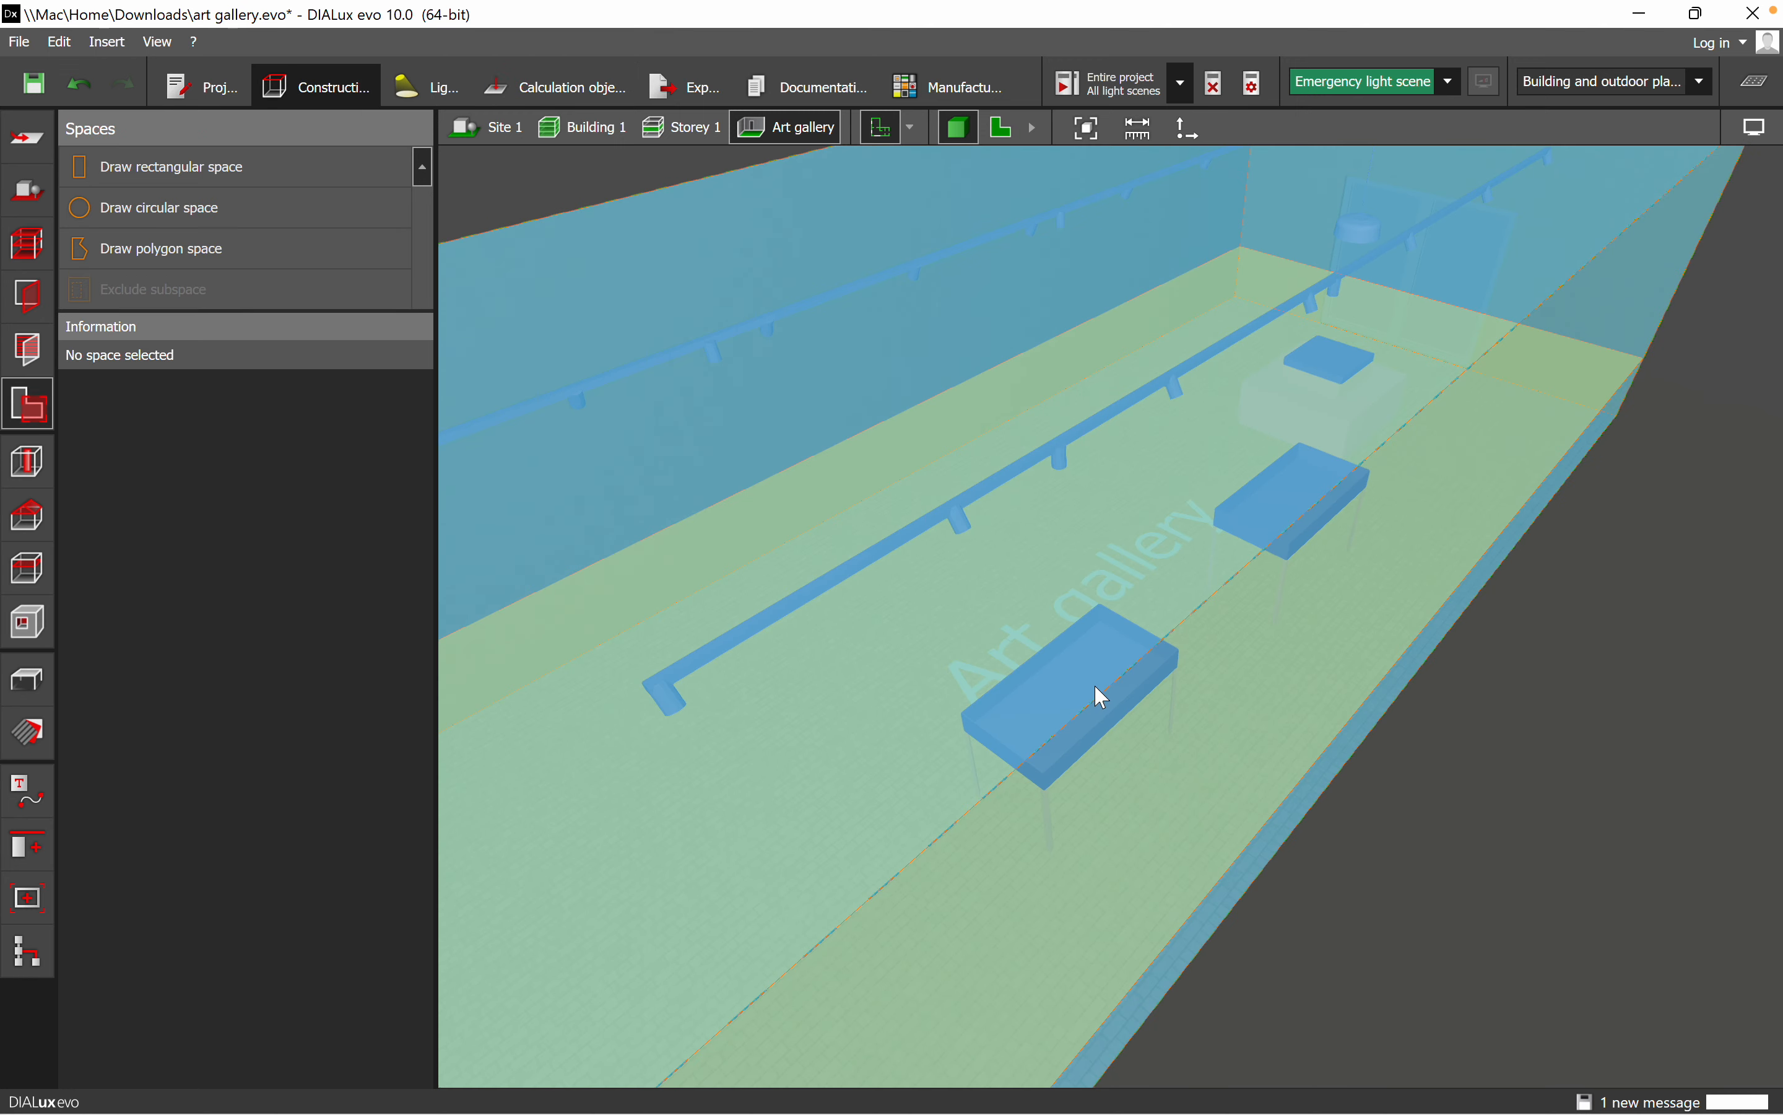
pyautogui.click(1102, 697)
pyautogui.click(1389, 781)
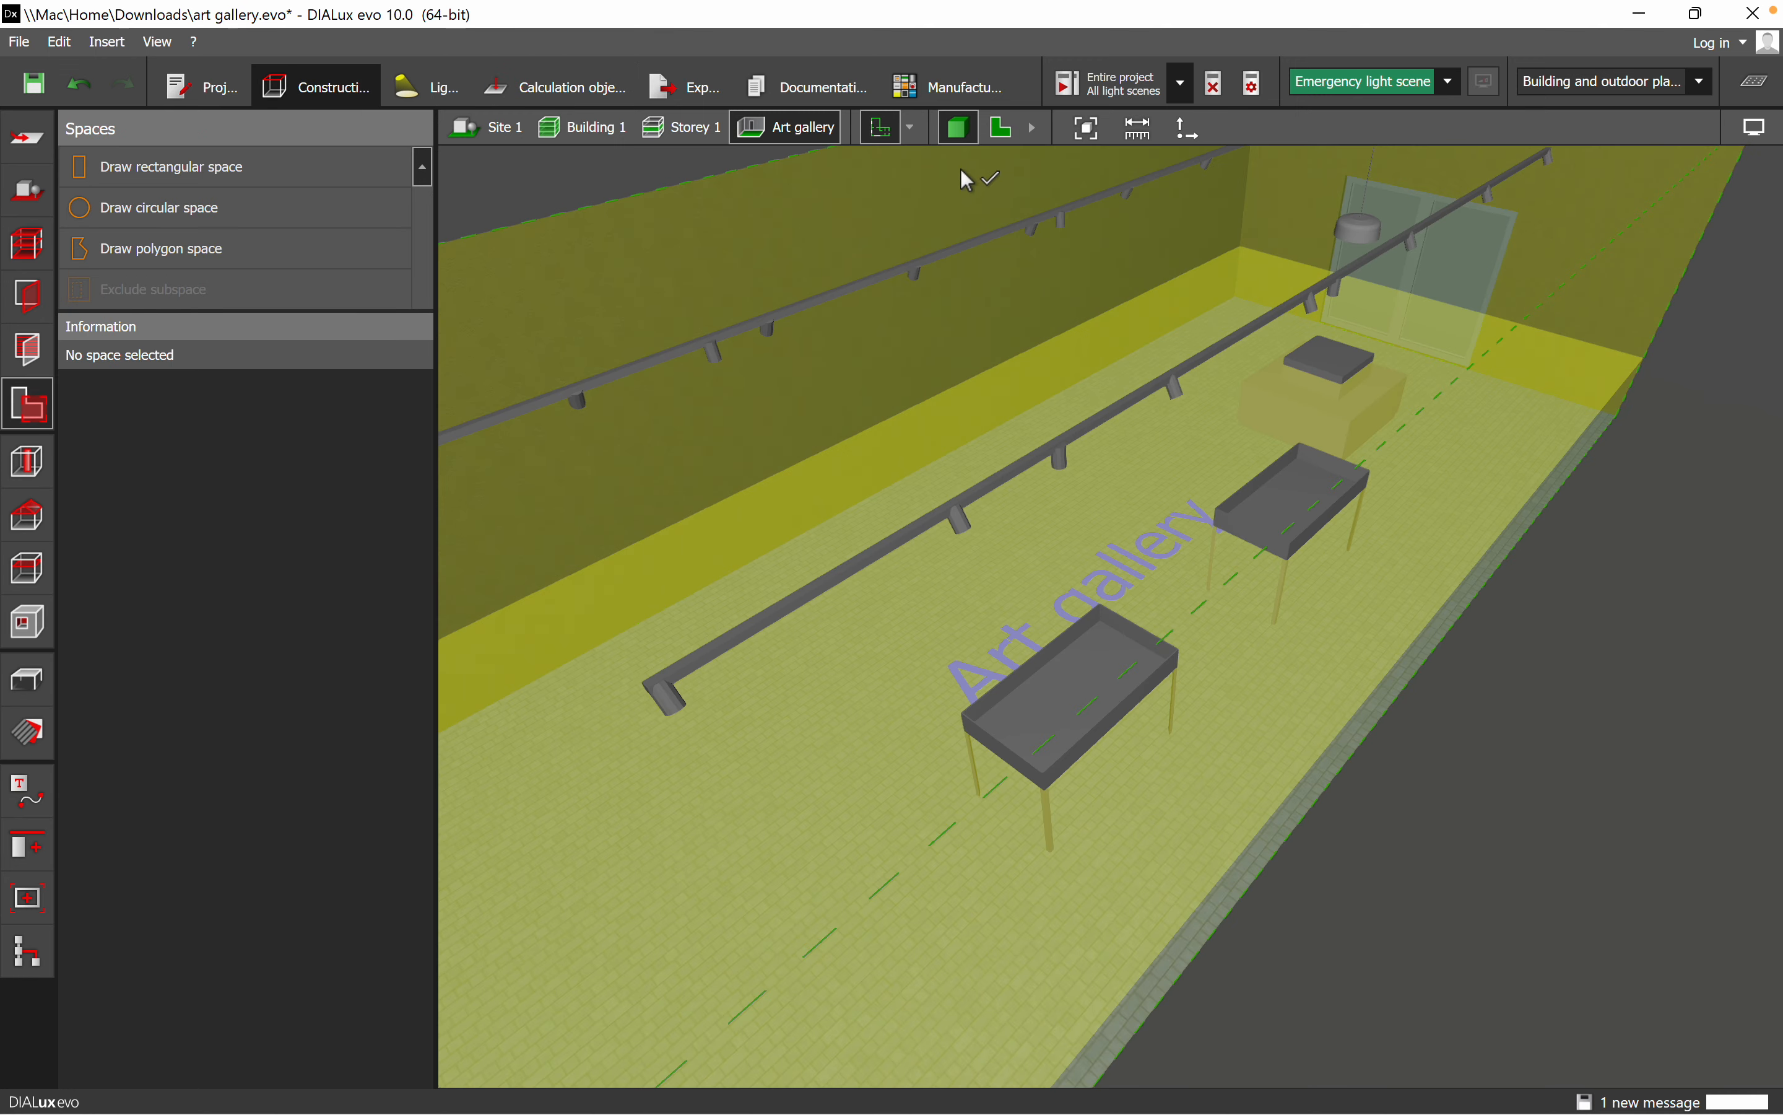
# - Delete both 150x80 rummage counters from the Storey 1 floor plan
pyautogui.click(1004, 127)
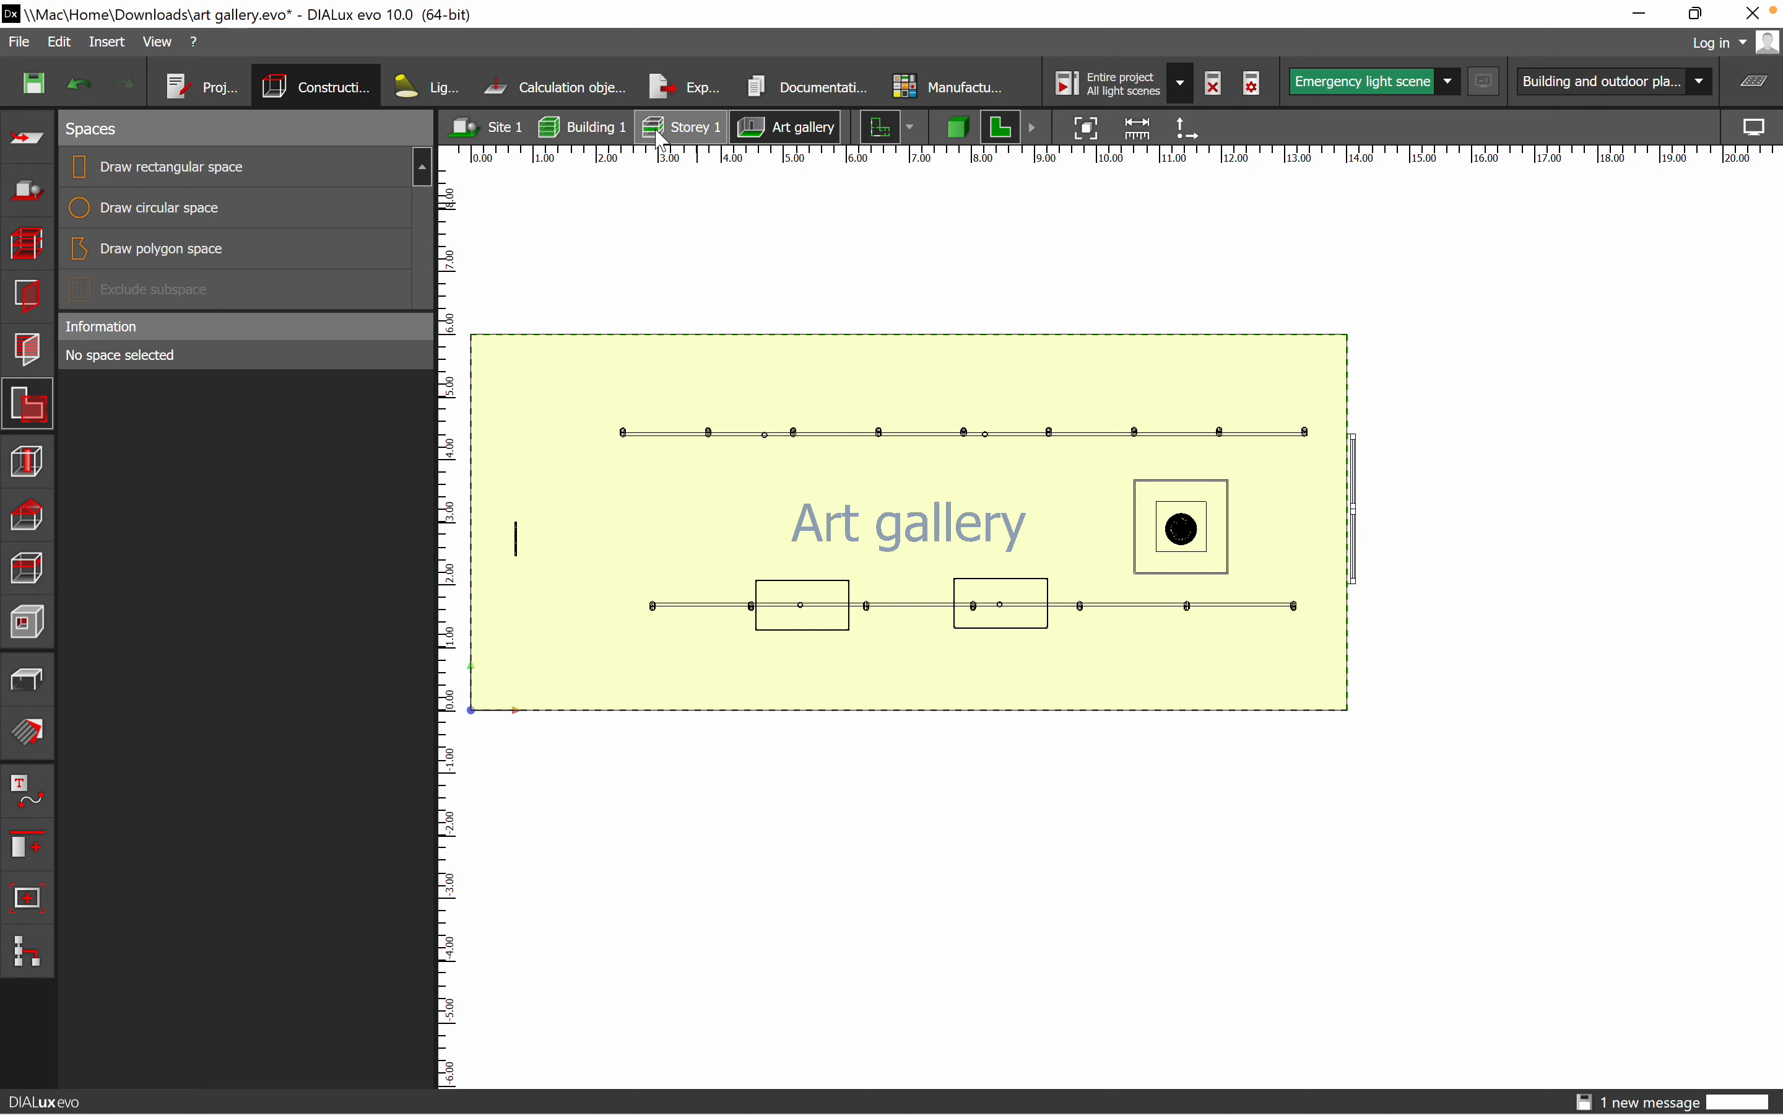
pyautogui.click(679, 137)
pyautogui.click(831, 136)
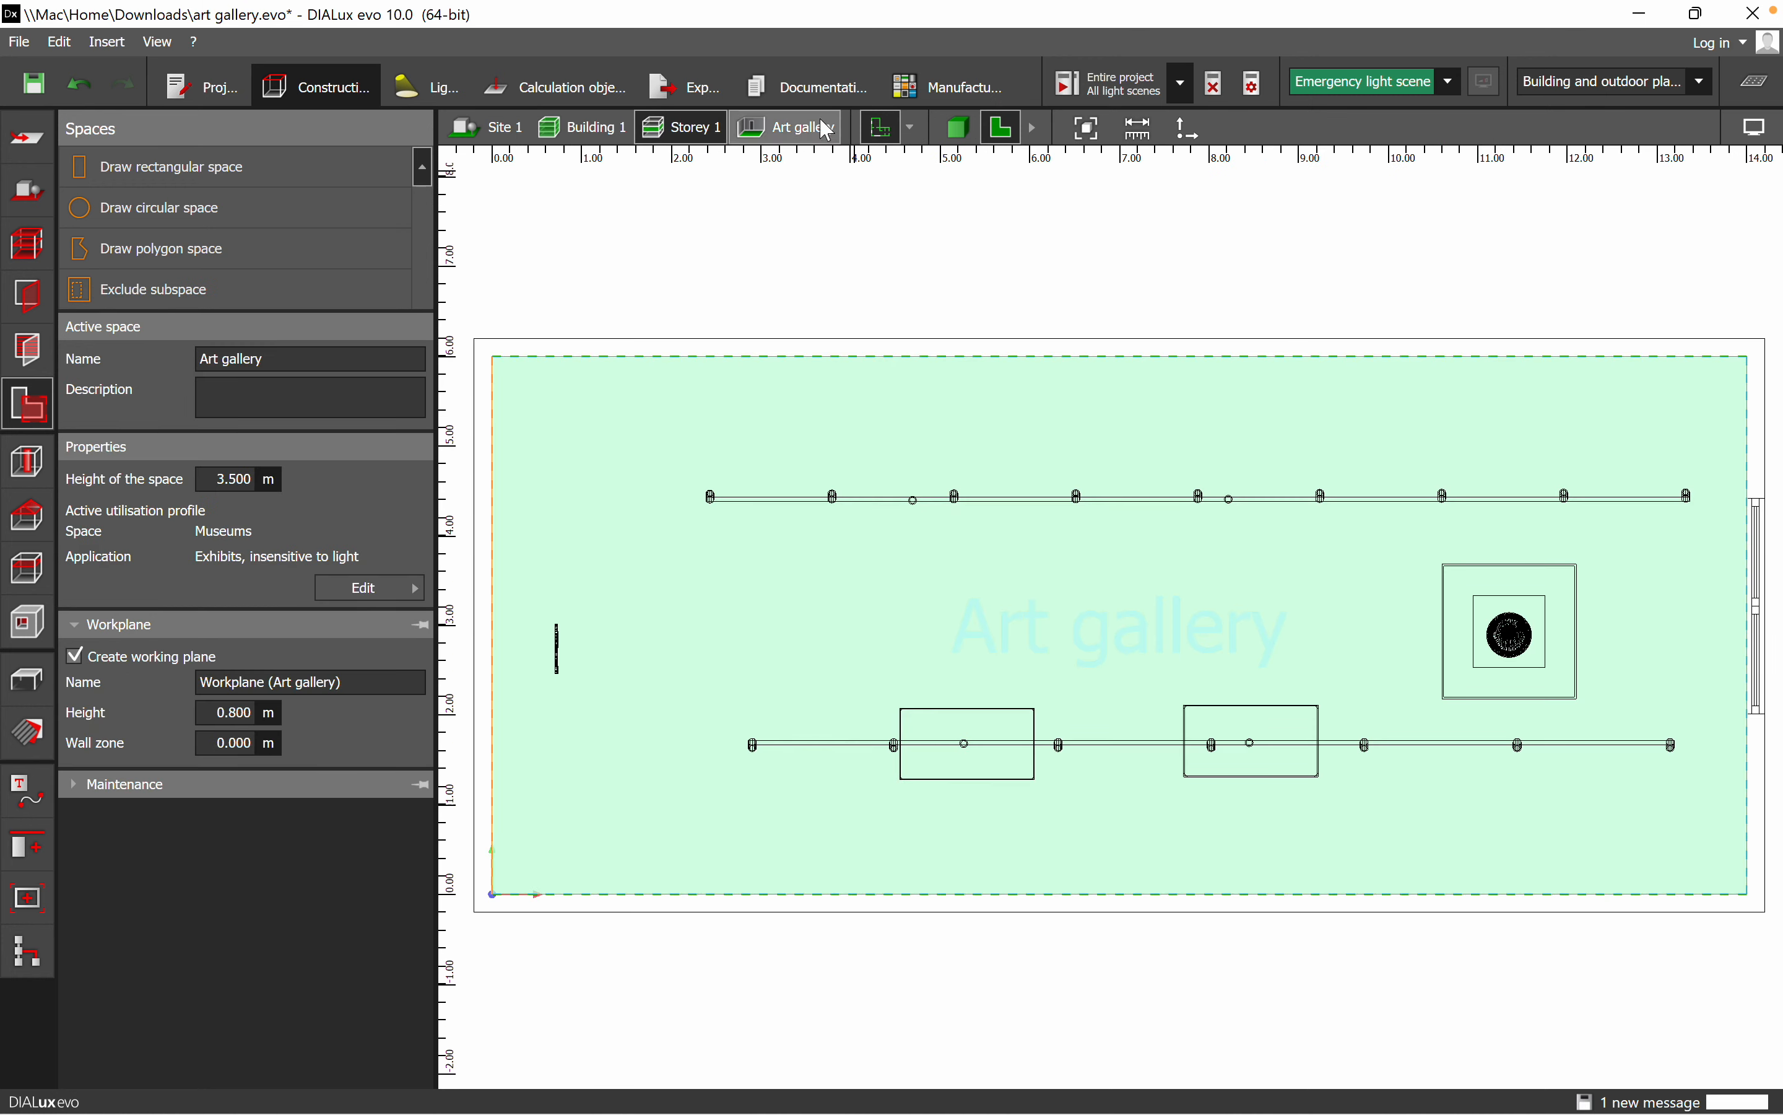
pyautogui.click(1074, 980)
pyautogui.click(996, 774)
pyautogui.rightClick(992, 769)
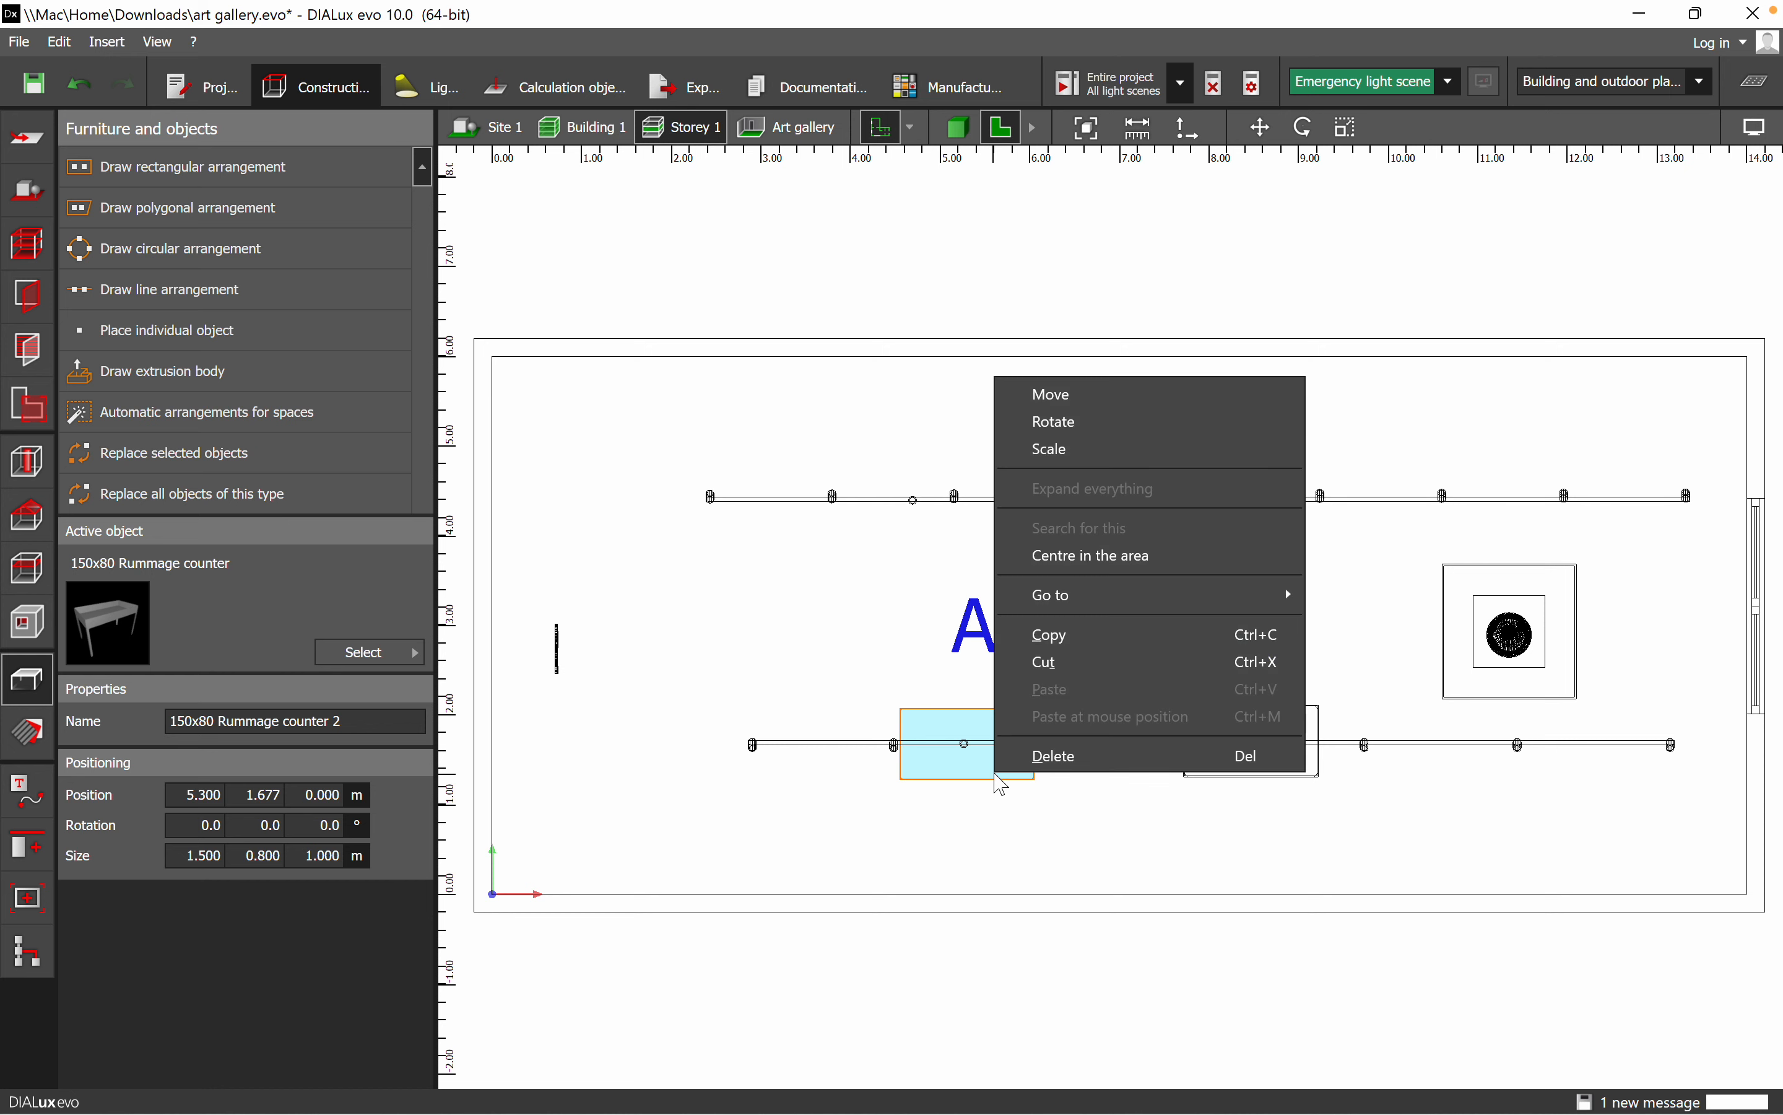
pyautogui.click(1070, 755)
pyautogui.click(1256, 774)
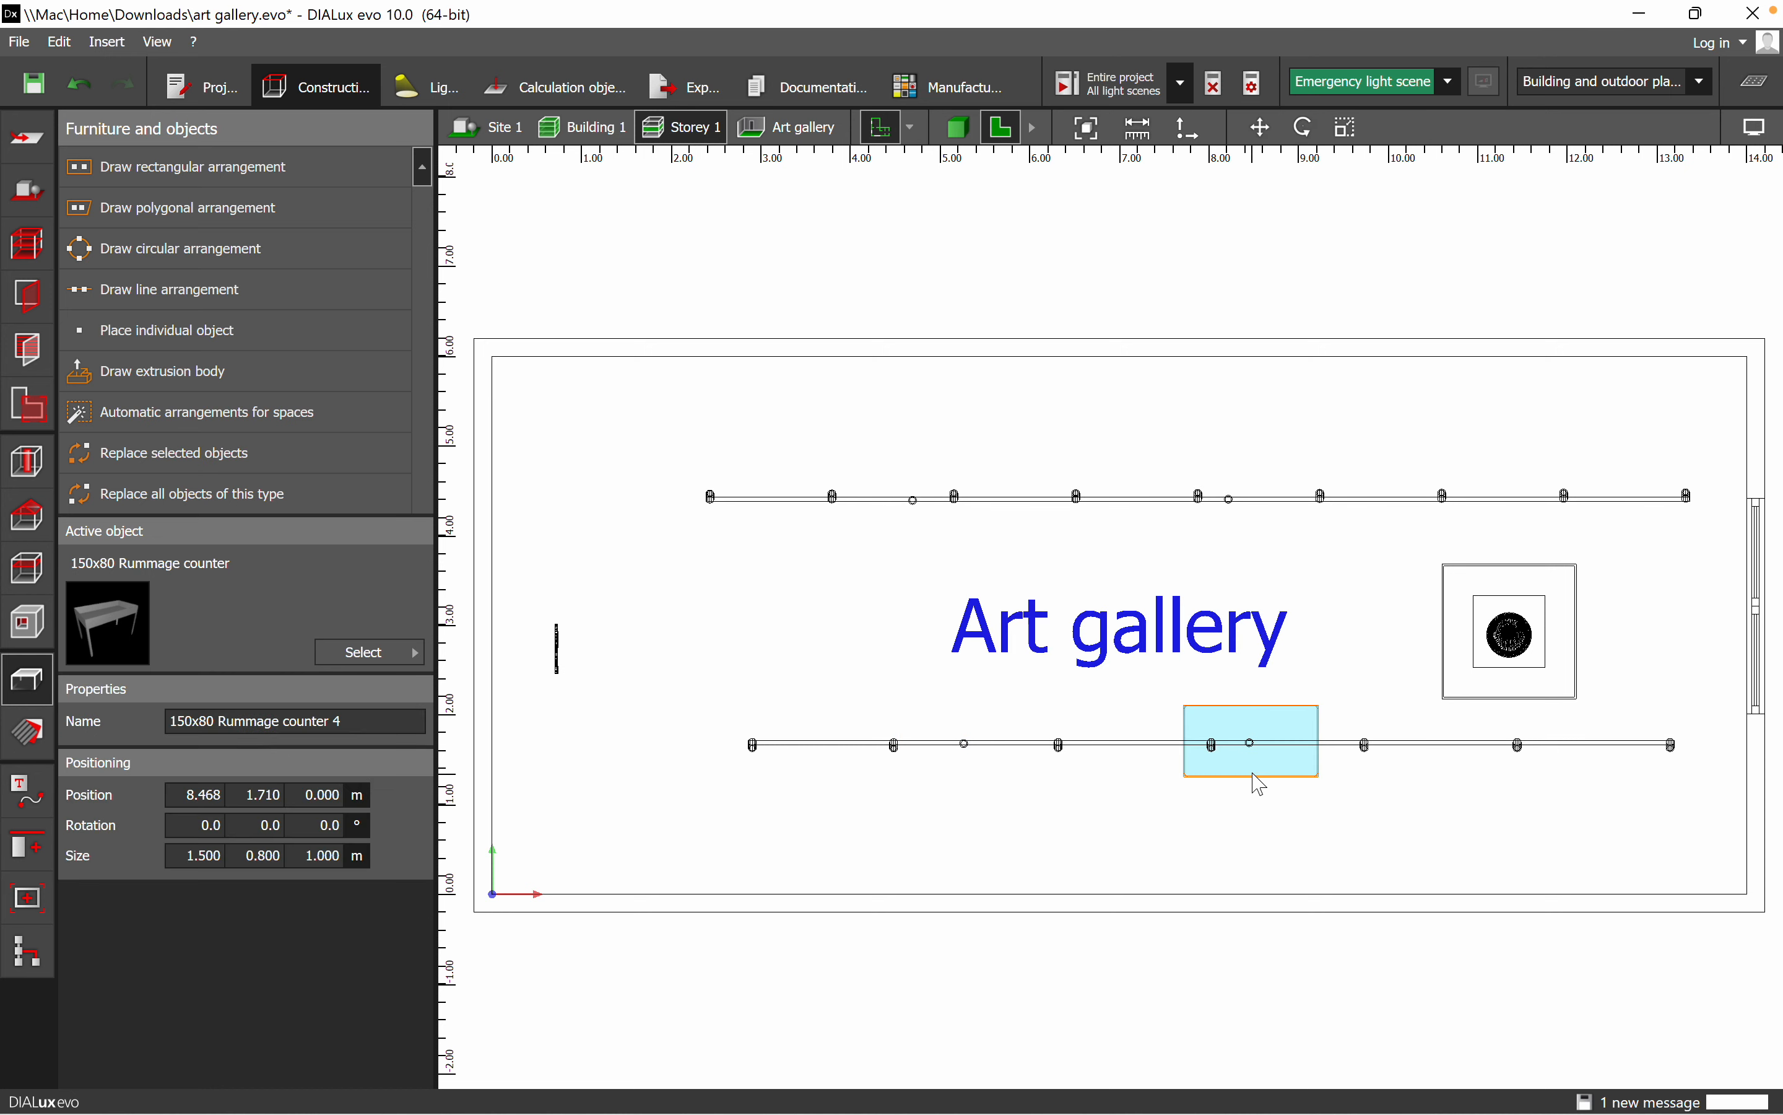
pyautogui.rightClick(1256, 774)
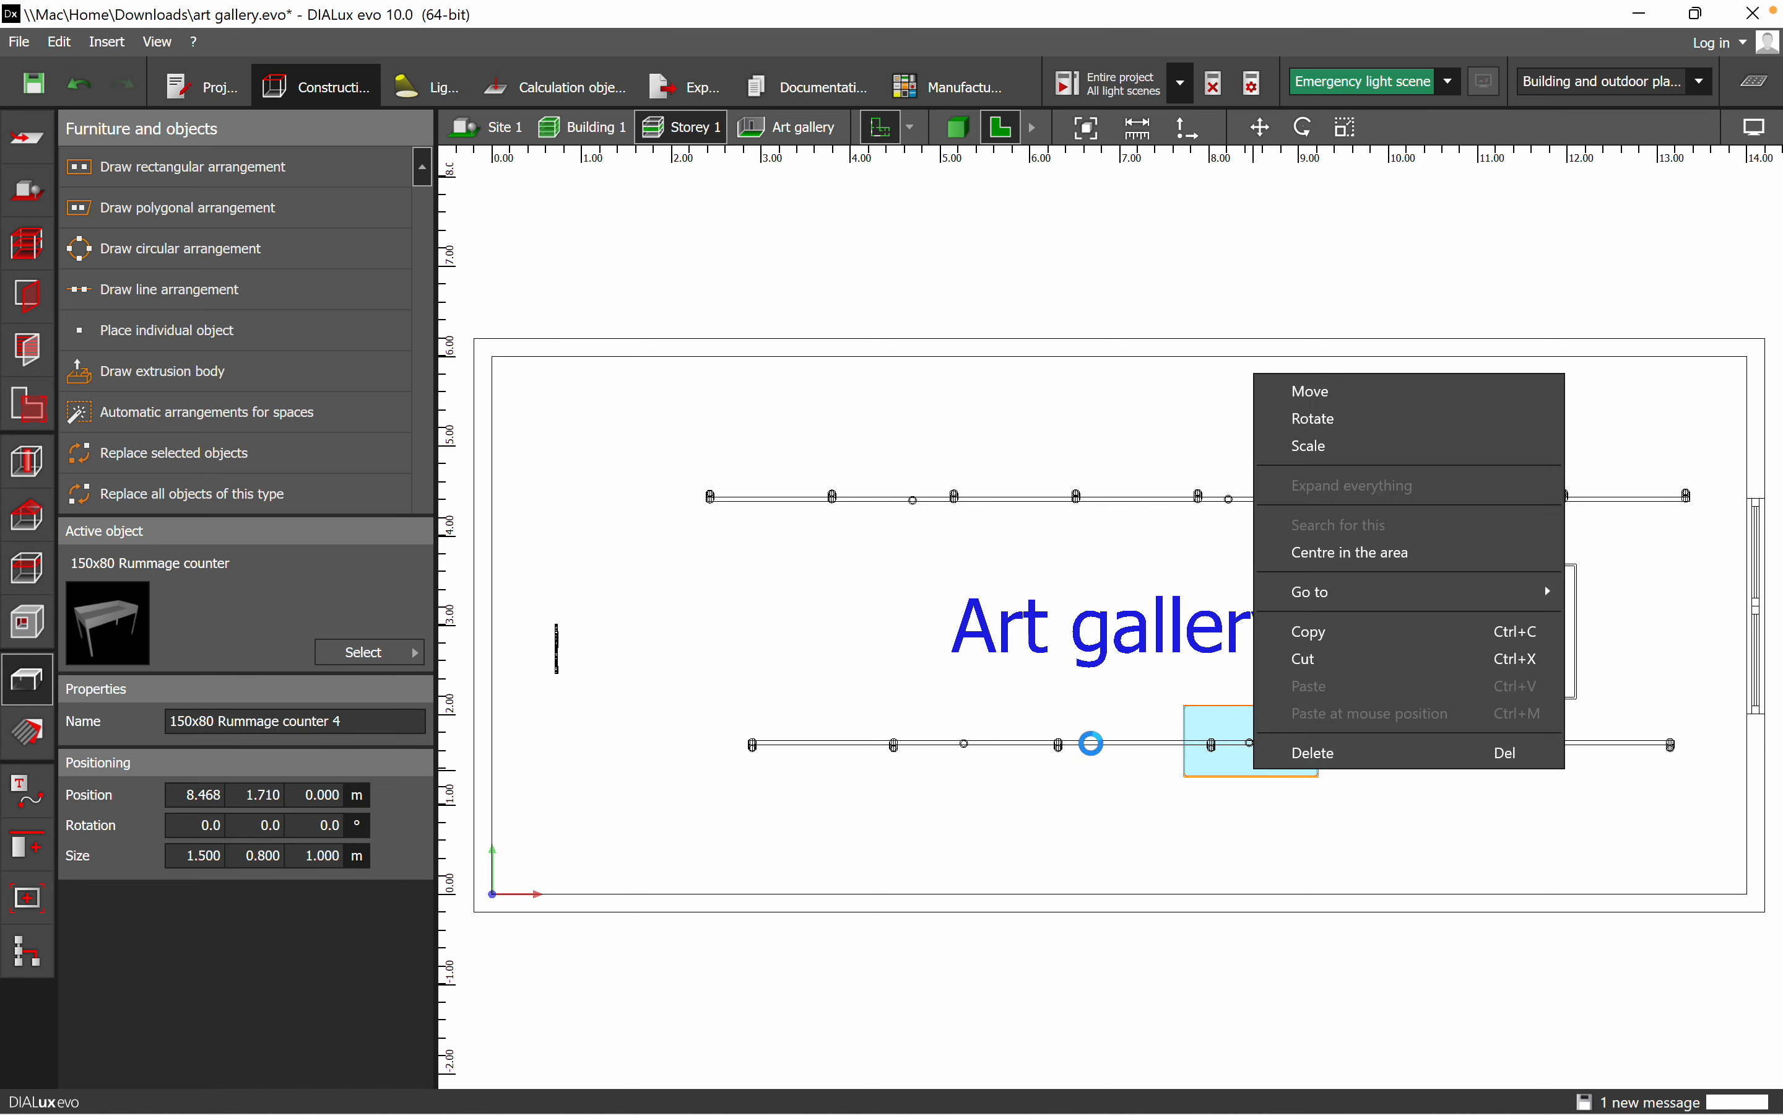
pyautogui.press('Delete')
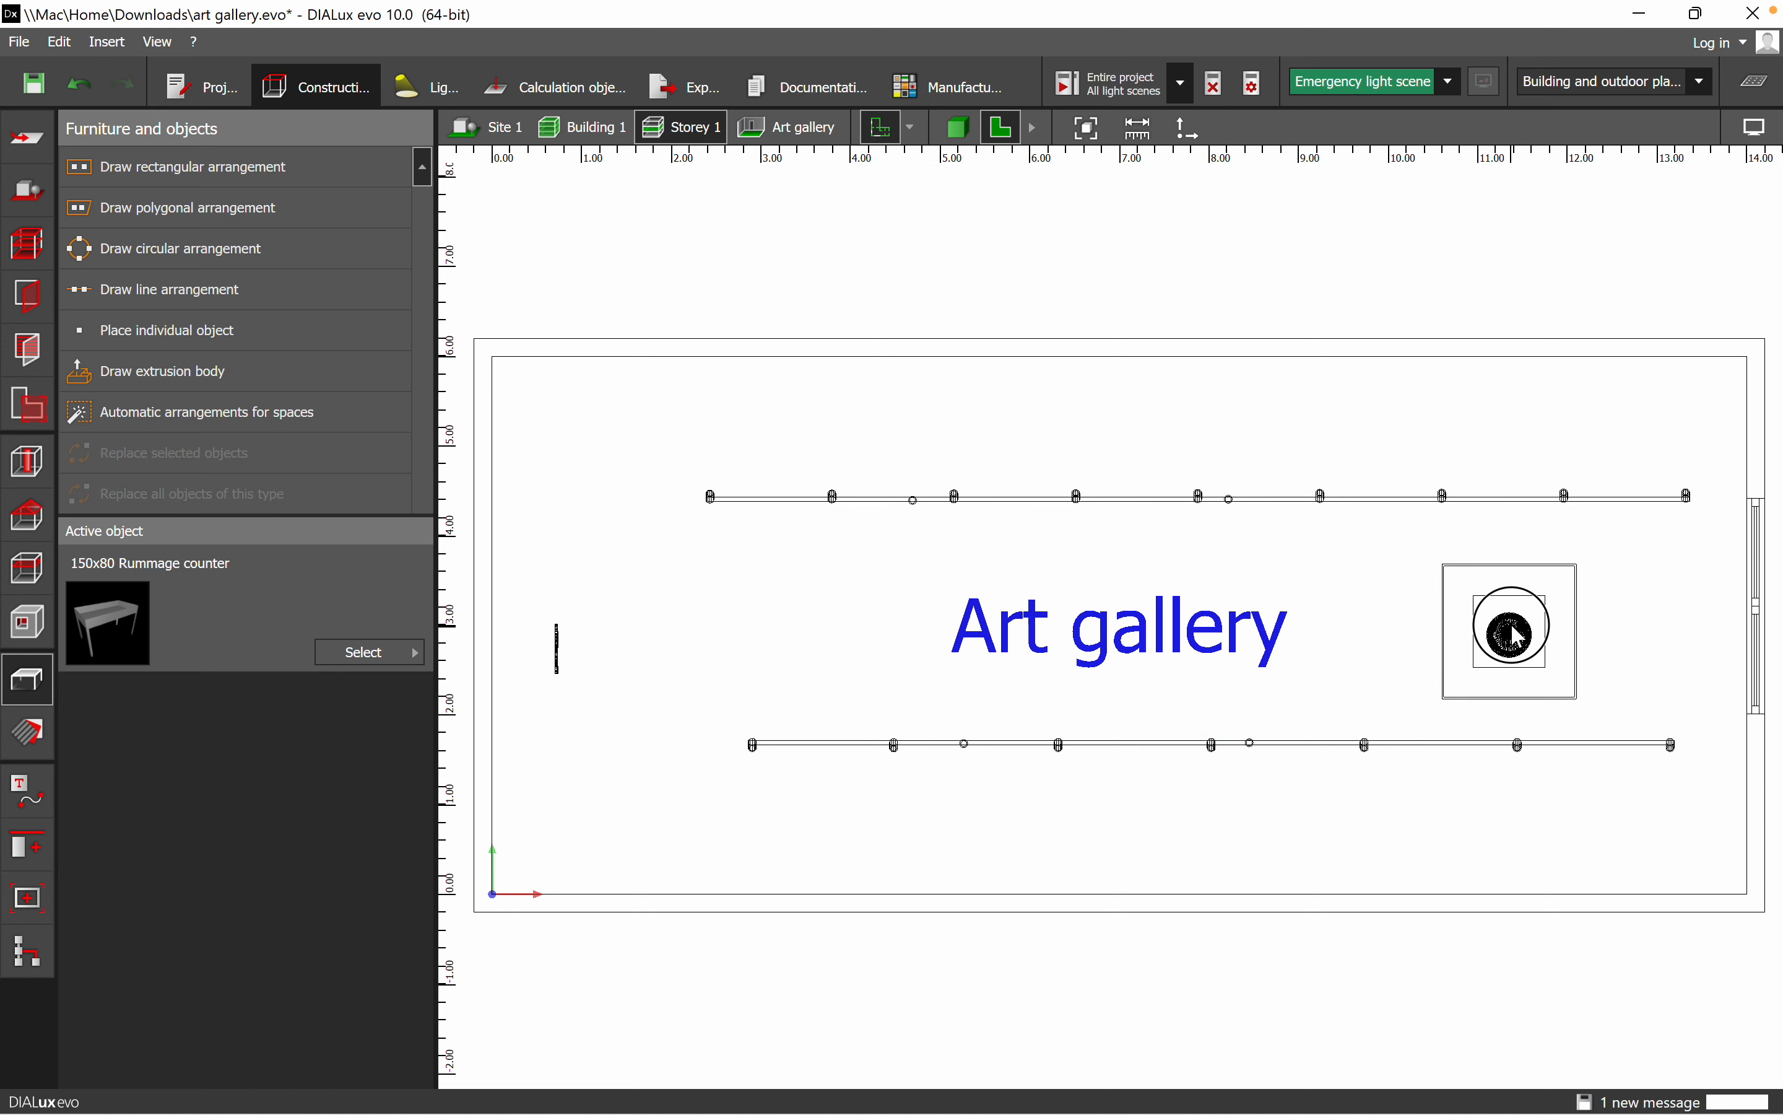
pyautogui.click(1516, 645)
pyautogui.click(1516, 648)
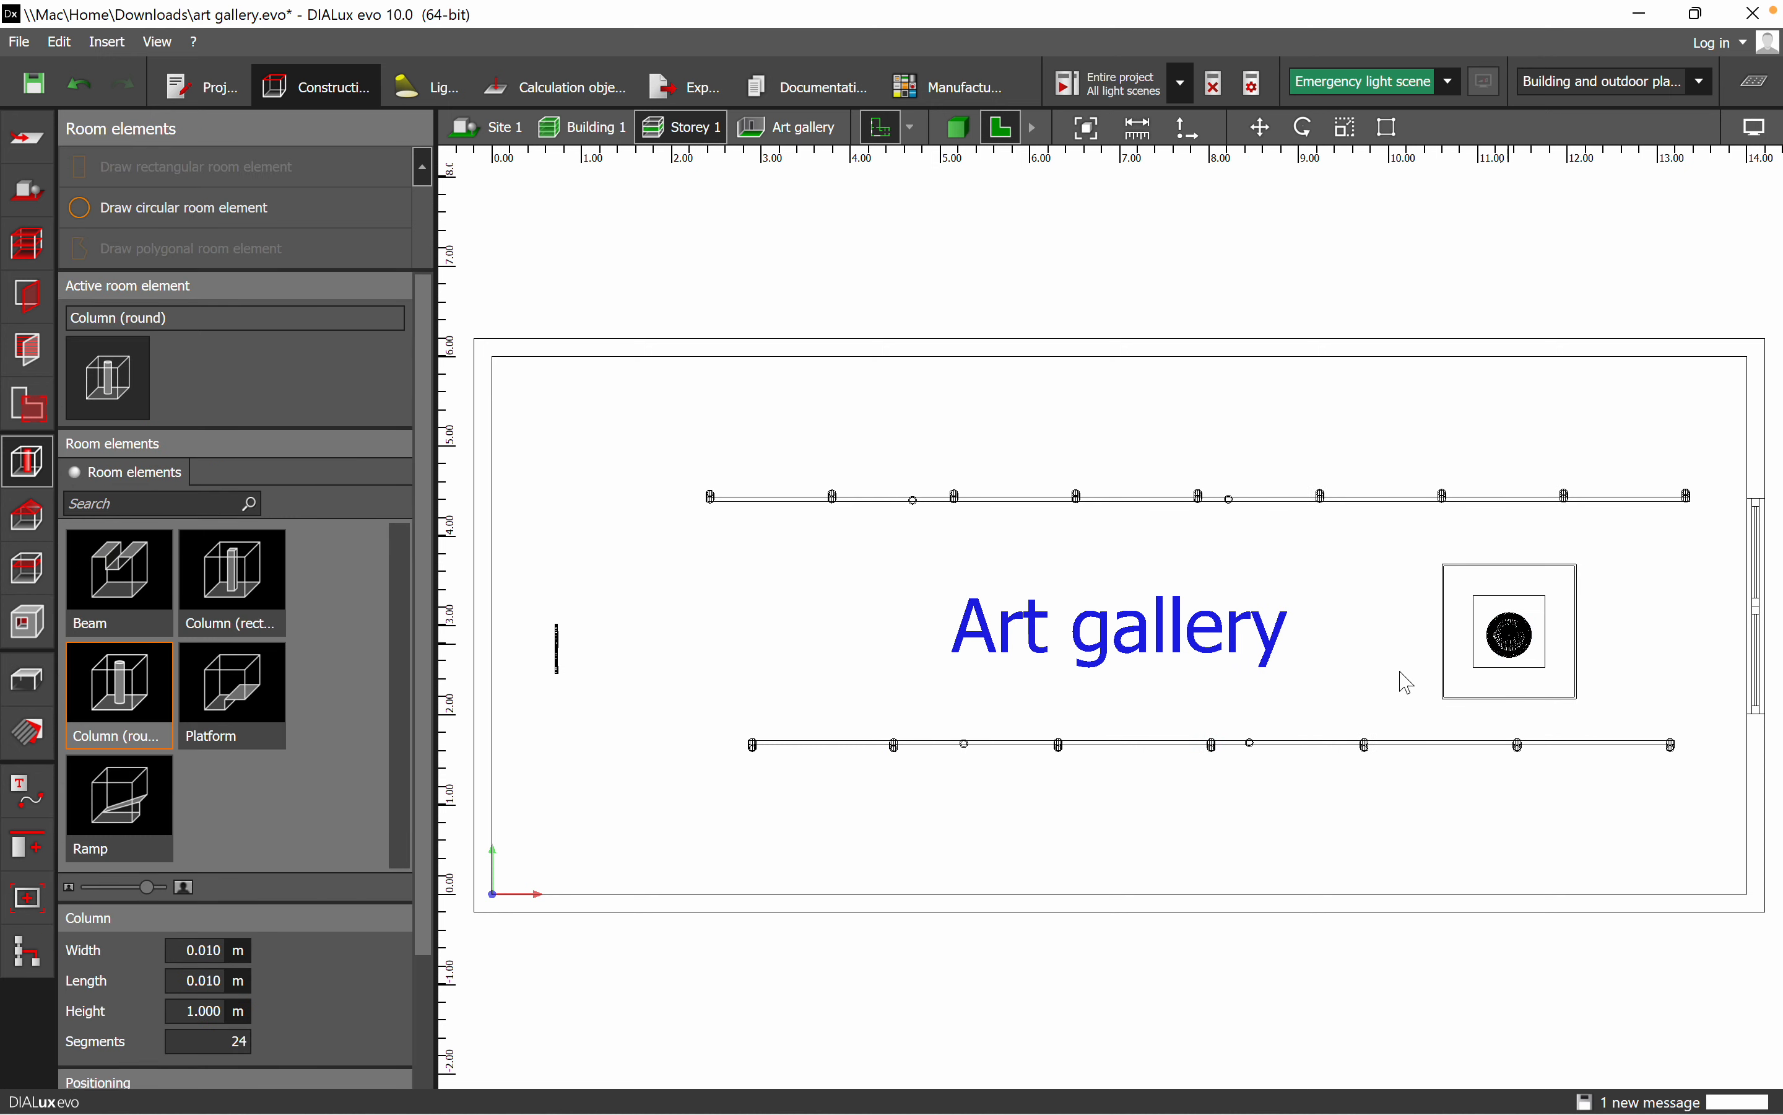
pyautogui.moveTo(1360, 618); pyautogui.dragTo(1321, 617, button='middle')
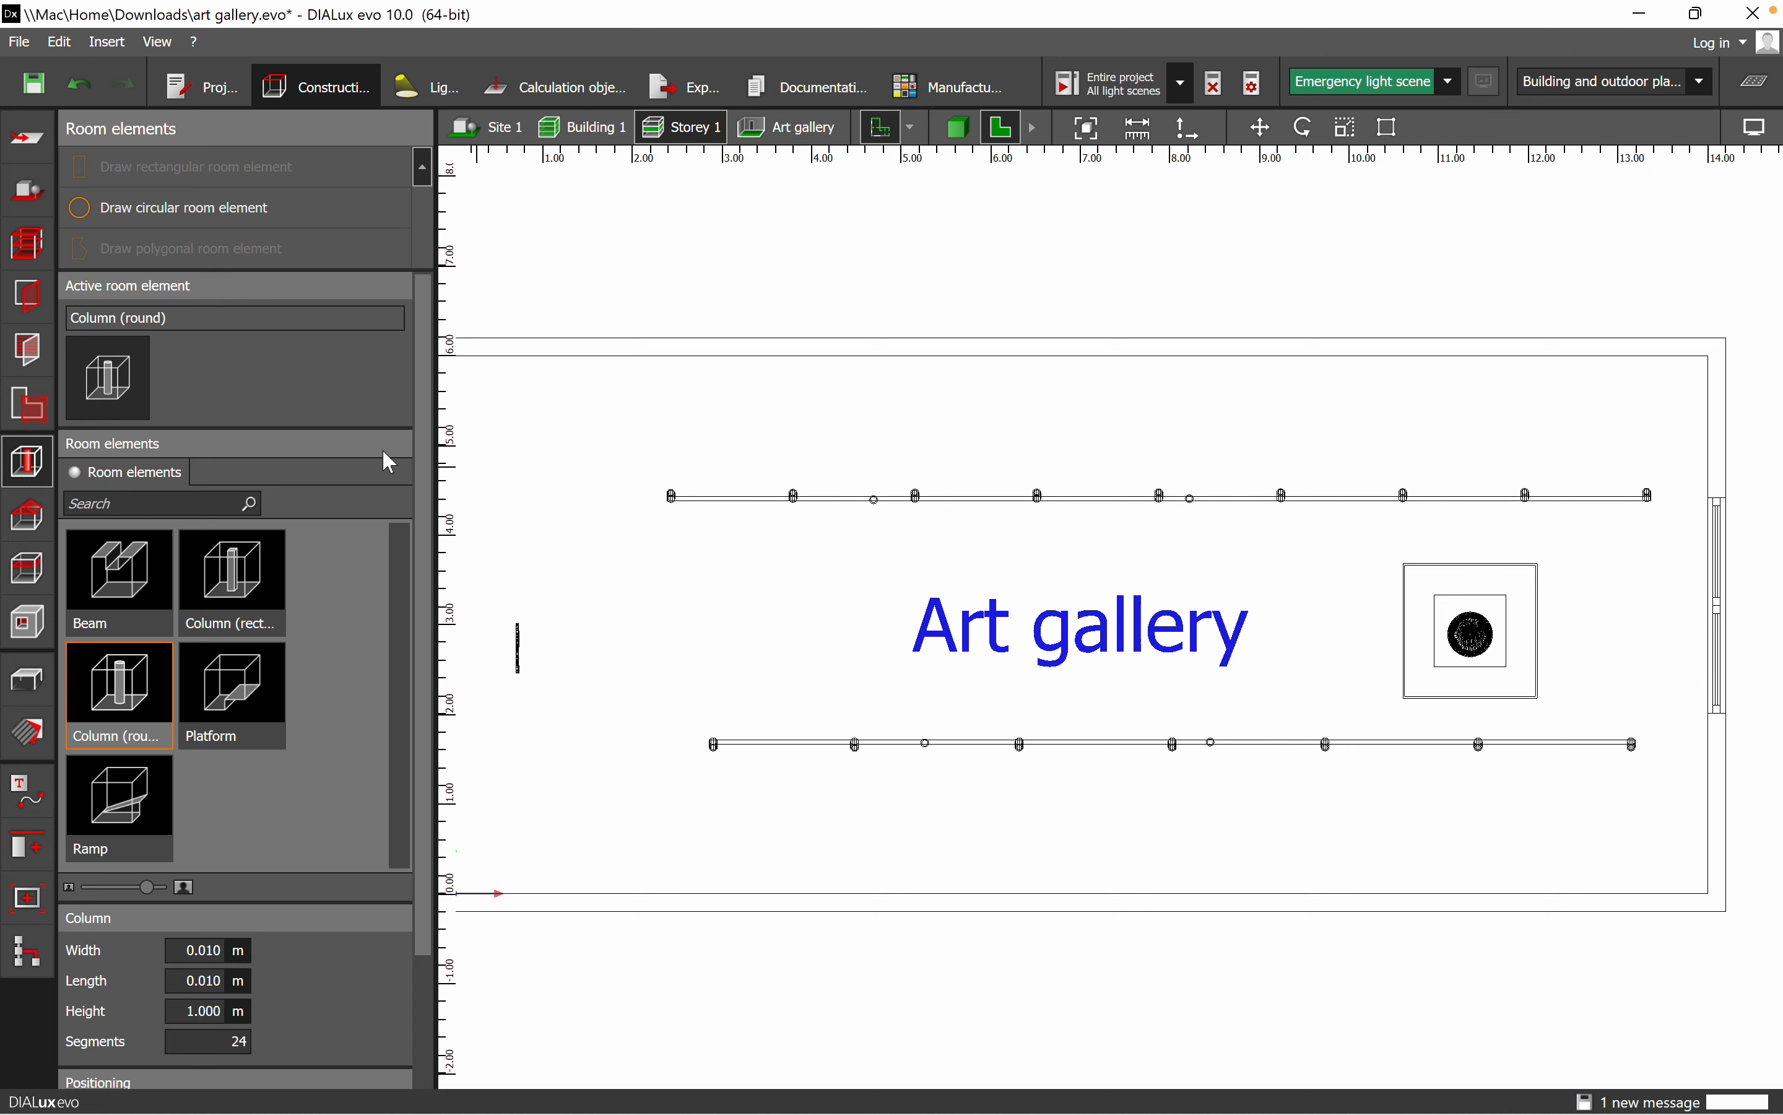
# - Start creating a texture material and browse to the material texture folder on the Desktop
pyautogui.click(19, 734)
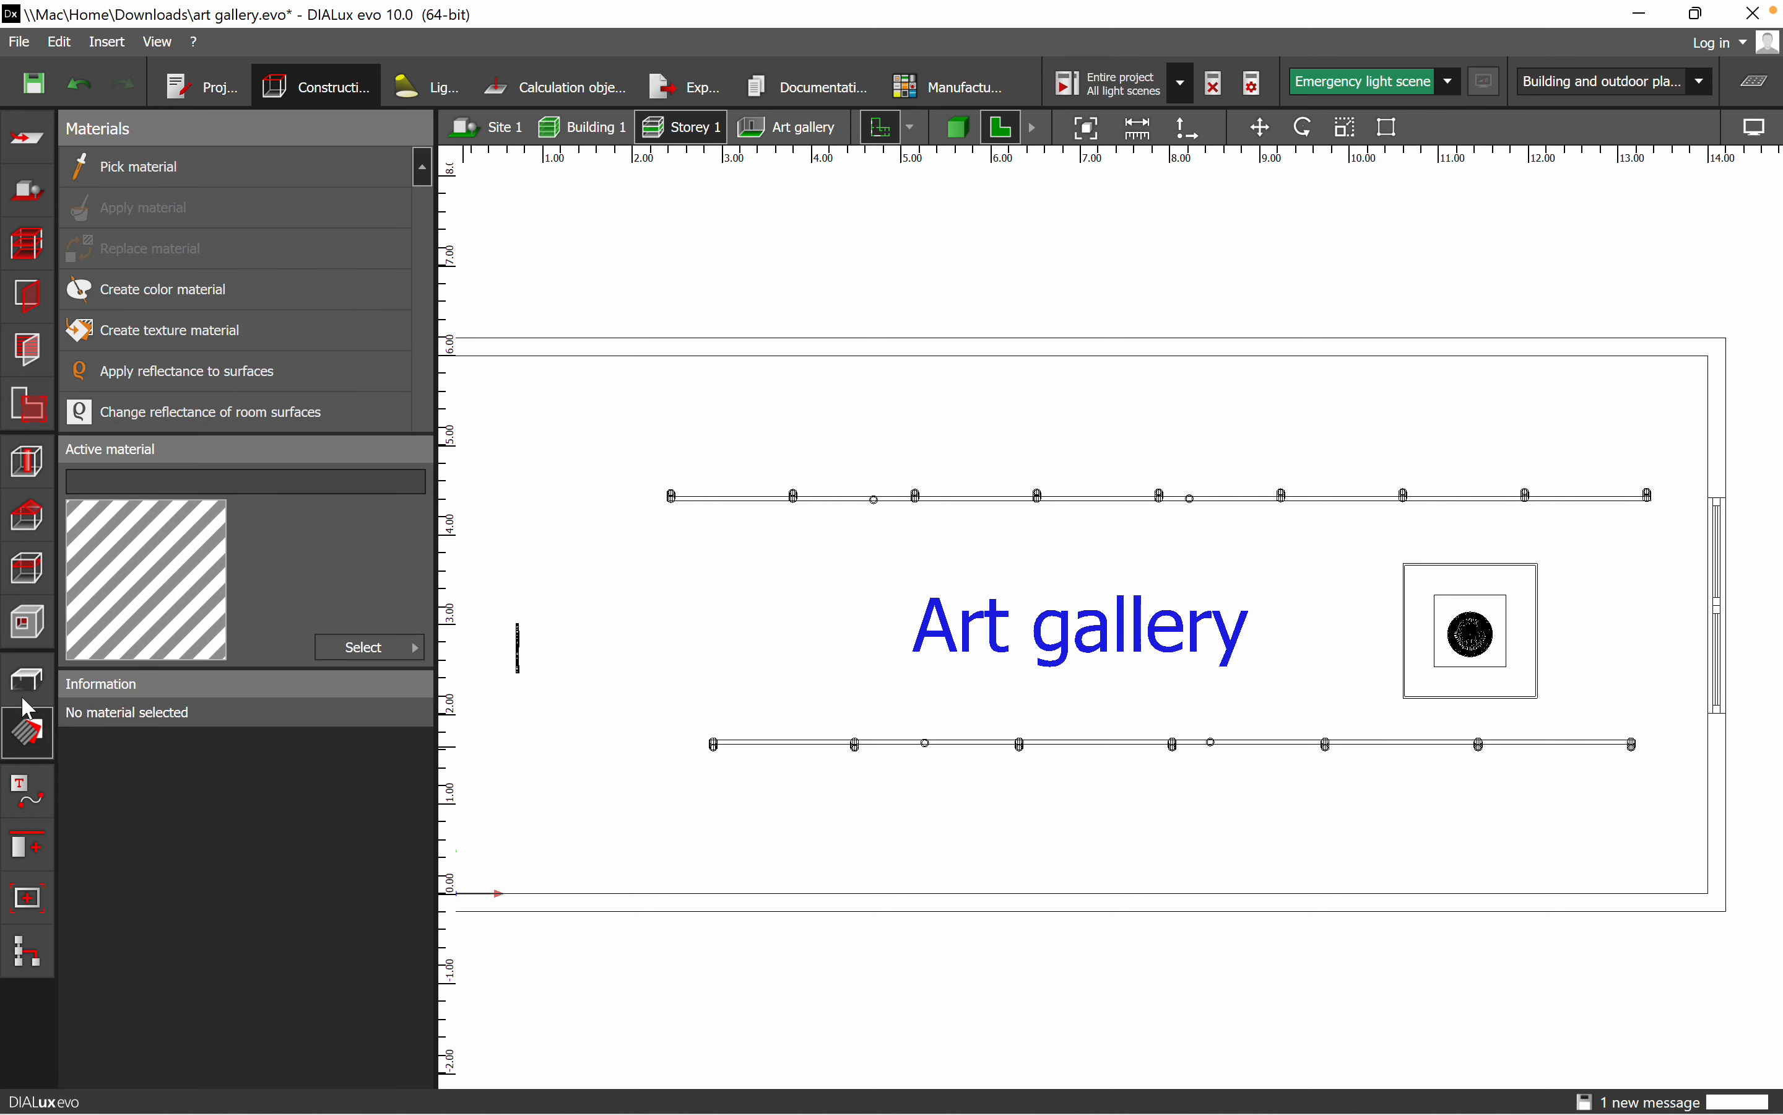
pyautogui.click(32, 694)
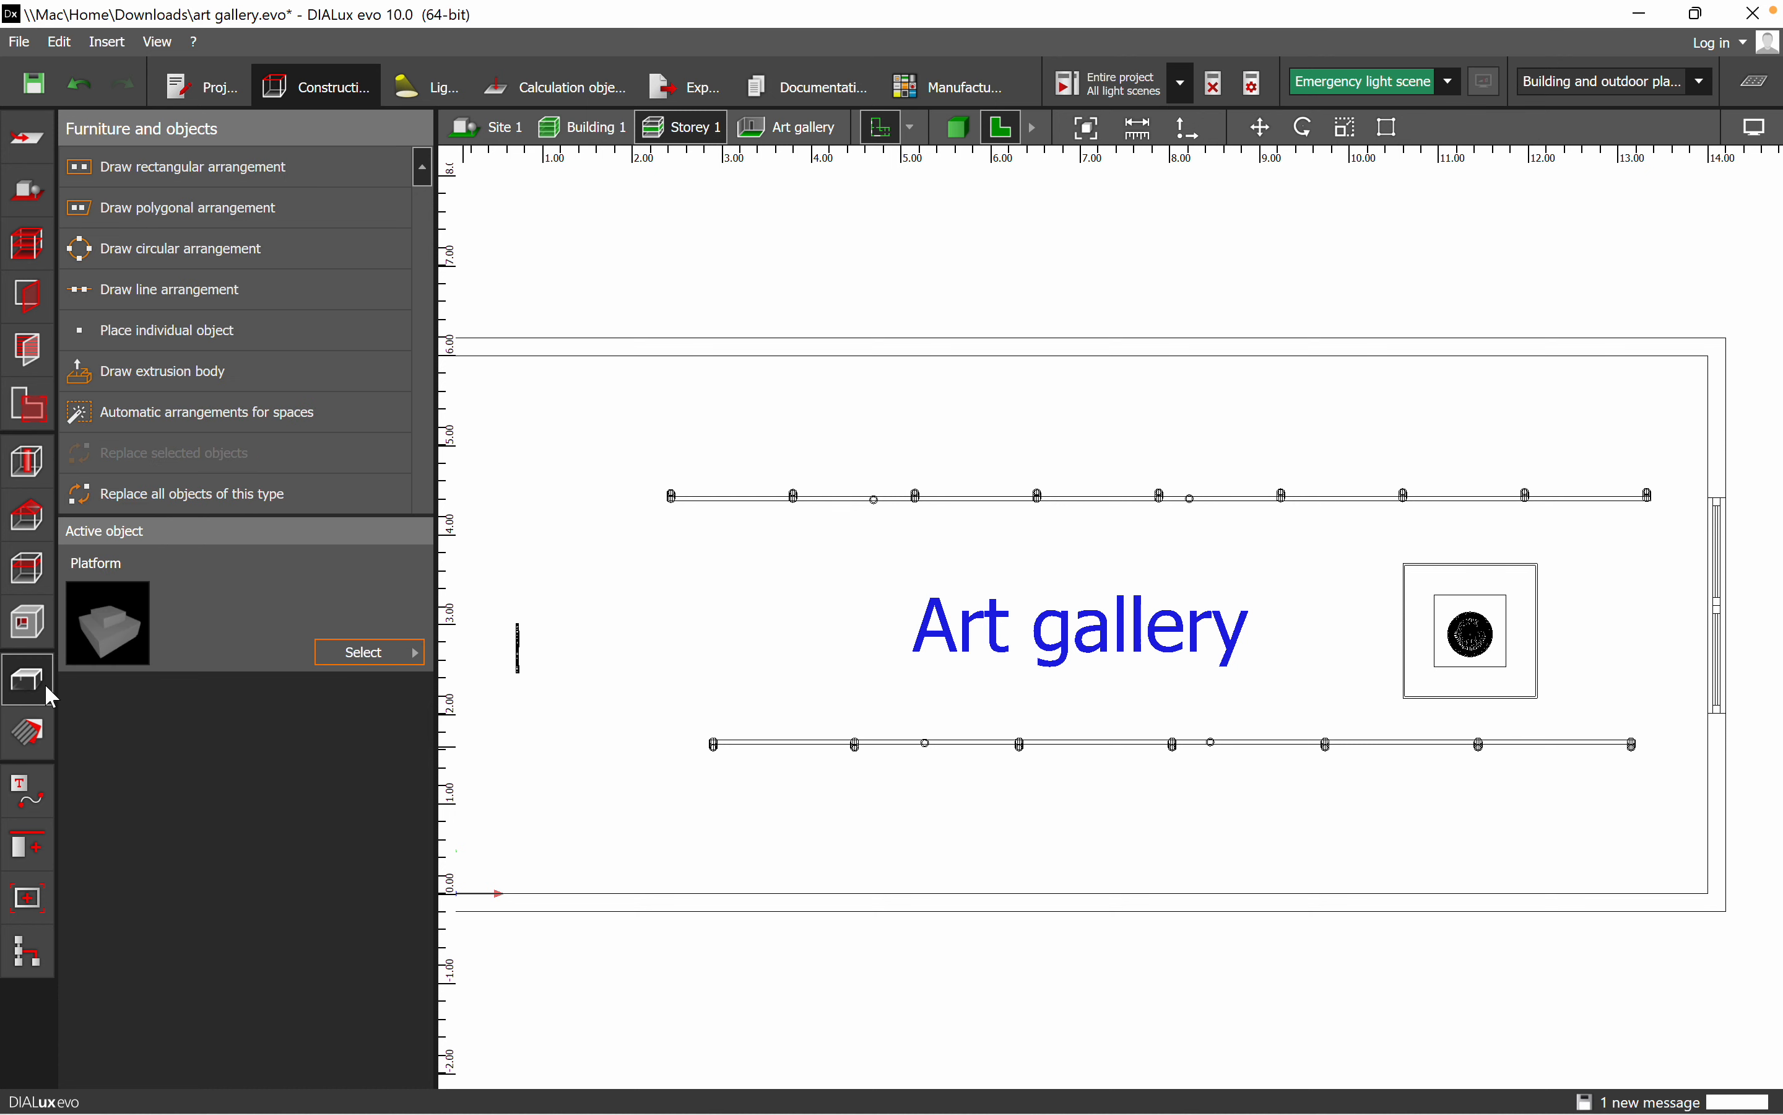
pyautogui.click(29, 732)
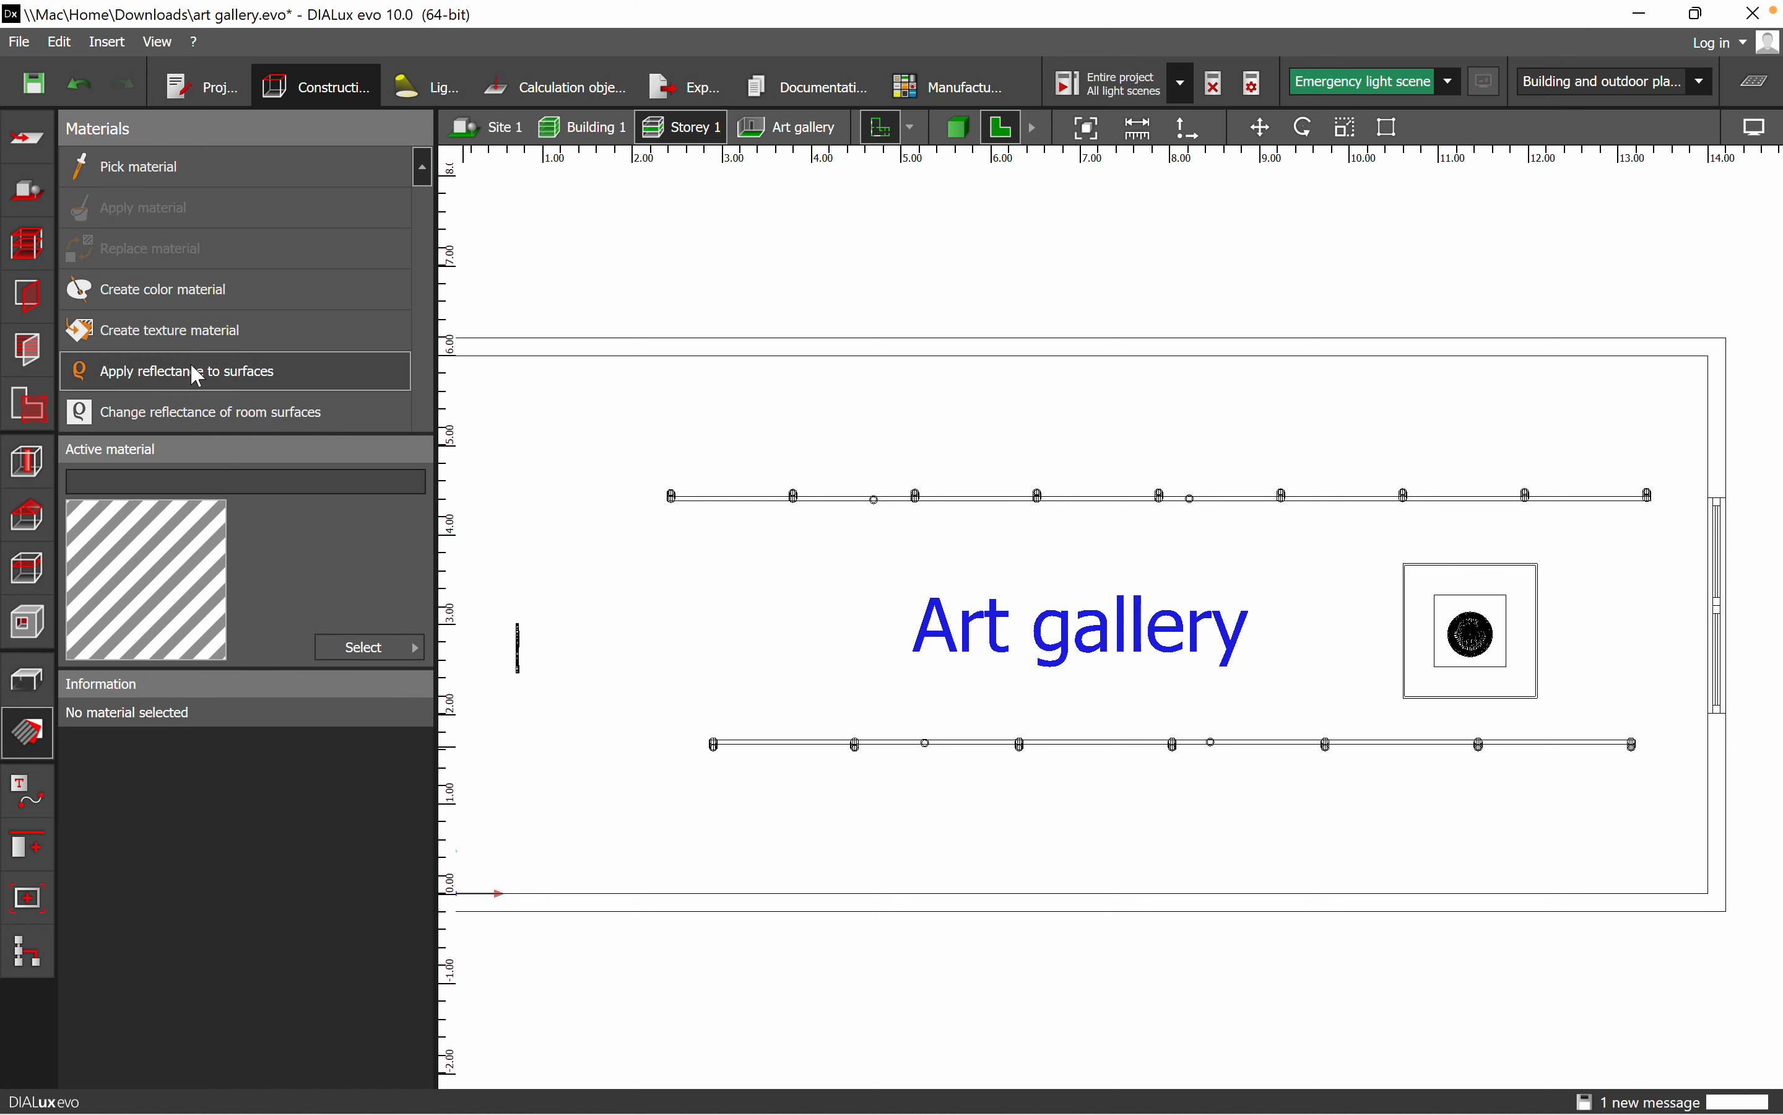
pyautogui.click(185, 329)
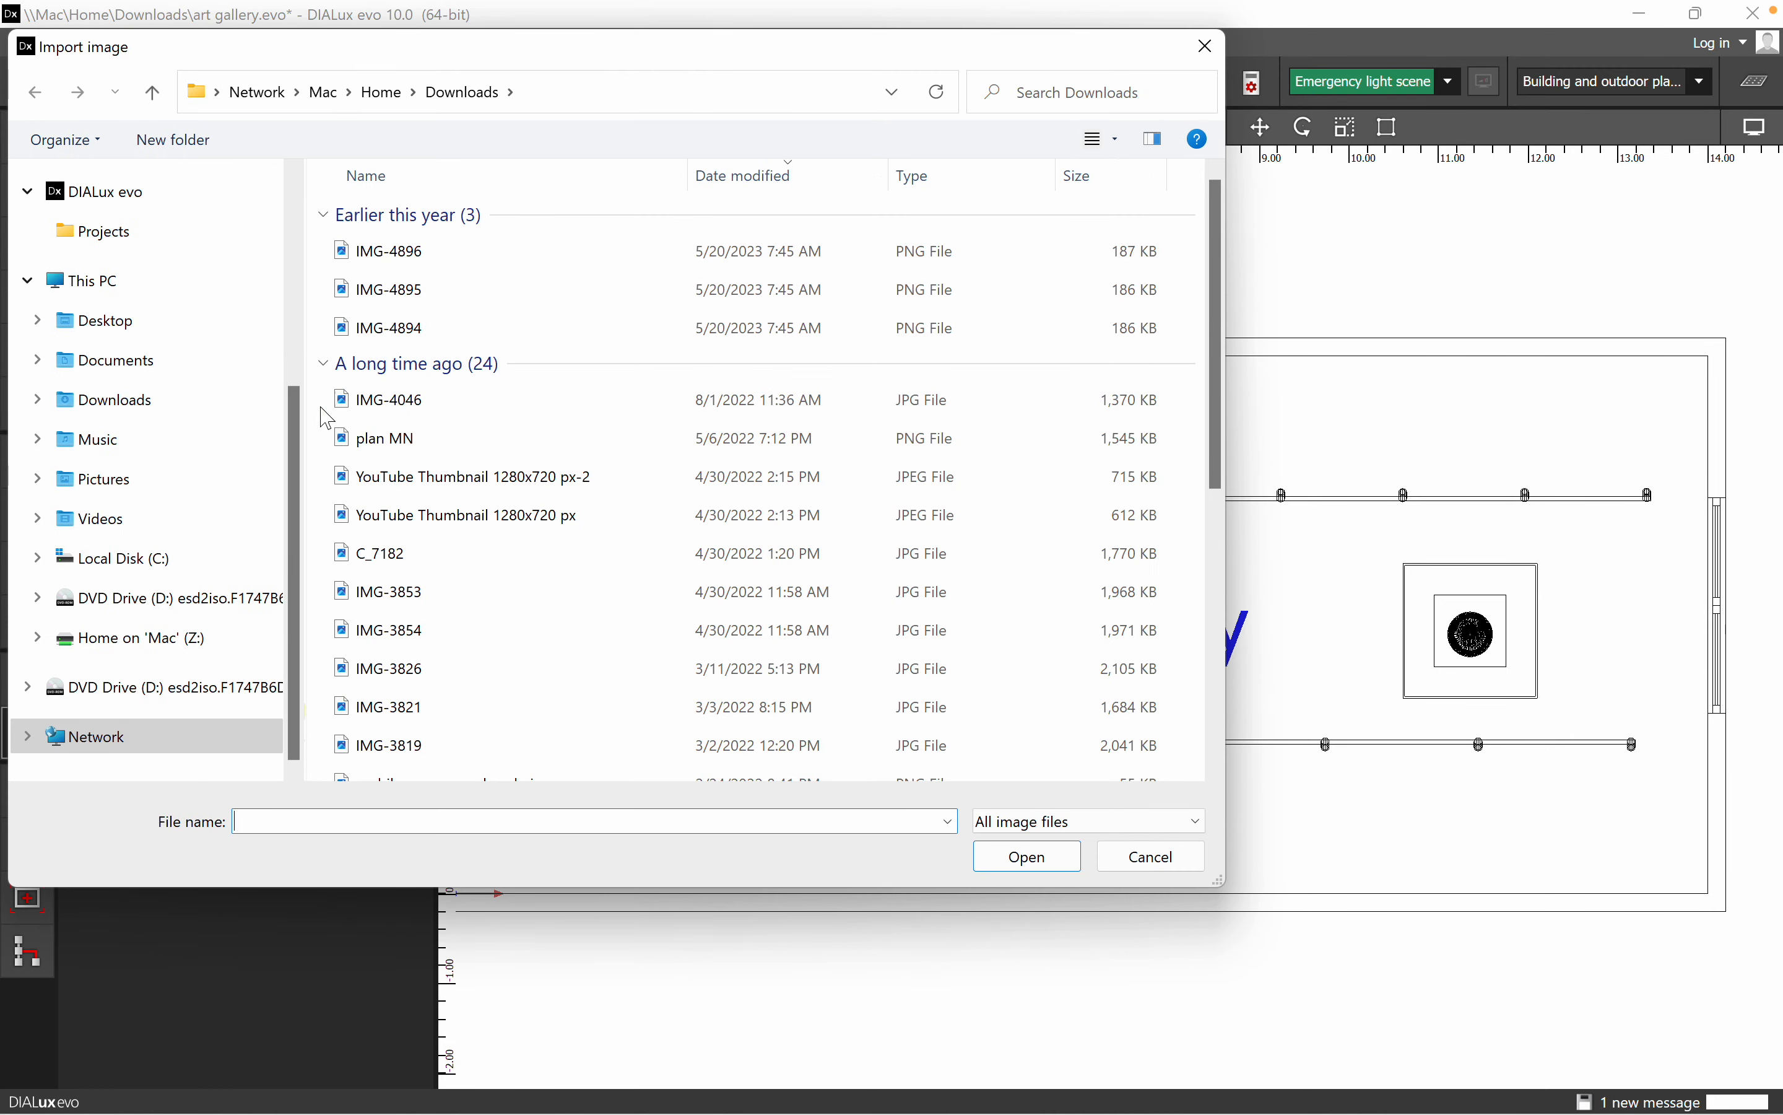
pyautogui.click(140, 321)
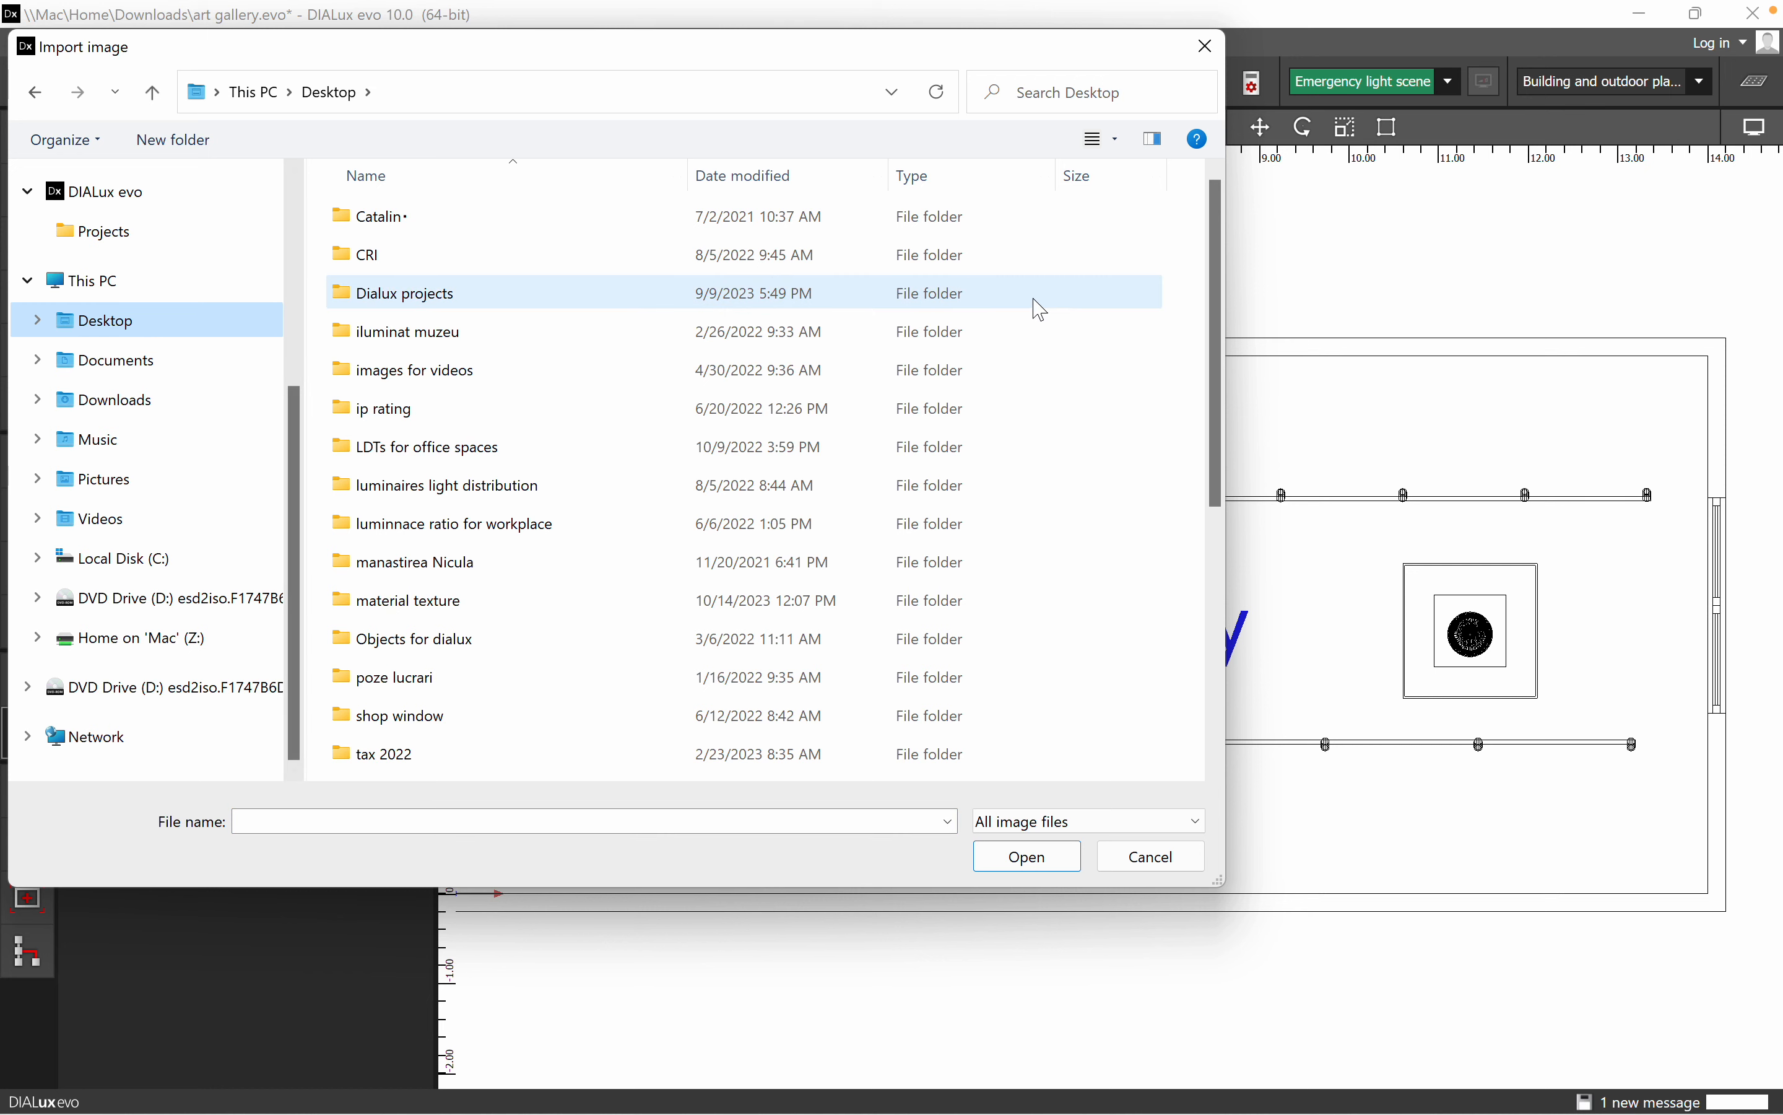
pyautogui.moveTo(1222, 240)
pyautogui.mouseDown()
pyautogui.moveTo(1220, 501)
pyautogui.moveTo(1218, 340)
pyautogui.moveTo(1179, 219)
pyautogui.mouseUp()
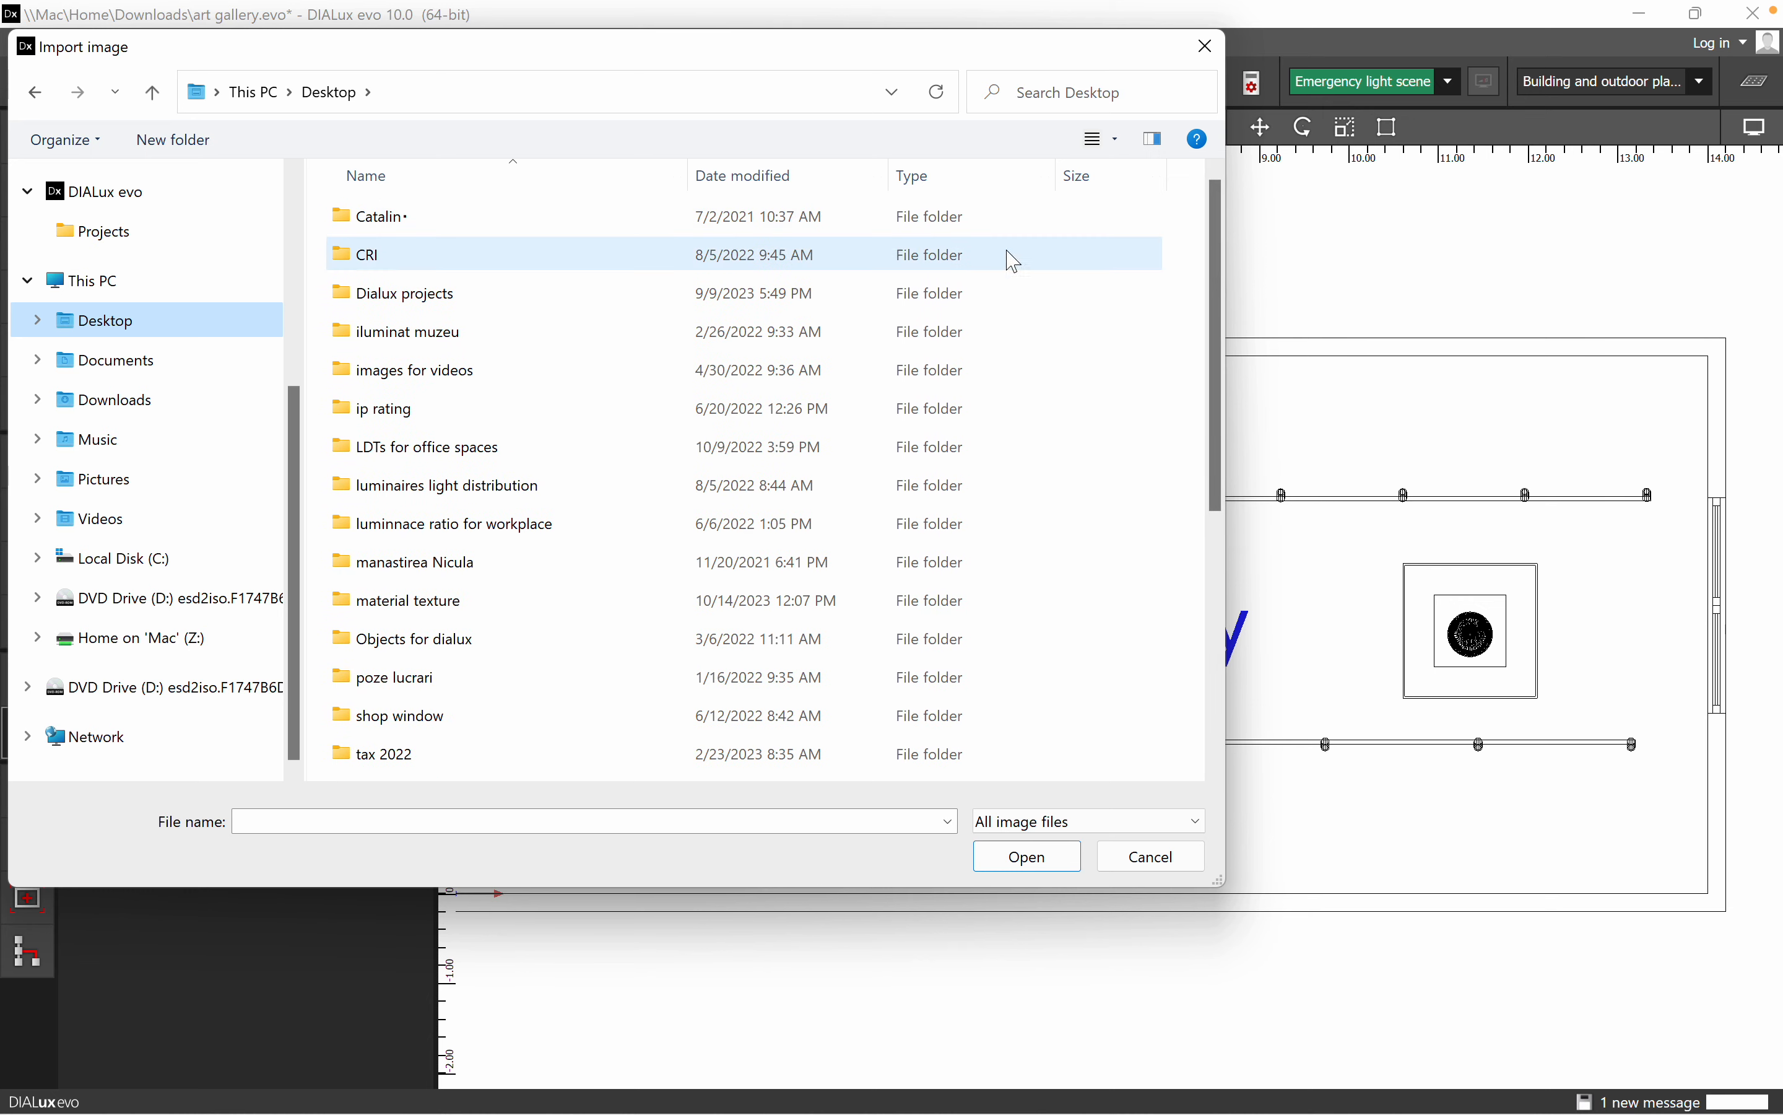
pyautogui.click(409, 605)
pyautogui.doubleClick(408, 604)
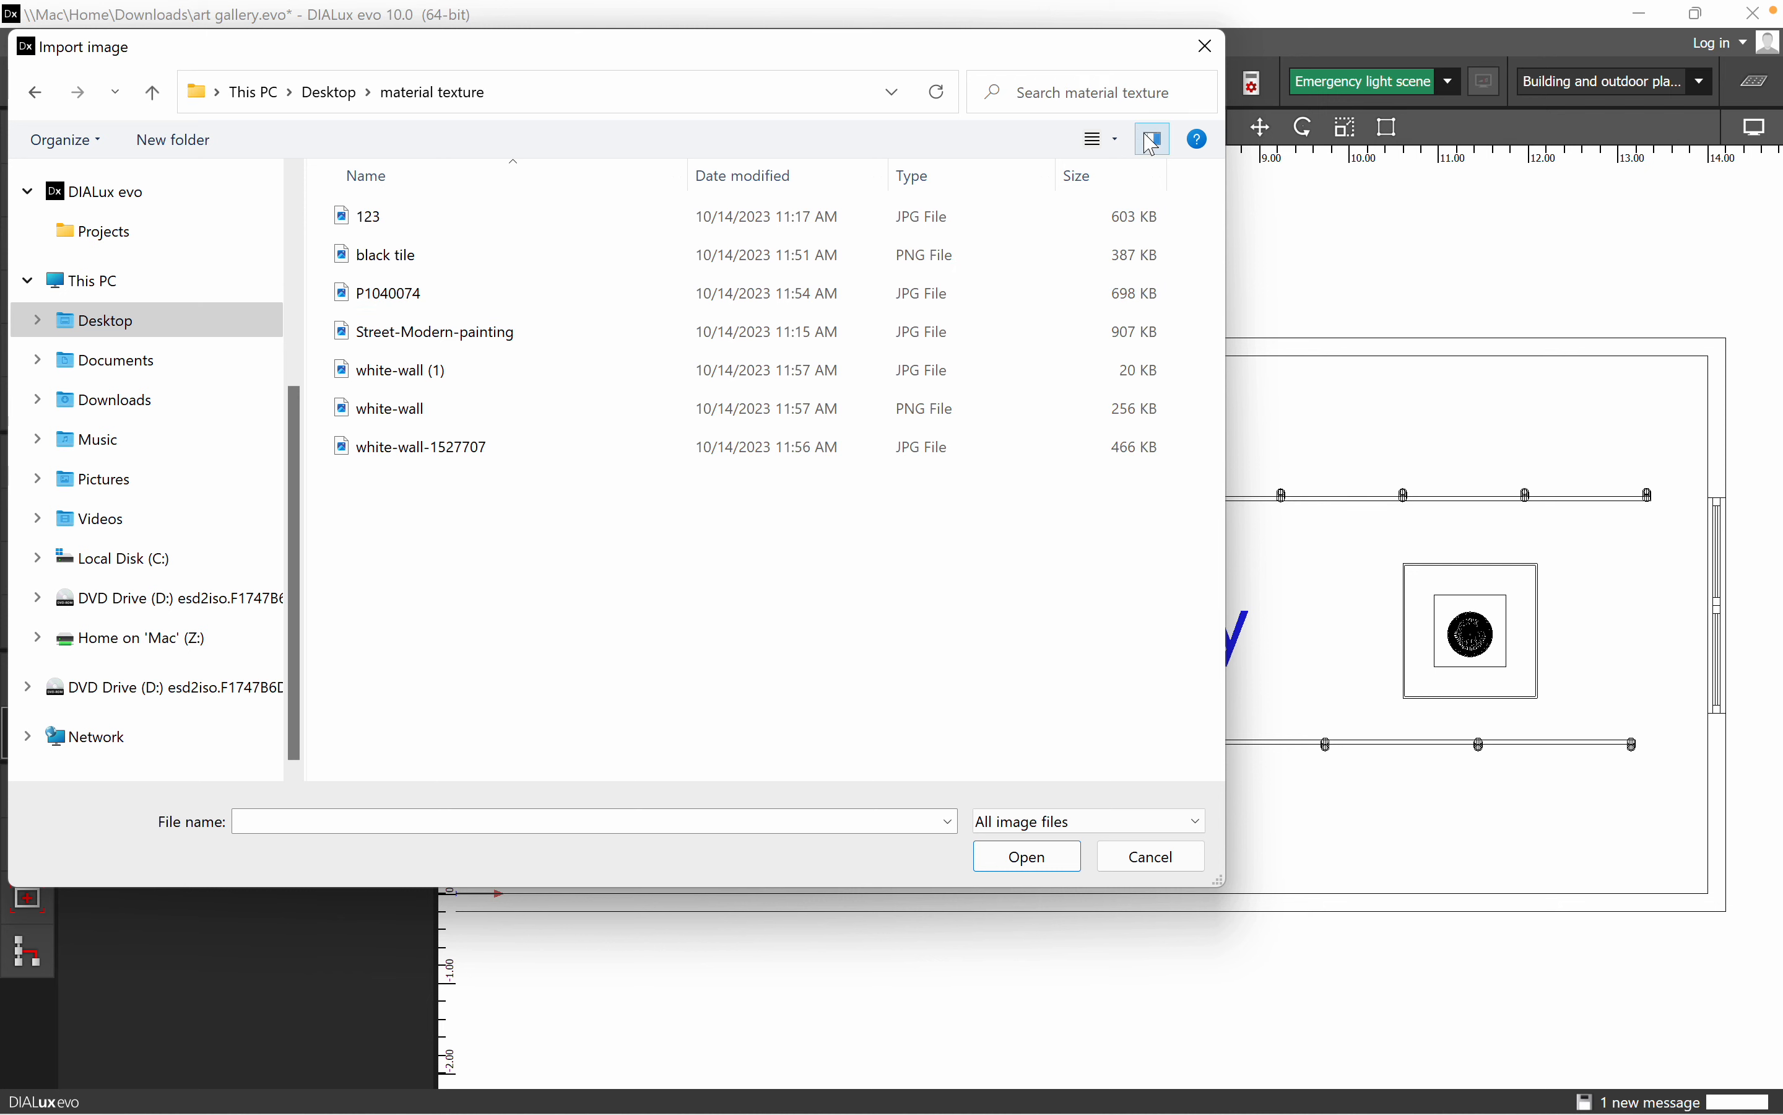
# - Show the image files as large icons and import white-wall-1527707 as the texture
pyautogui.click(1124, 140)
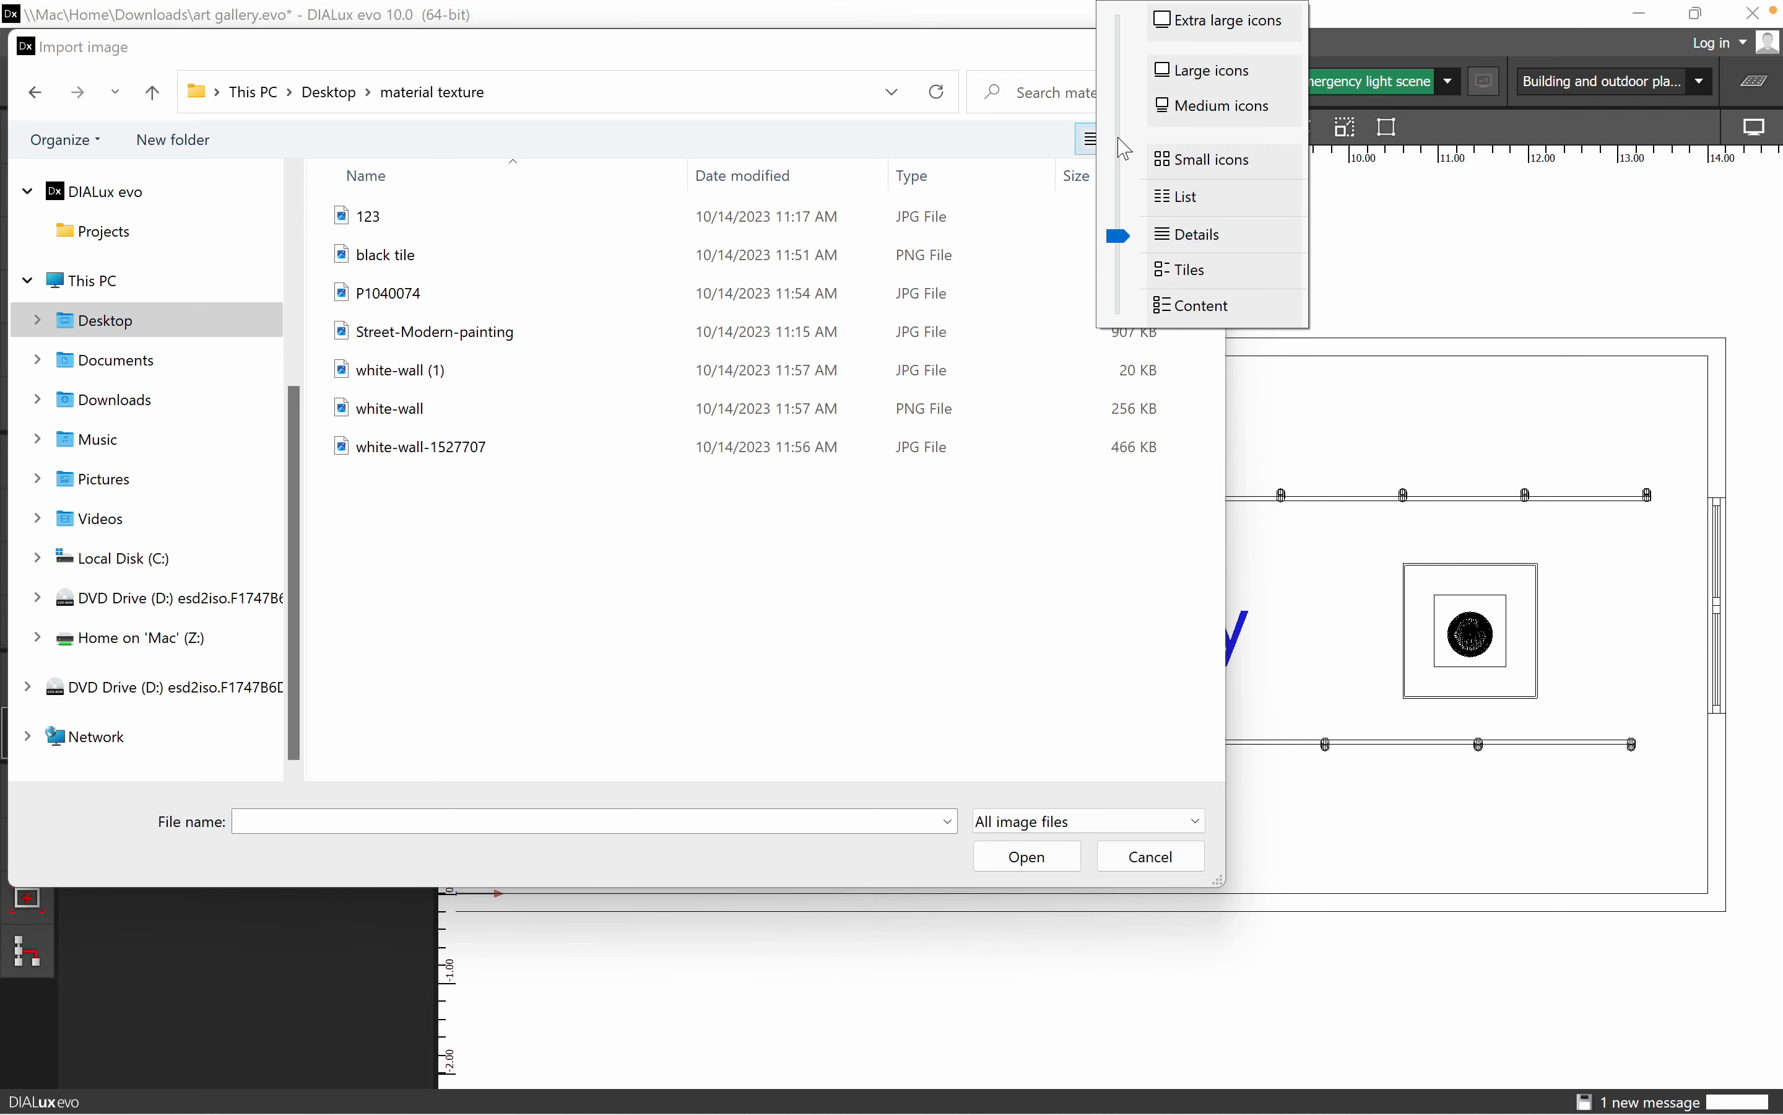
pyautogui.click(1215, 72)
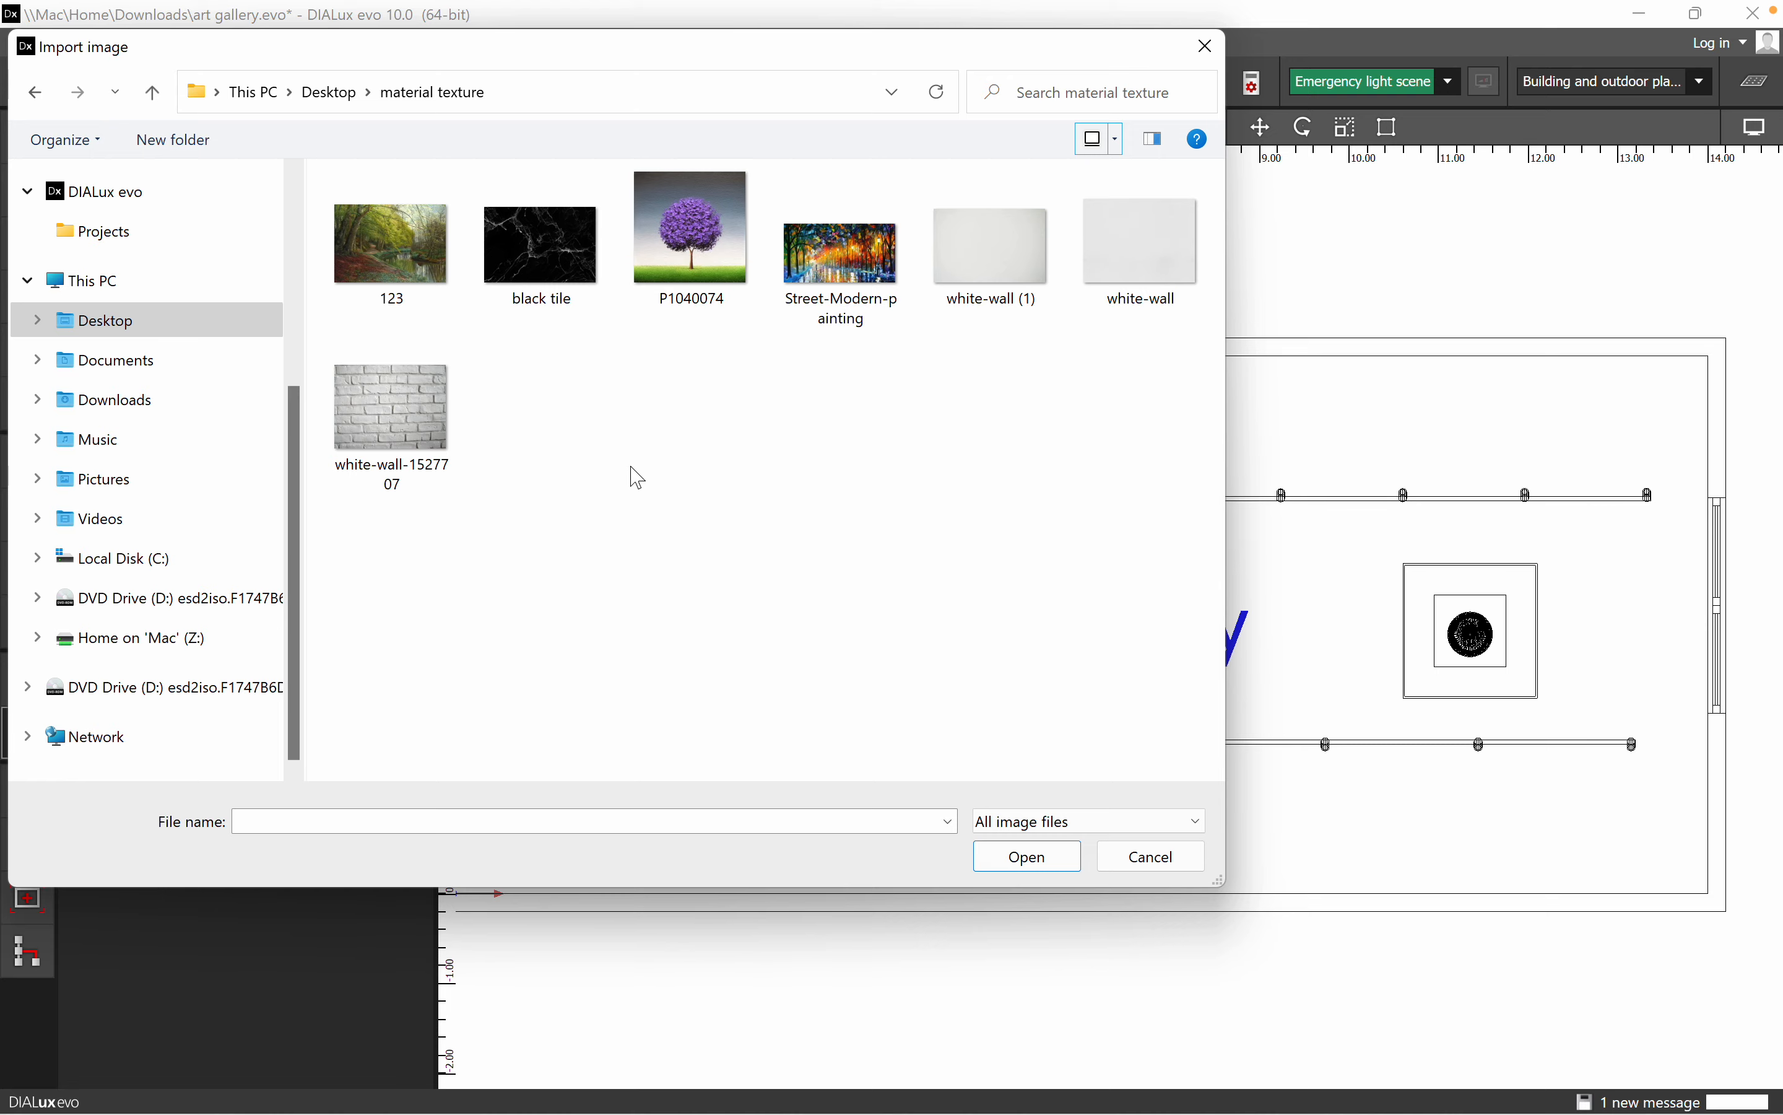
pyautogui.click(398, 406)
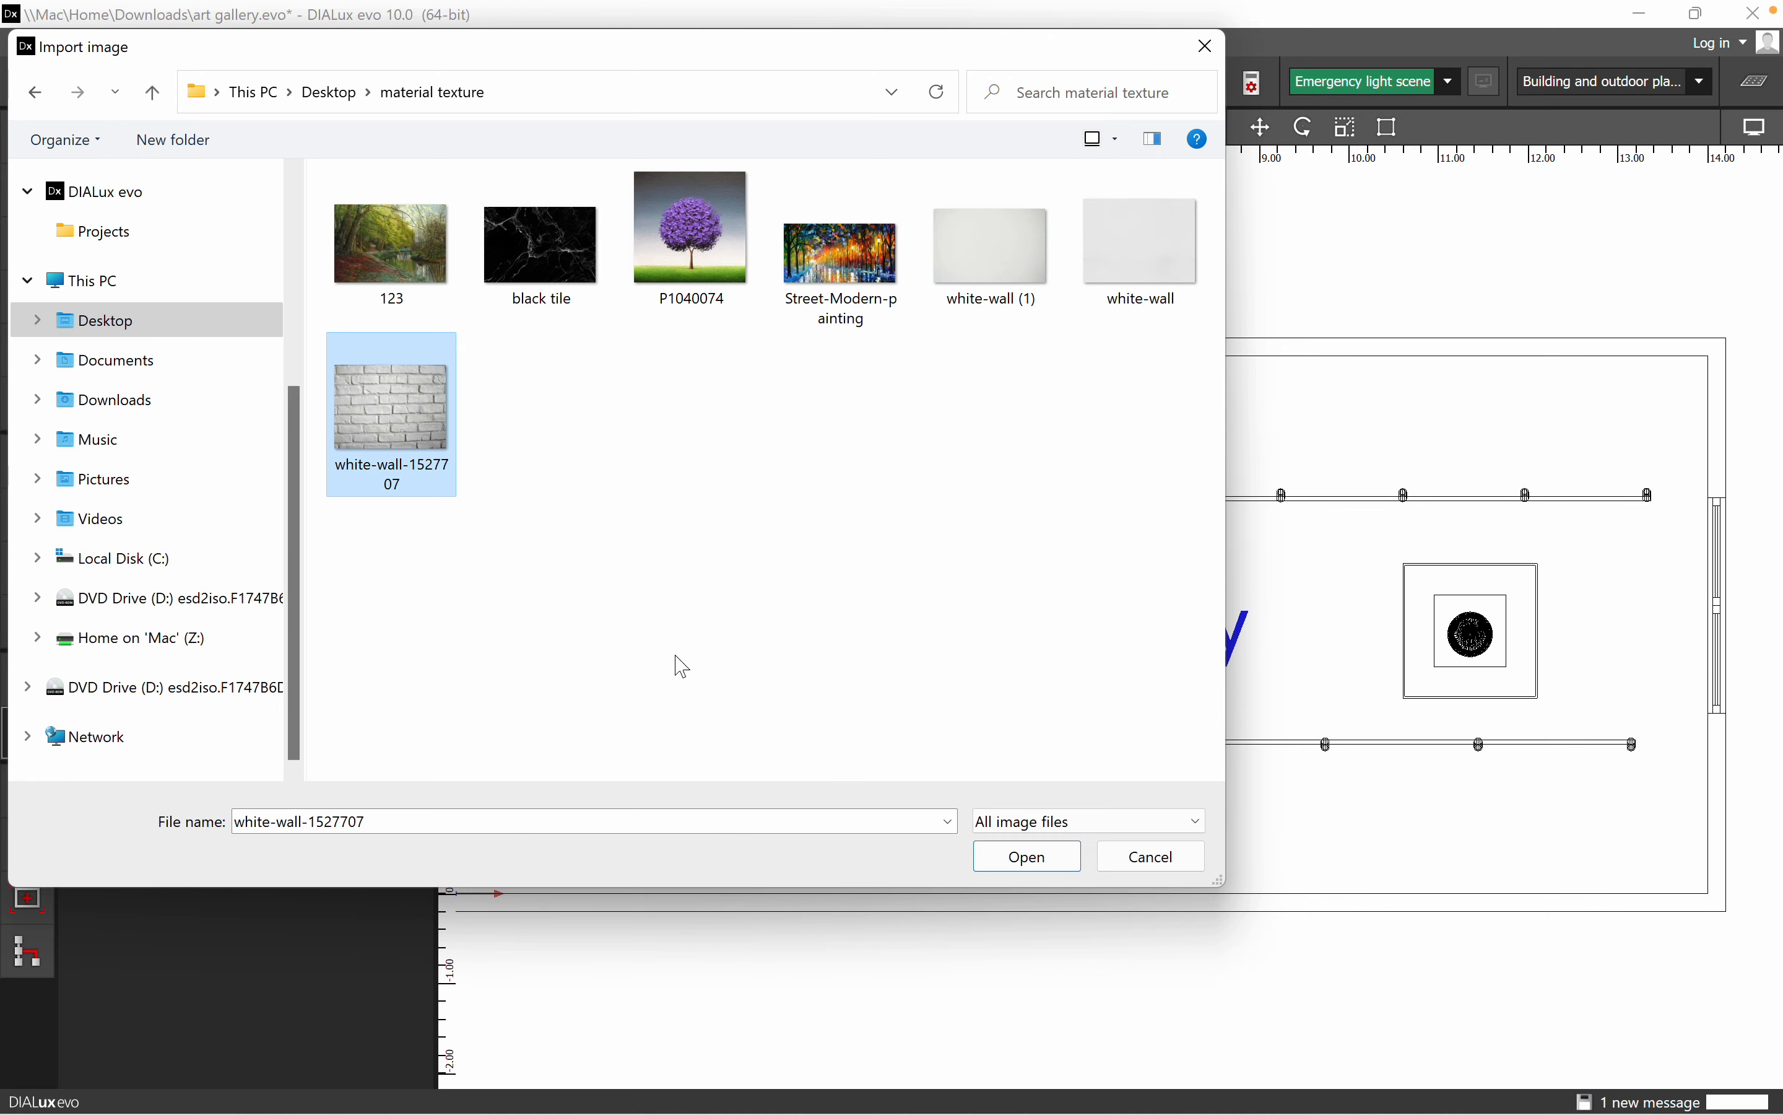
pyautogui.click(1042, 860)
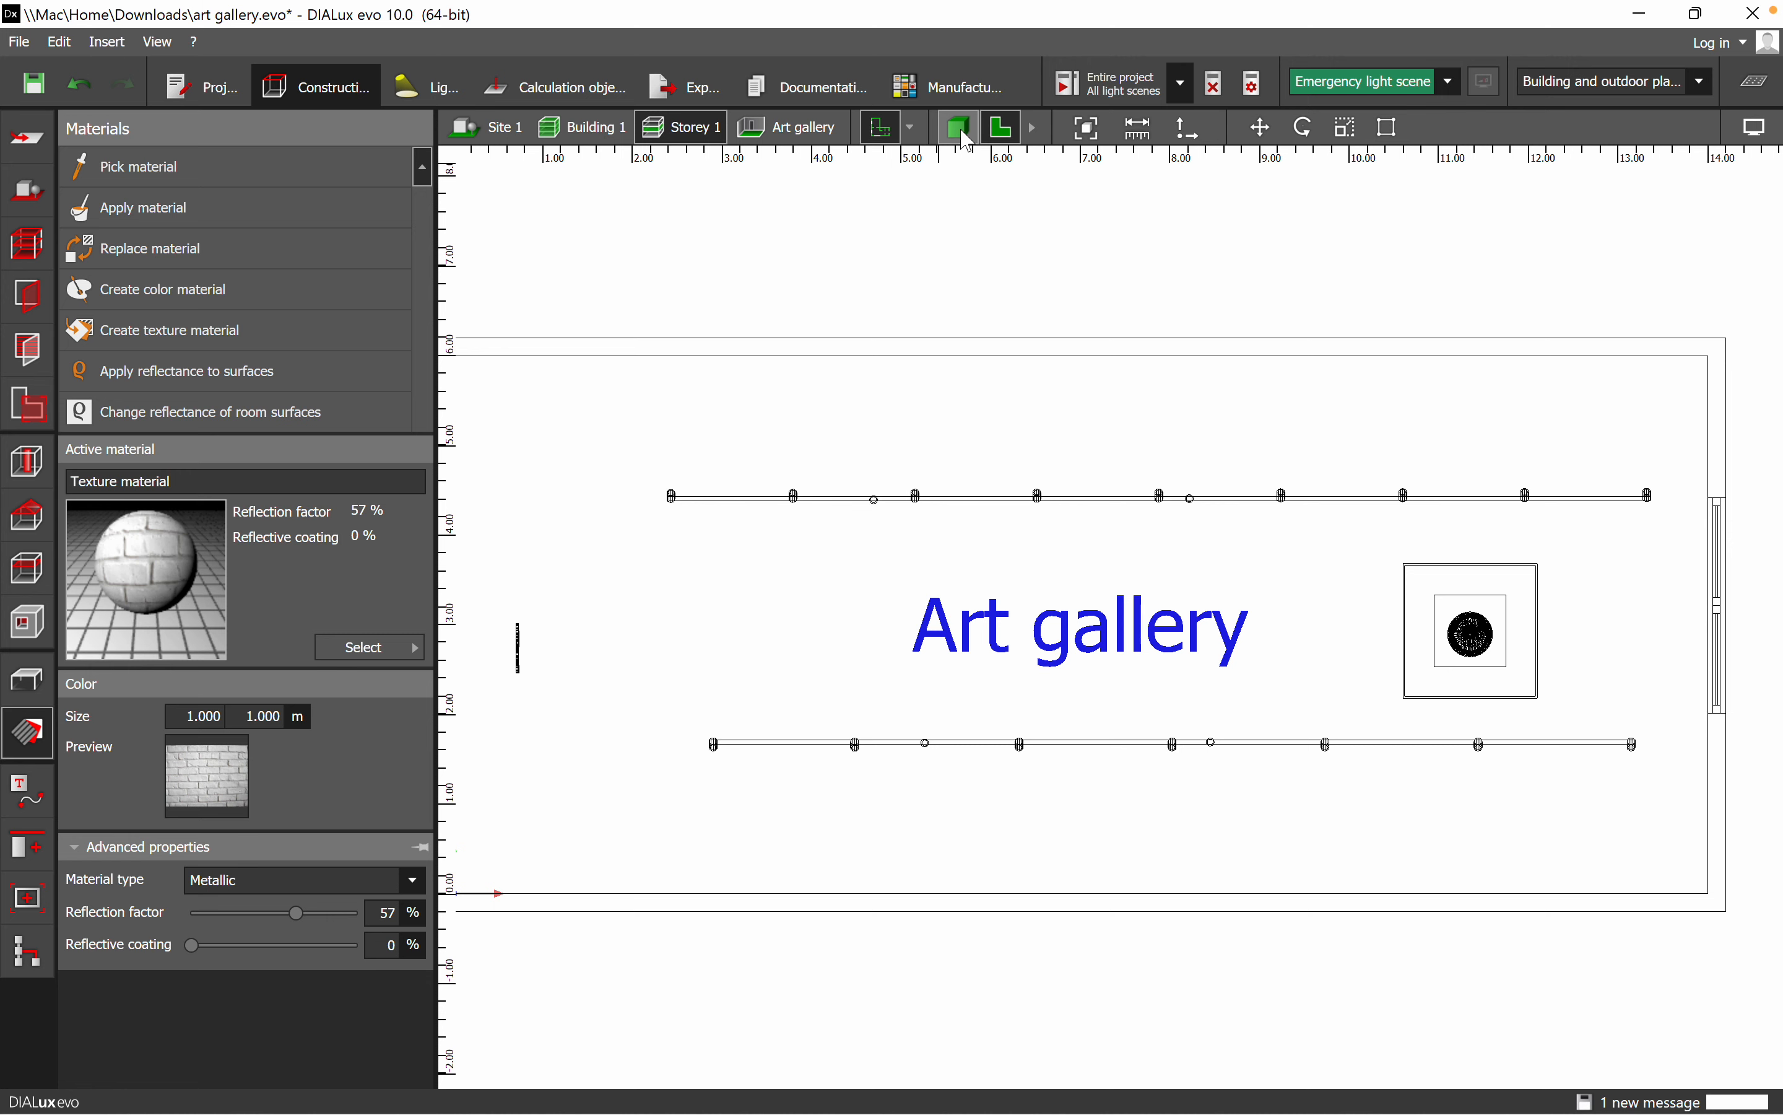
# - Apply the white brick texture material to the gallery walls in the 3D view of Storey 1
pyautogui.click(966, 136)
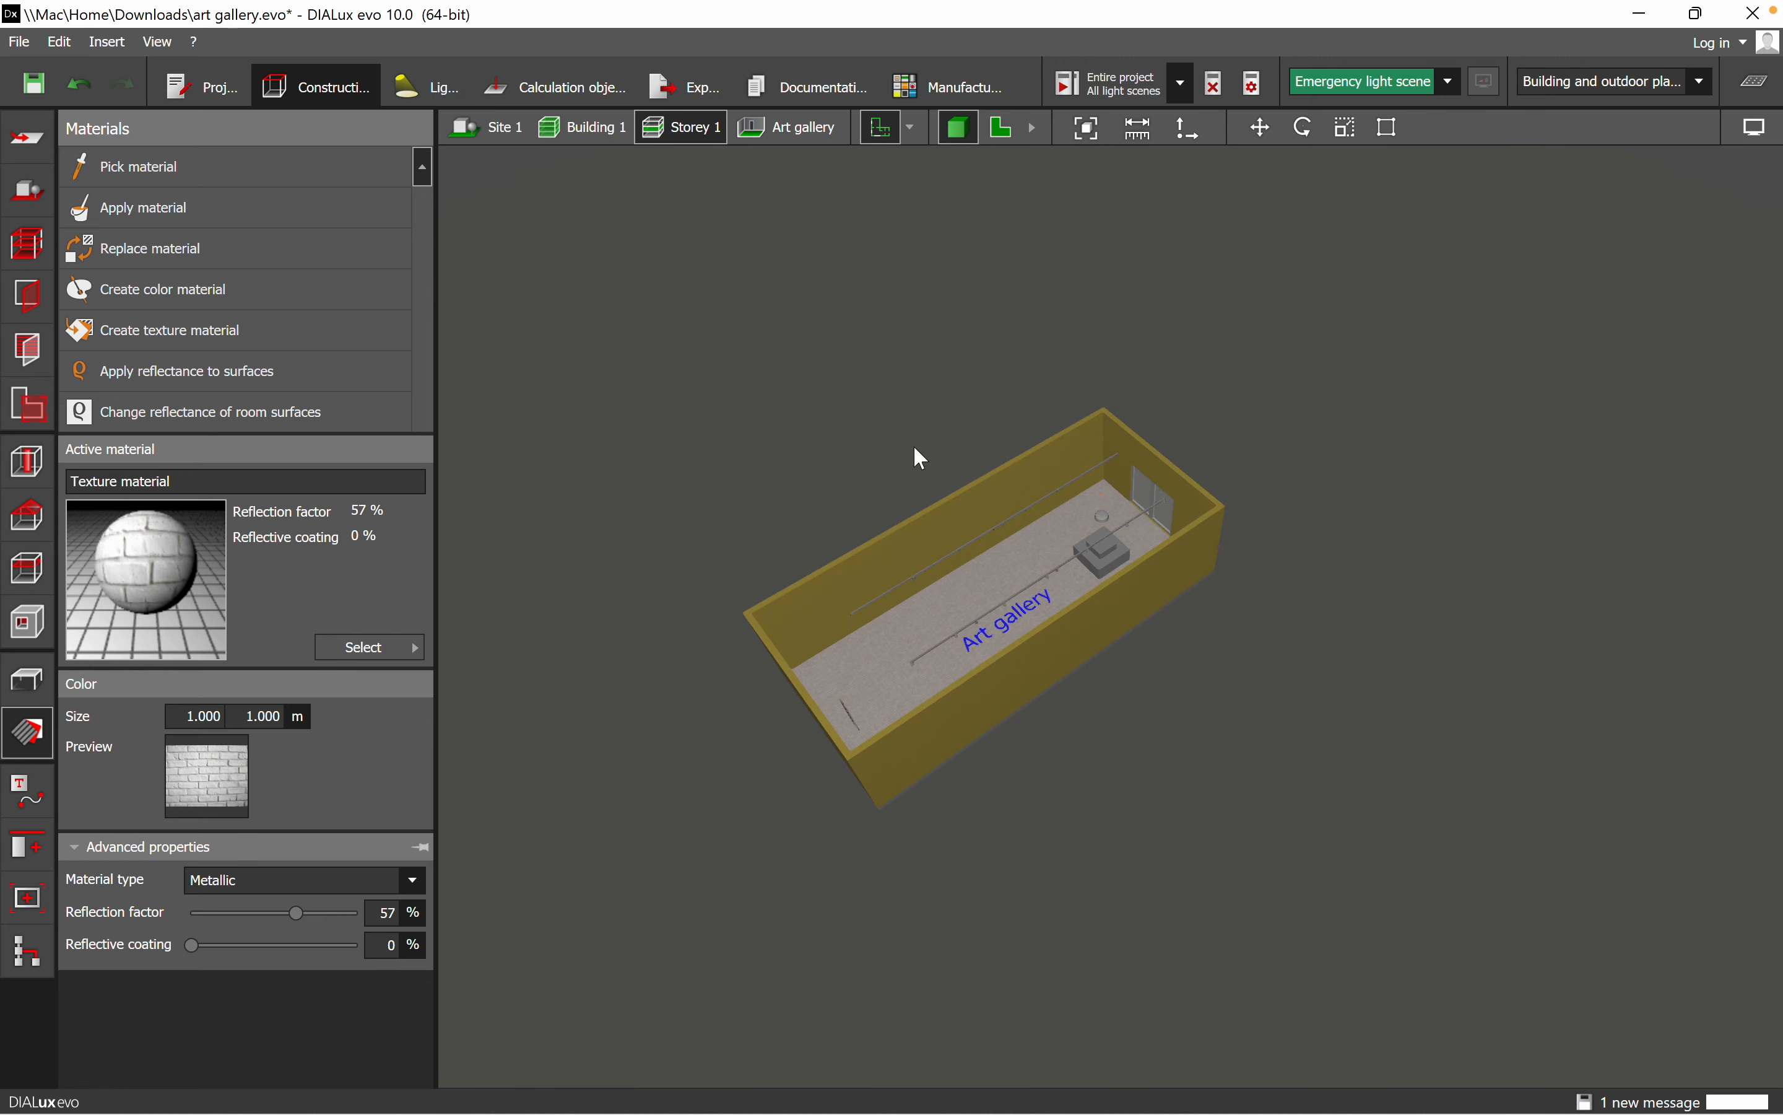
pyautogui.scroll(10, 841, 649)
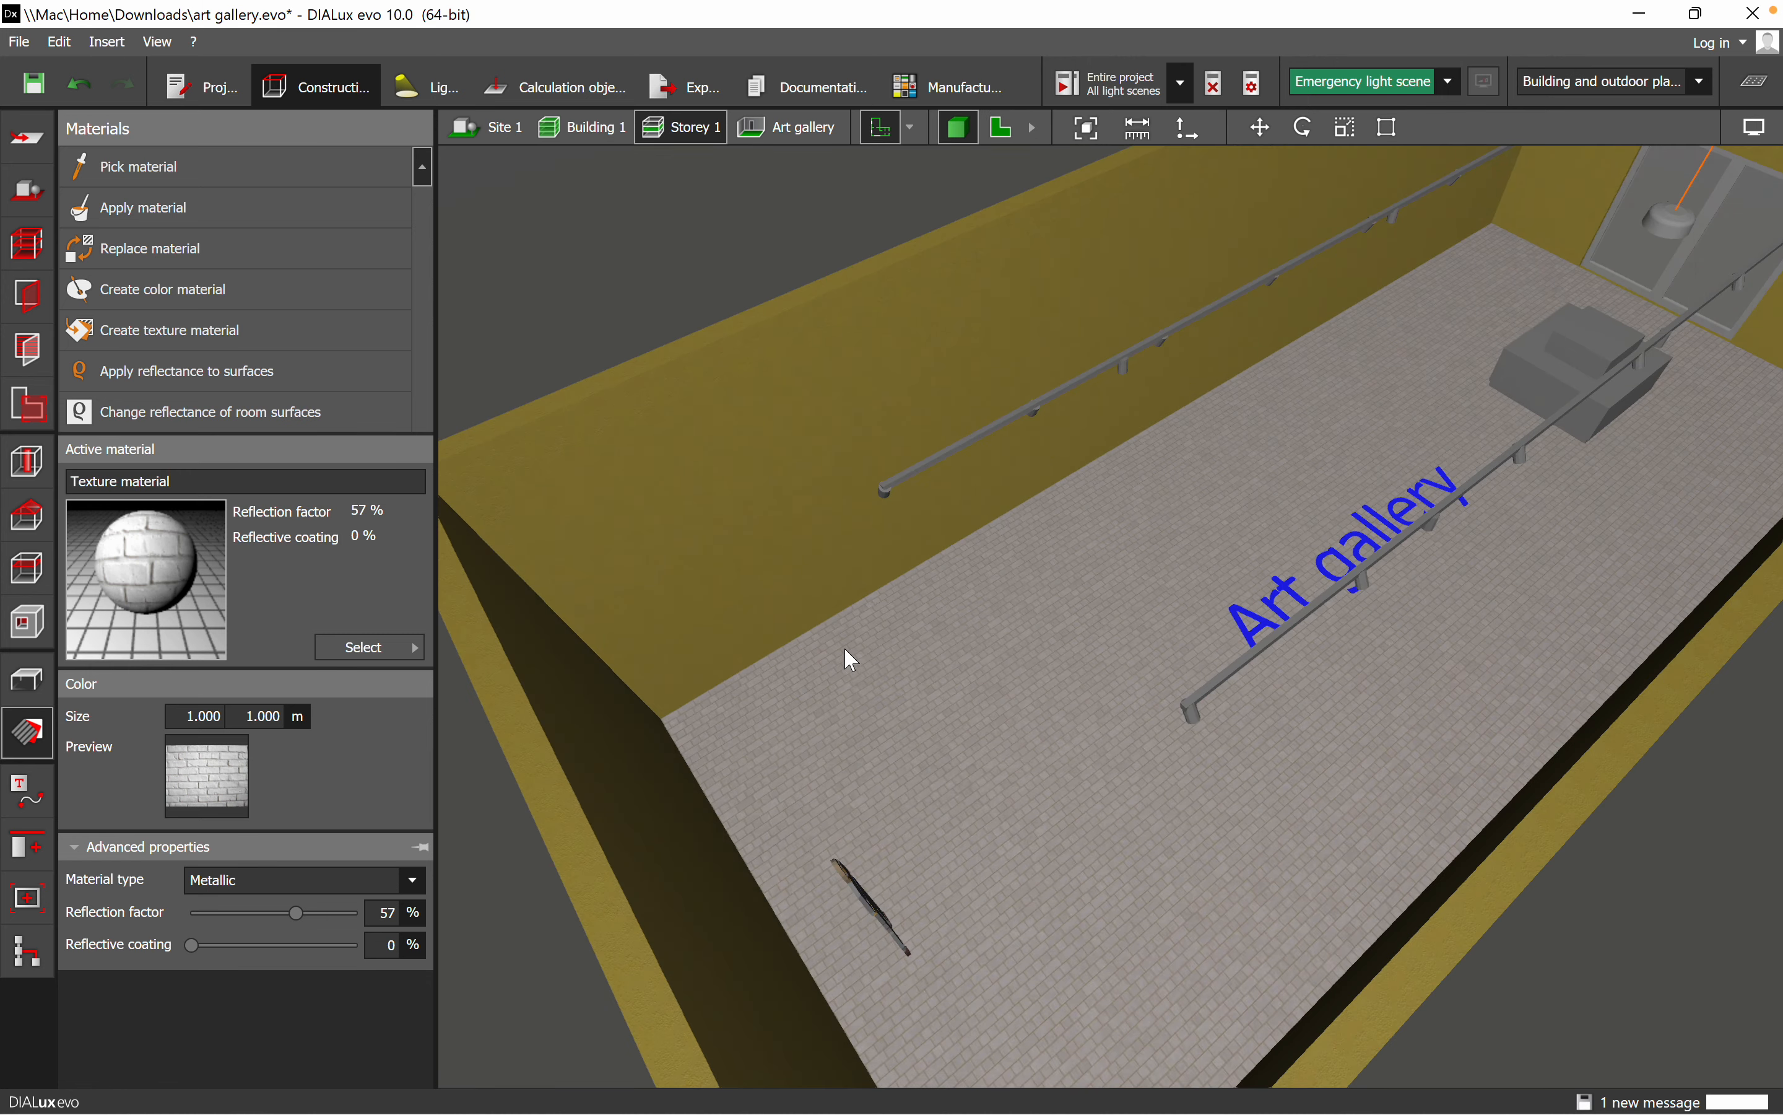
pyautogui.moveTo(919, 701); pyautogui.dragTo(873, 653, button='middle')
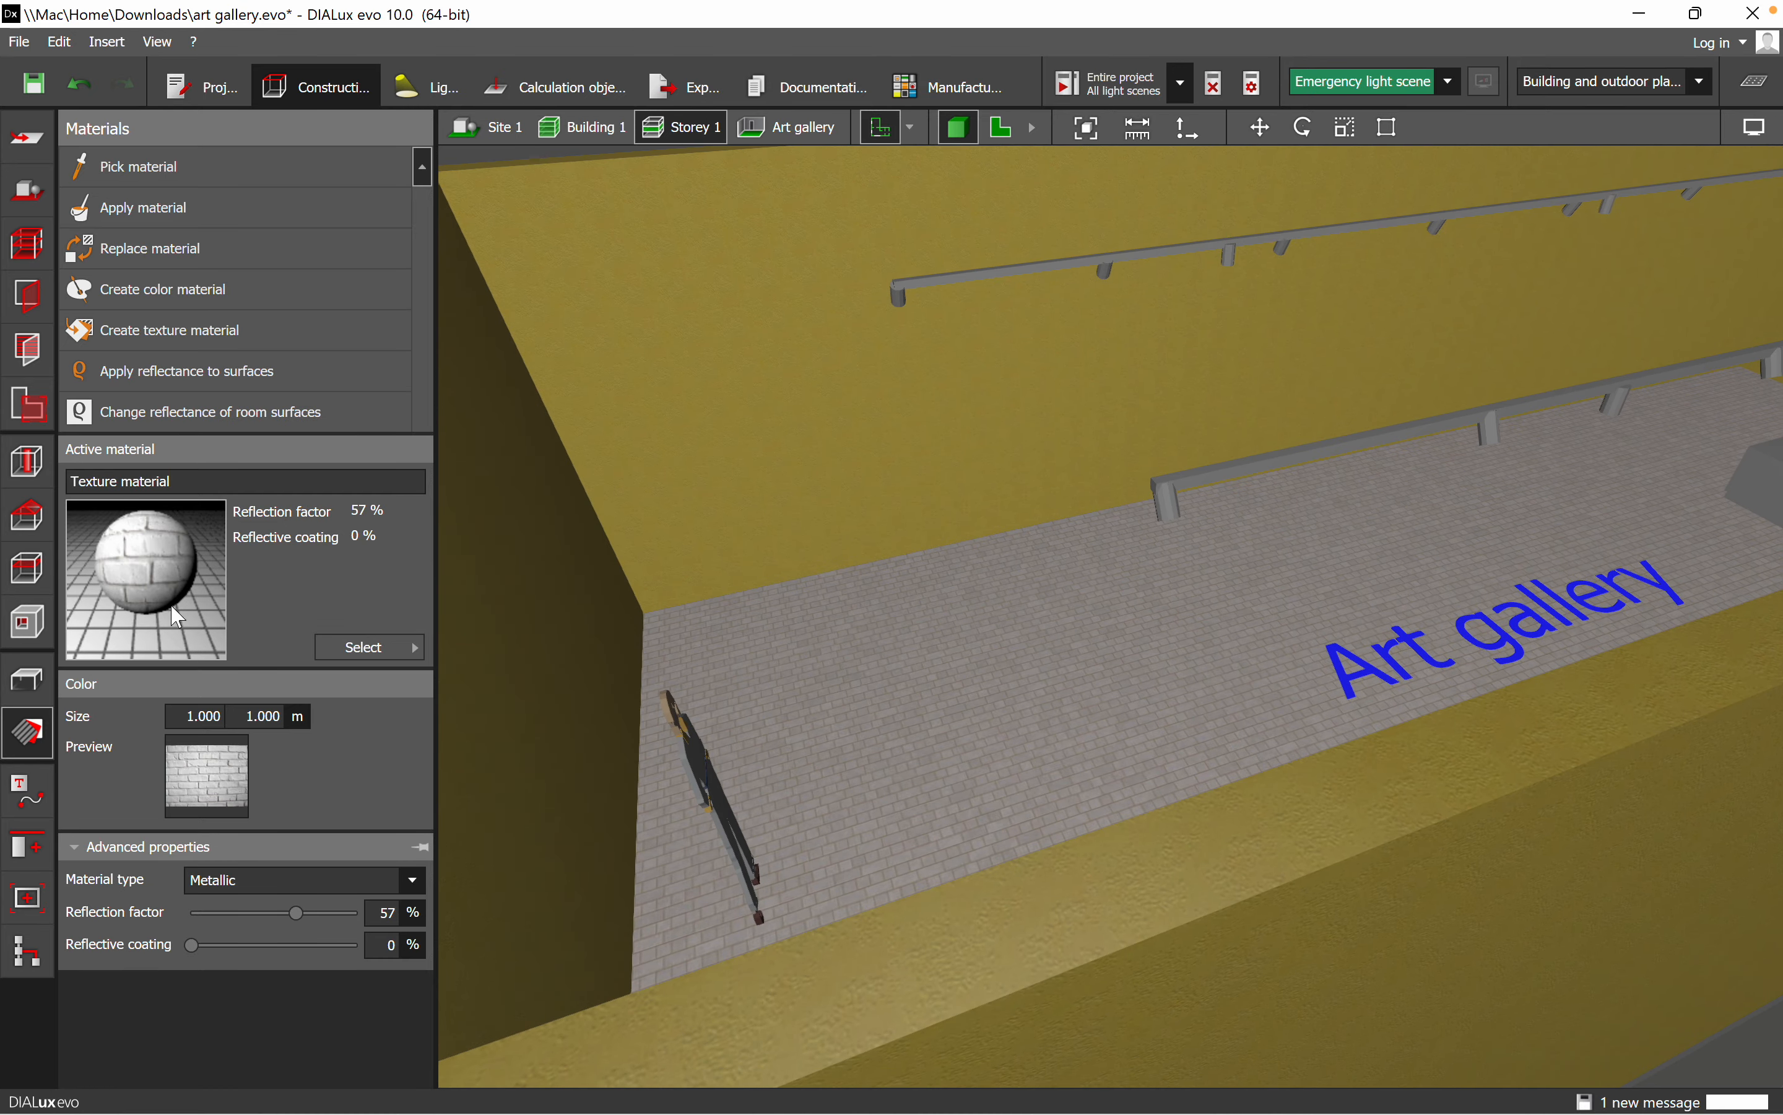
pyautogui.click(865, 414)
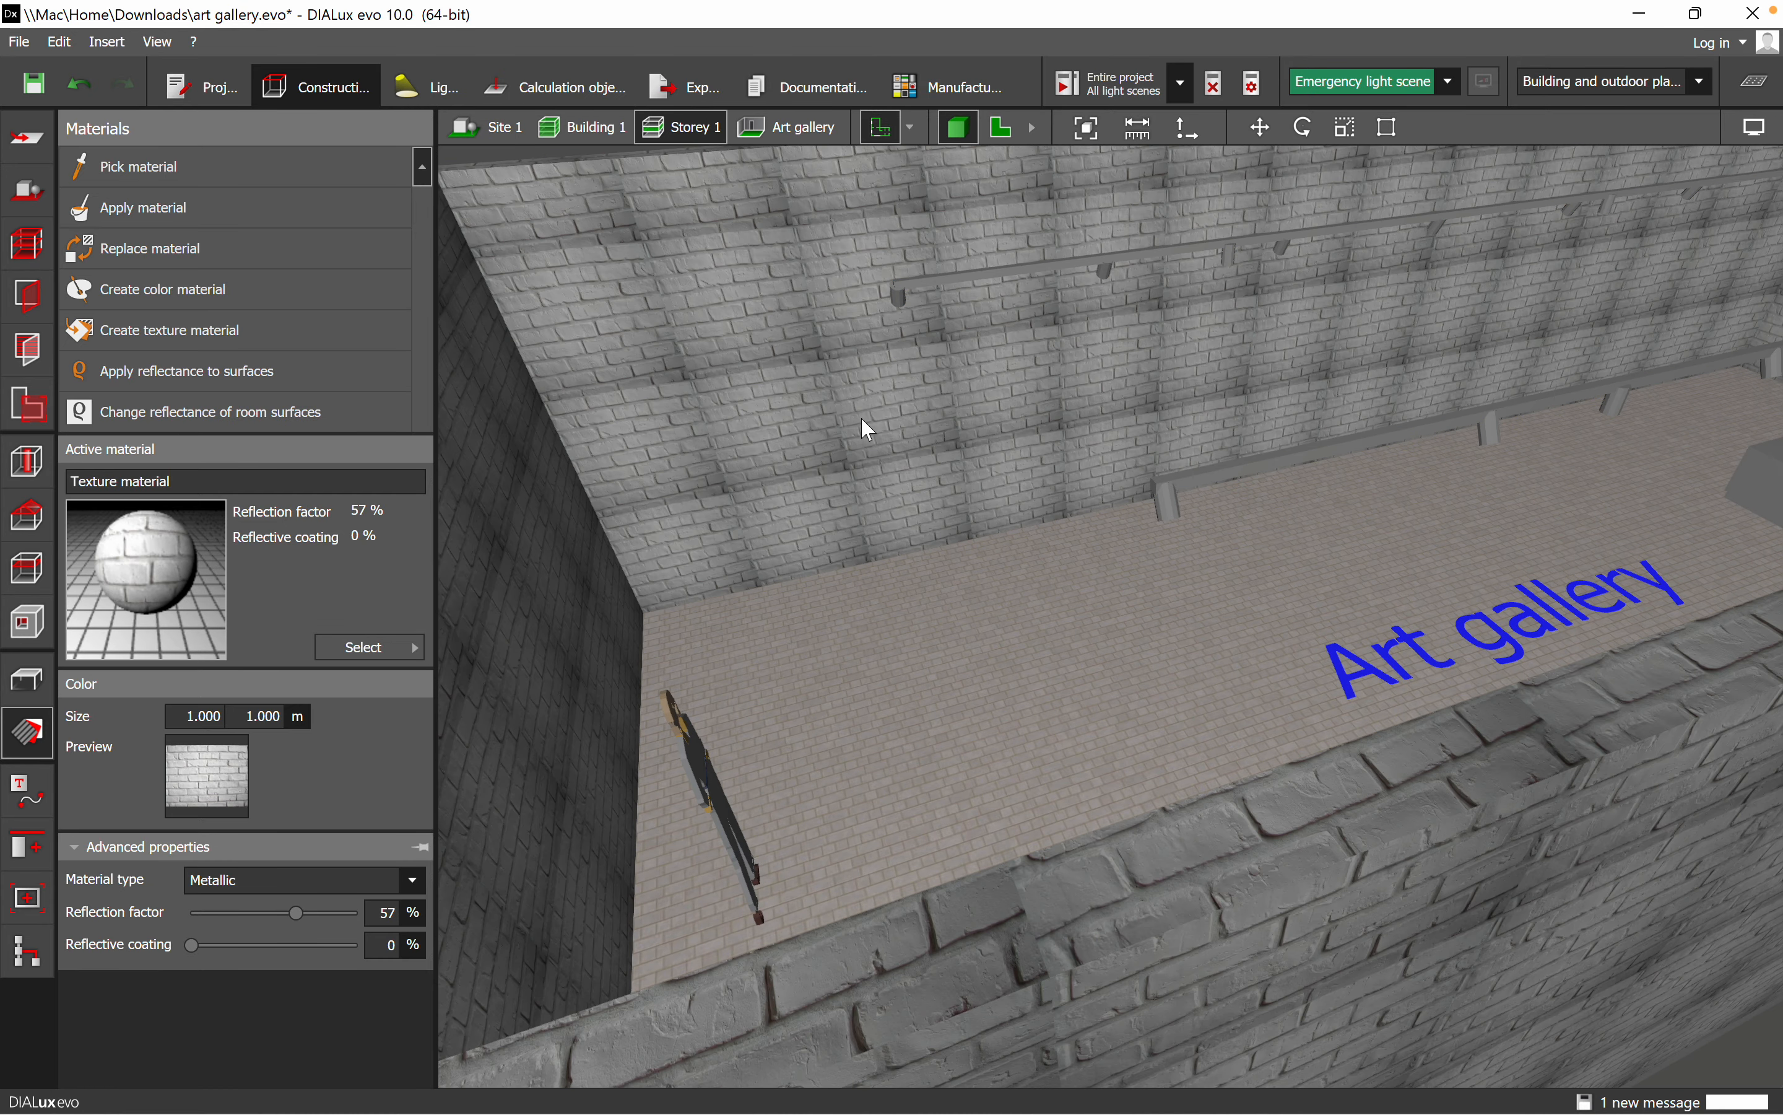
# - Stretch the brick texture on the long gallery wall to about 1.153 m wide and 3.5 m high
pyautogui.moveTo(1070, 752); pyautogui.dragTo(1229, 713, button='middle')
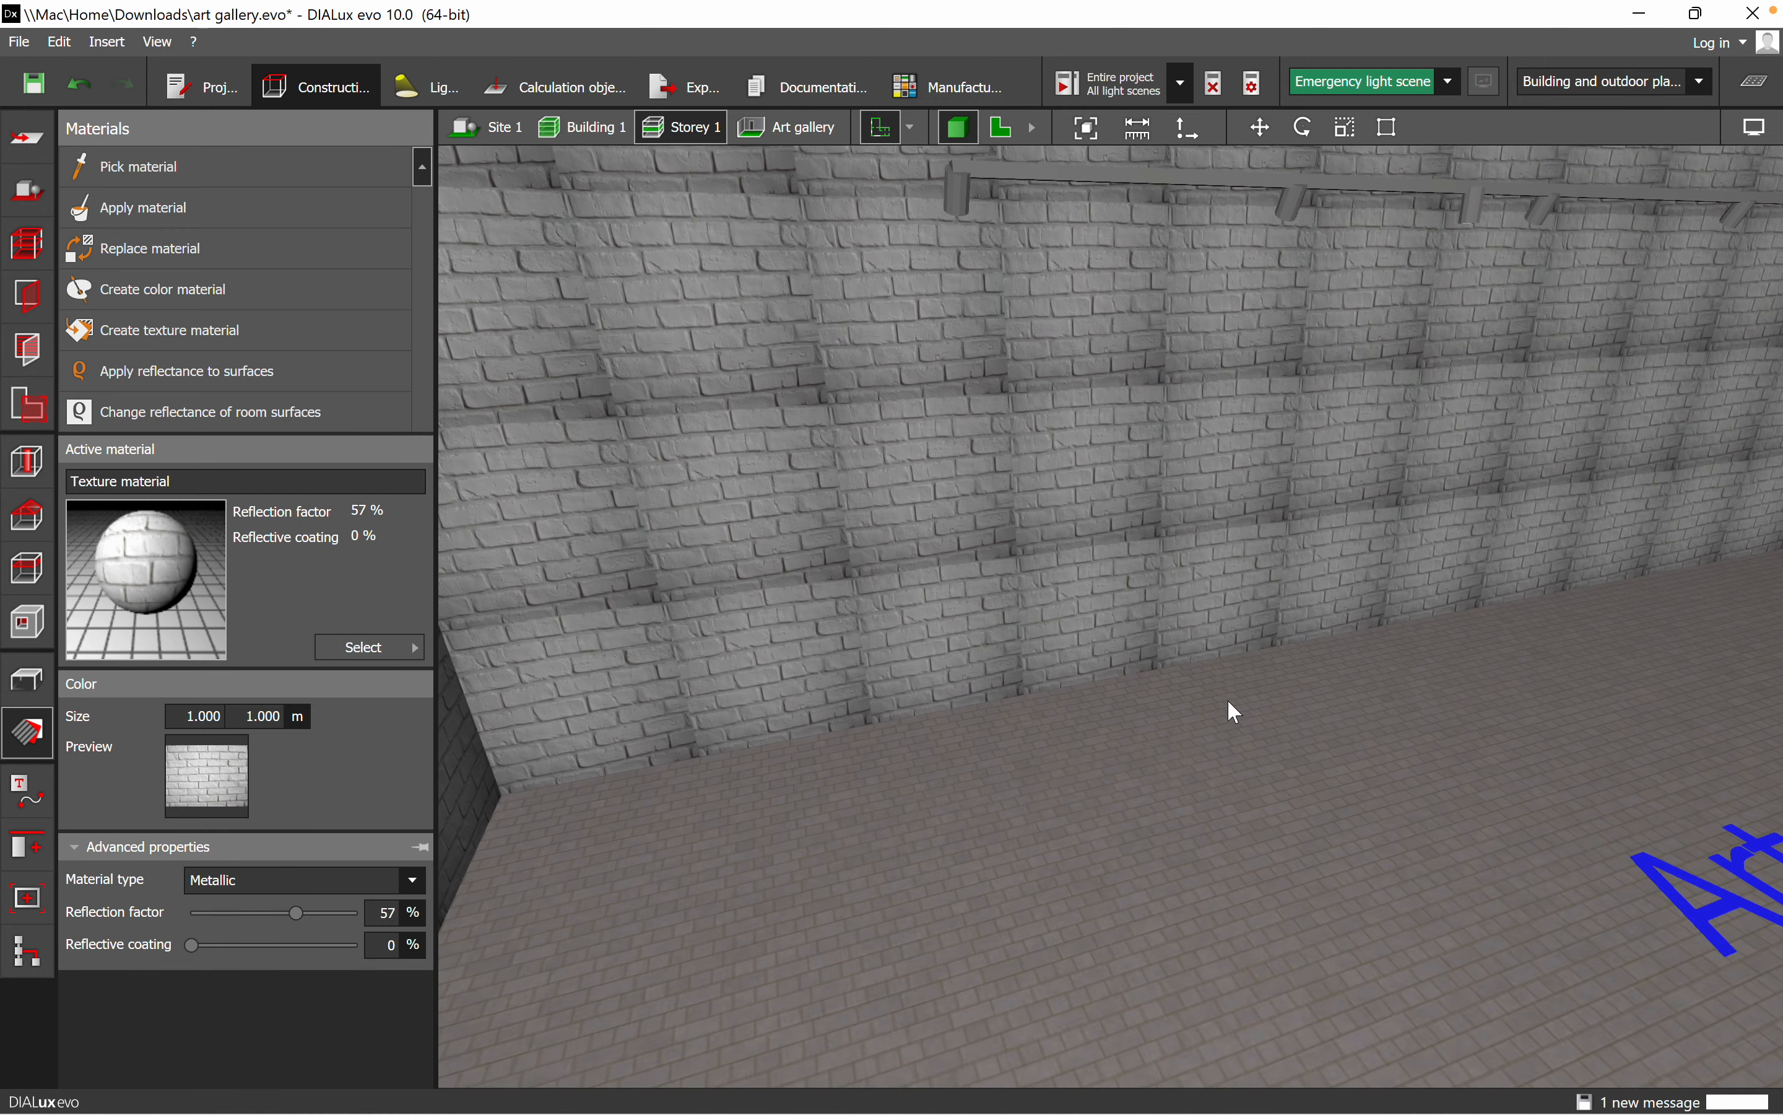
pyautogui.click(783, 502)
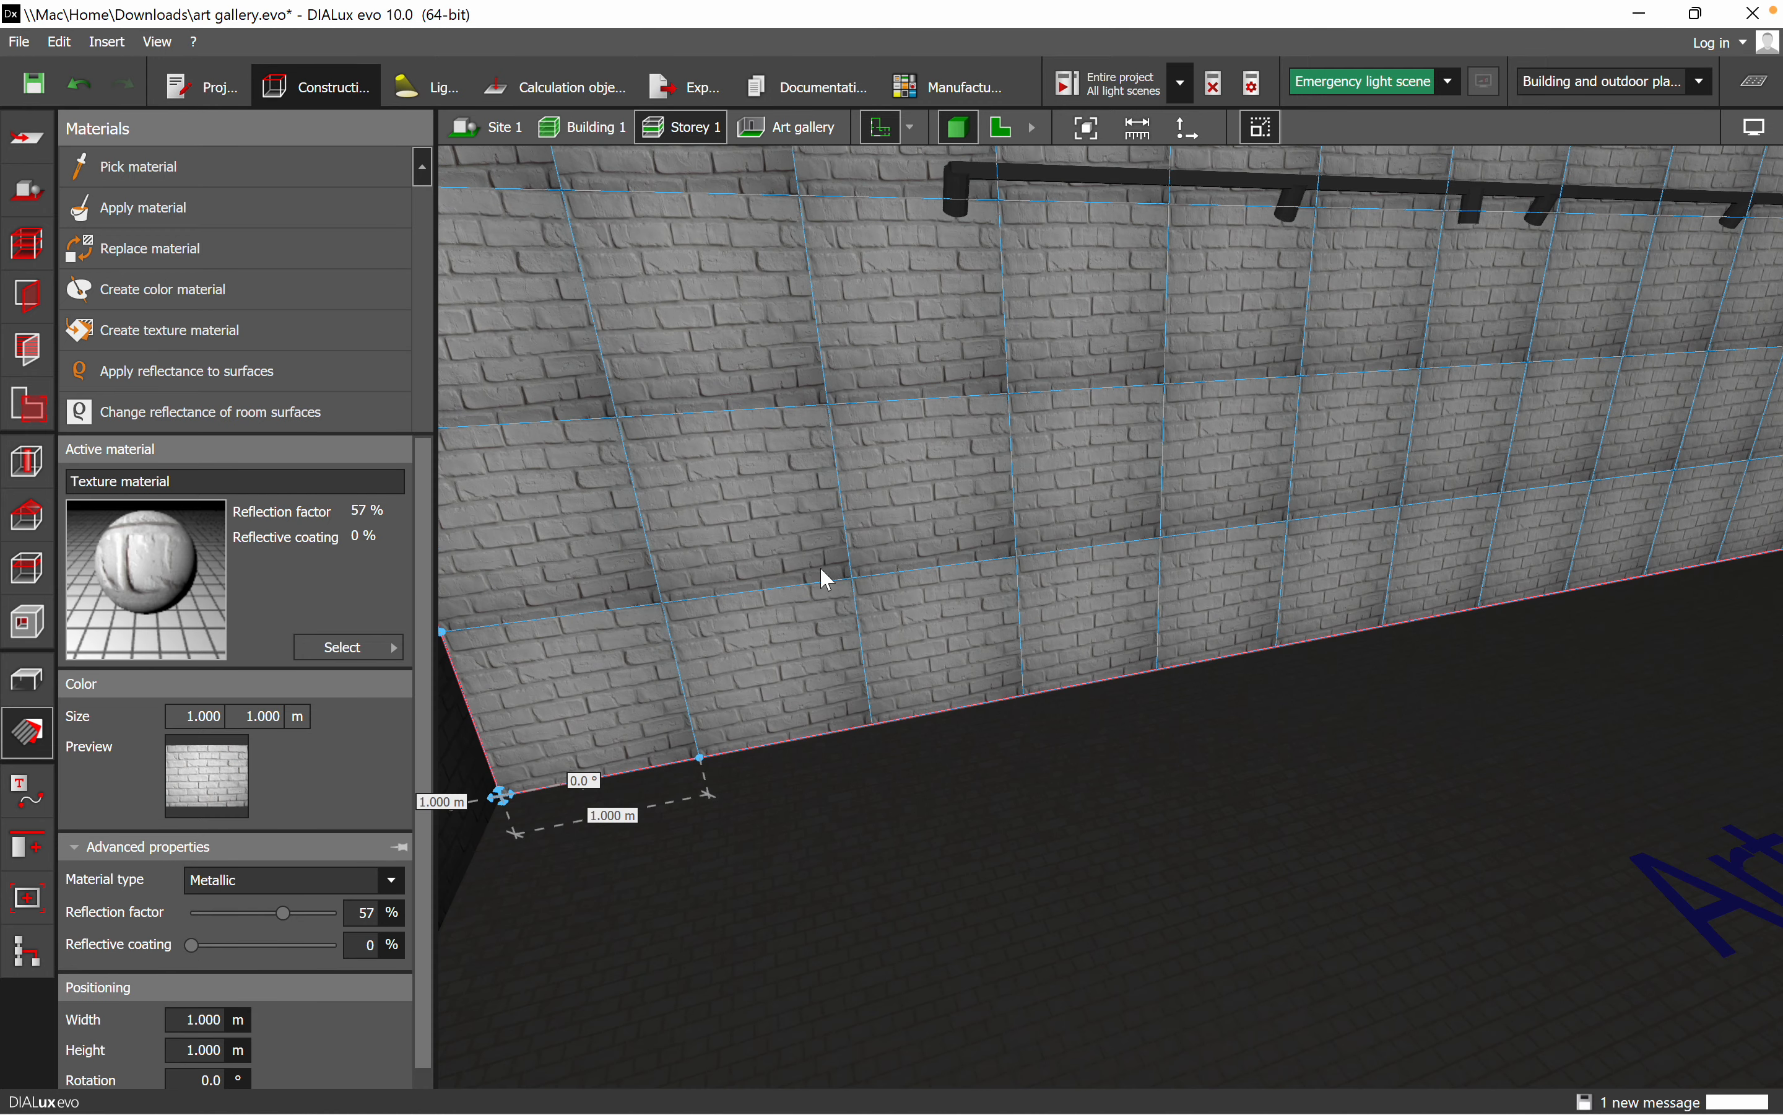
pyautogui.moveTo(1019, 847); pyautogui.dragTo(994, 781, button='middle')
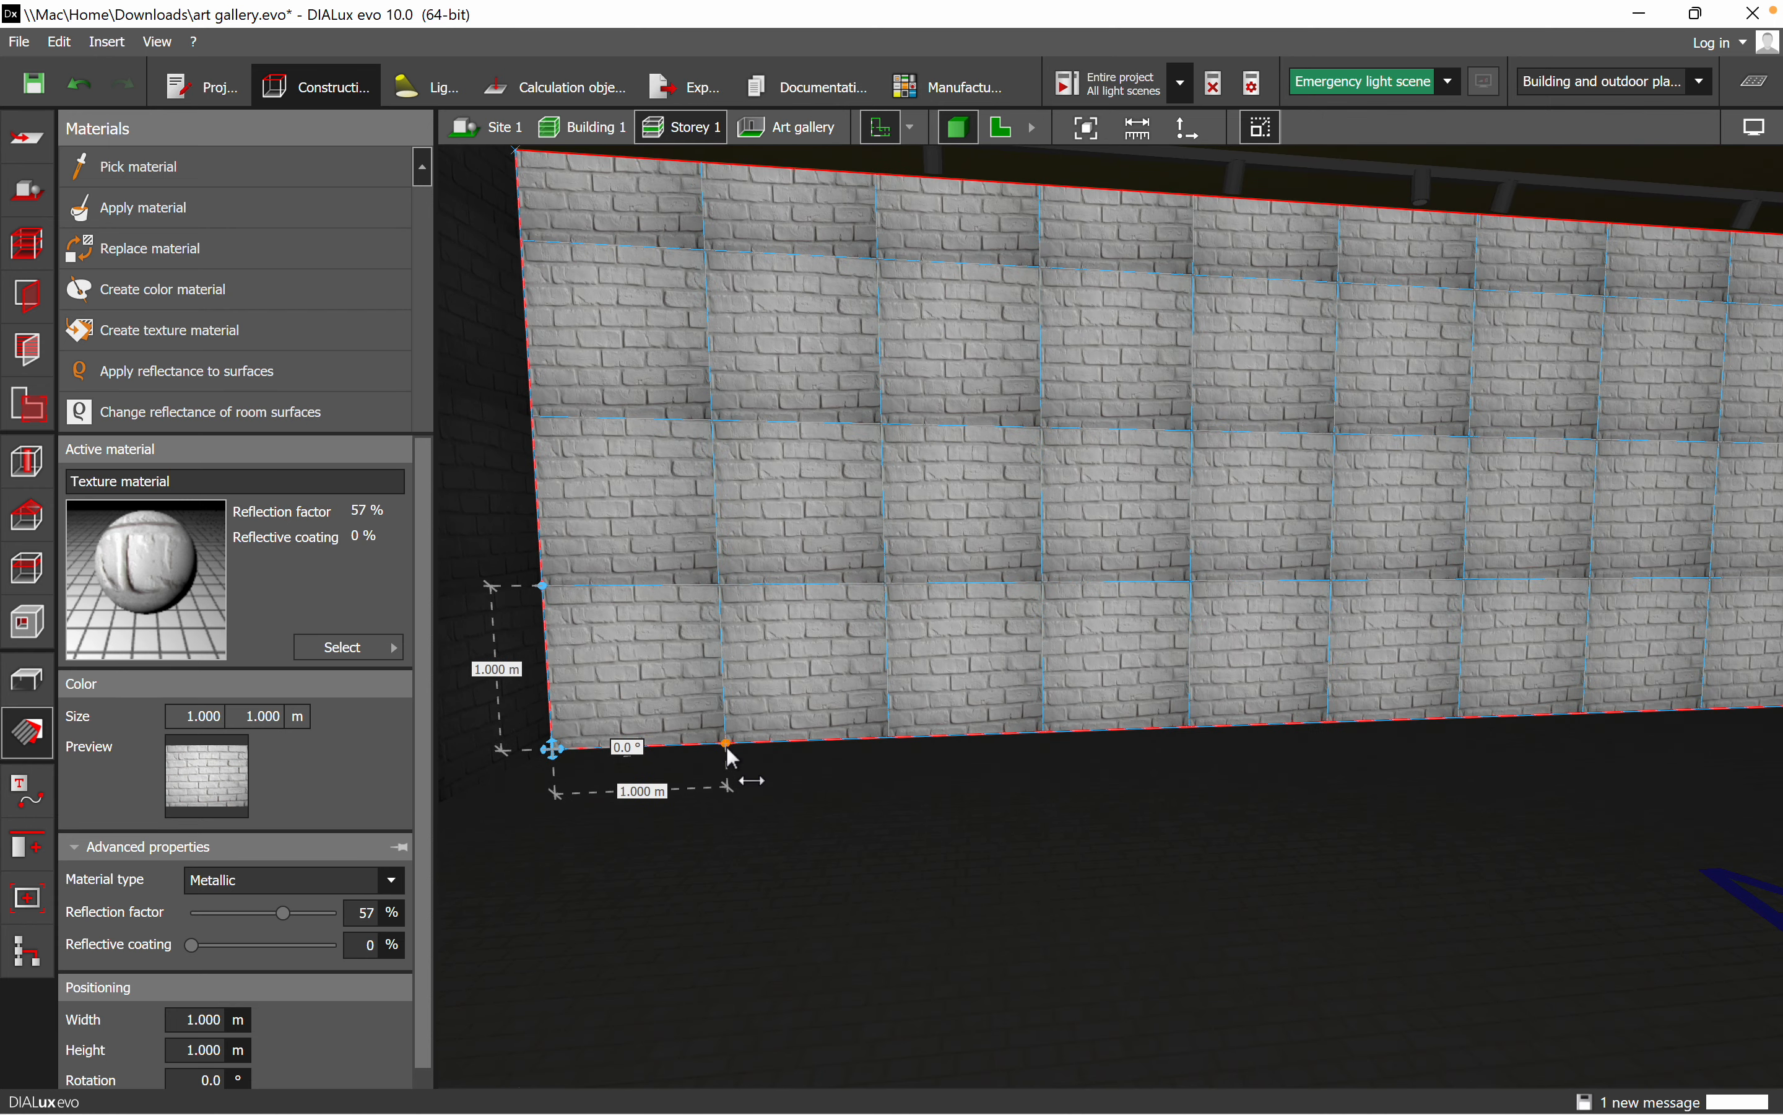
pyautogui.moveTo(728, 745)
pyautogui.mouseDown()
pyautogui.moveTo(837, 750)
pyautogui.moveTo(751, 740)
pyautogui.mouseUp()
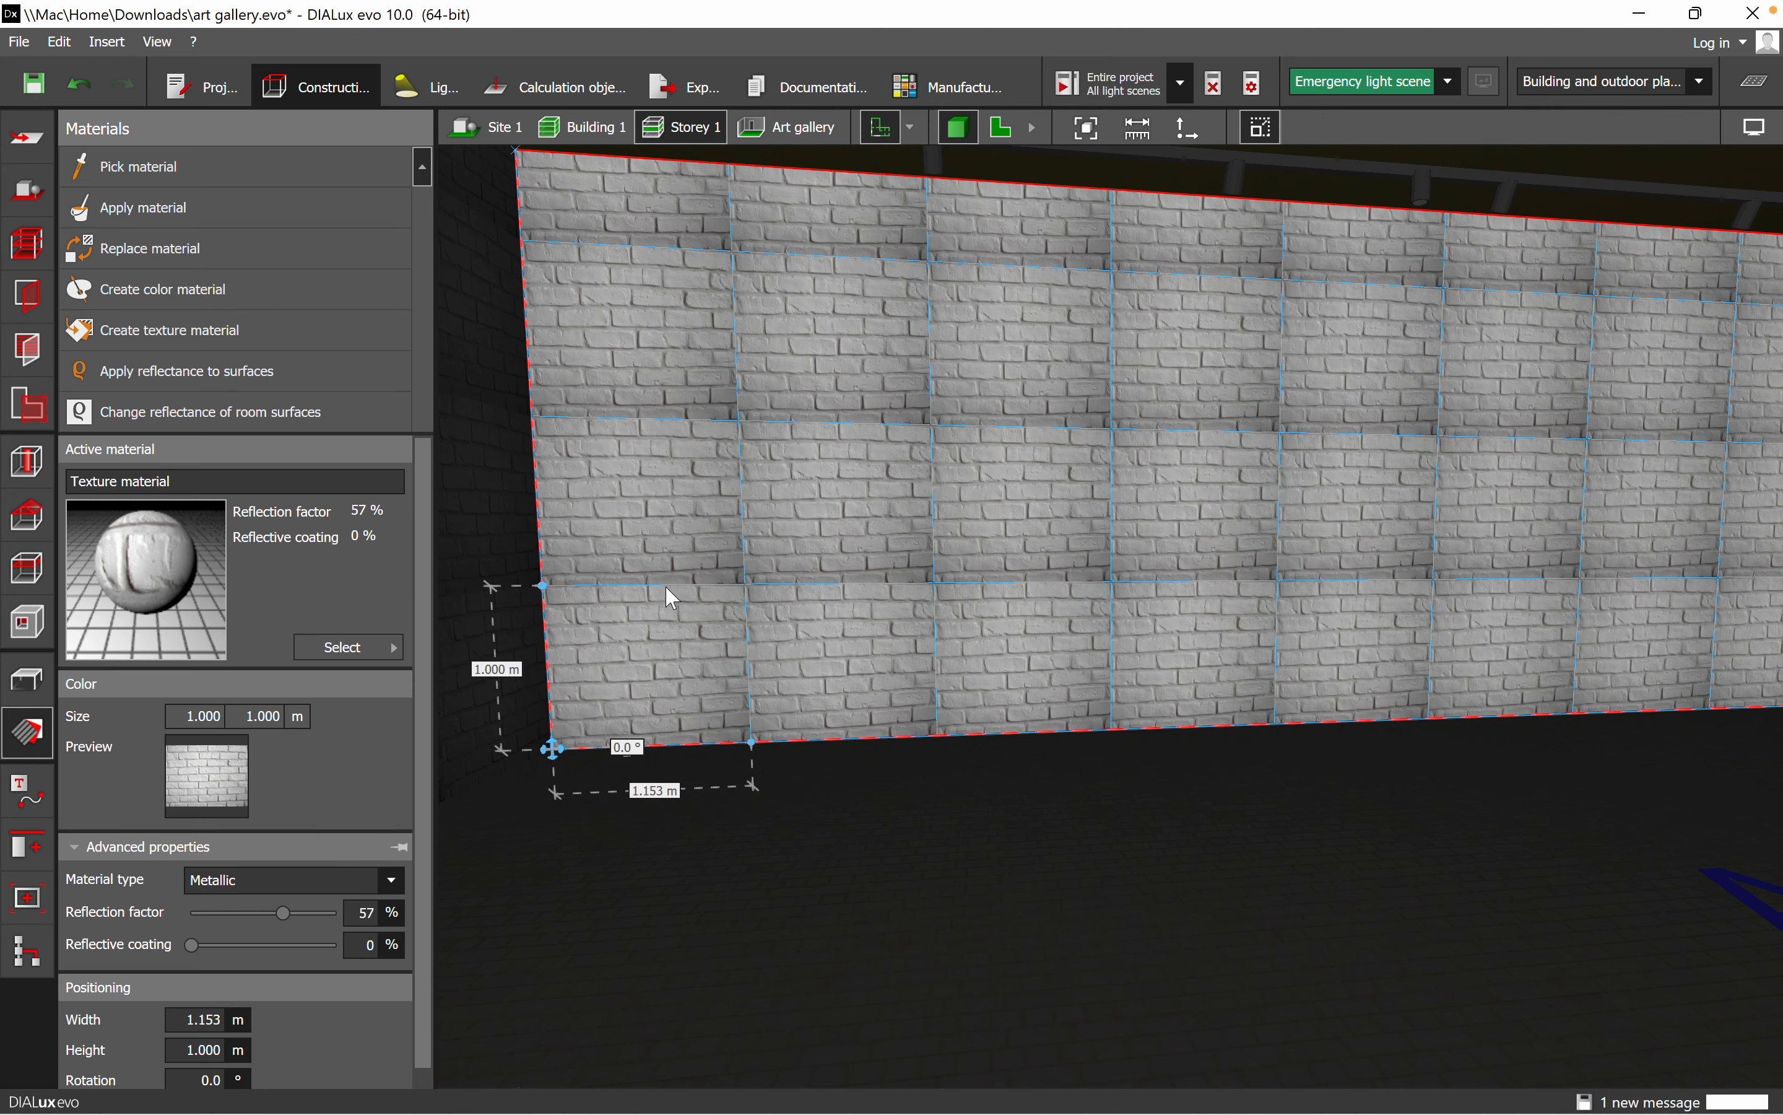
pyautogui.moveTo(551, 590); pyautogui.dragTo(518, 166)
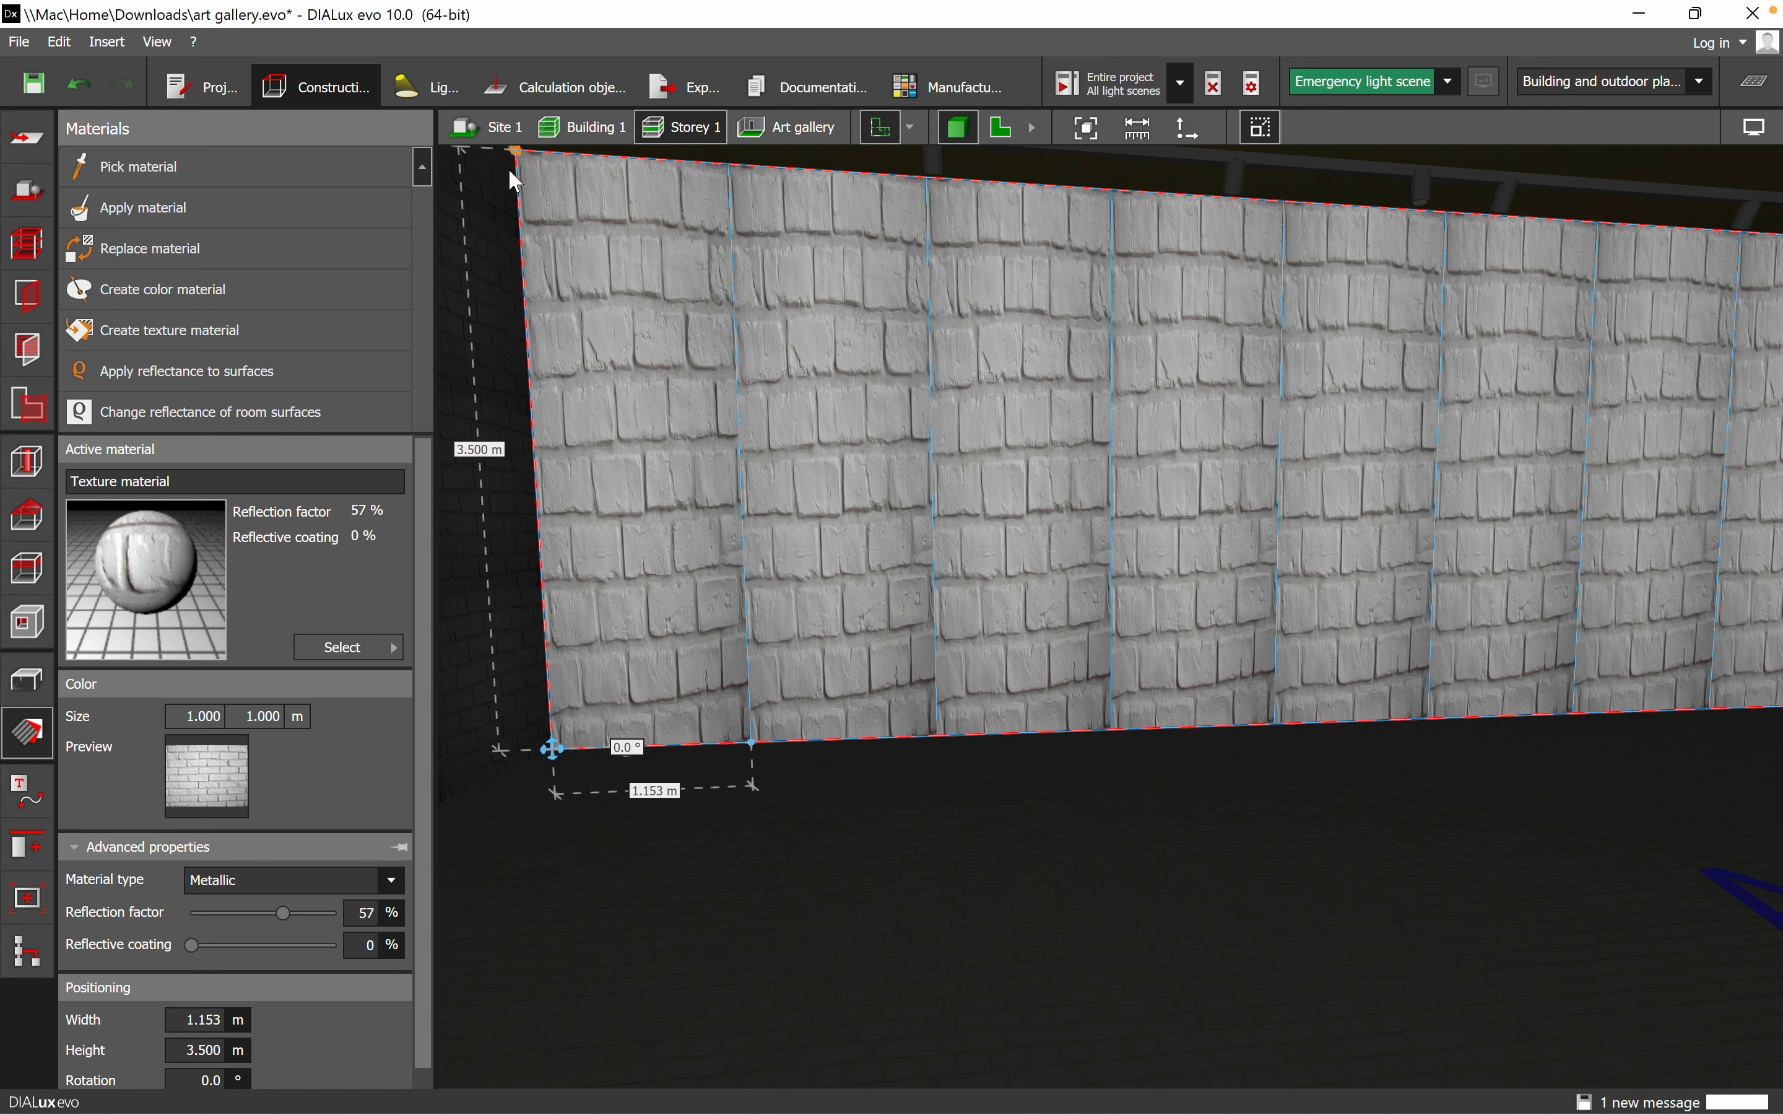
pyautogui.scroll(-1, 679, 588)
pyautogui.scroll(-1, 902, 704)
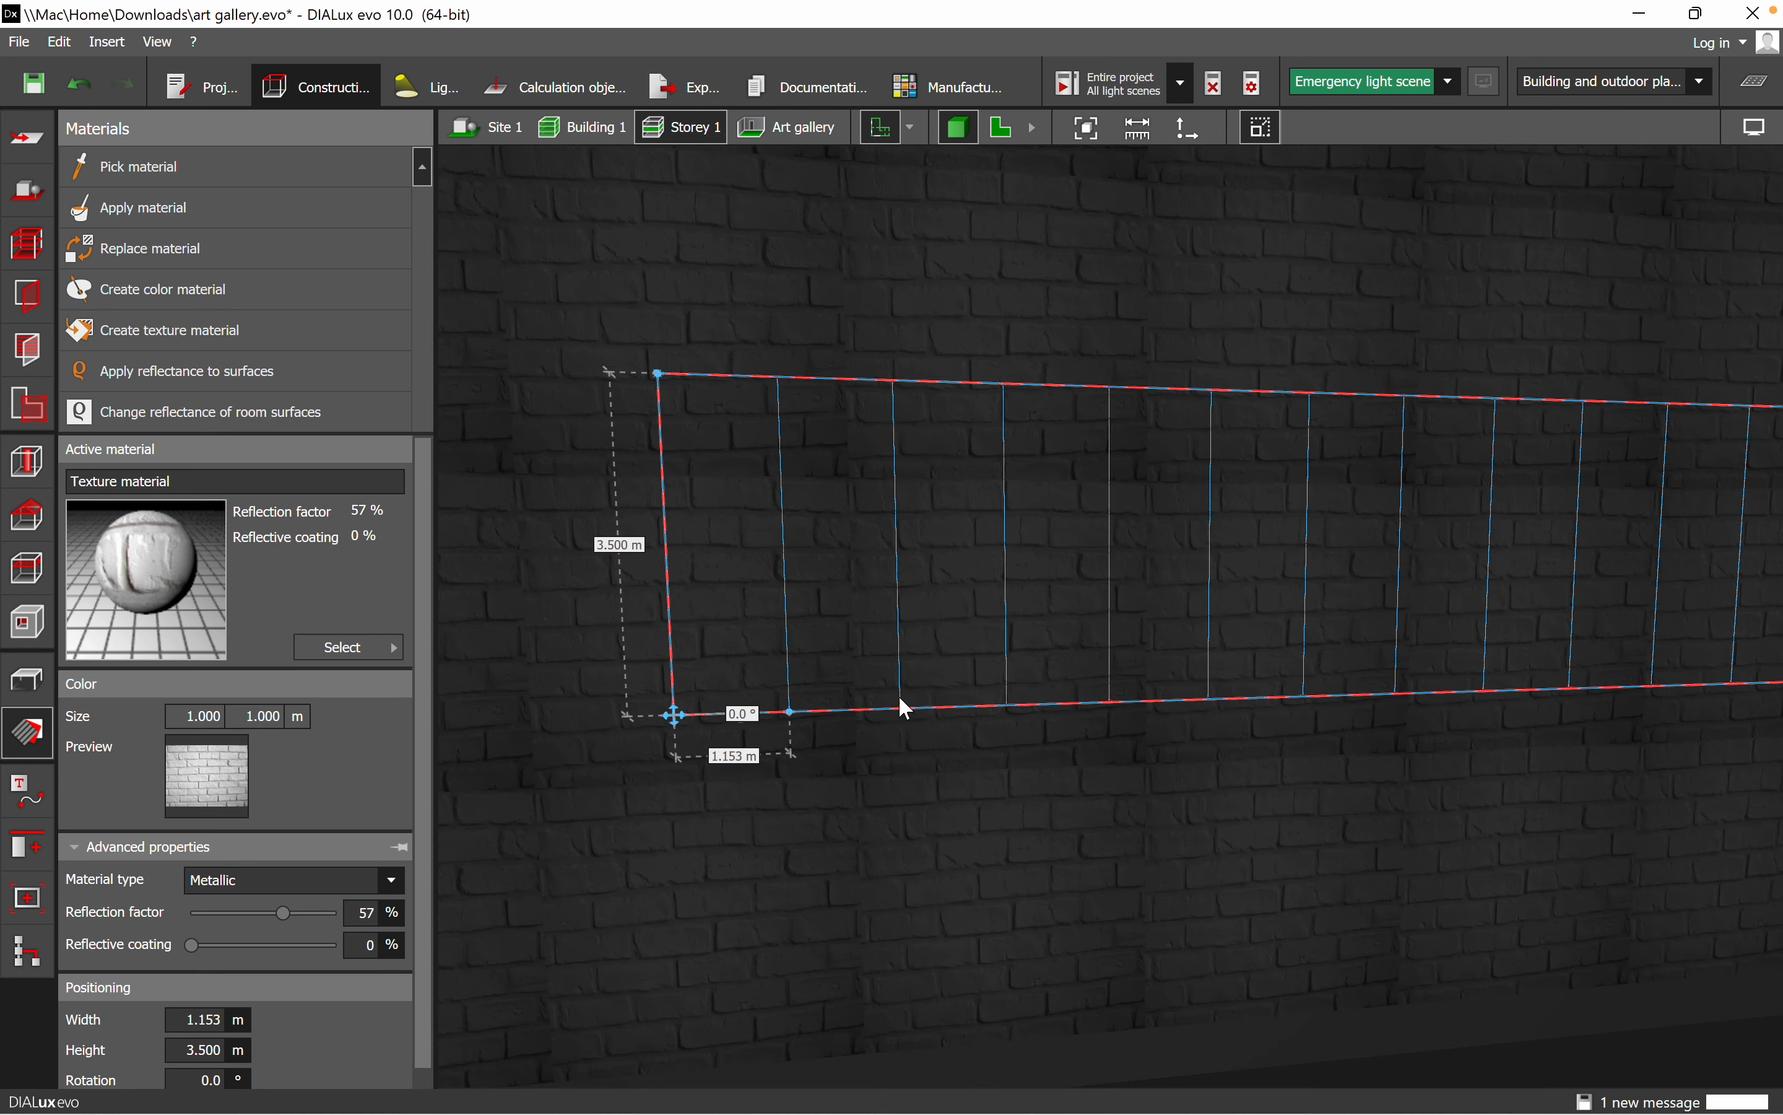
pyautogui.click(1021, 663)
pyautogui.scroll(-2, 1016, 642)
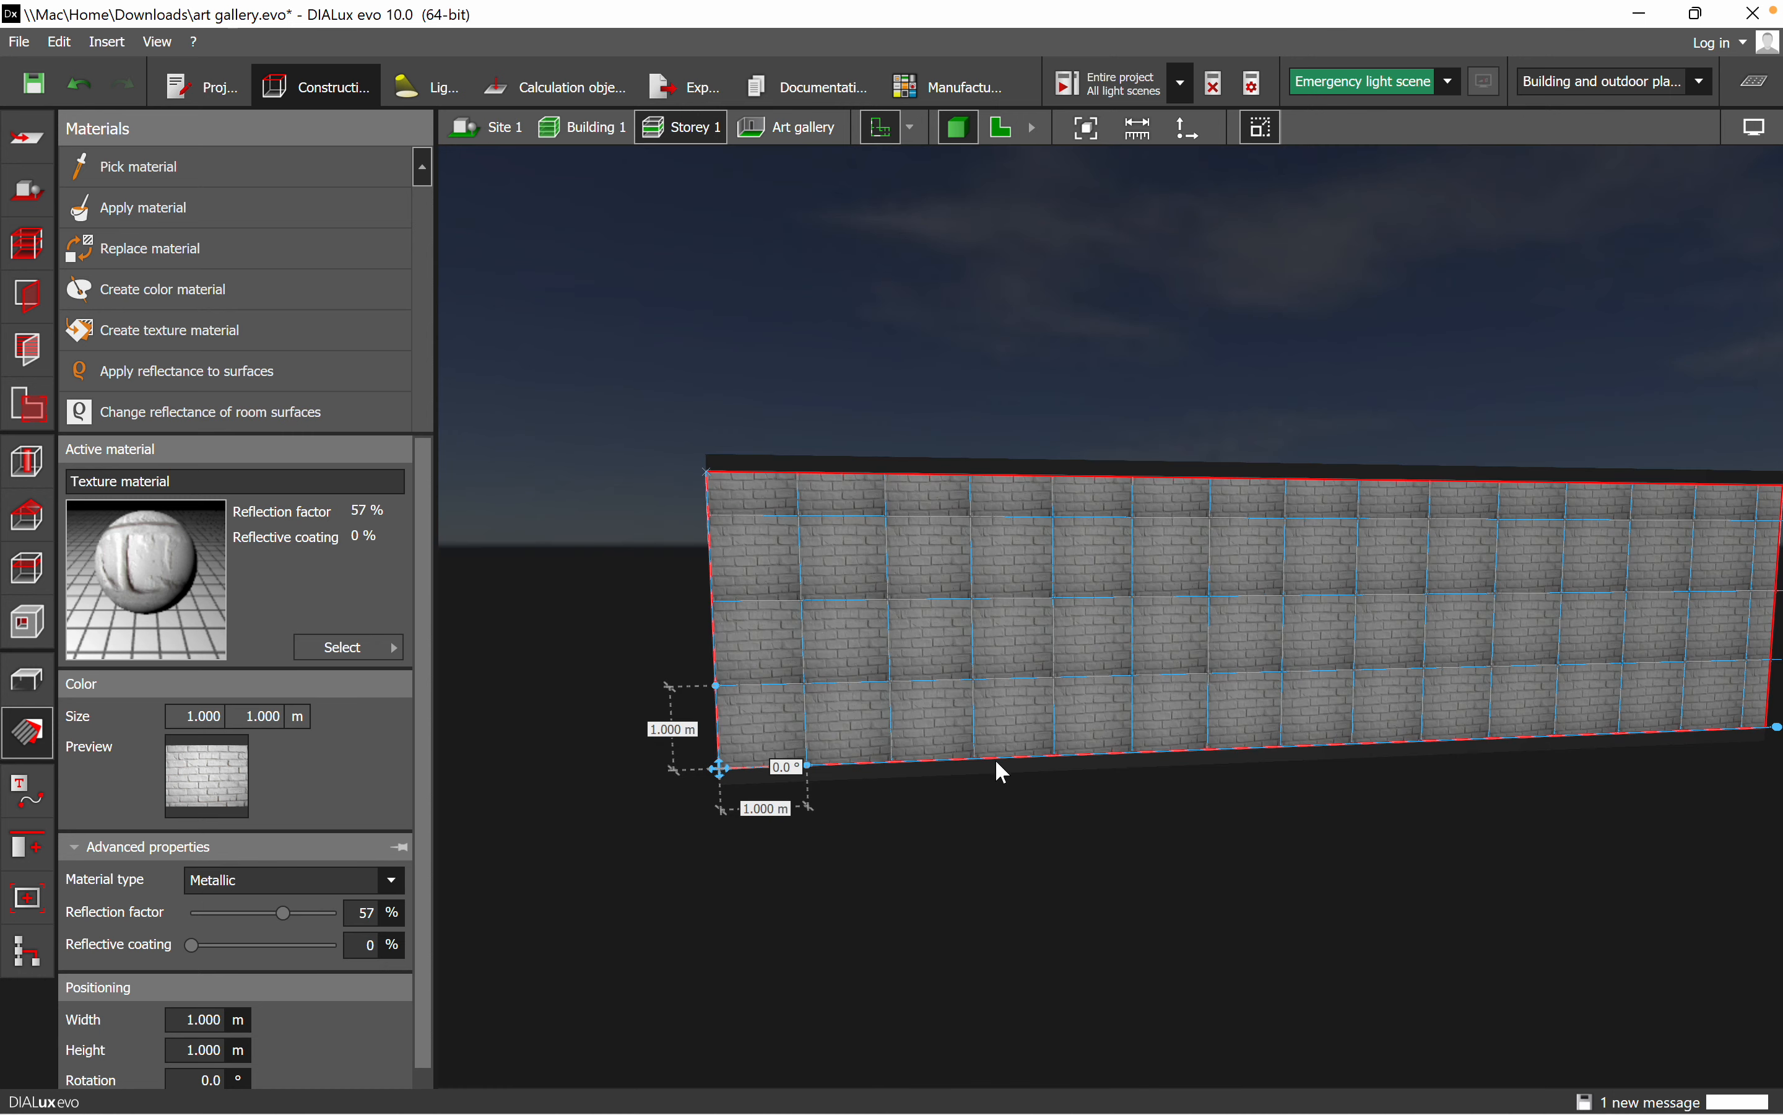
pyautogui.click(1062, 840)
pyautogui.moveTo(1061, 840); pyautogui.dragTo(1093, 941, button='right')
pyautogui.scroll(4, 915, 619)
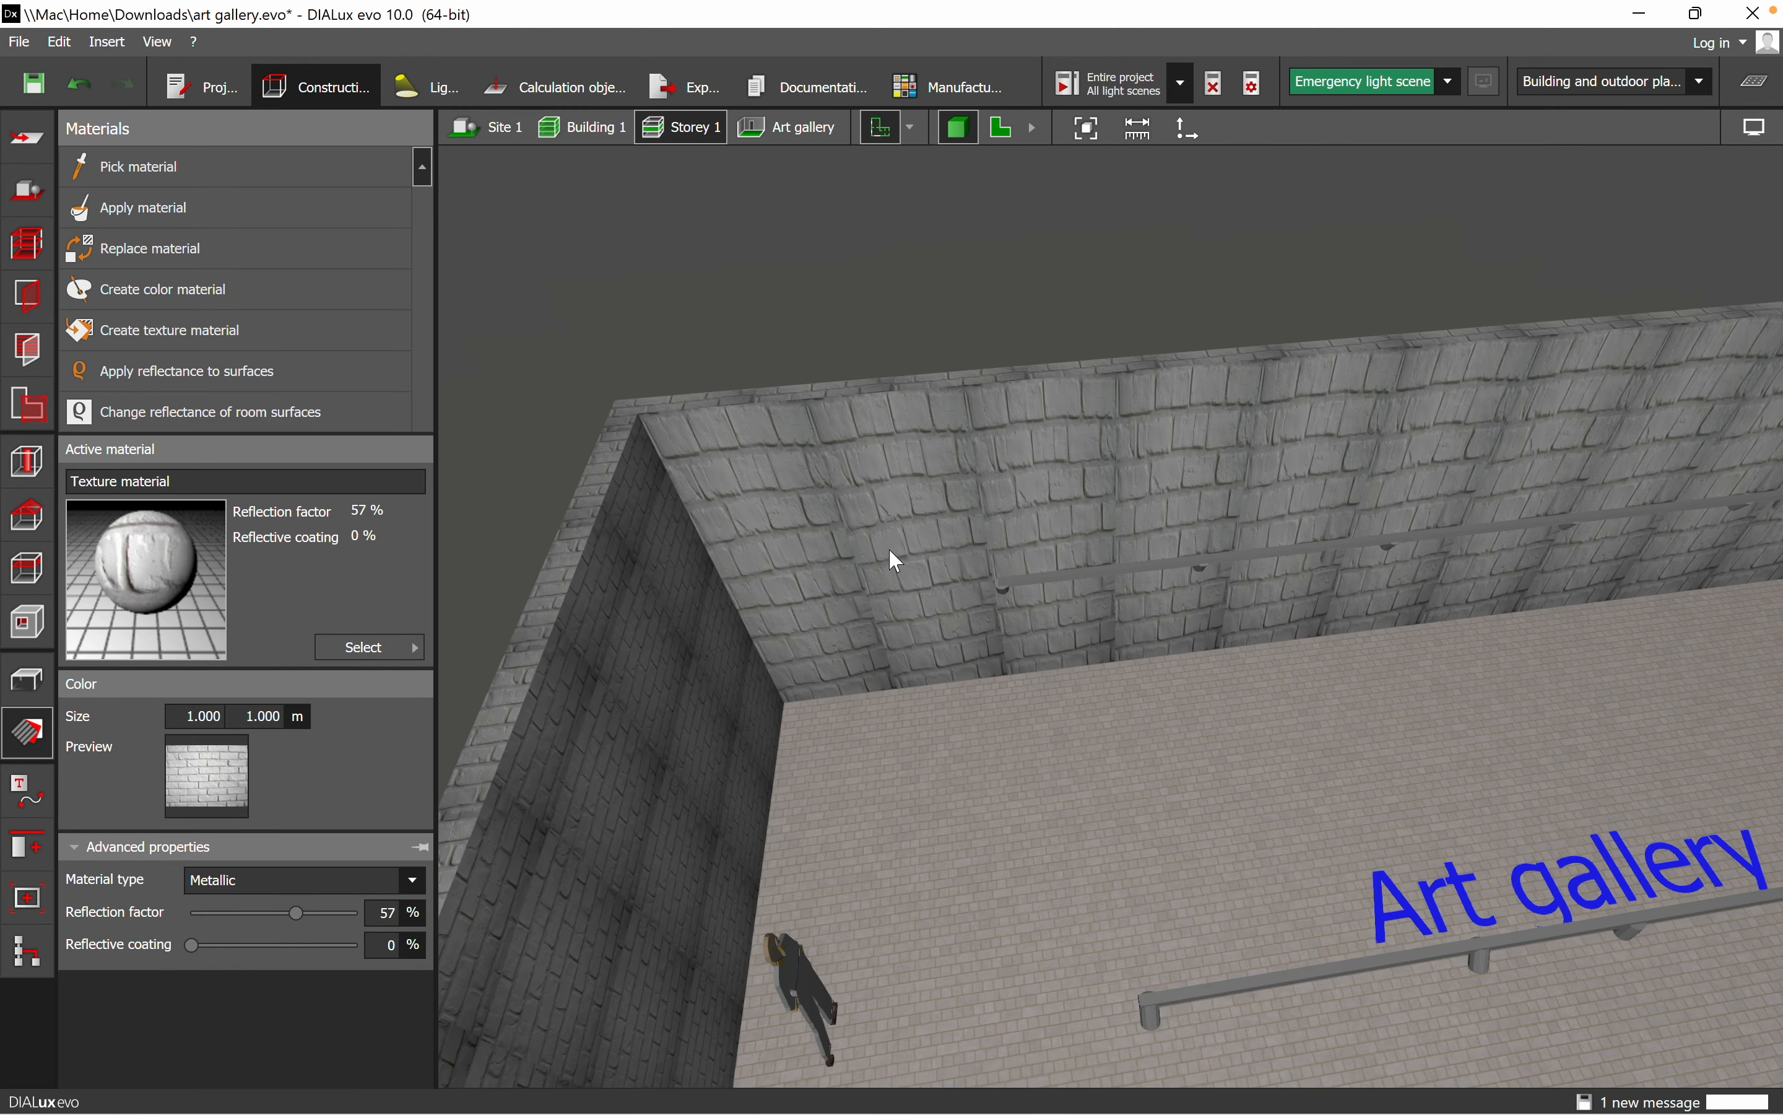
# - Switch to the Art gallery room and widen the brick texture on the same long wall to about 14.02 m
pyautogui.click(806, 130)
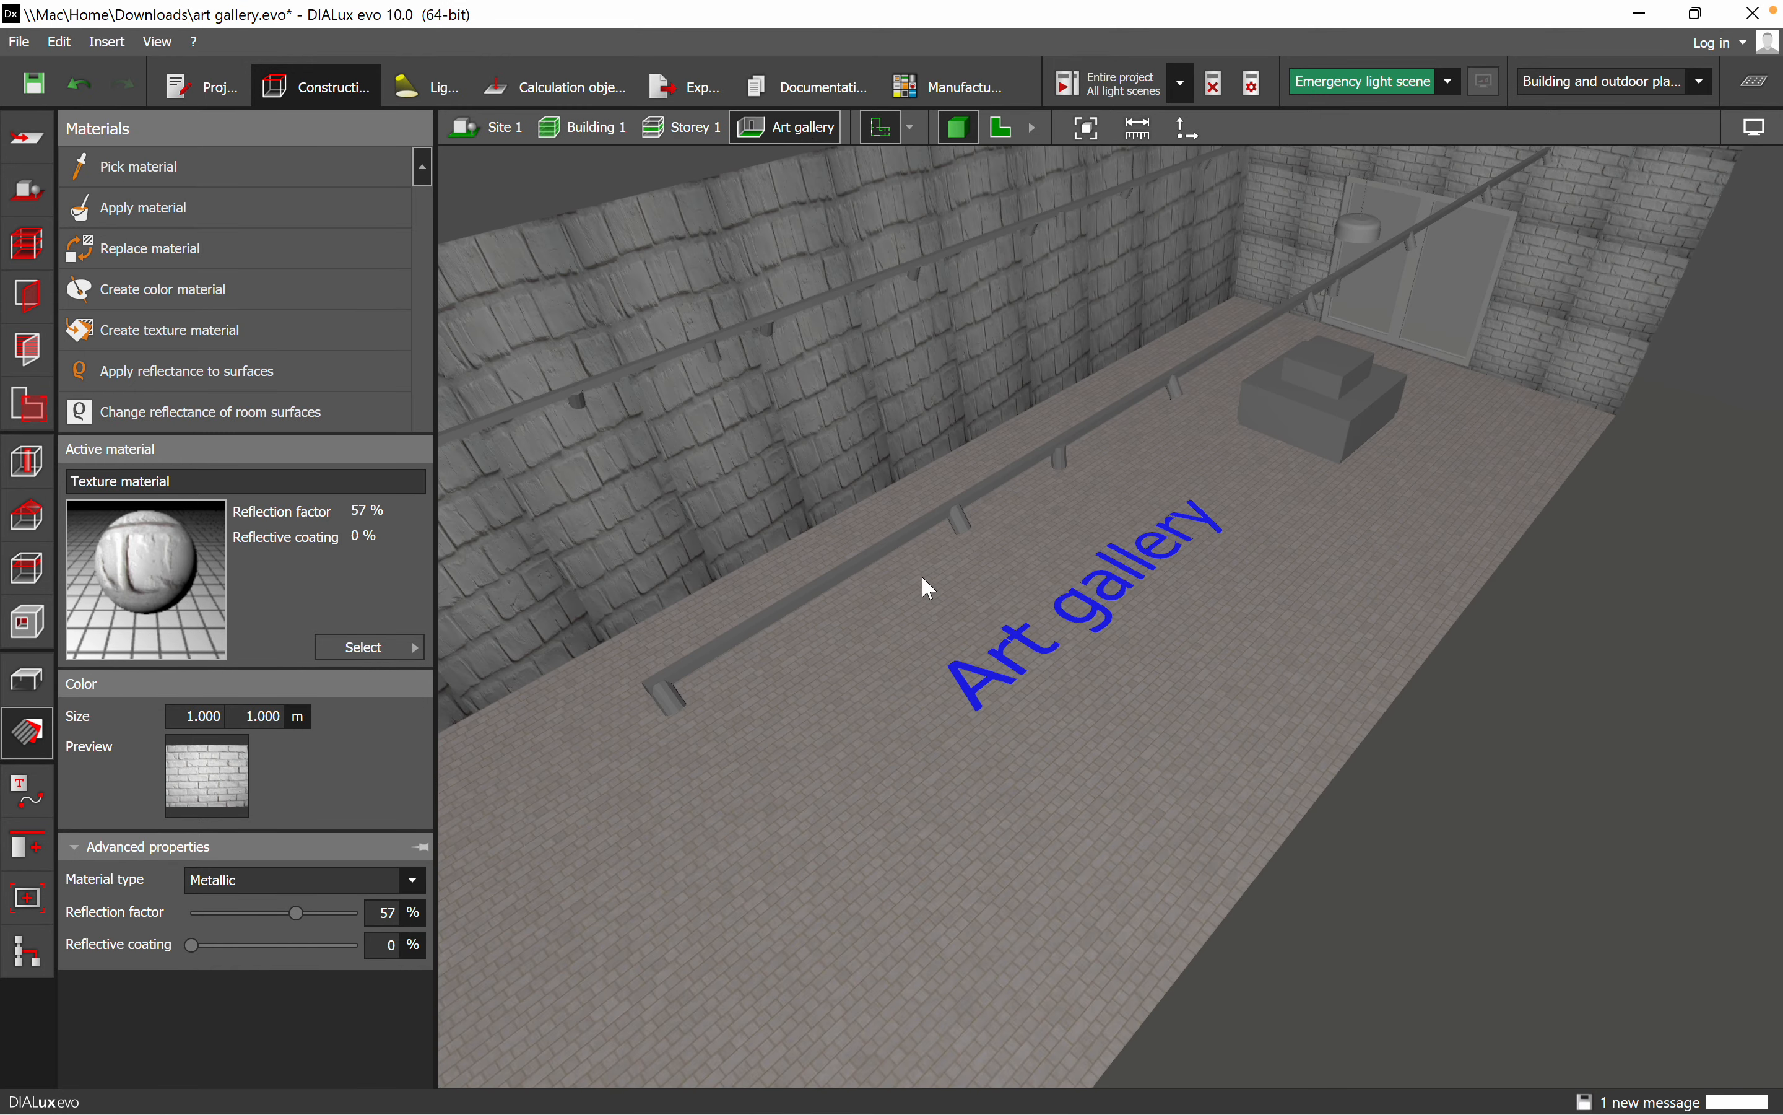
pyautogui.scroll(-2, 876, 630)
pyautogui.scroll(3, 742, 460)
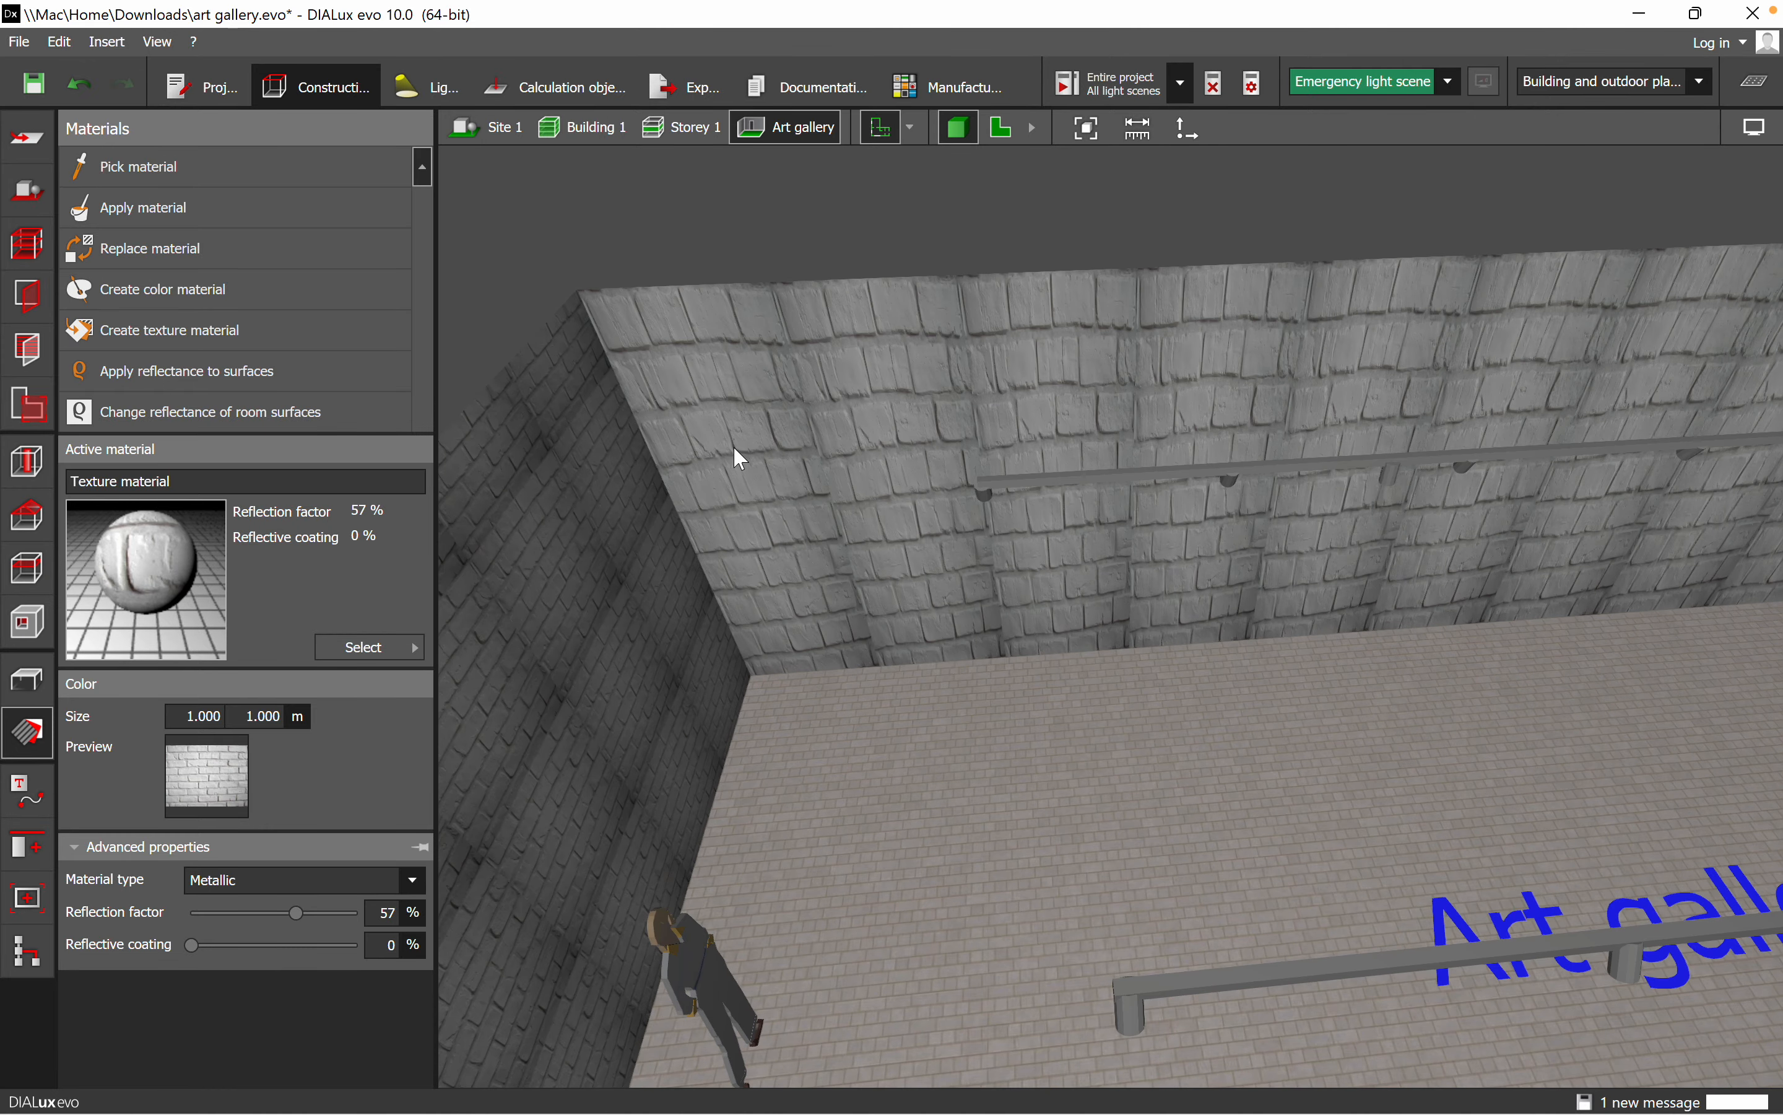
pyautogui.click(737, 455)
pyautogui.click(907, 827)
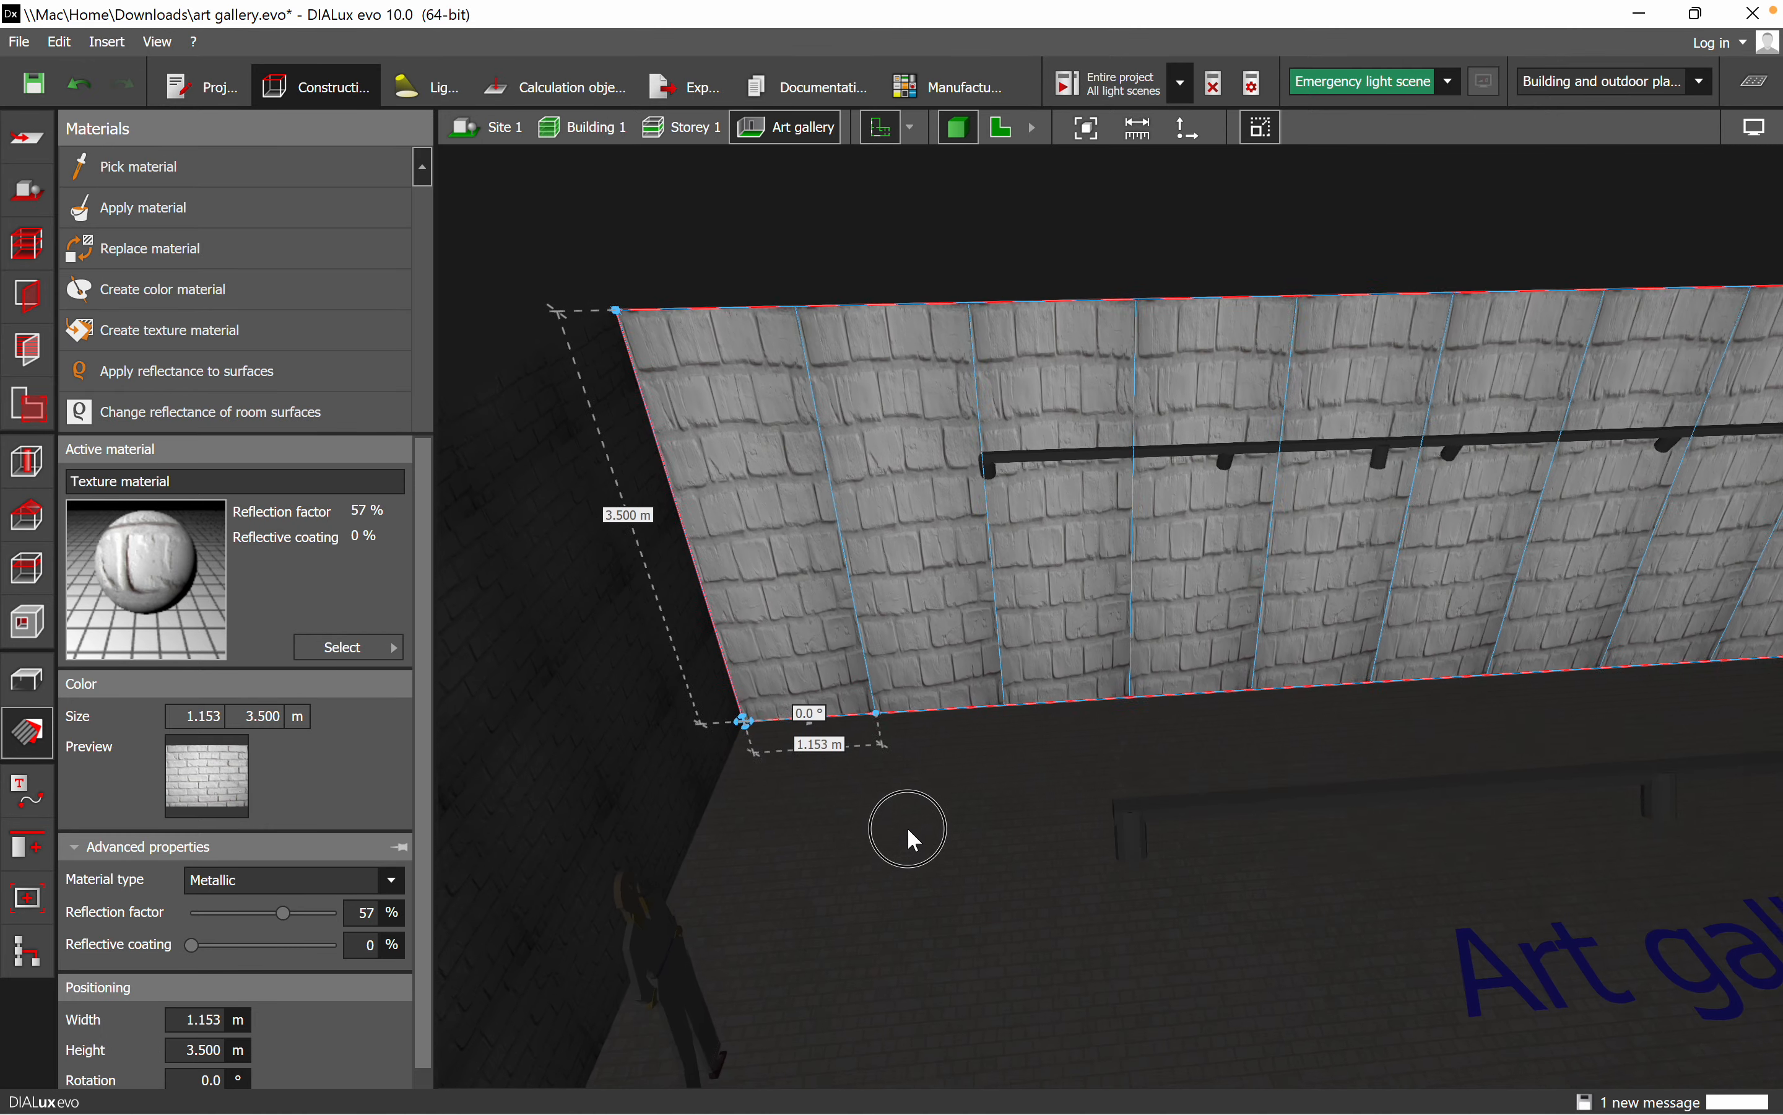
pyautogui.moveTo(908, 829); pyautogui.dragTo(911, 785, button='right')
pyautogui.moveTo(863, 800); pyautogui.dragTo(1532, 807)
pyautogui.scroll(-3, 1084, 792)
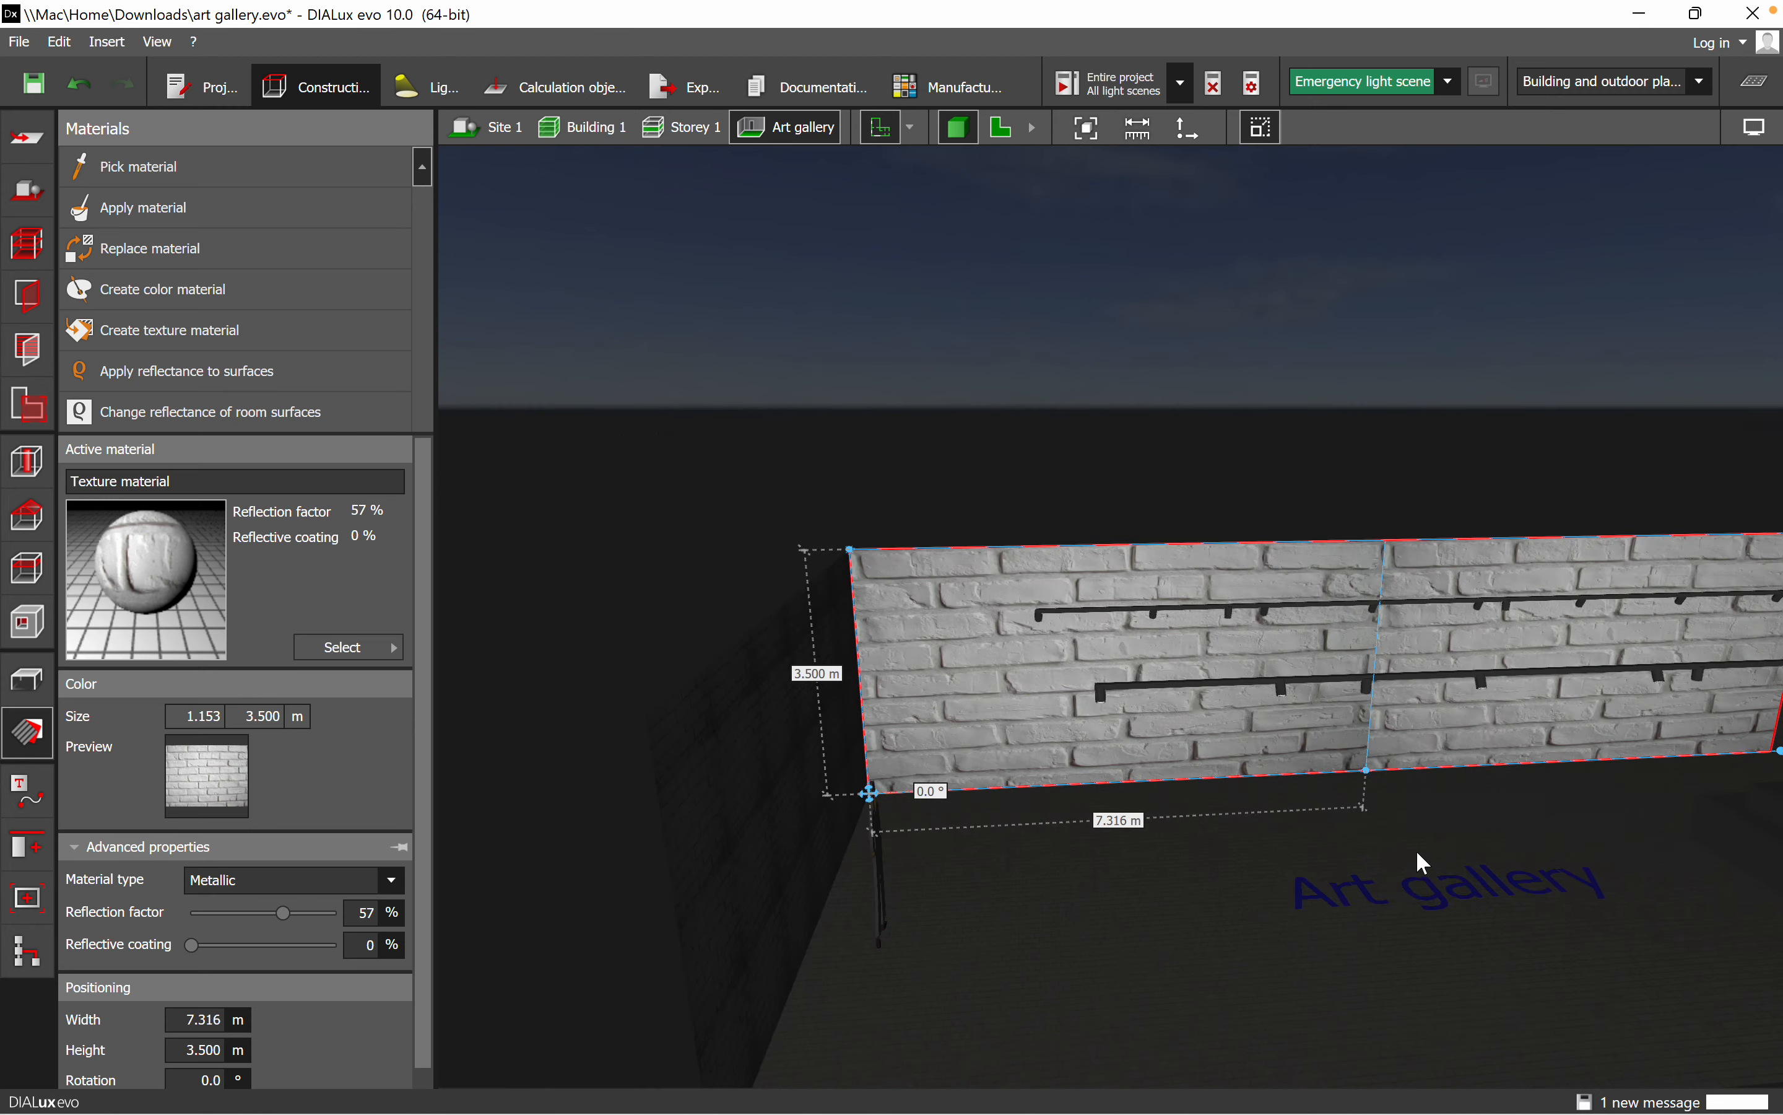
pyautogui.moveTo(1417, 852); pyautogui.dragTo(1129, 811, button='middle')
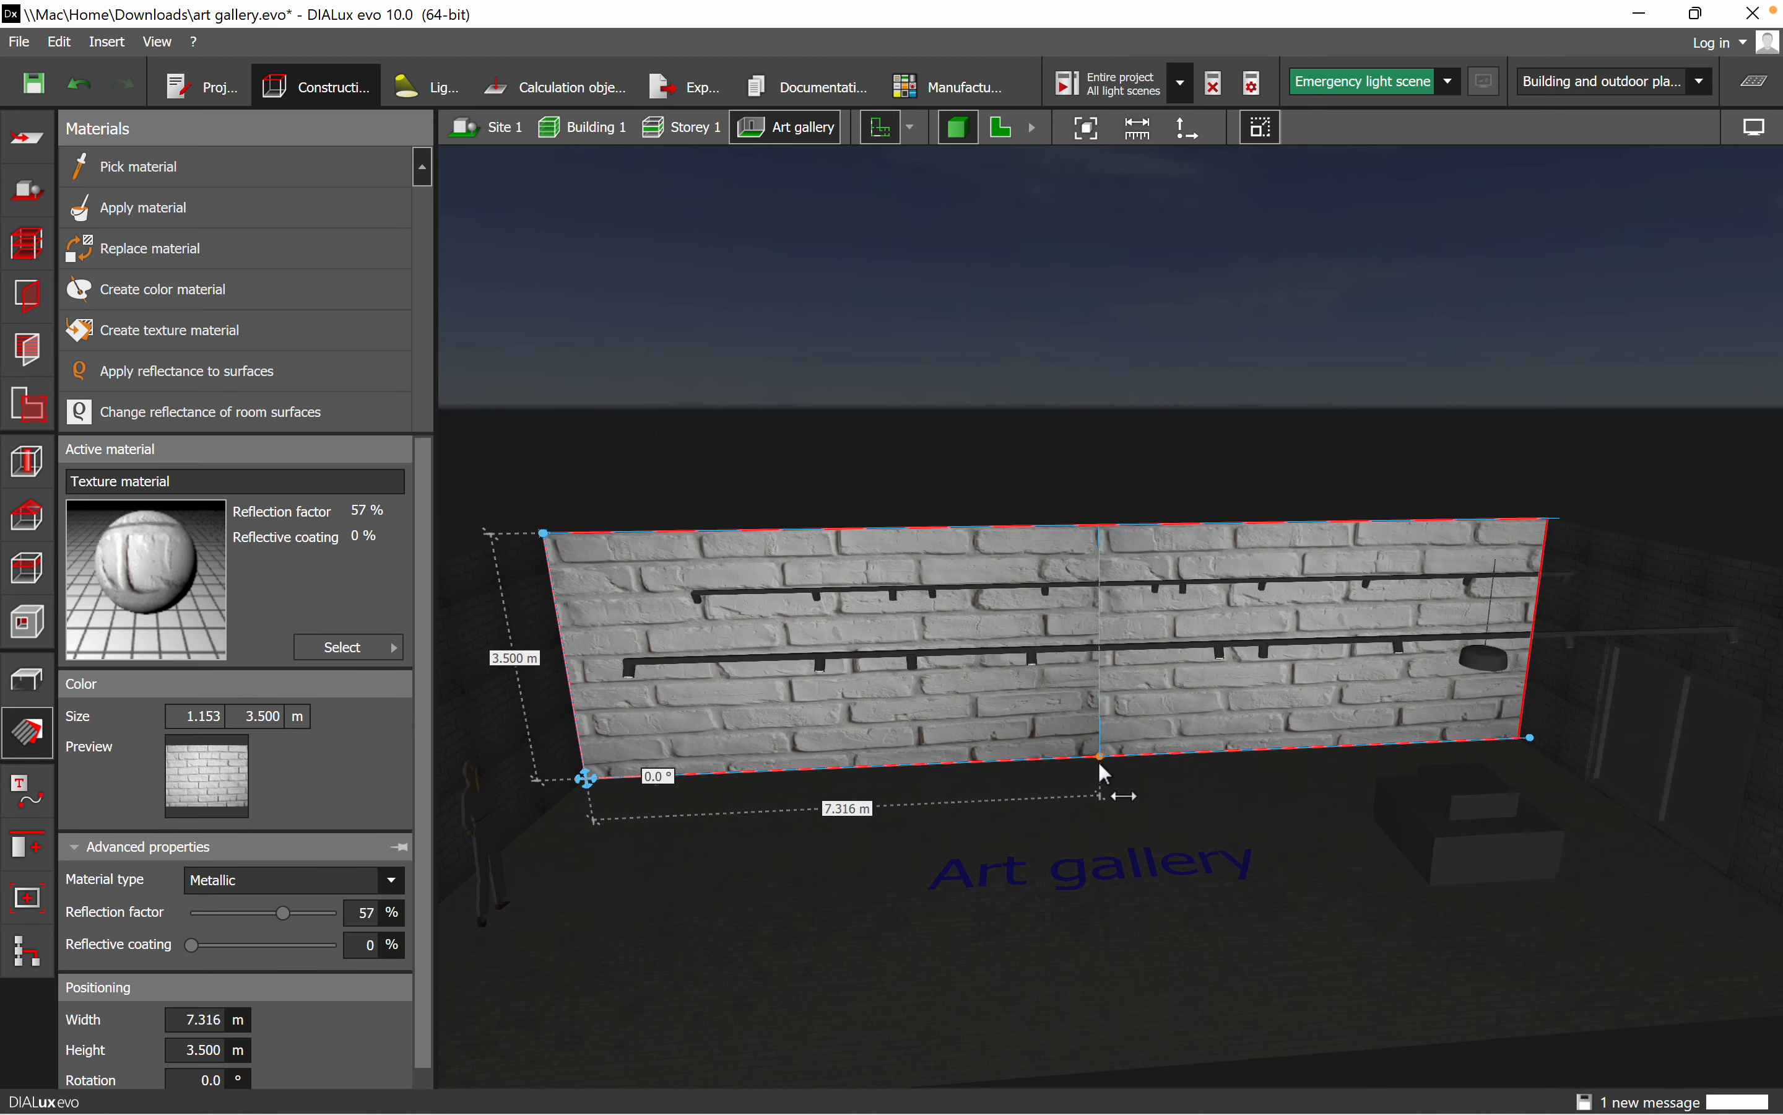
pyautogui.moveTo(1100, 759); pyautogui.dragTo(1520, 741)
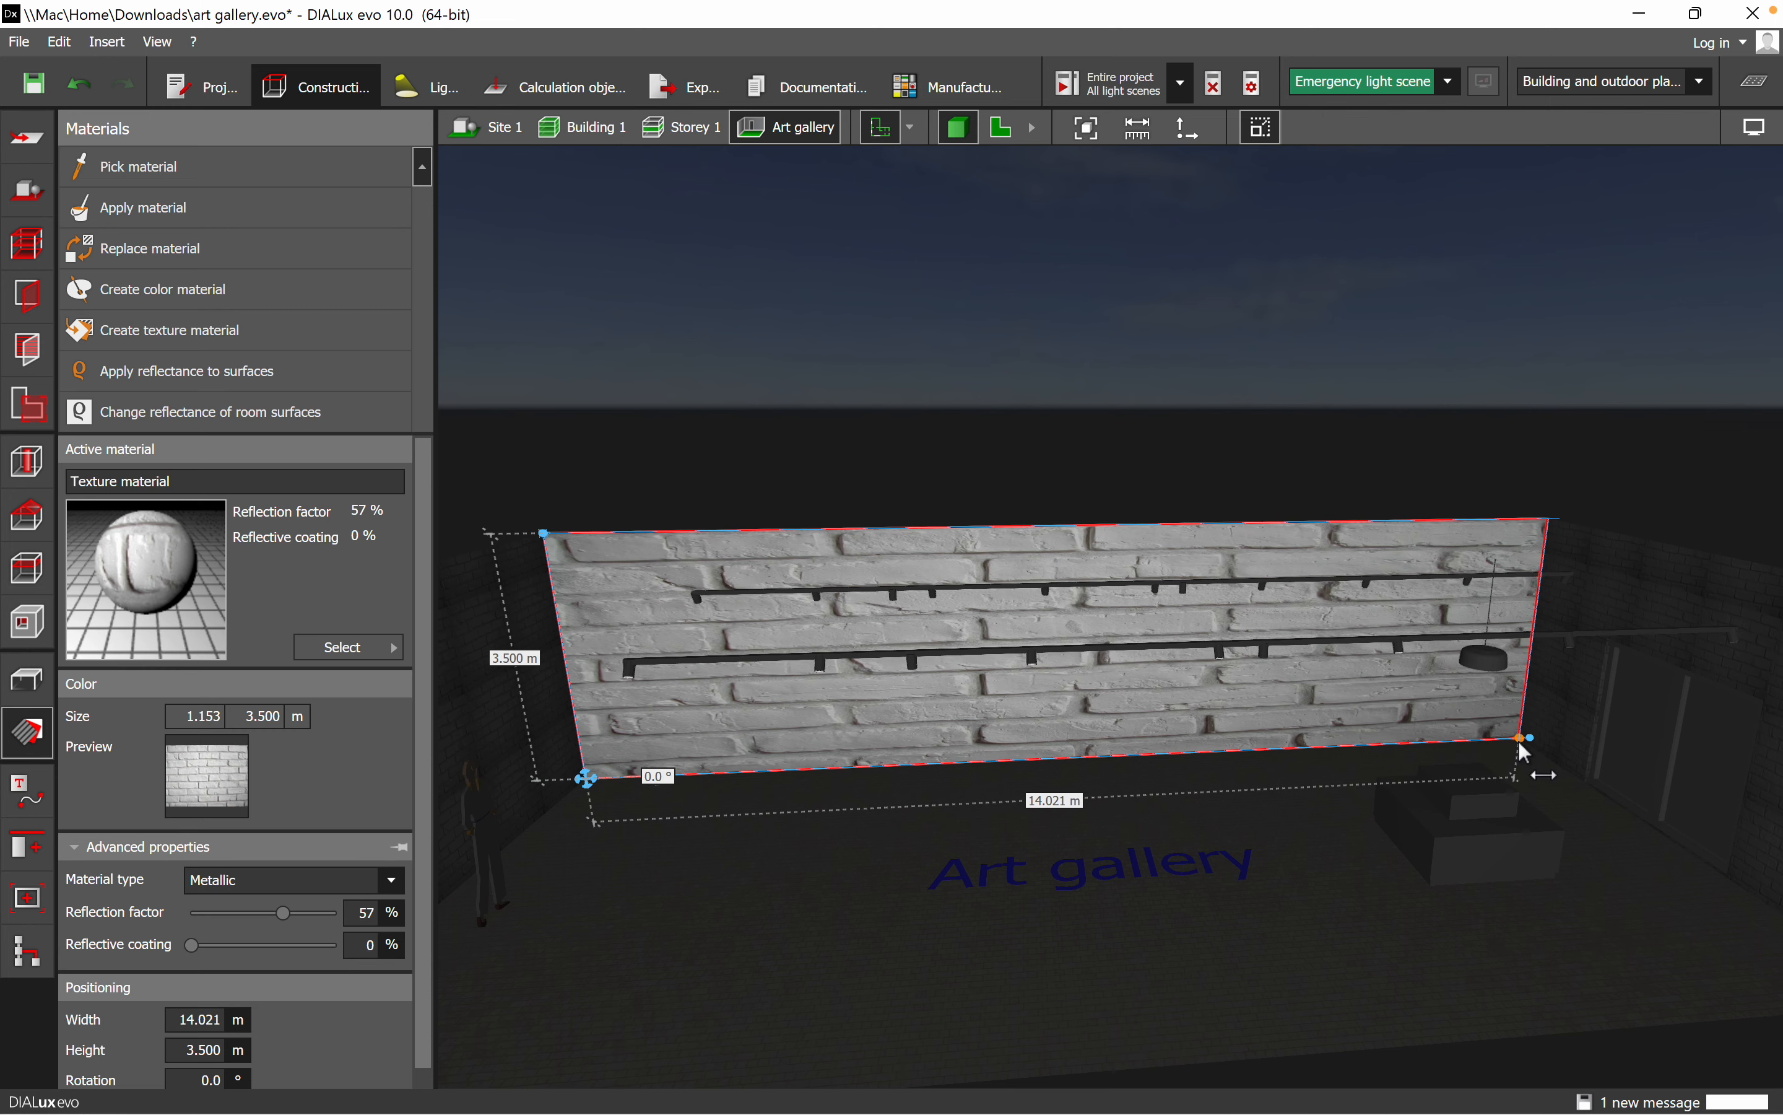
pyautogui.click(869, 365)
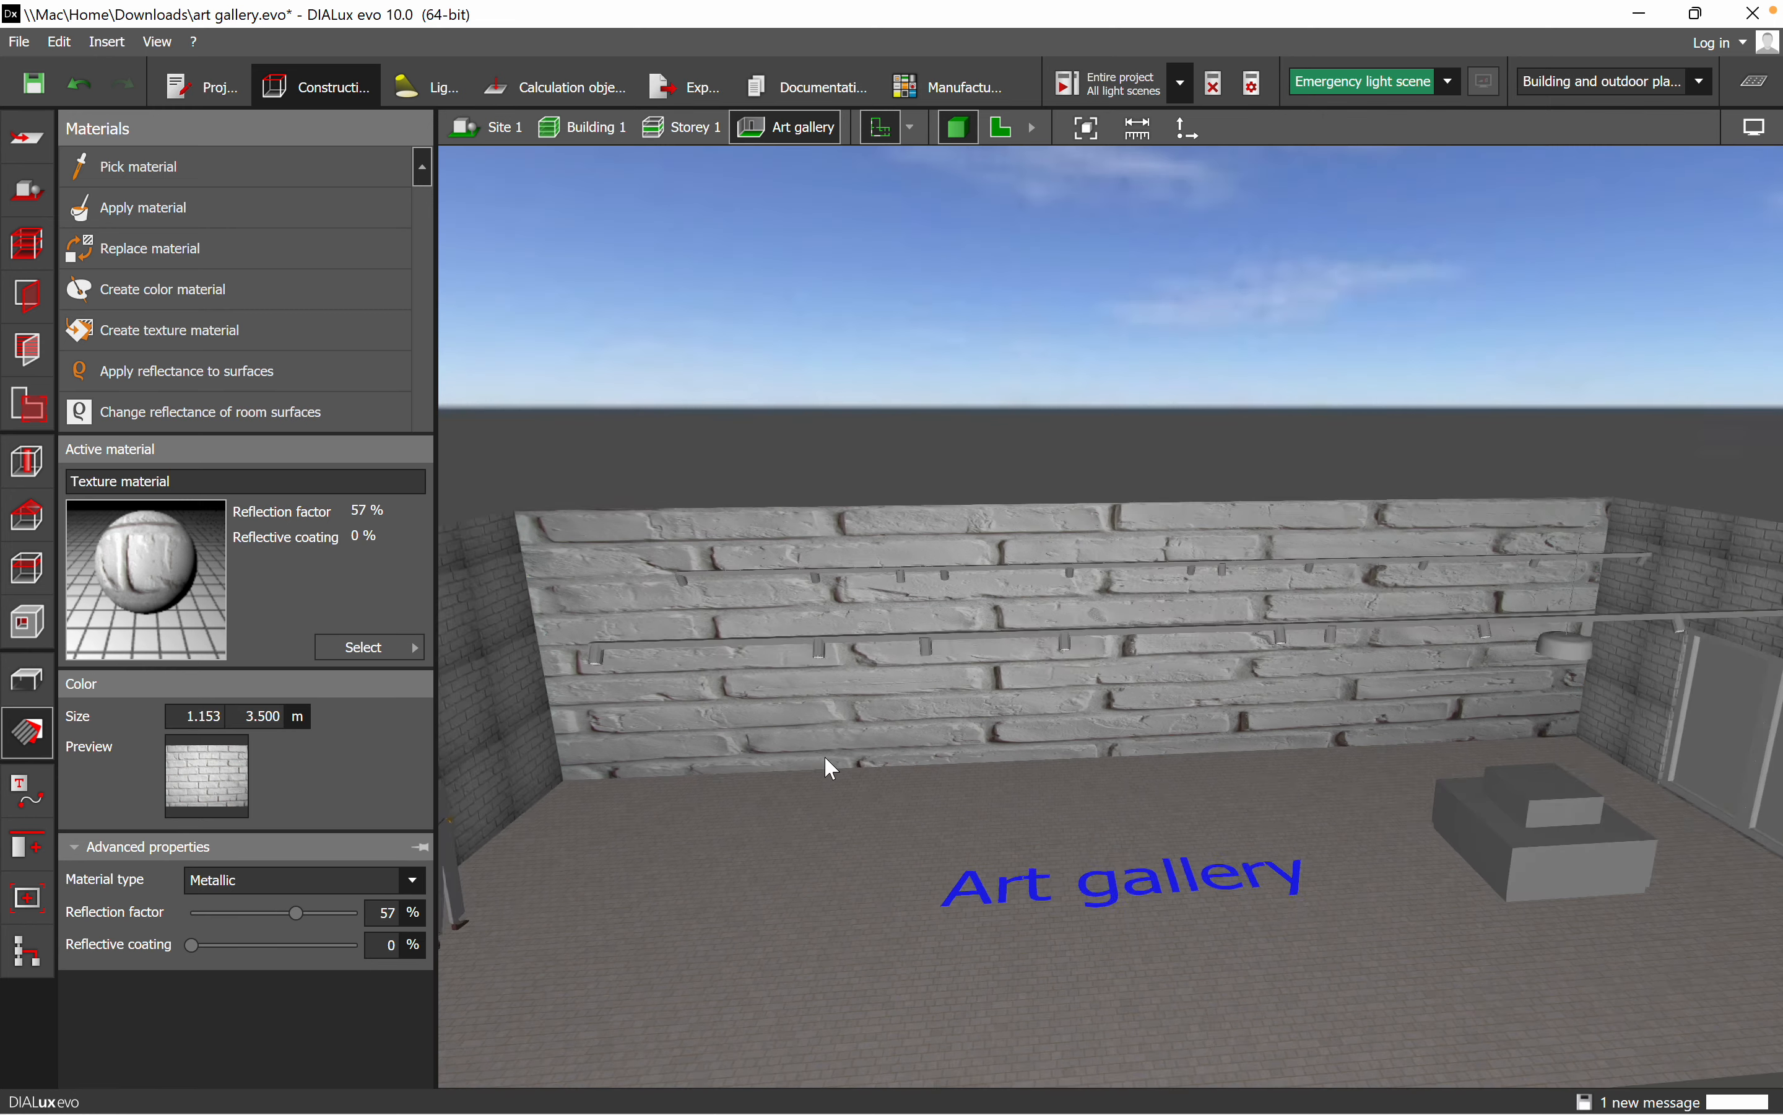
pyautogui.scroll(5, 826, 757)
pyautogui.moveTo(861, 879); pyautogui.dragTo(605, 826)
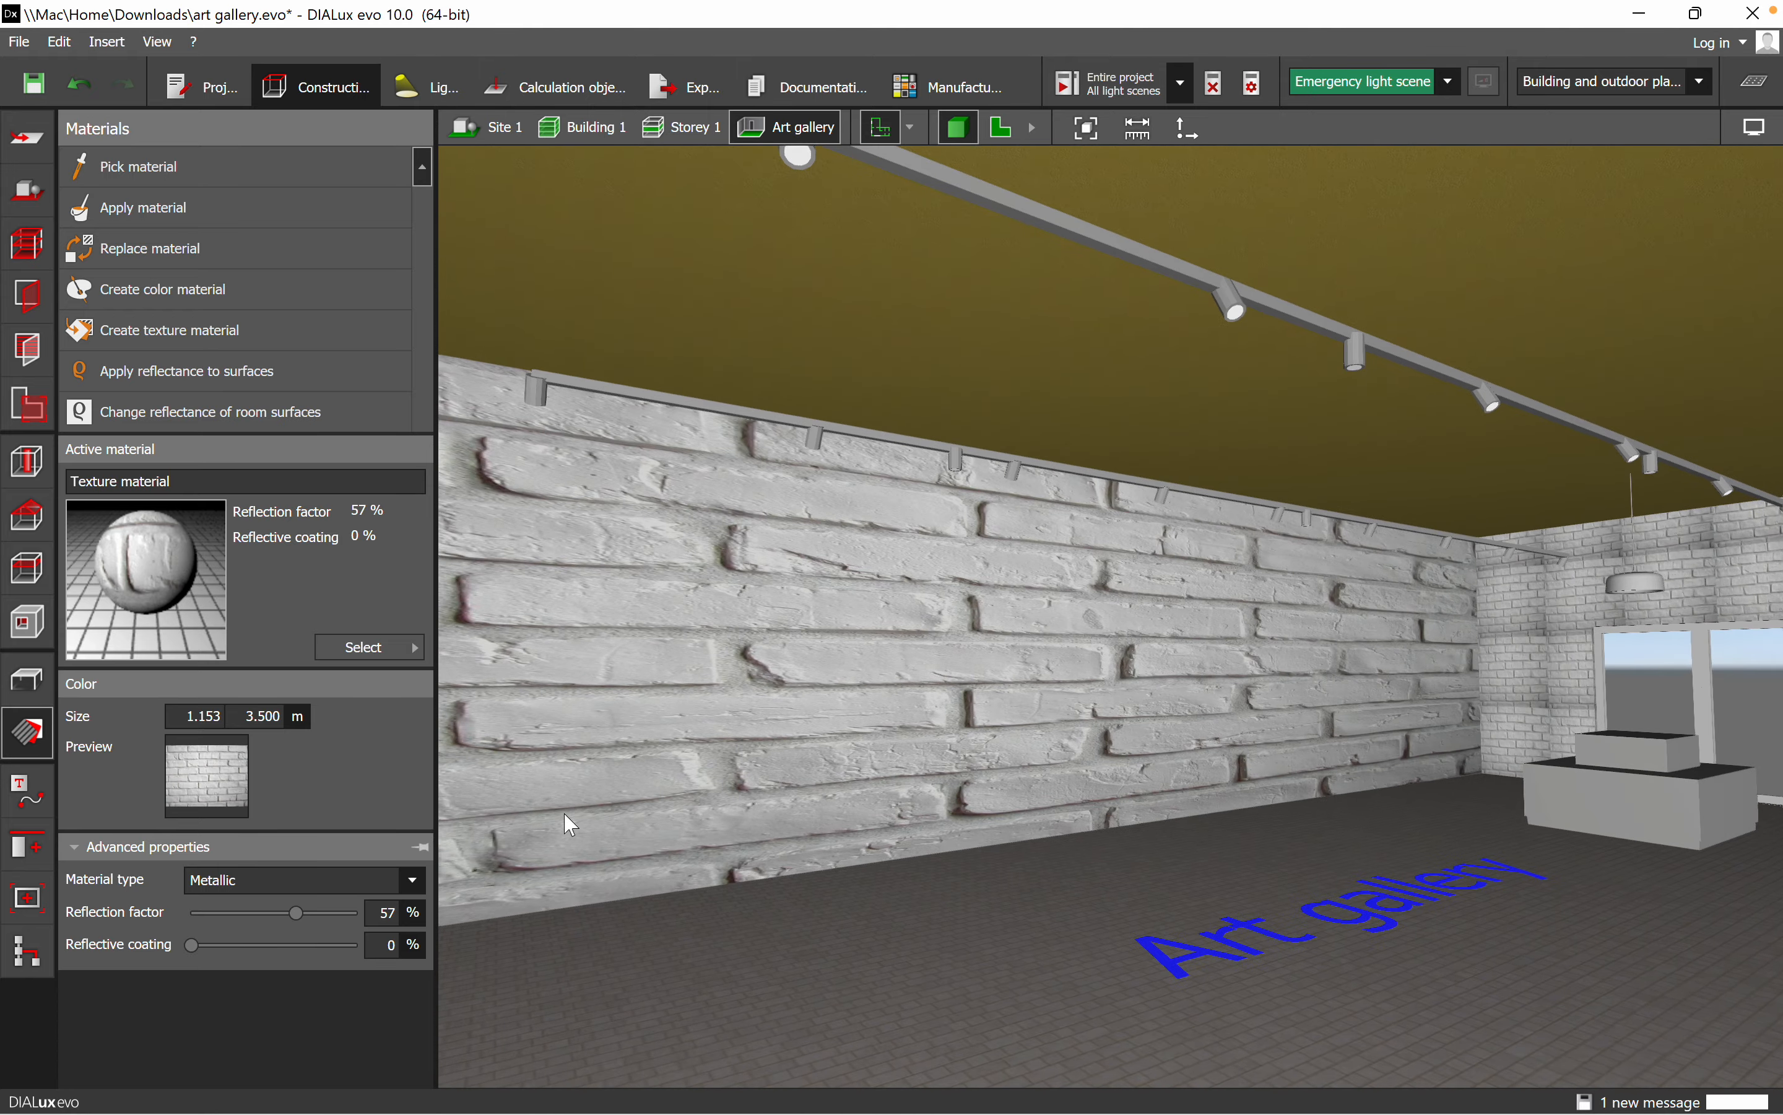
pyautogui.doubleClick(202, 721)
pyautogui.doubleClick(268, 717)
pyautogui.click(255, 715)
pyautogui.click(660, 862)
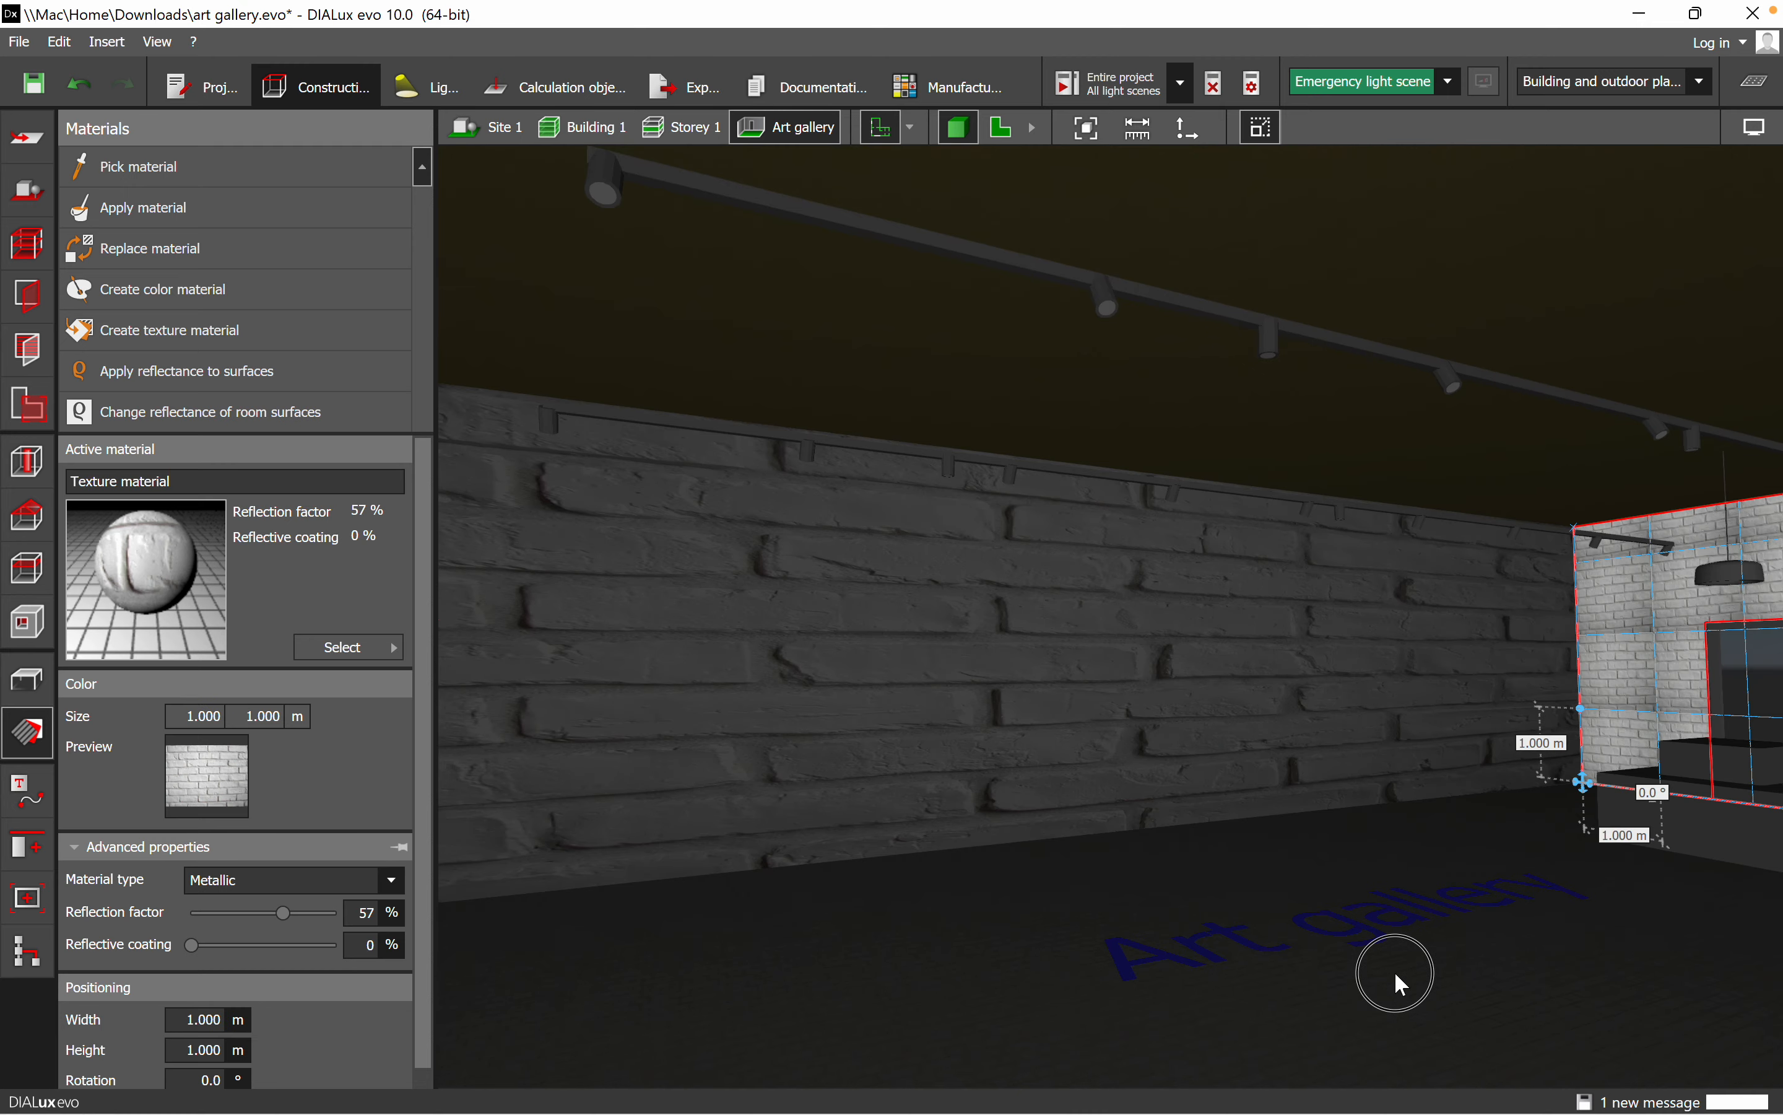
# - Stretch the brick texture on the end wall behind the plinth to 6 m wide and 3.5 m high
pyautogui.moveTo(1395, 972); pyautogui.dragTo(1495, 957, button='right')
pyautogui.scroll(1, 1383, 658)
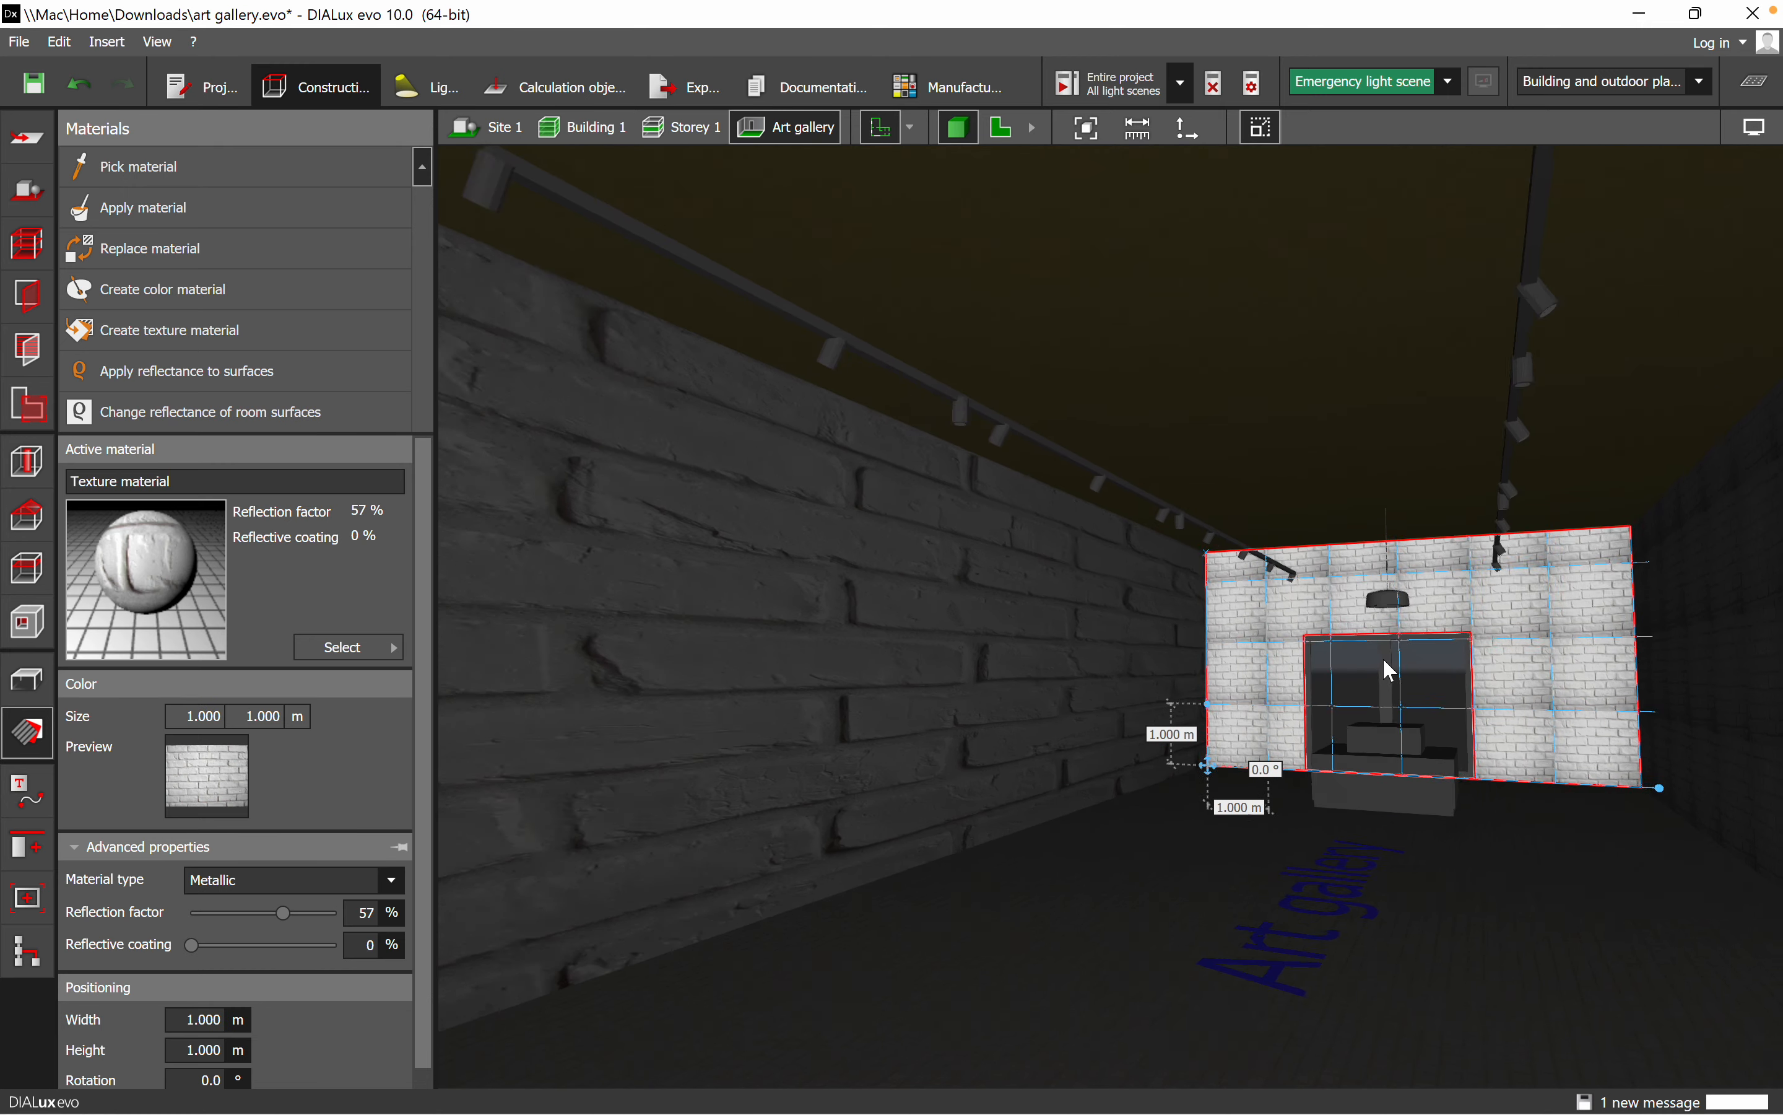
pyautogui.scroll(3, 1383, 658)
pyautogui.moveTo(1329, 960); pyautogui.dragTo(1356, 964, button='right')
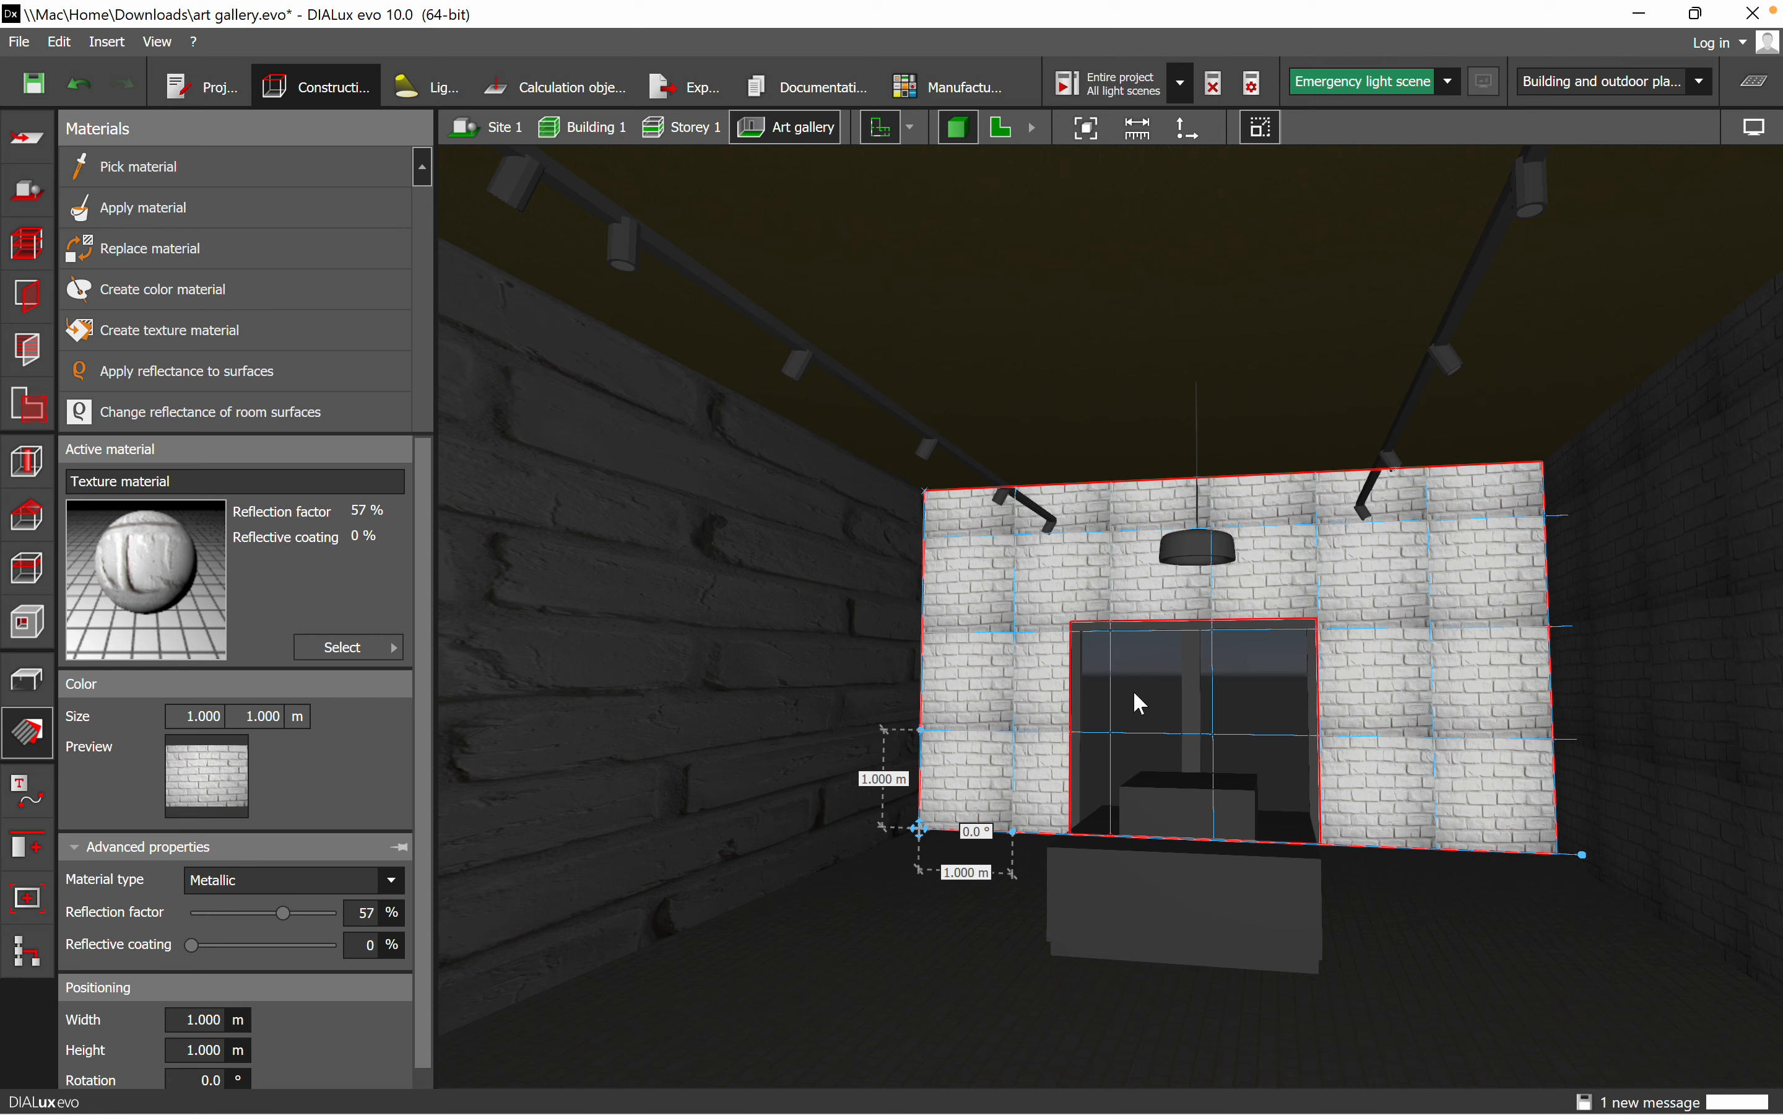
pyautogui.moveTo(1012, 840); pyautogui.dragTo(1559, 857)
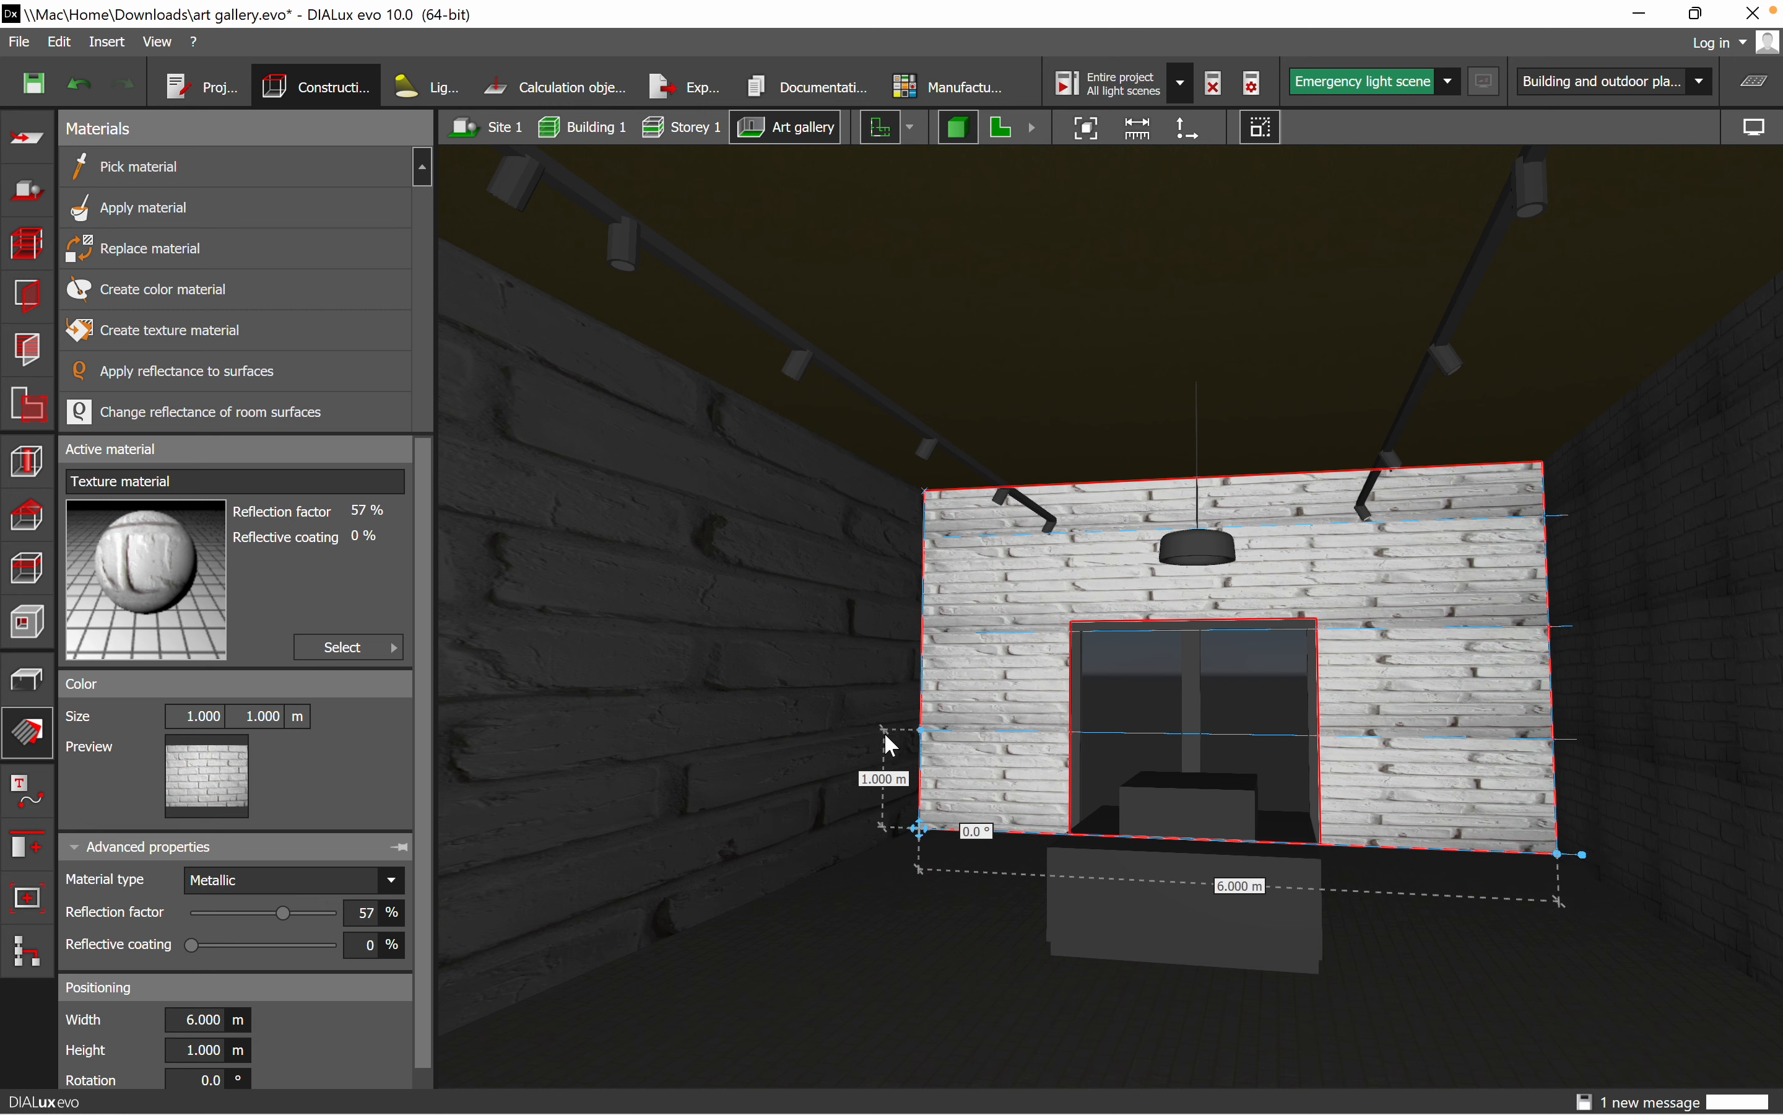
pyautogui.moveTo(927, 737); pyautogui.dragTo(927, 511)
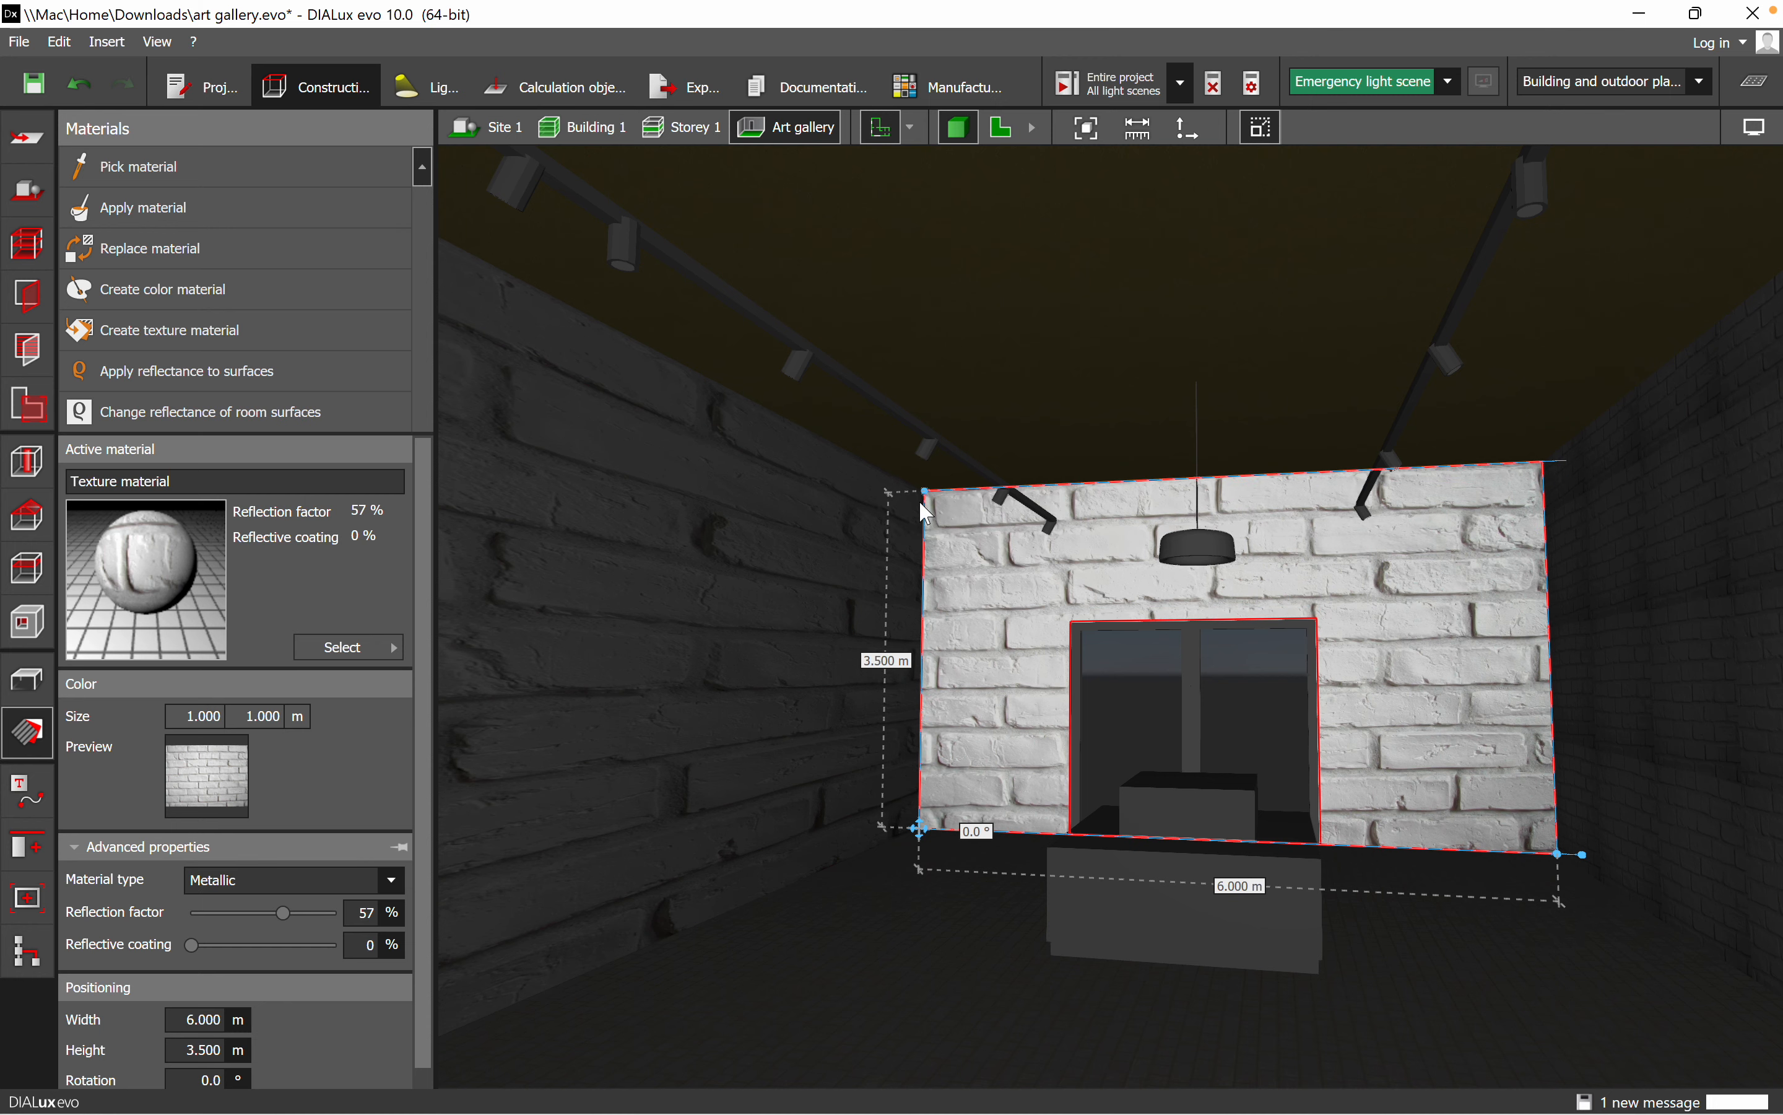
pyautogui.click(1040, 376)
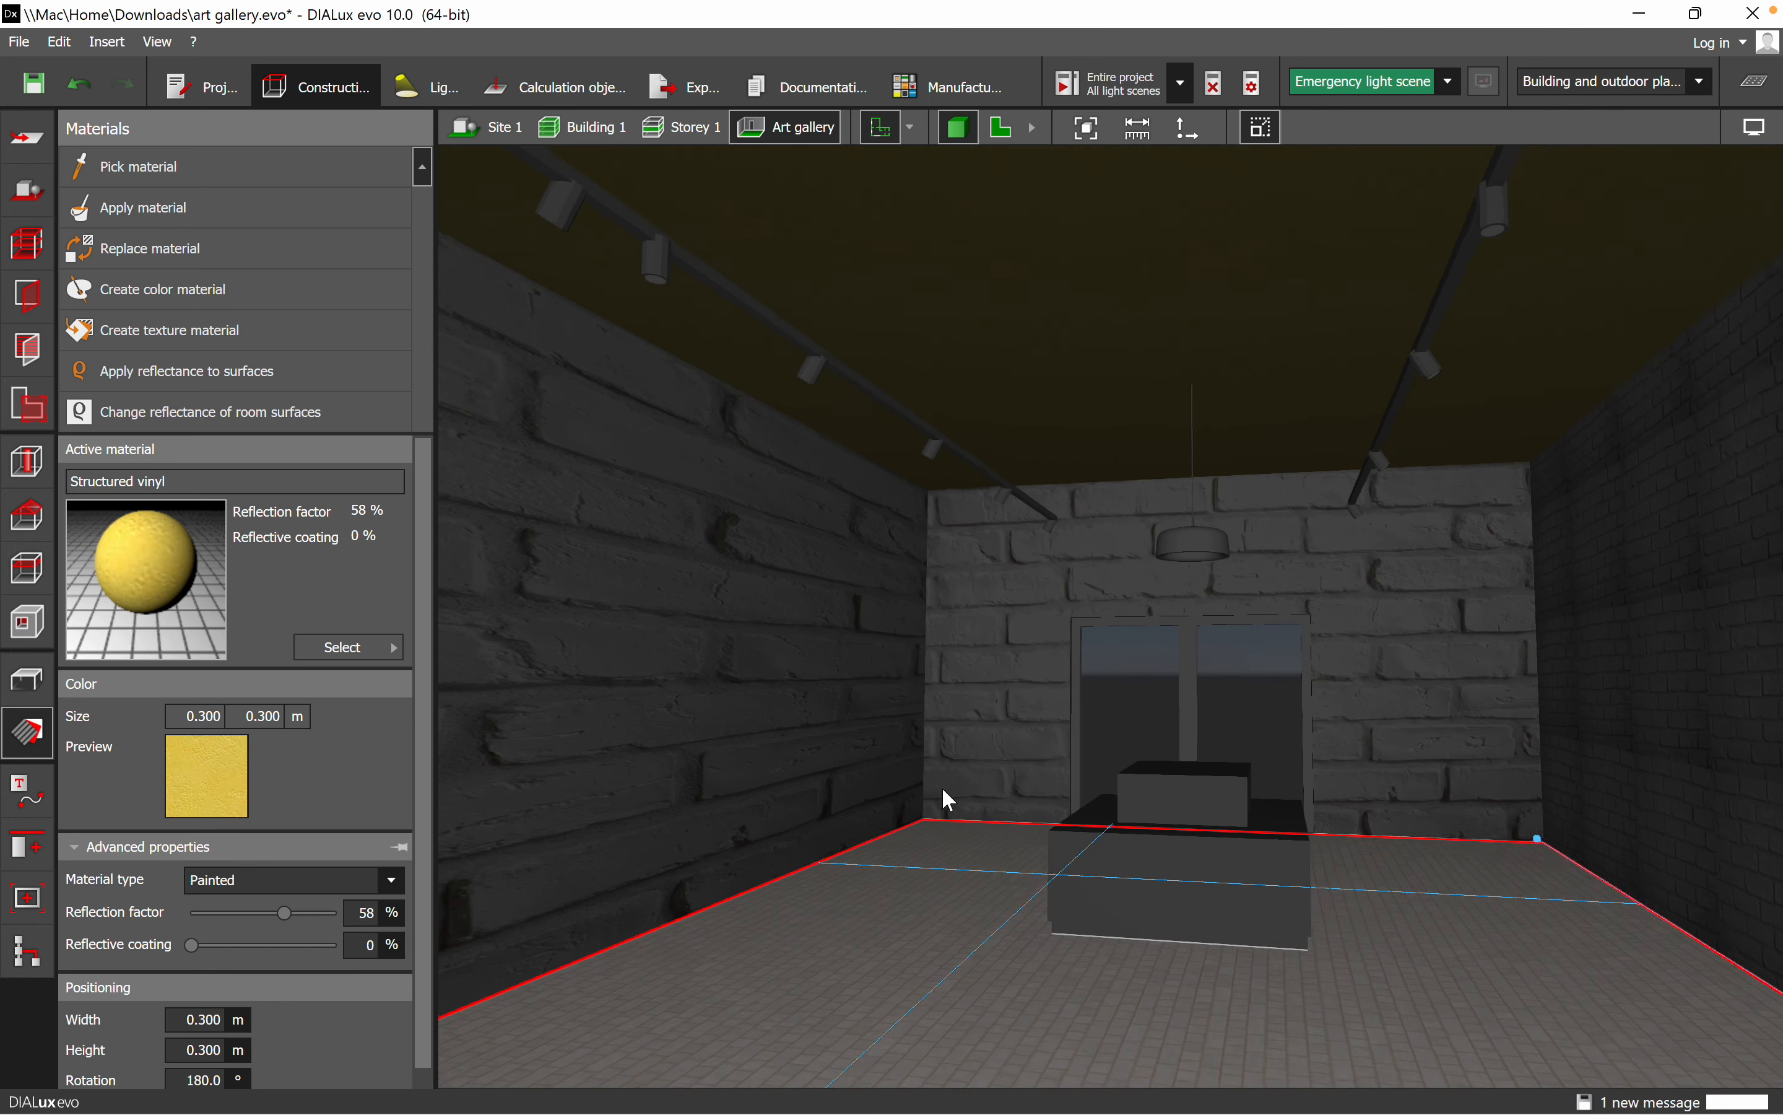
pyautogui.click(963, 838)
pyautogui.click(1214, 360)
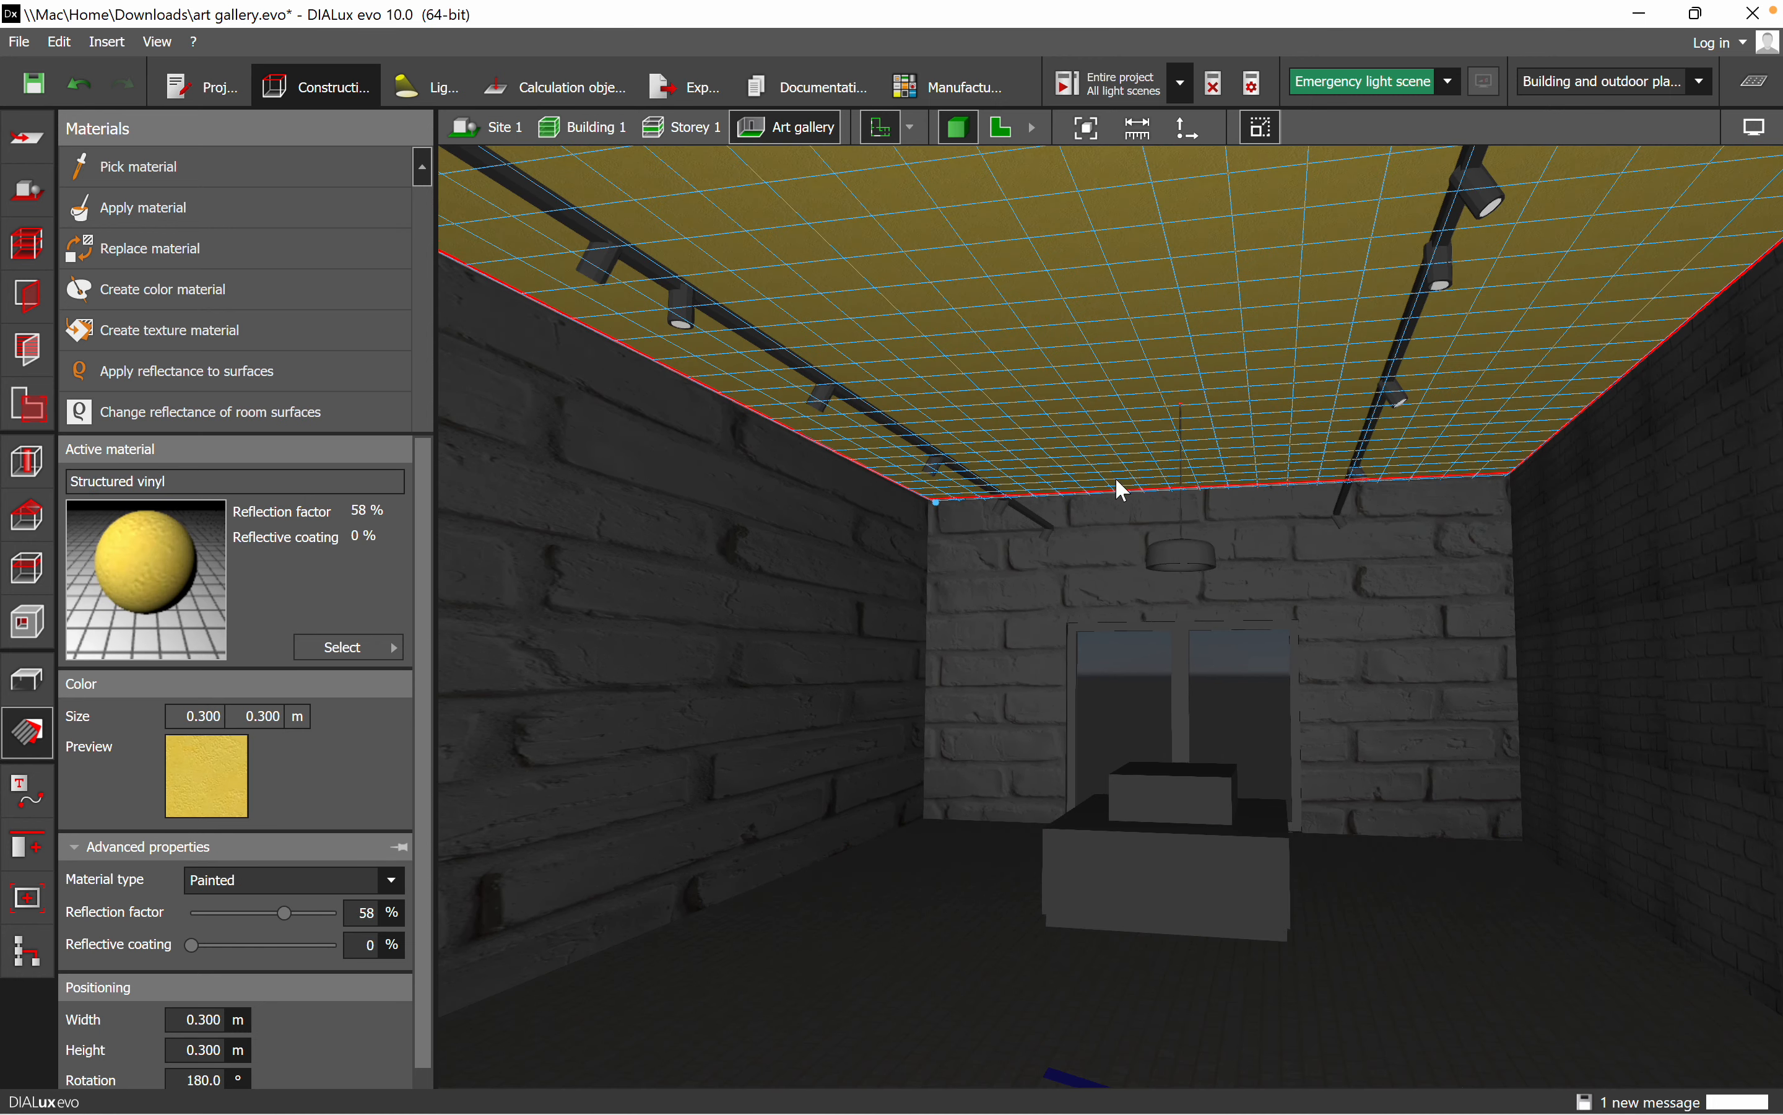
pyautogui.click(957, 611)
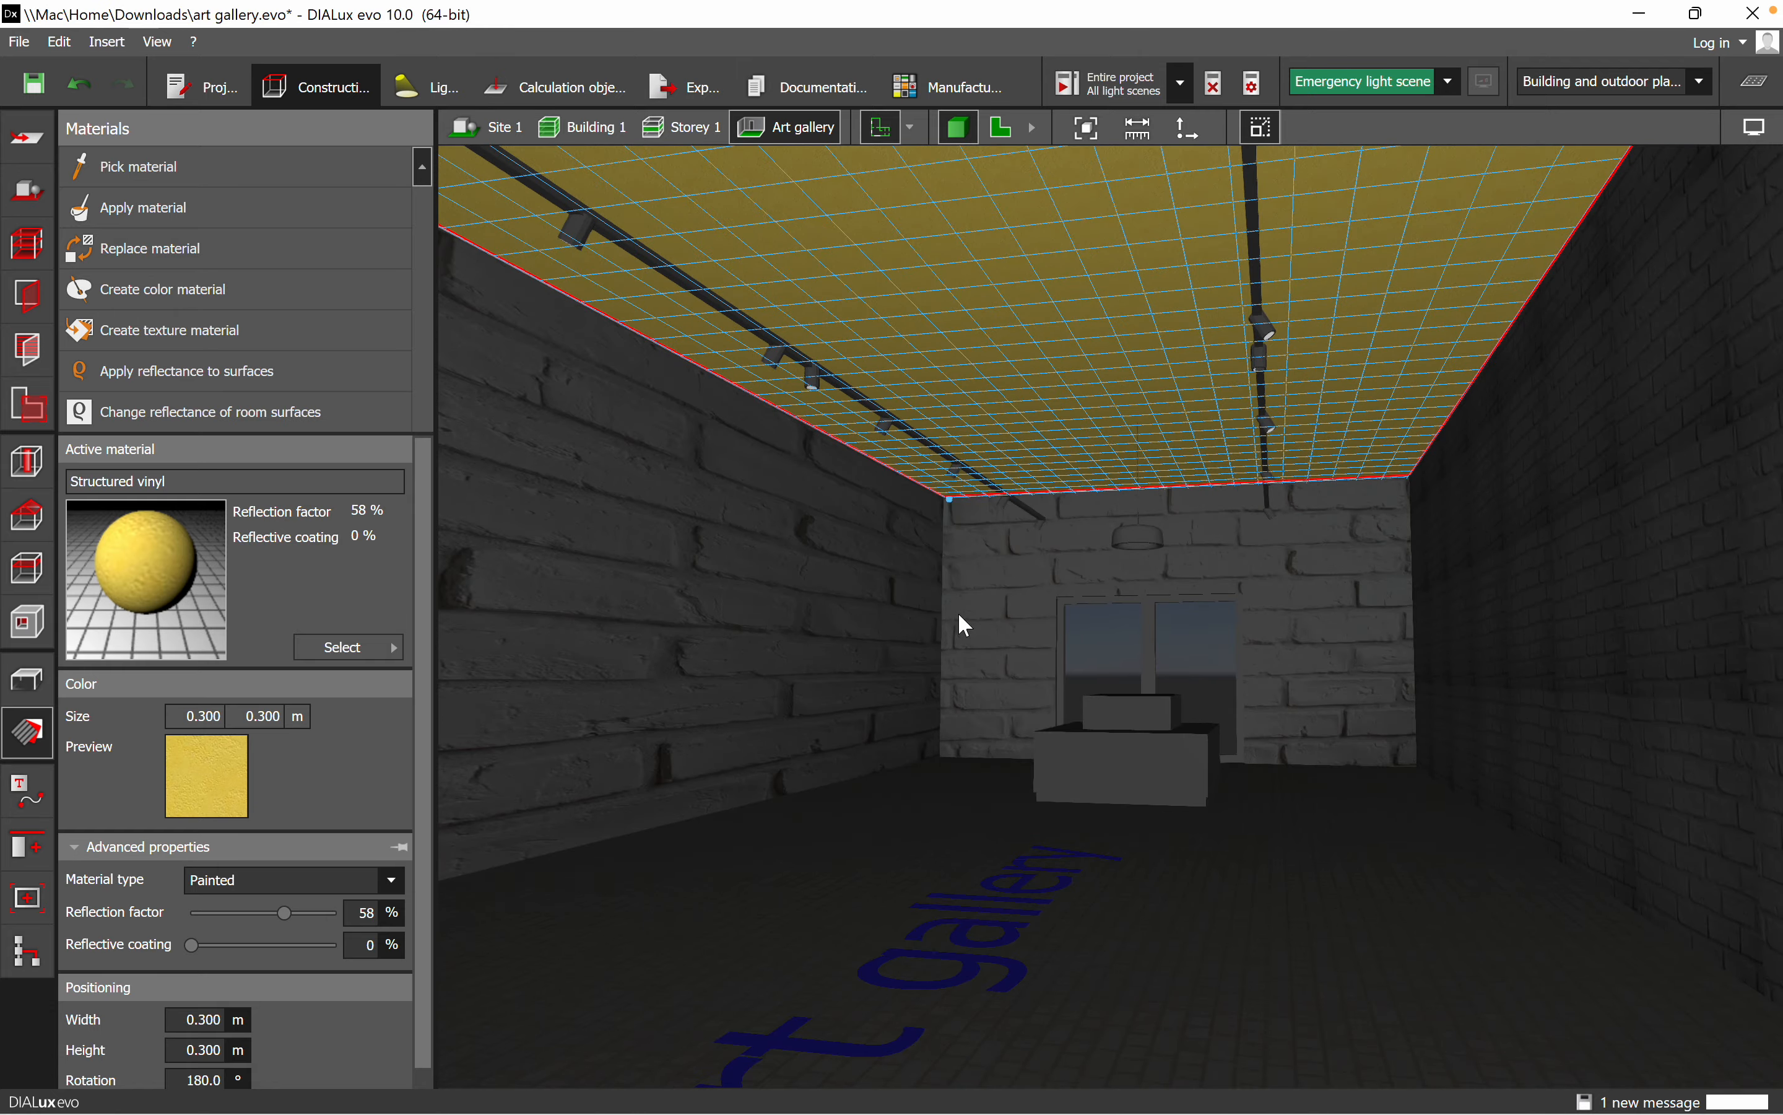
# - Stretch the brick texture on the opposite long wall to 14 m wide and 3.5 m high
pyautogui.scroll(-4, 898, 654)
pyautogui.moveTo(1239, 977); pyautogui.dragTo(1512, 1042)
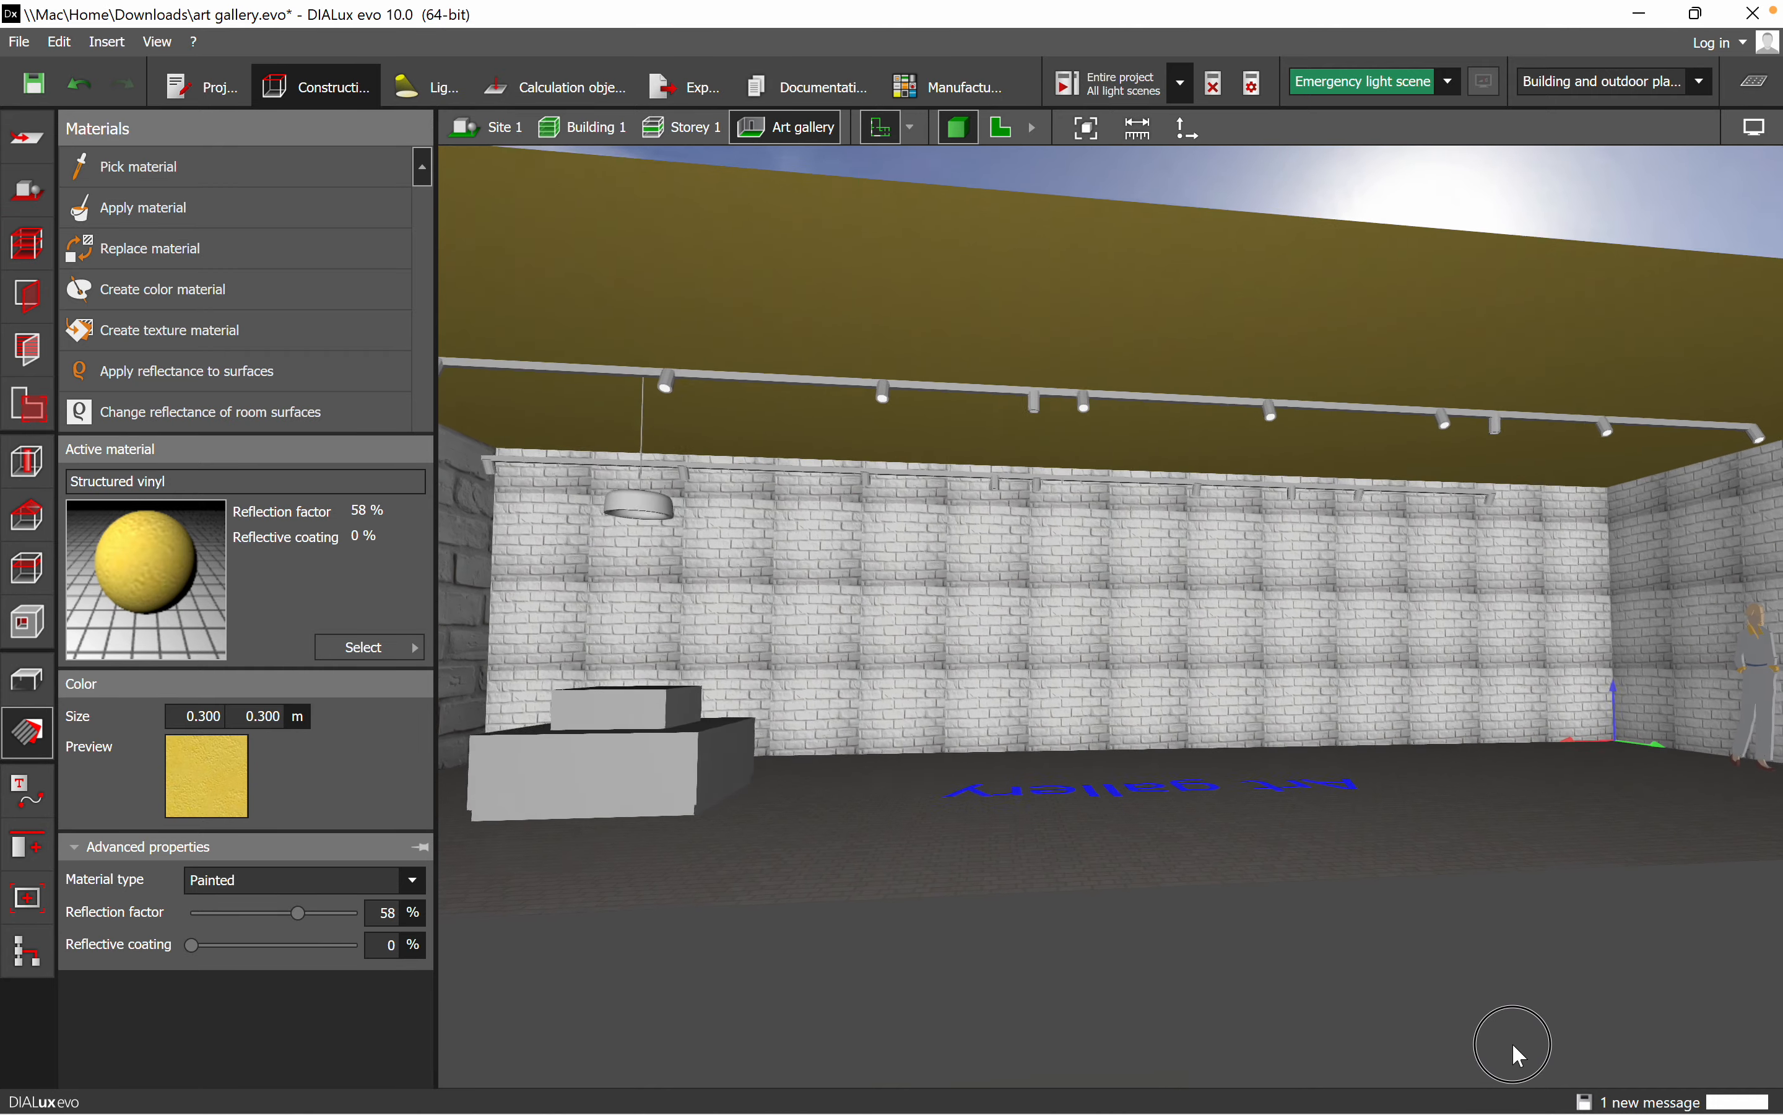
pyautogui.moveTo(1102, 709); pyautogui.dragTo(938, 704)
pyautogui.scroll(5, 938, 704)
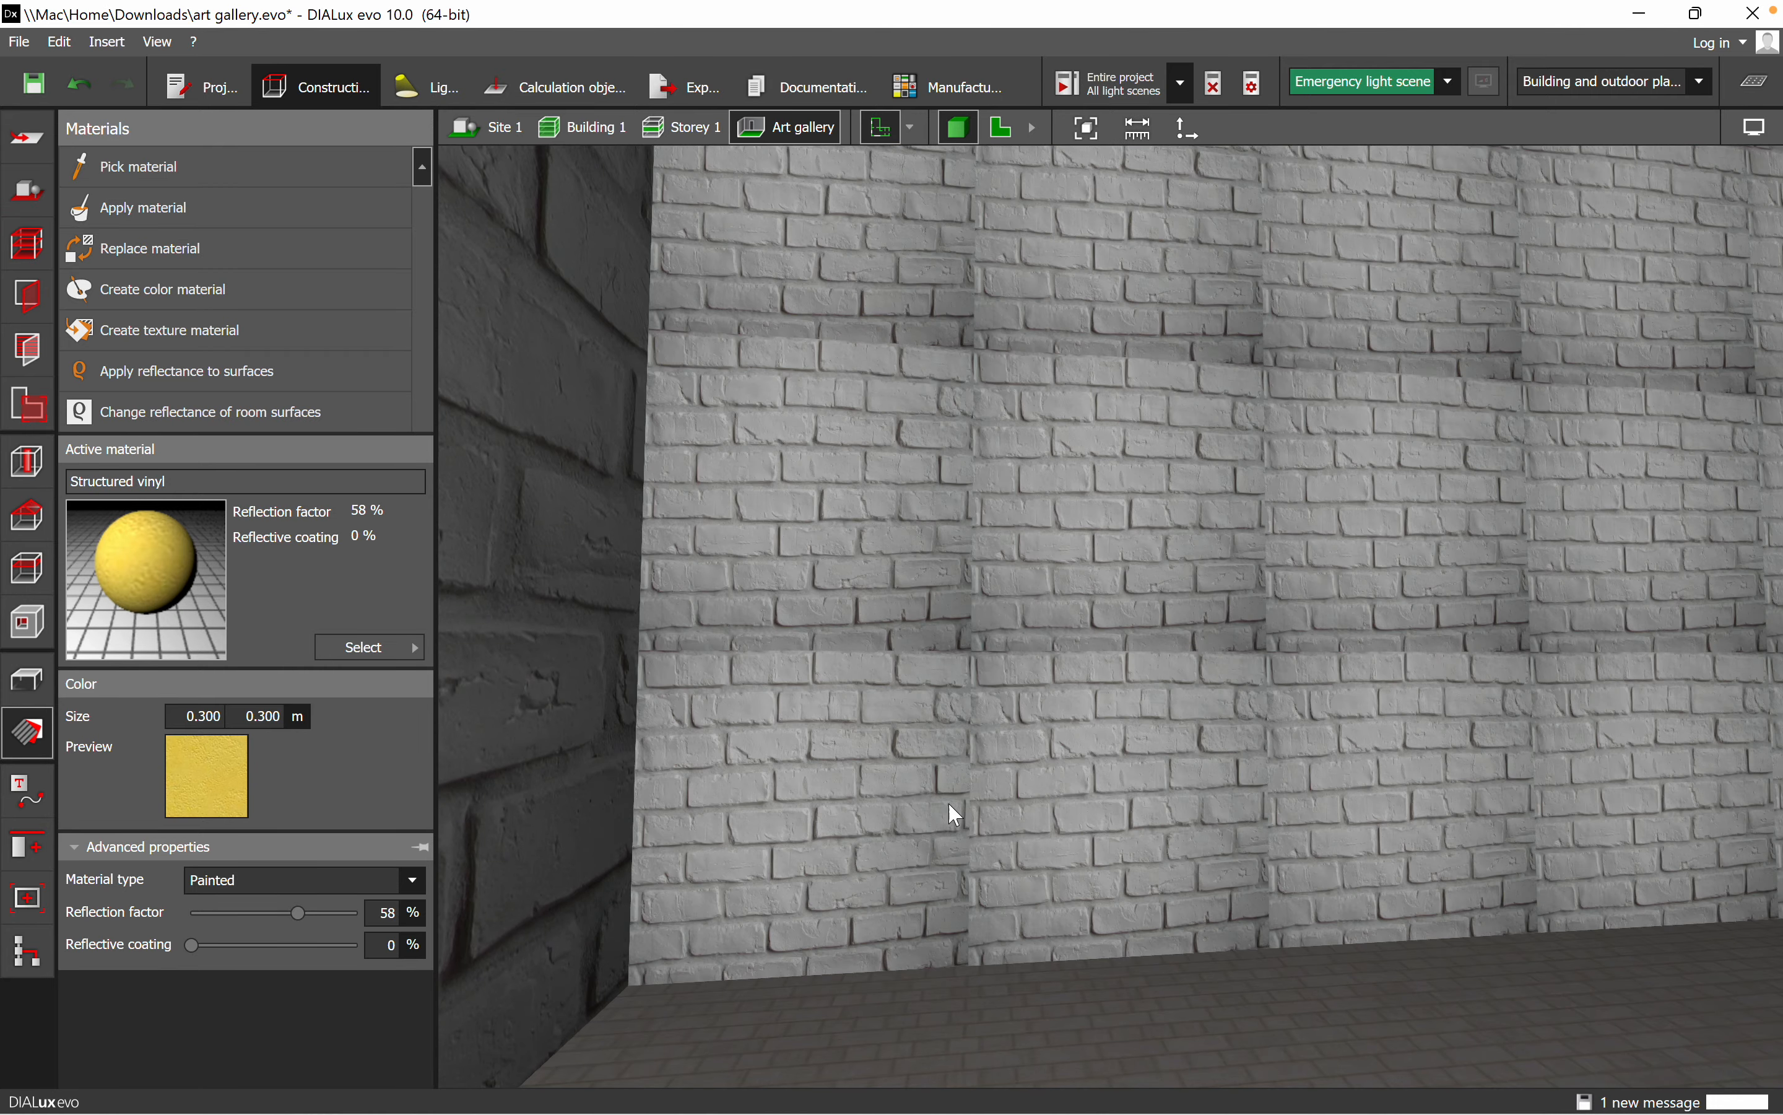
pyautogui.scroll(-5, 744, 660)
pyautogui.click(803, 780)
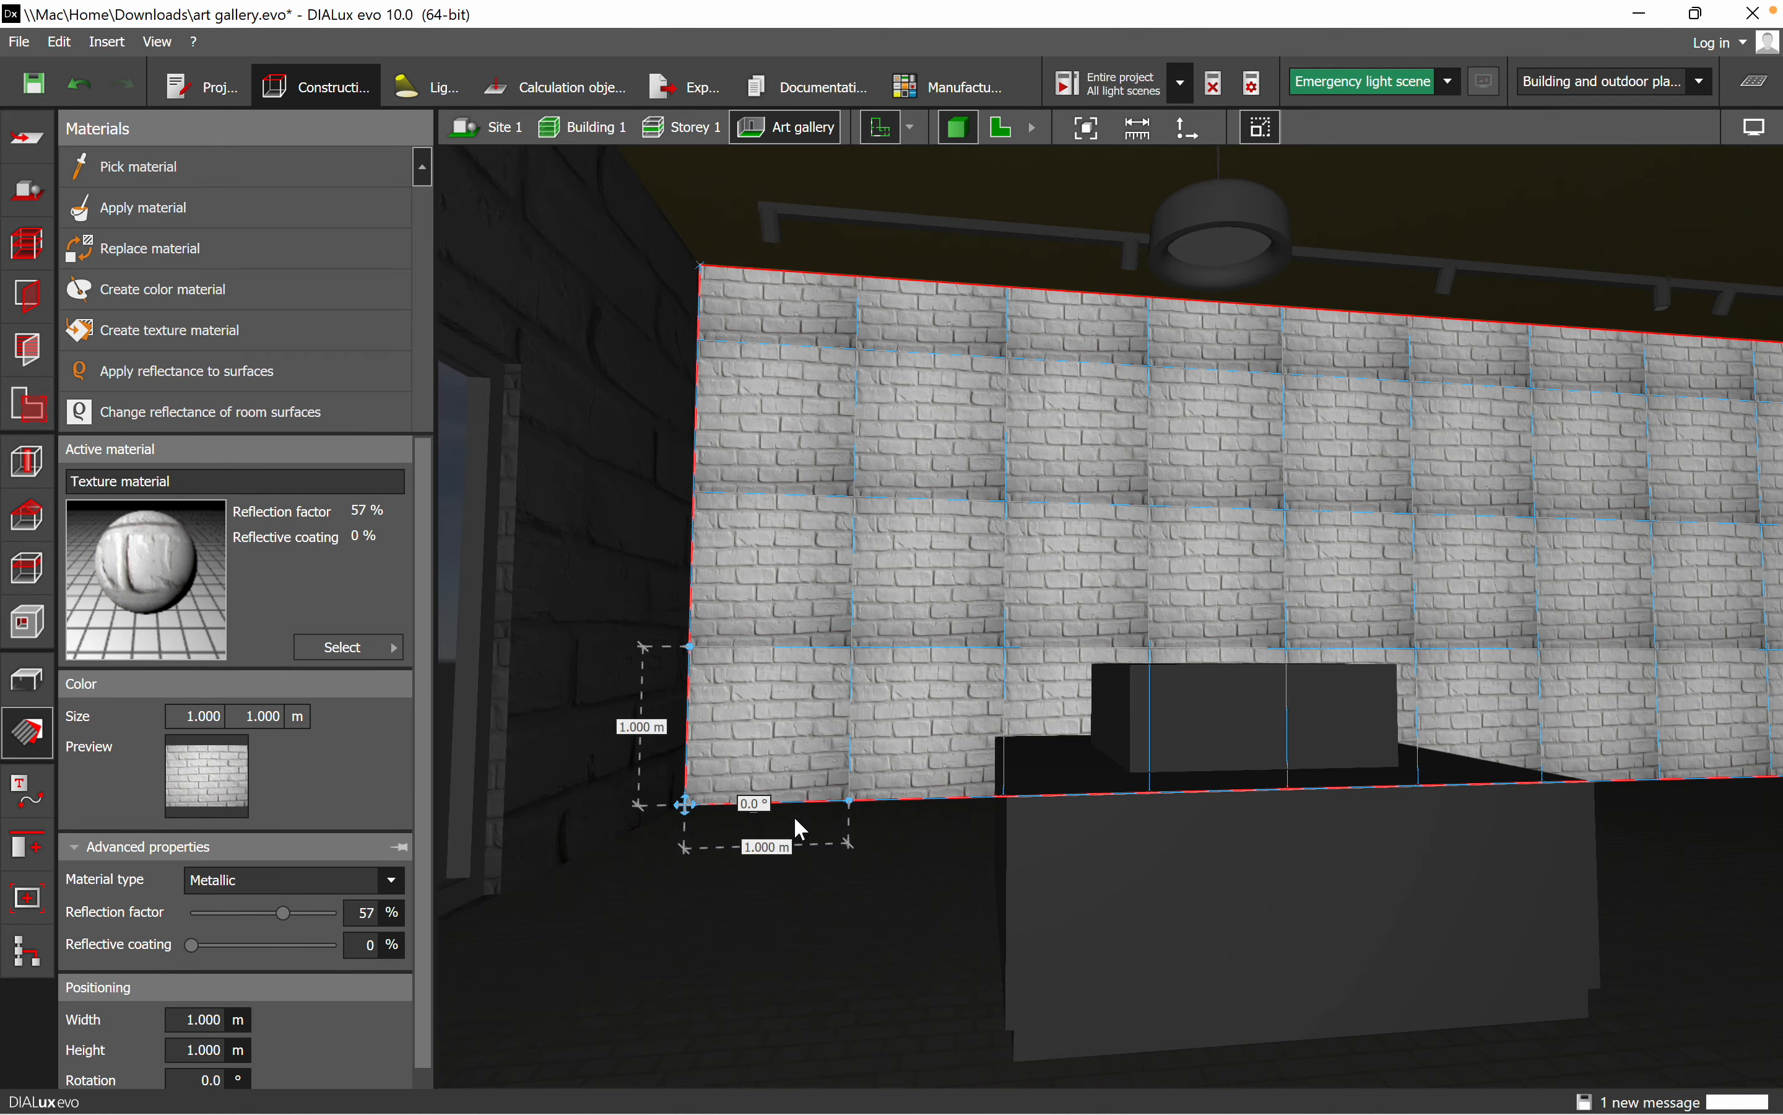
pyautogui.moveTo(871, 877); pyautogui.dragTo(807, 867, button='middle')
pyautogui.moveTo(807, 867)
pyautogui.mouseDown(button='right')
pyautogui.moveTo(867, 949)
pyautogui.moveTo(815, 868)
pyautogui.mouseUp(button='right')
pyautogui.moveTo(744, 802); pyautogui.dragTo(1624, 789)
pyautogui.moveTo(1580, 806); pyautogui.dragTo(1391, 804, button='middle')
pyautogui.scroll(-3, 1500, 811)
pyautogui.moveTo(1532, 816); pyautogui.dragTo(1347, 823, button='middle')
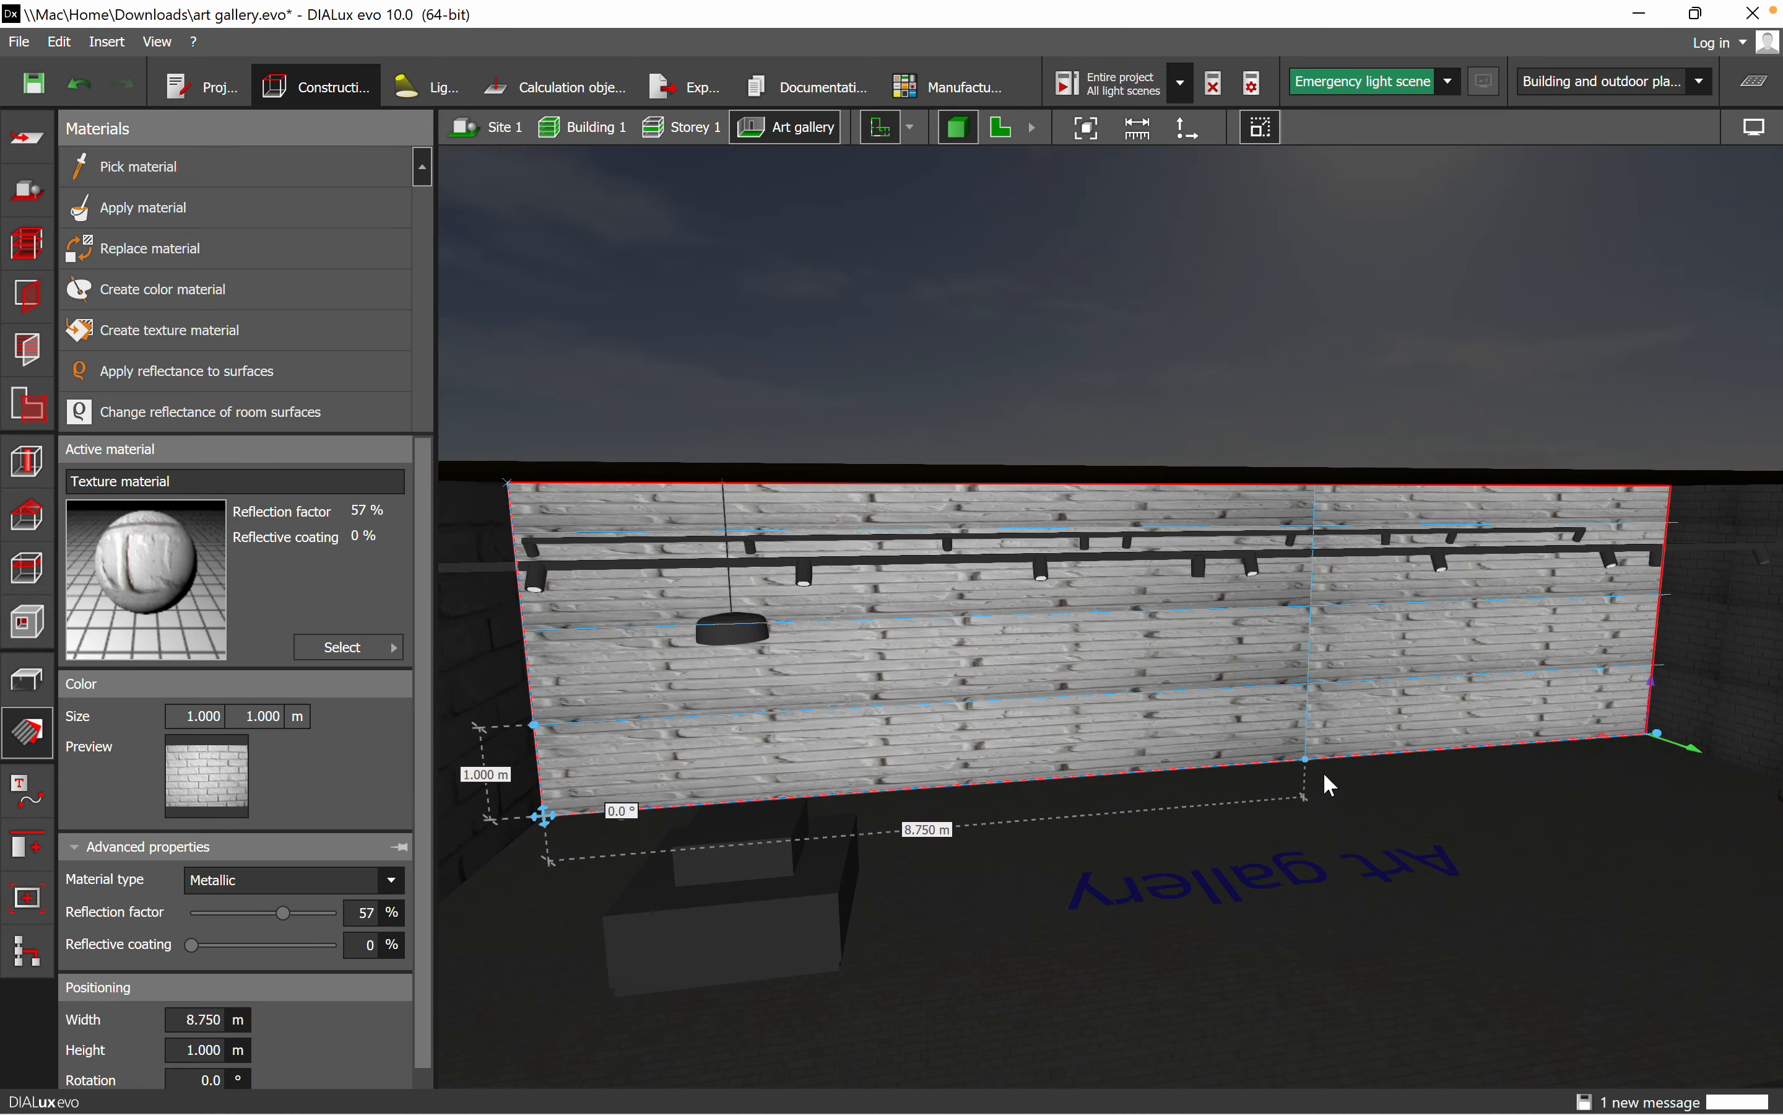
pyautogui.moveTo(1307, 764); pyautogui.dragTo(1651, 742)
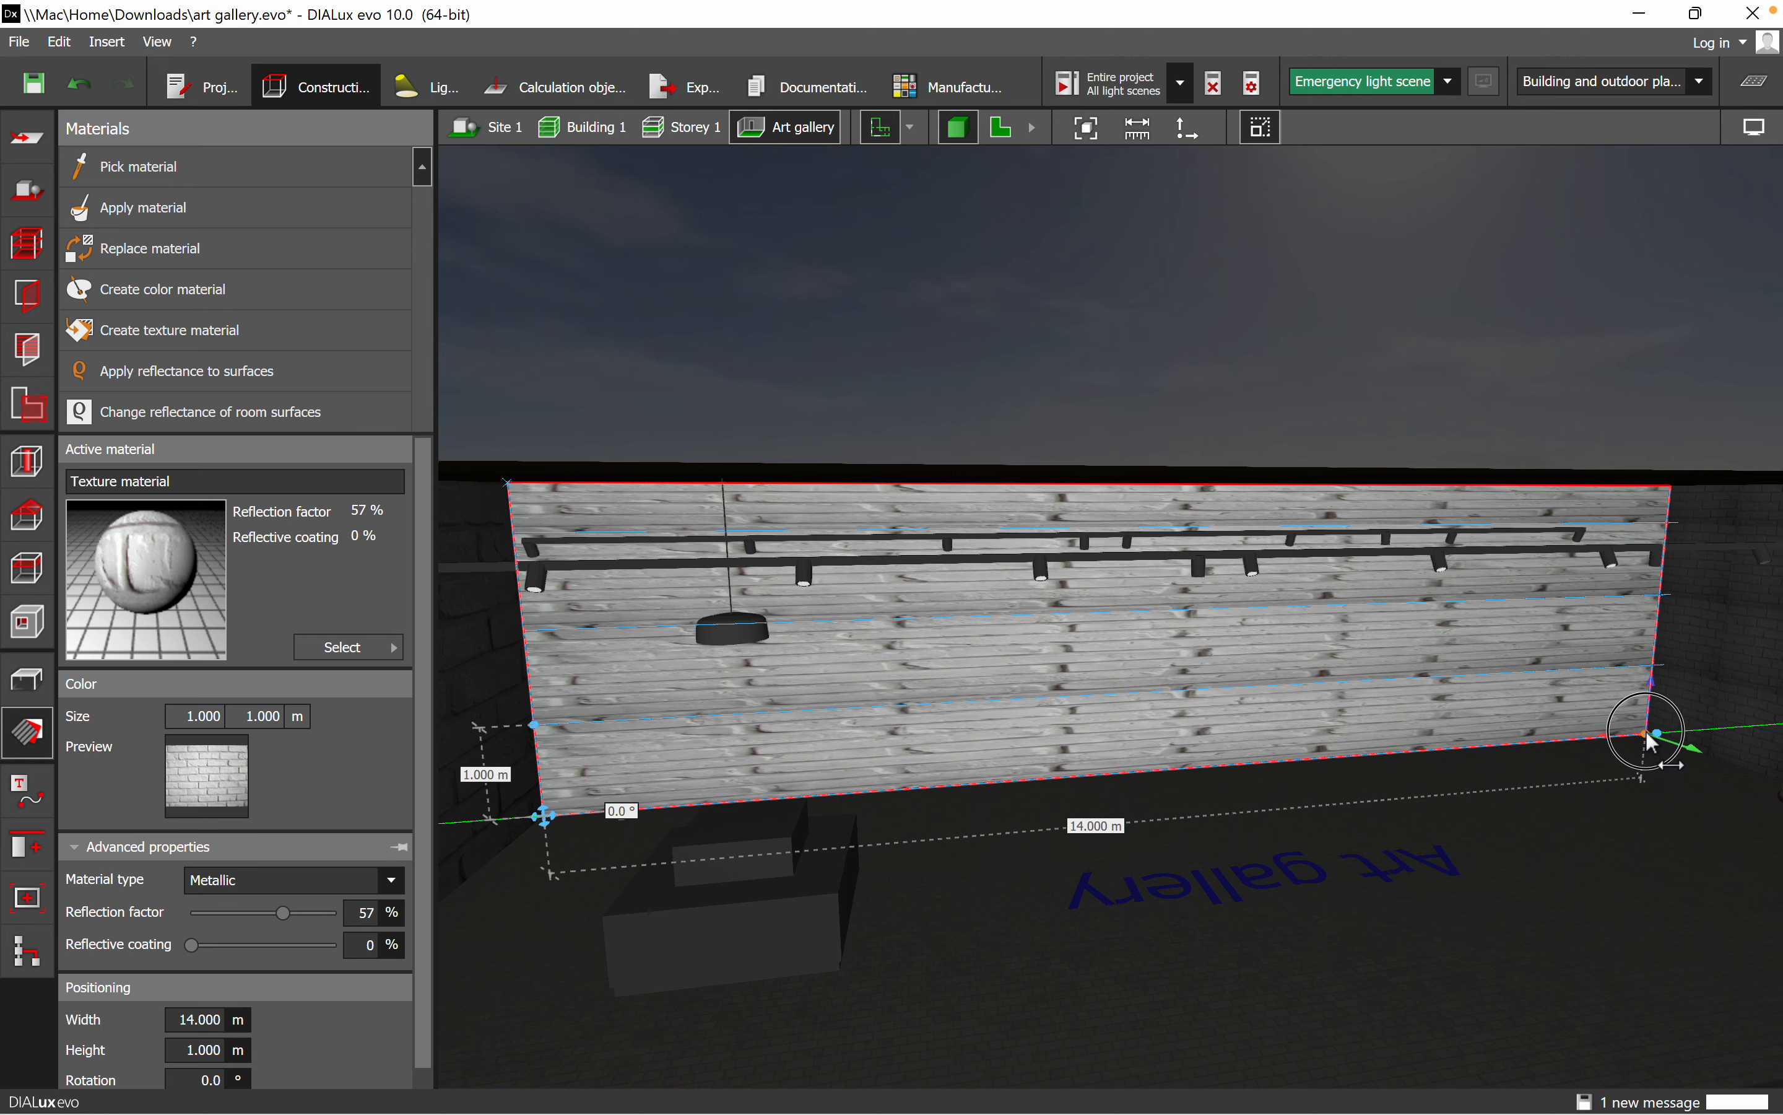
pyautogui.moveTo(529, 727); pyautogui.dragTo(511, 503)
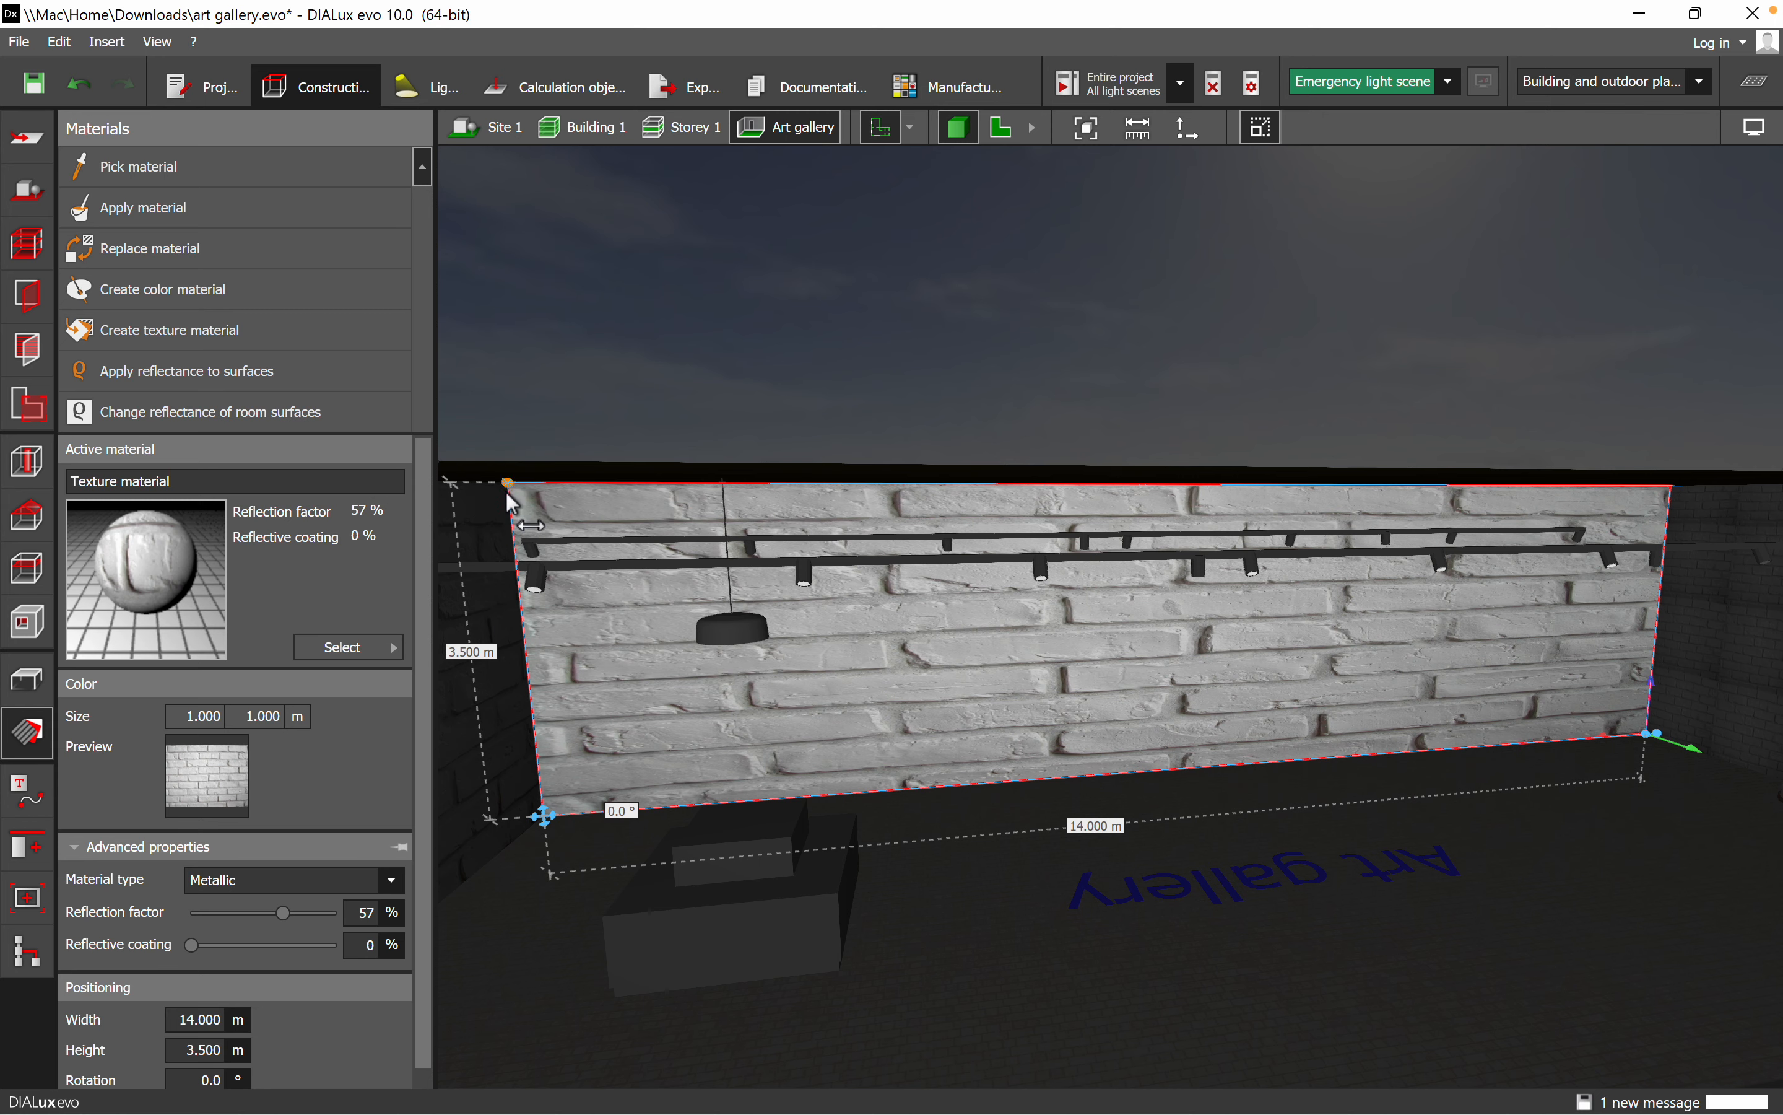
pyautogui.click(1210, 940)
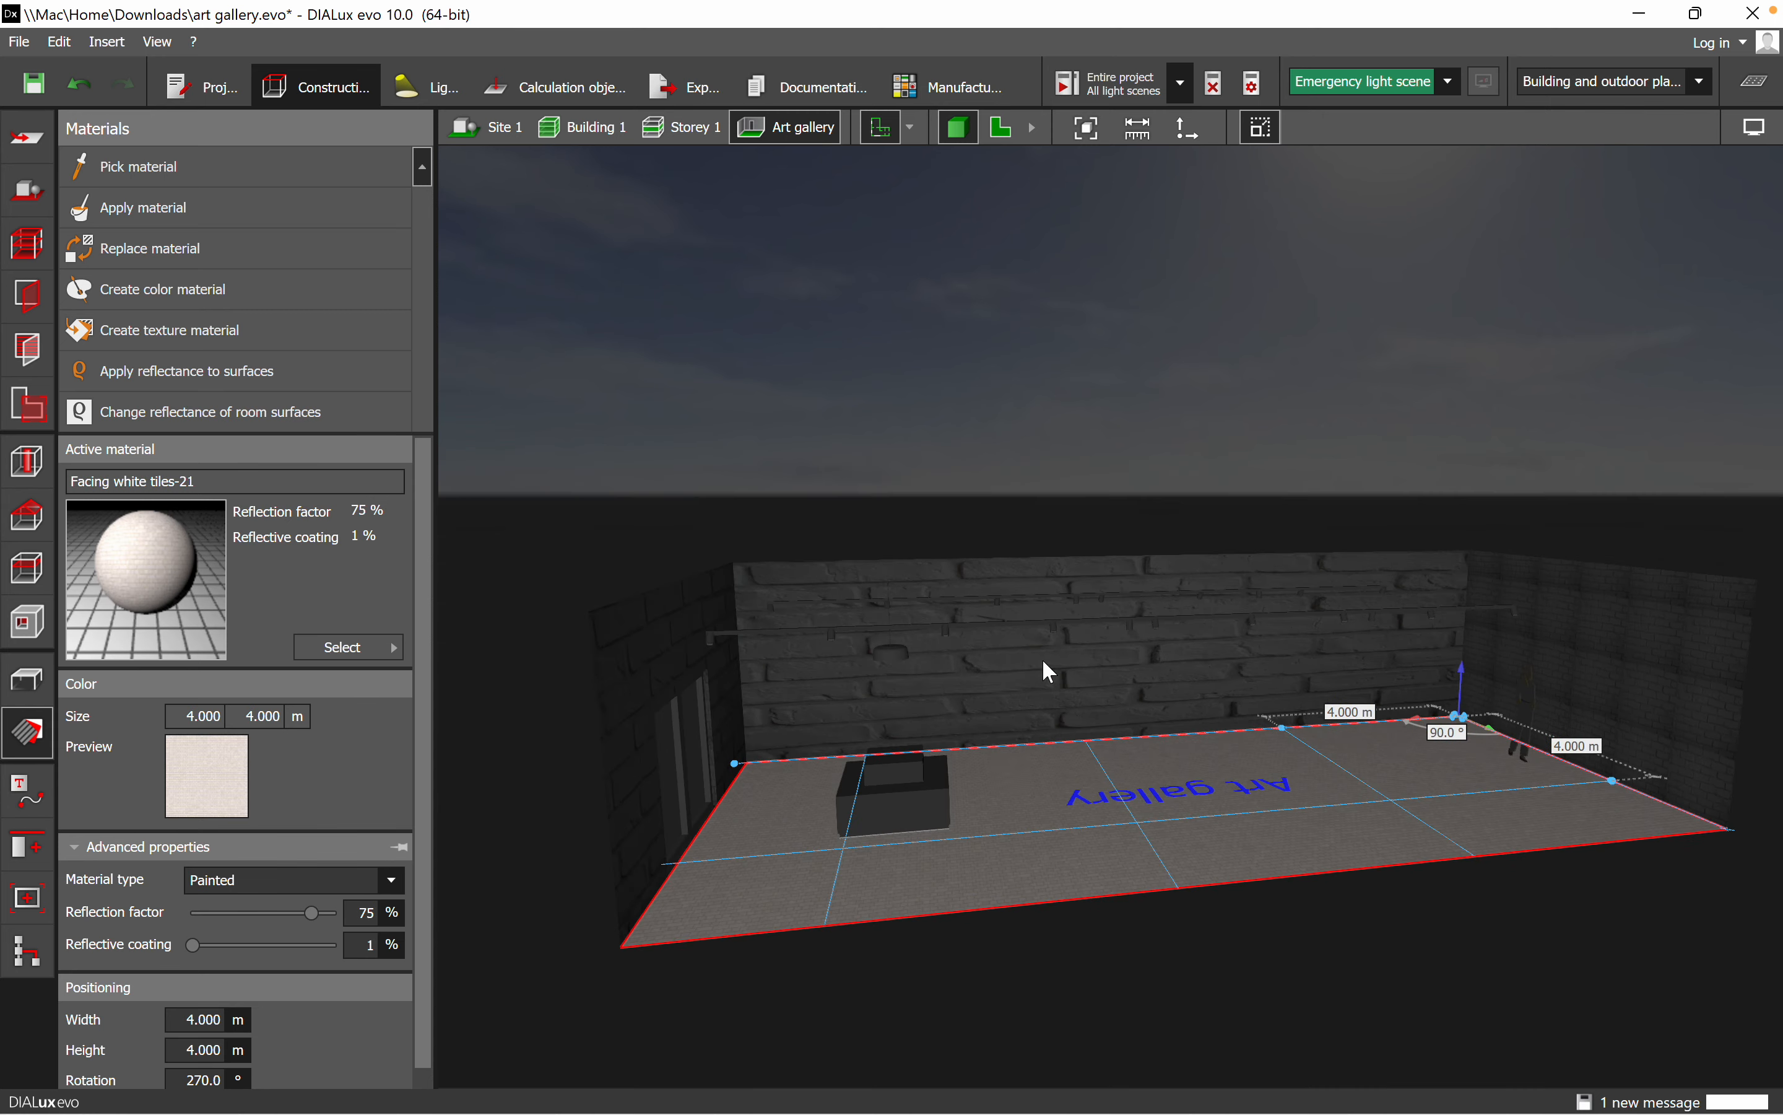
# - Stretch the brick texture on the remaining end wall, behind the human figure, to 6 m wide and 3.5 m high
pyautogui.moveTo(1330, 957); pyautogui.dragTo(1485, 1071)
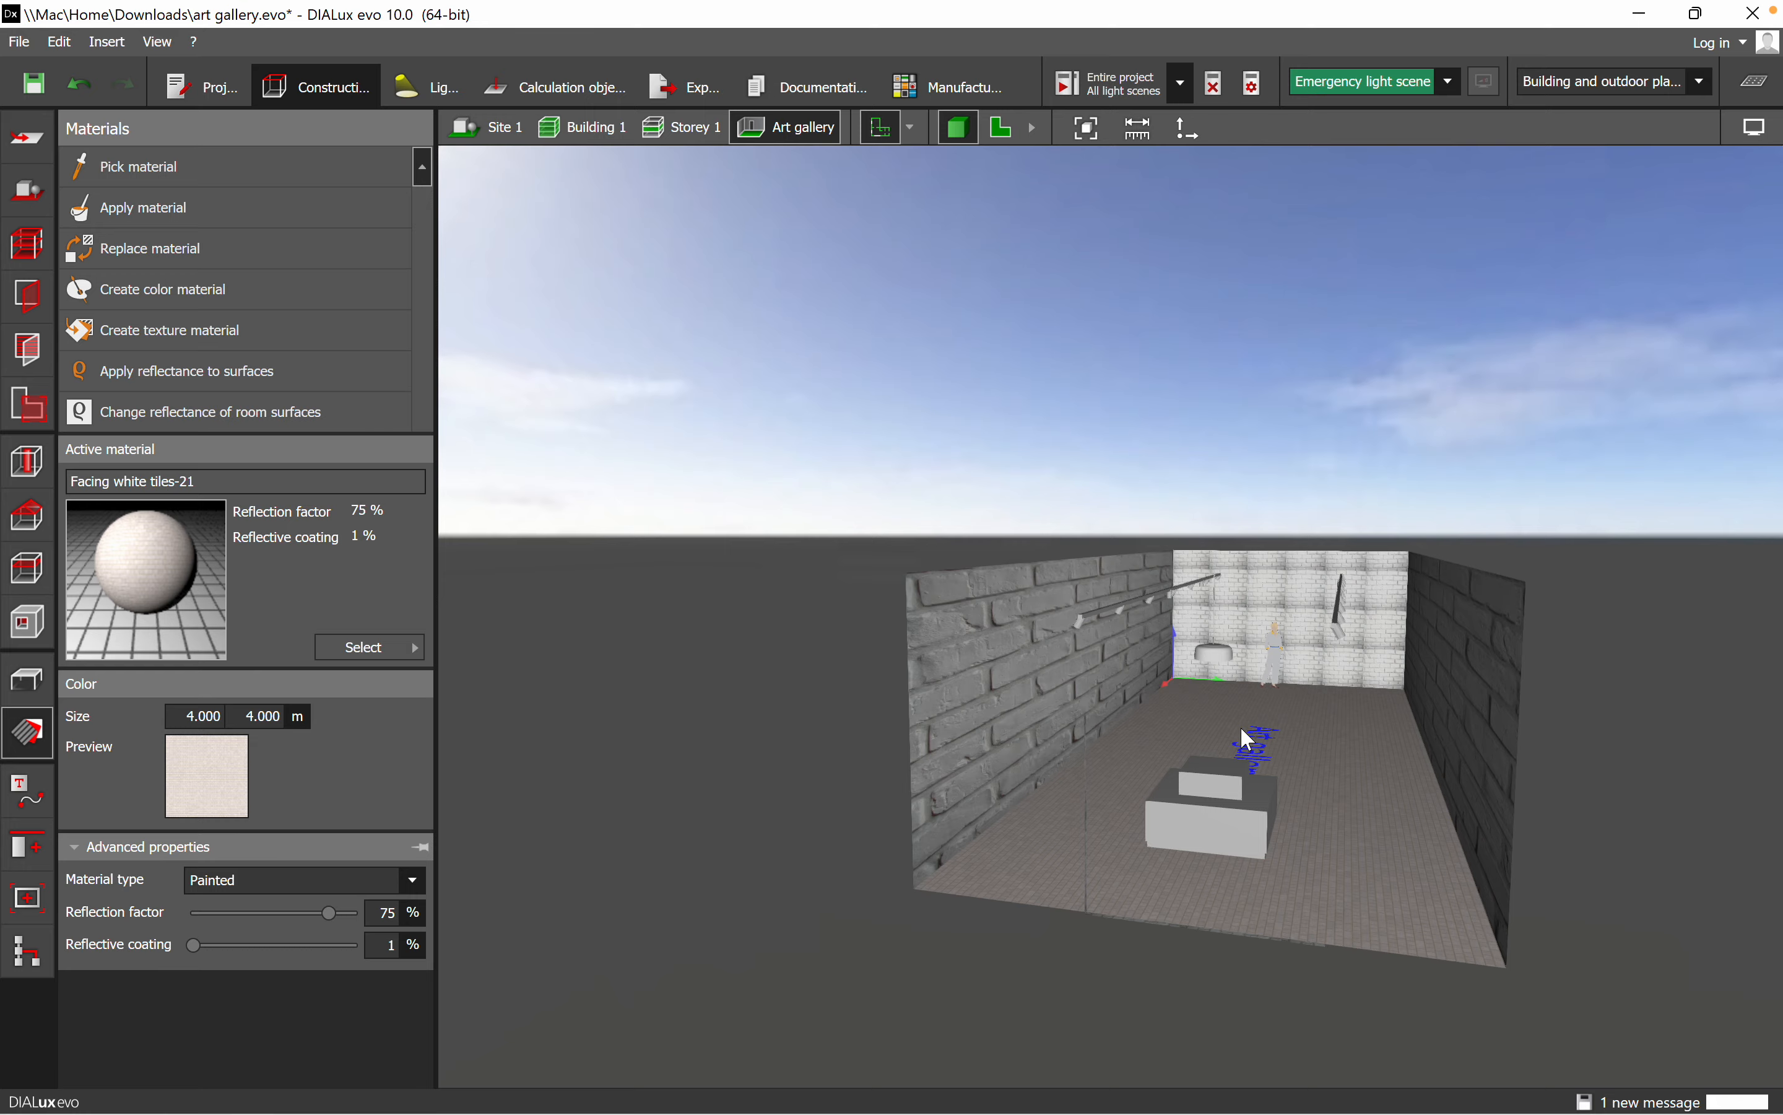
pyautogui.scroll(10, 1202, 680)
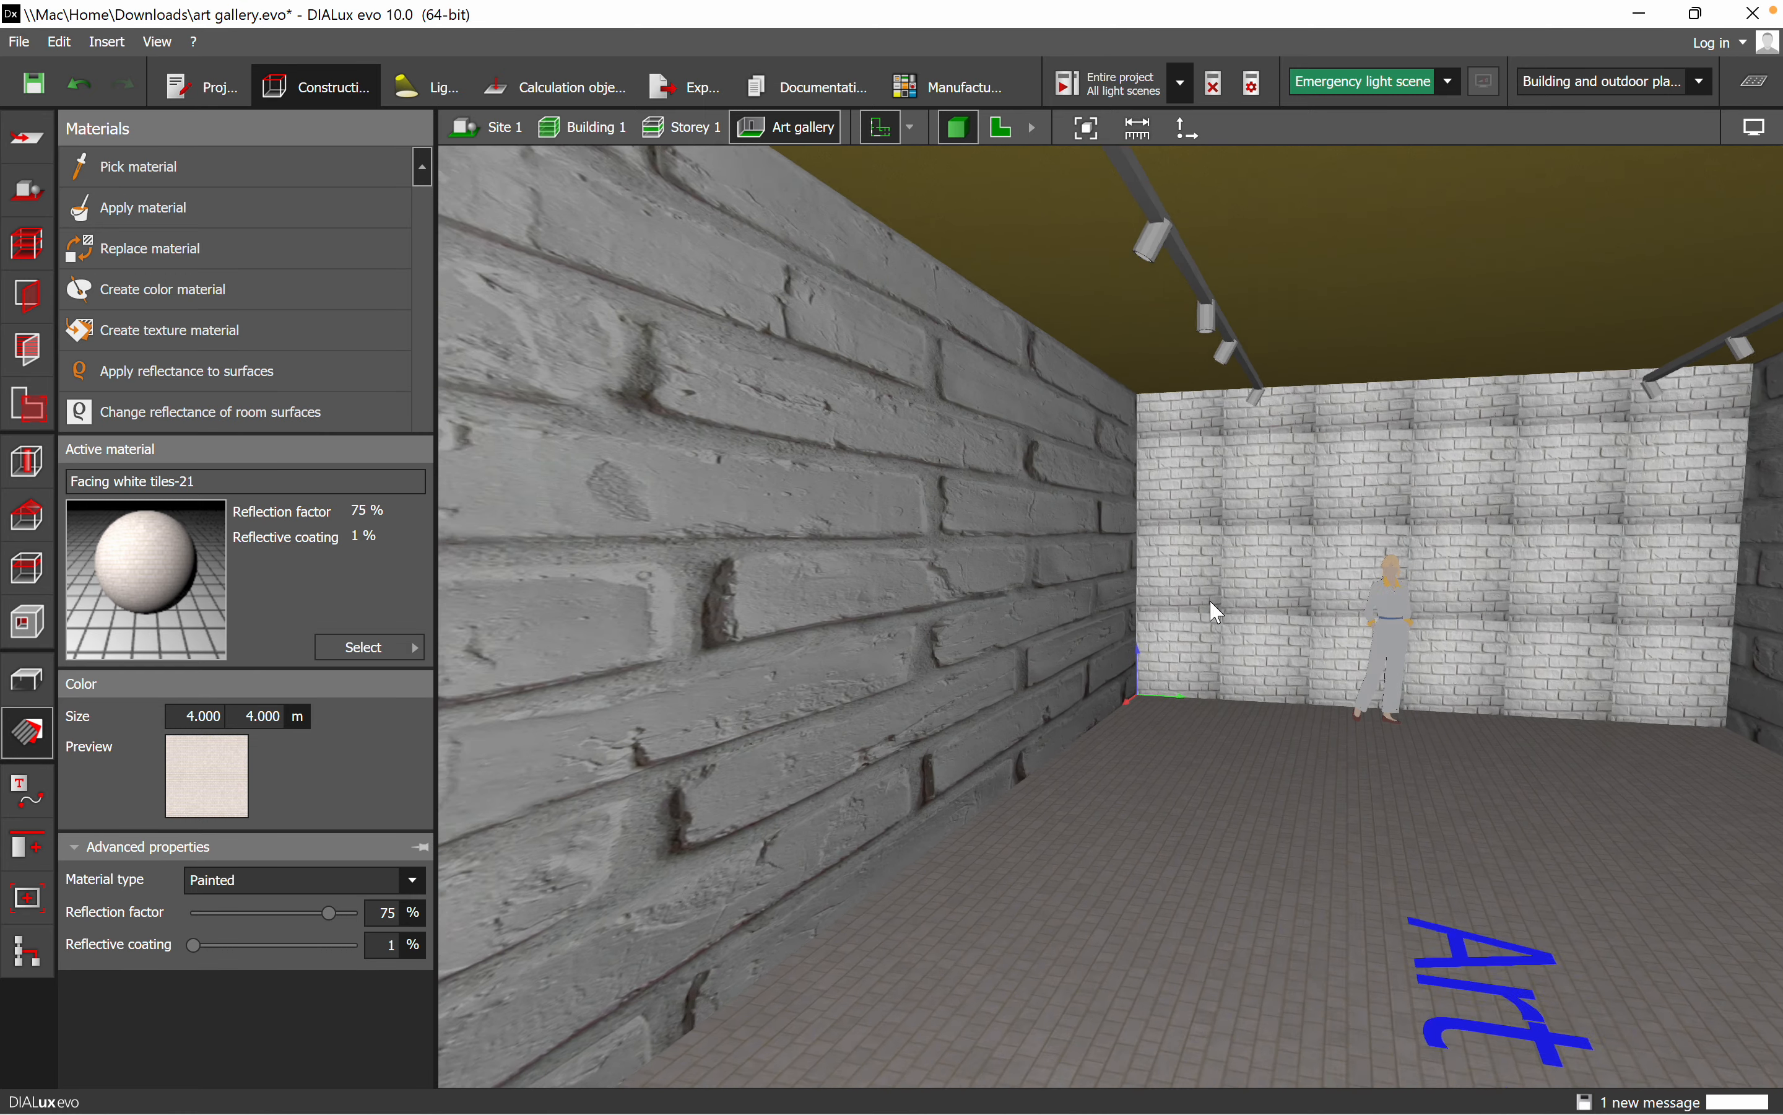
pyautogui.scroll(2, 1211, 611)
pyautogui.click(1160, 652)
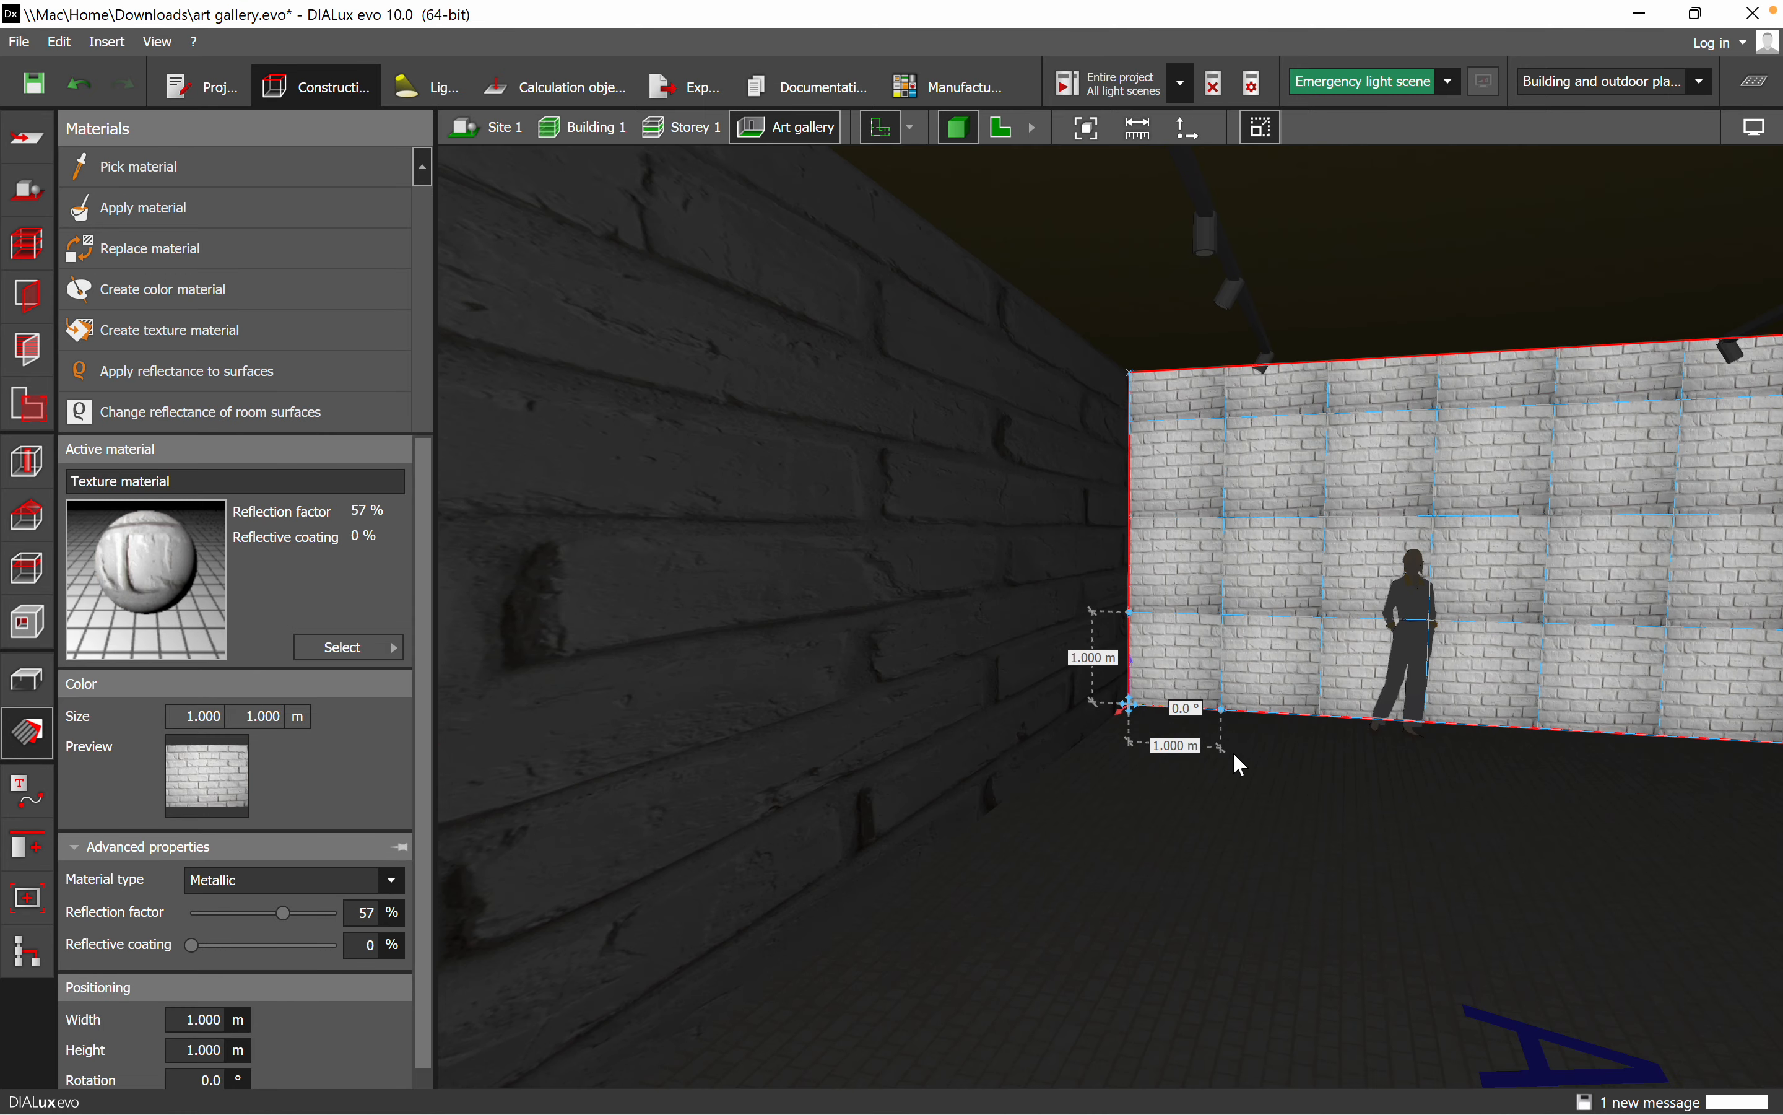
pyautogui.moveTo(1222, 723); pyautogui.dragTo(1687, 745)
pyautogui.moveTo(1529, 804); pyautogui.dragTo(1232, 779, button='middle')
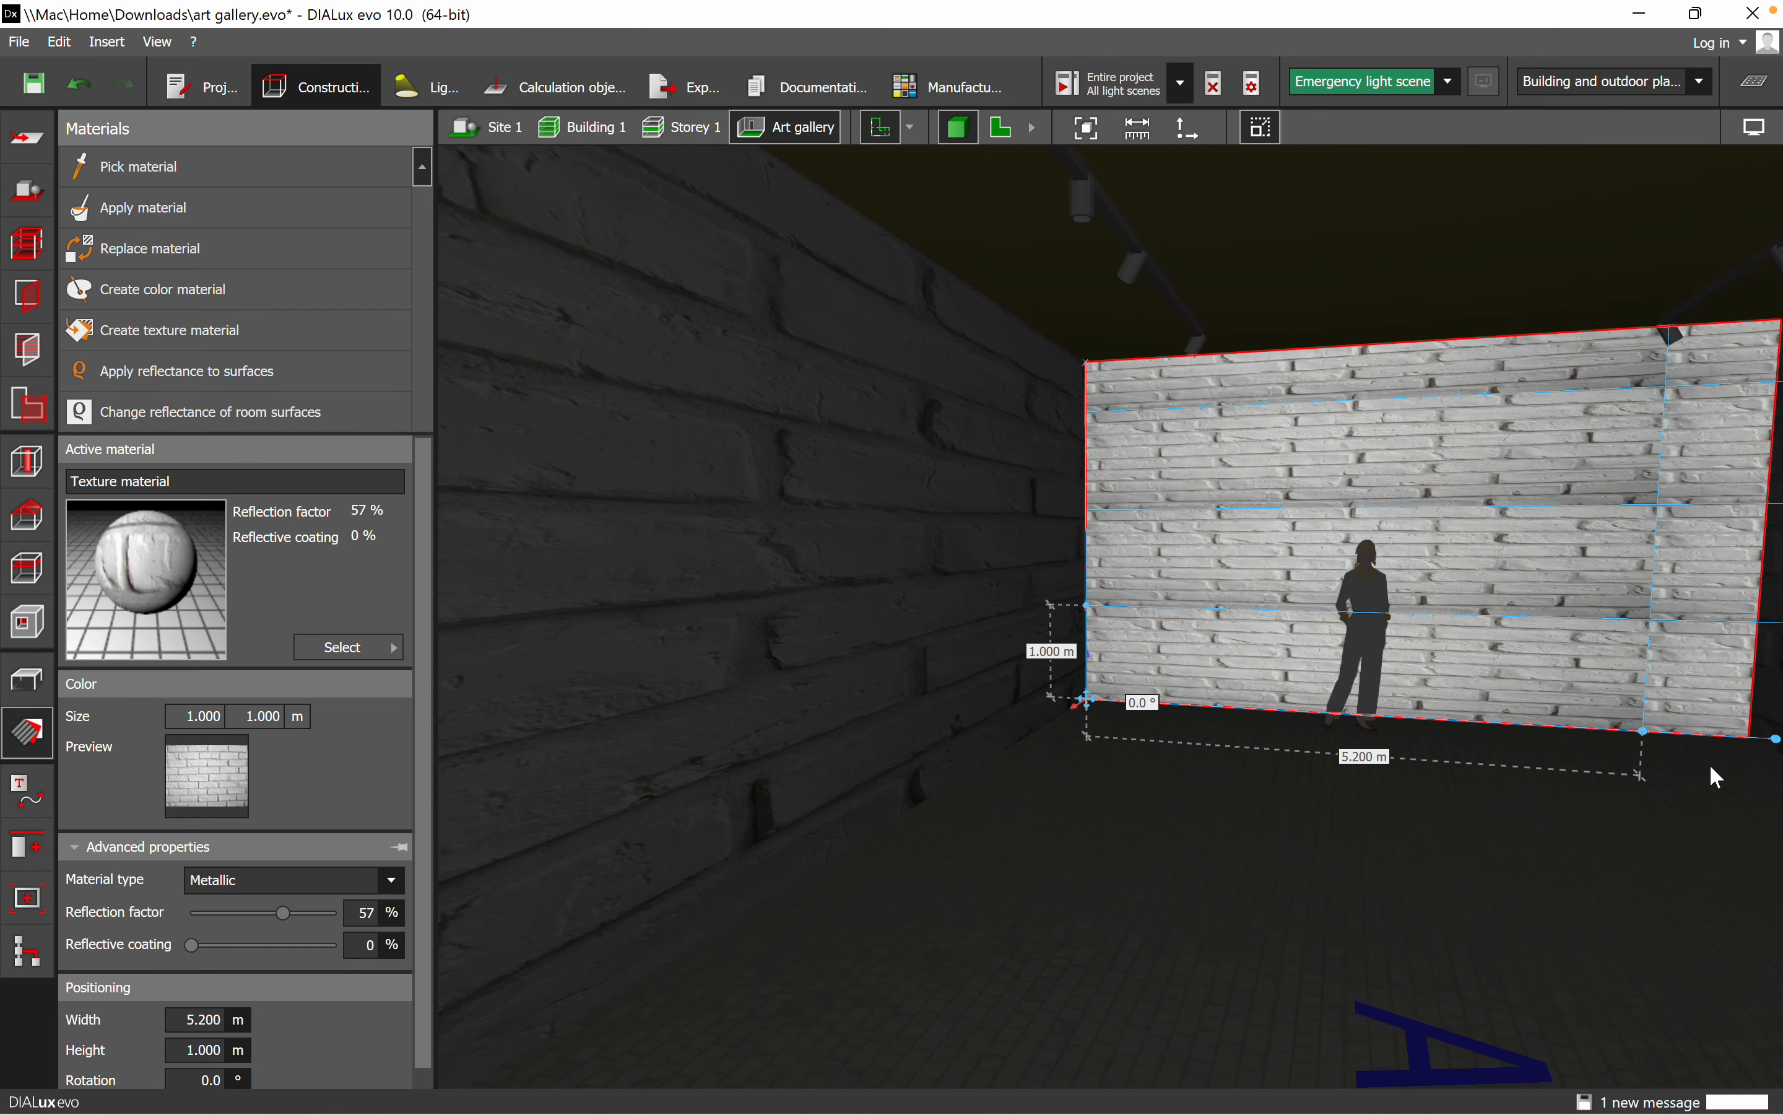
pyautogui.moveTo(1643, 732); pyautogui.dragTo(1751, 740)
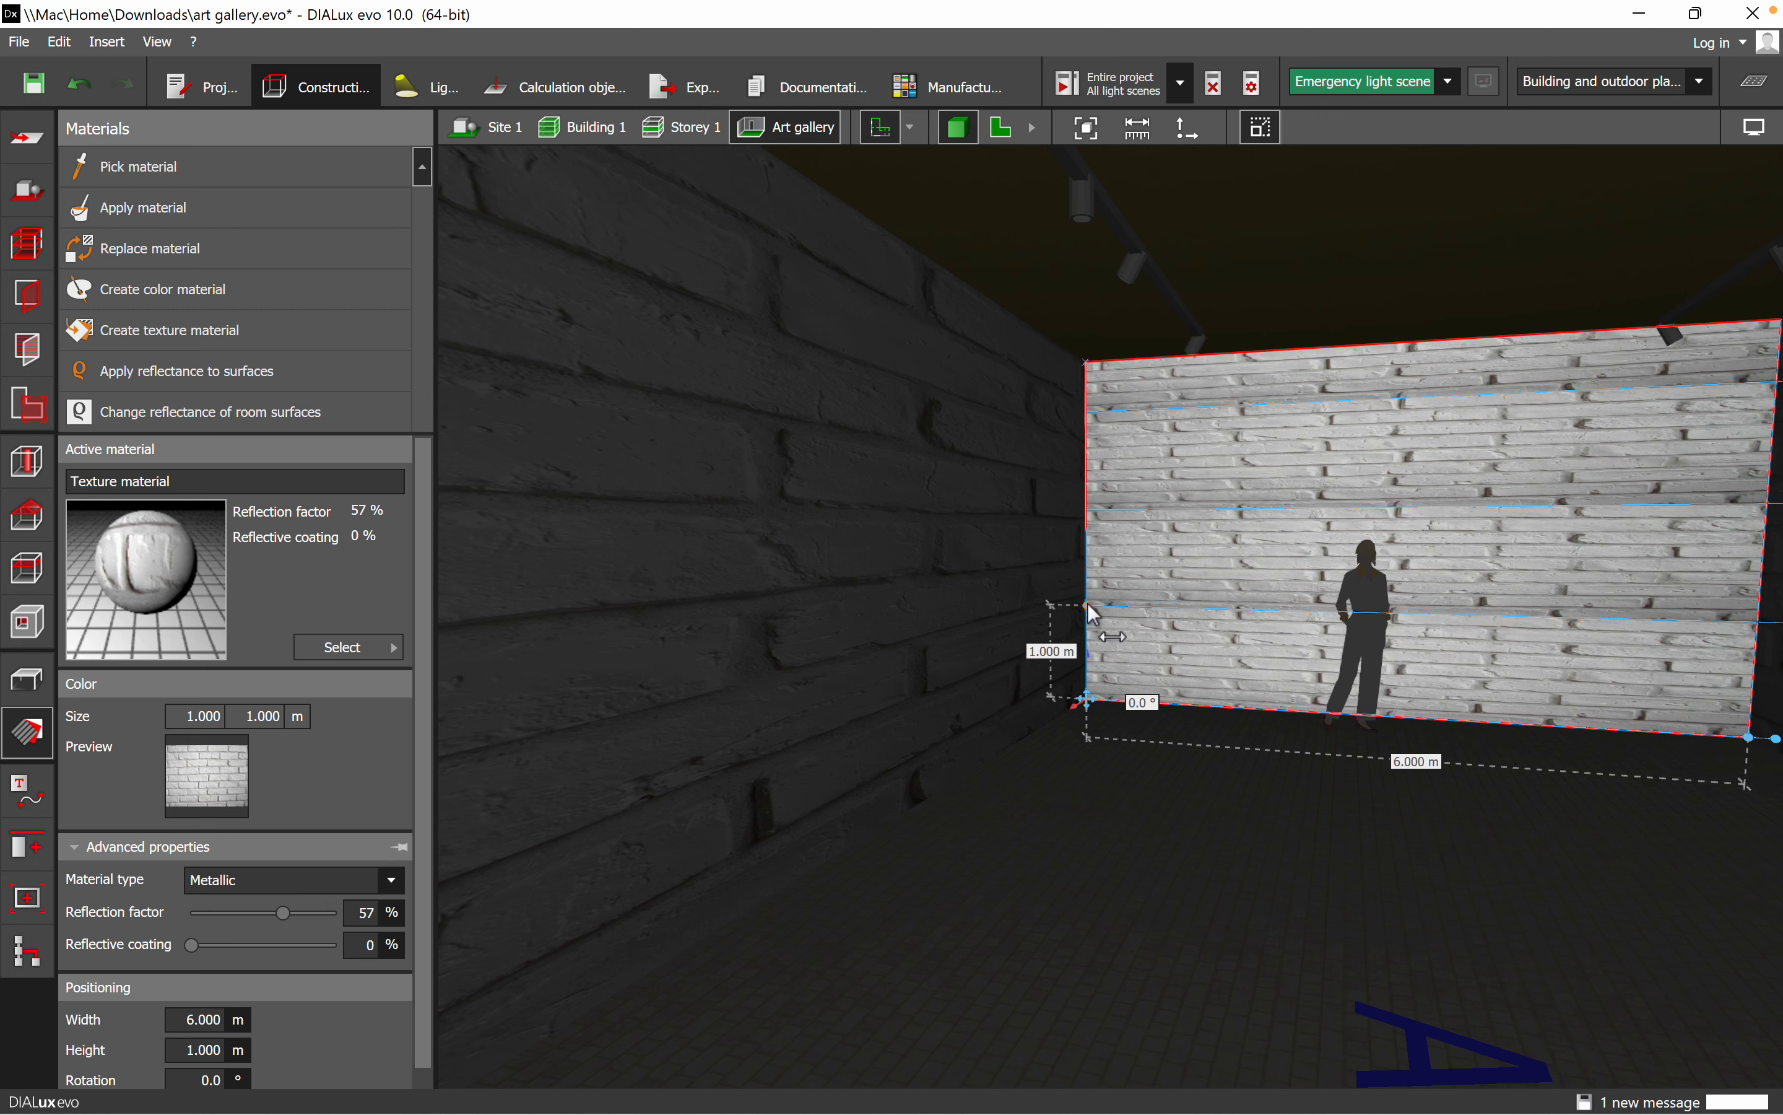
pyautogui.moveTo(1090, 612); pyautogui.dragTo(1089, 377)
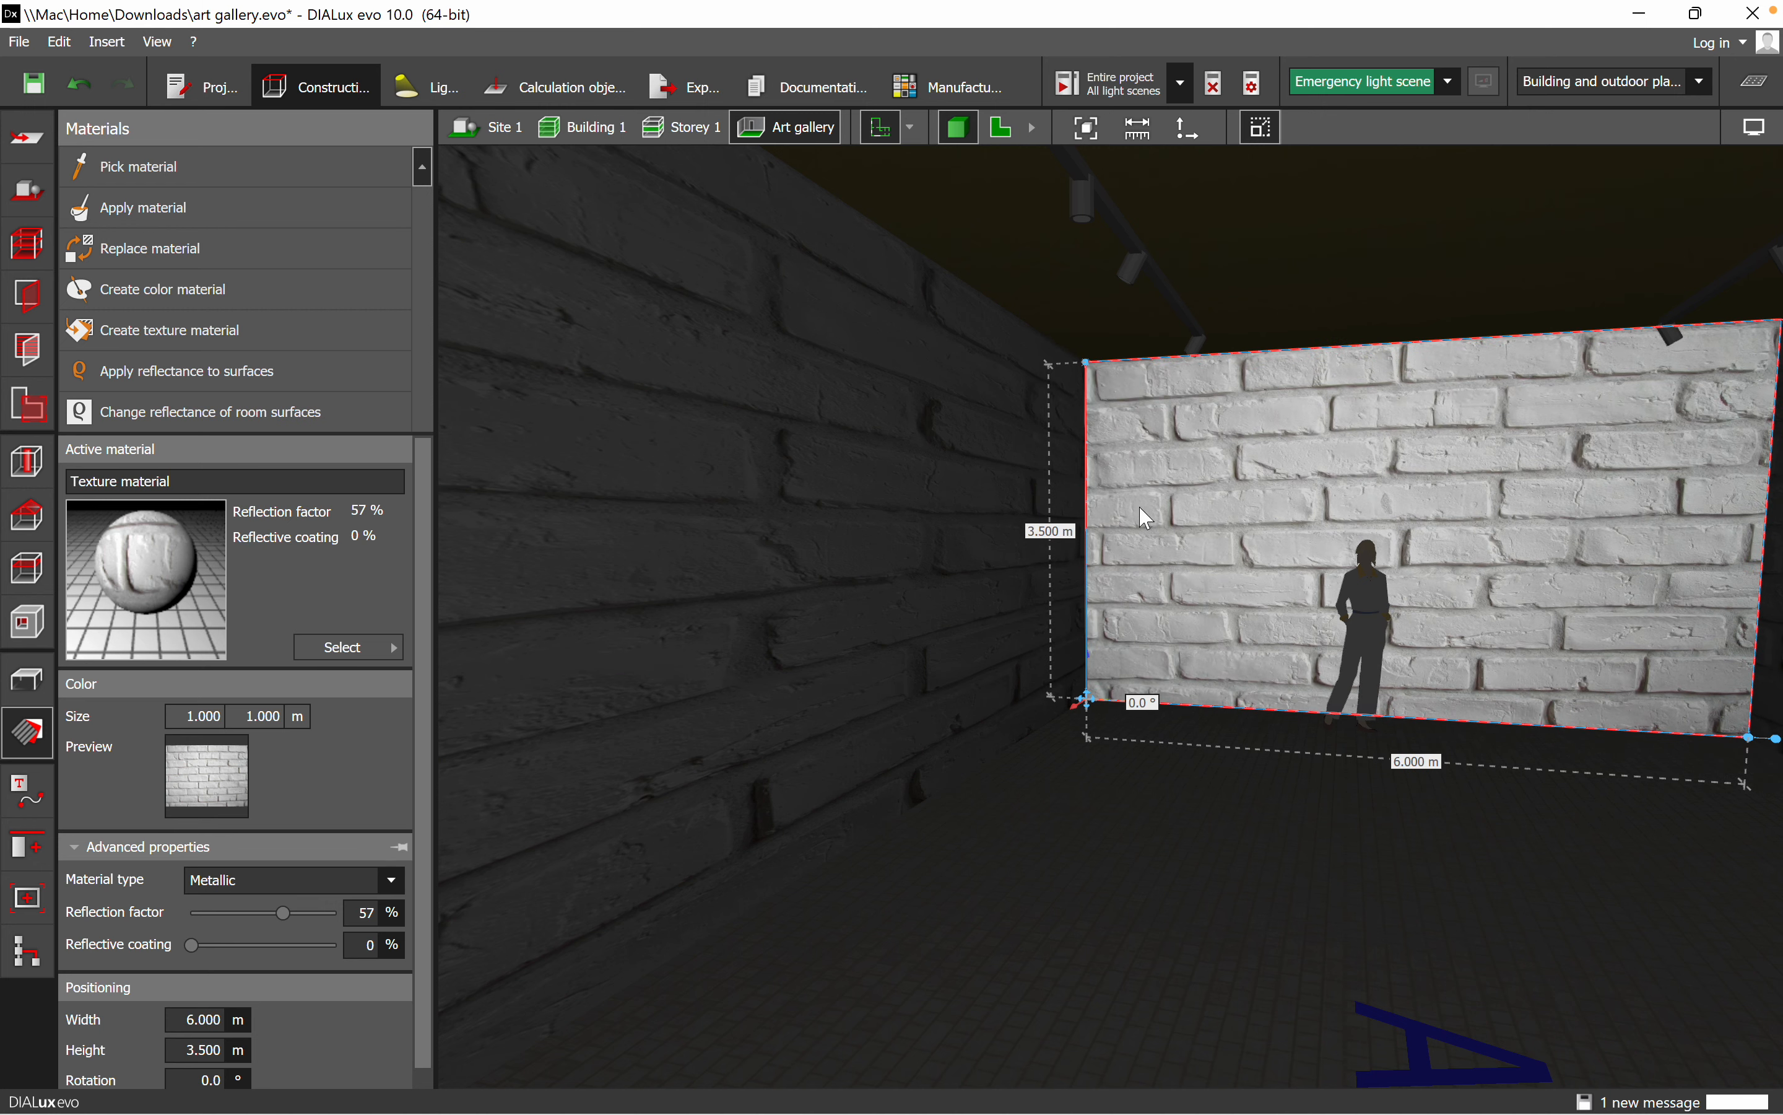
# - Examine the brick-covered walls and the ceiling and floor materials of the gallery from inside and outside
pyautogui.click(1179, 913)
pyautogui.scroll(-5, 1170, 740)
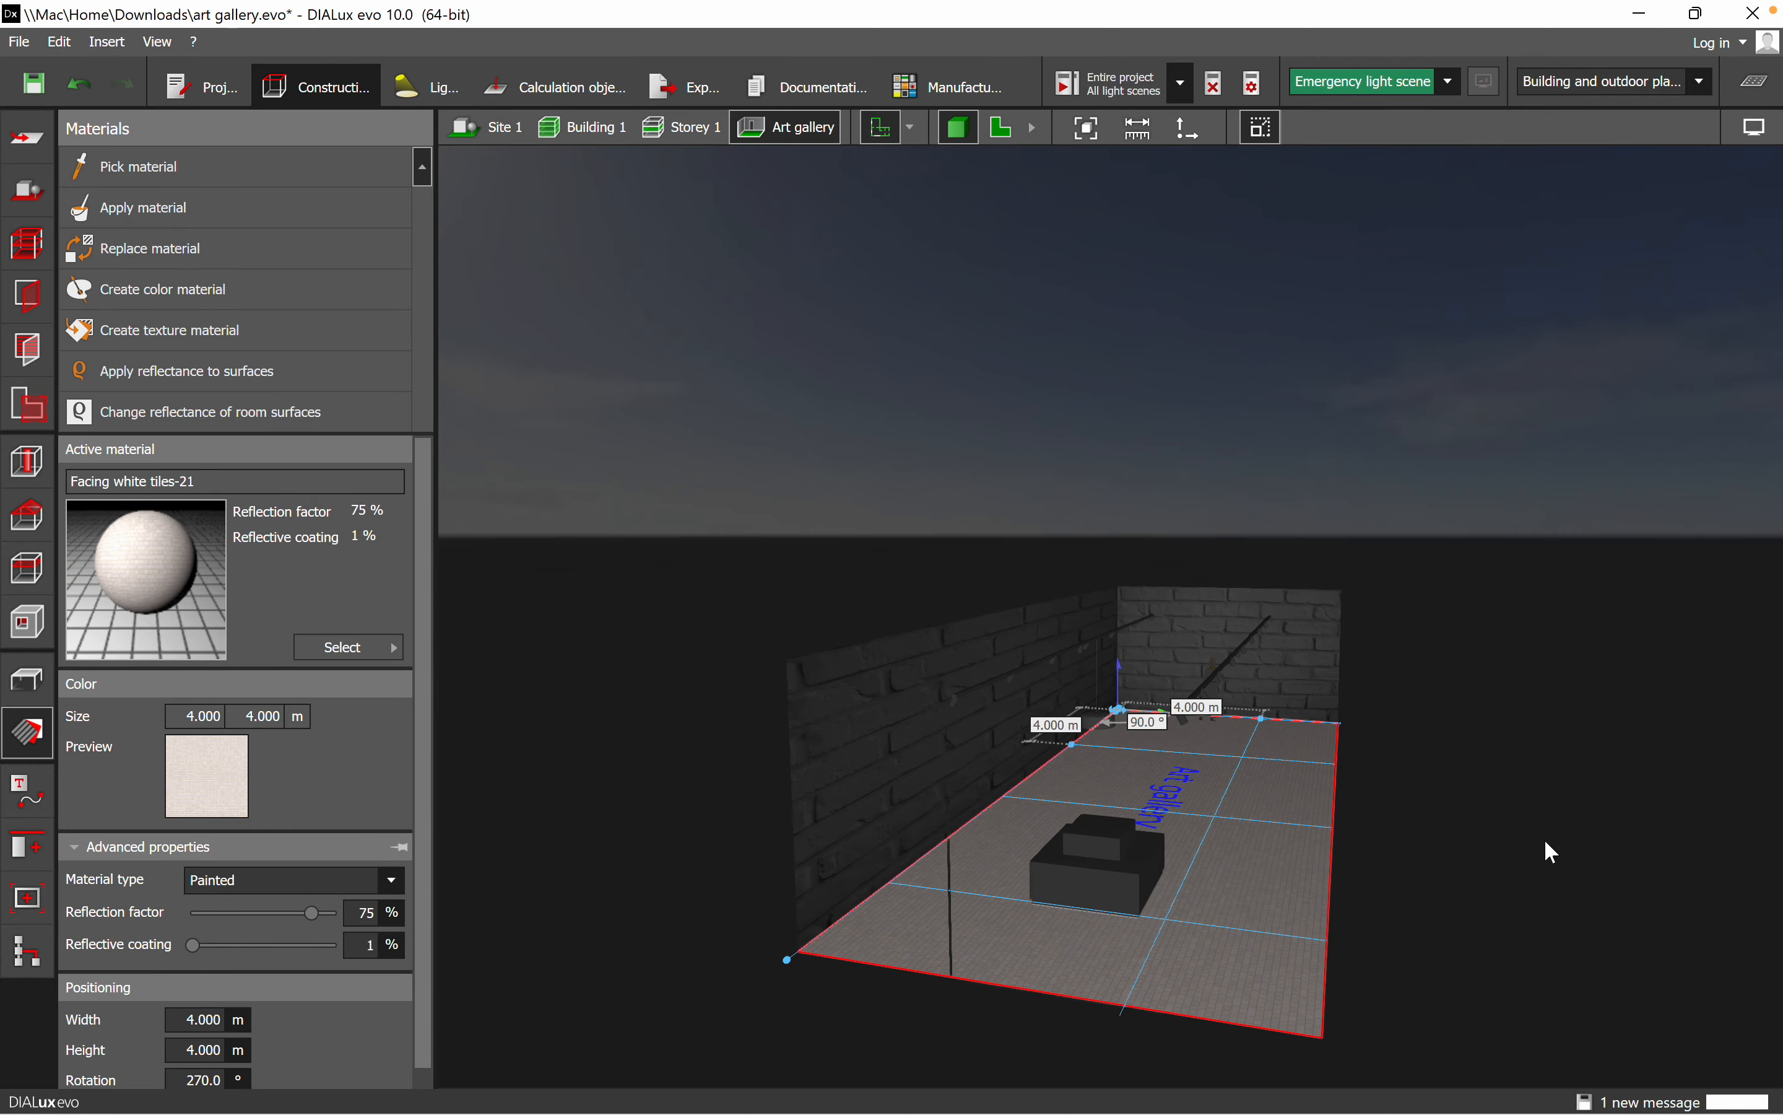
pyautogui.click(1544, 841)
pyautogui.moveTo(1493, 892); pyautogui.dragTo(1521, 844, button='right')
pyautogui.scroll(5, 1280, 746)
pyautogui.moveTo(1286, 756); pyautogui.dragTo(1254, 839, button='right')
pyautogui.scroll(3, 1076, 649)
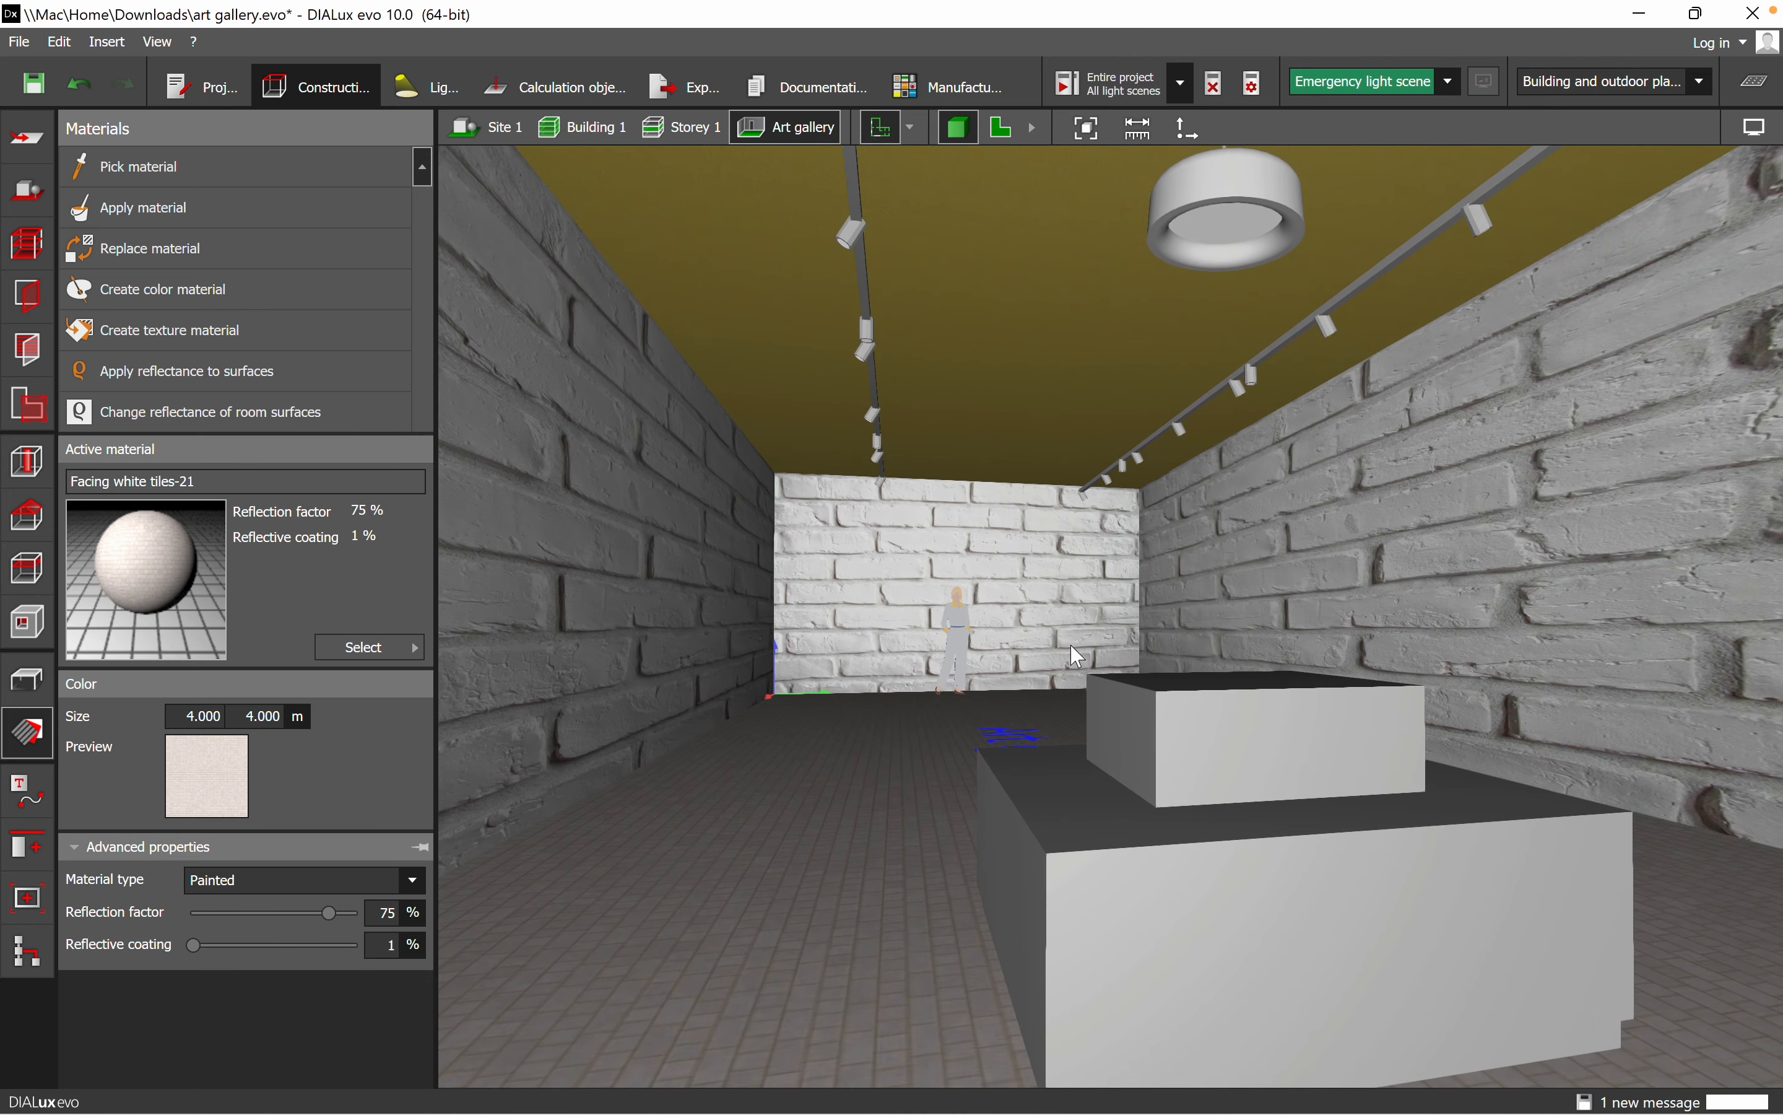
pyautogui.click(1223, 248)
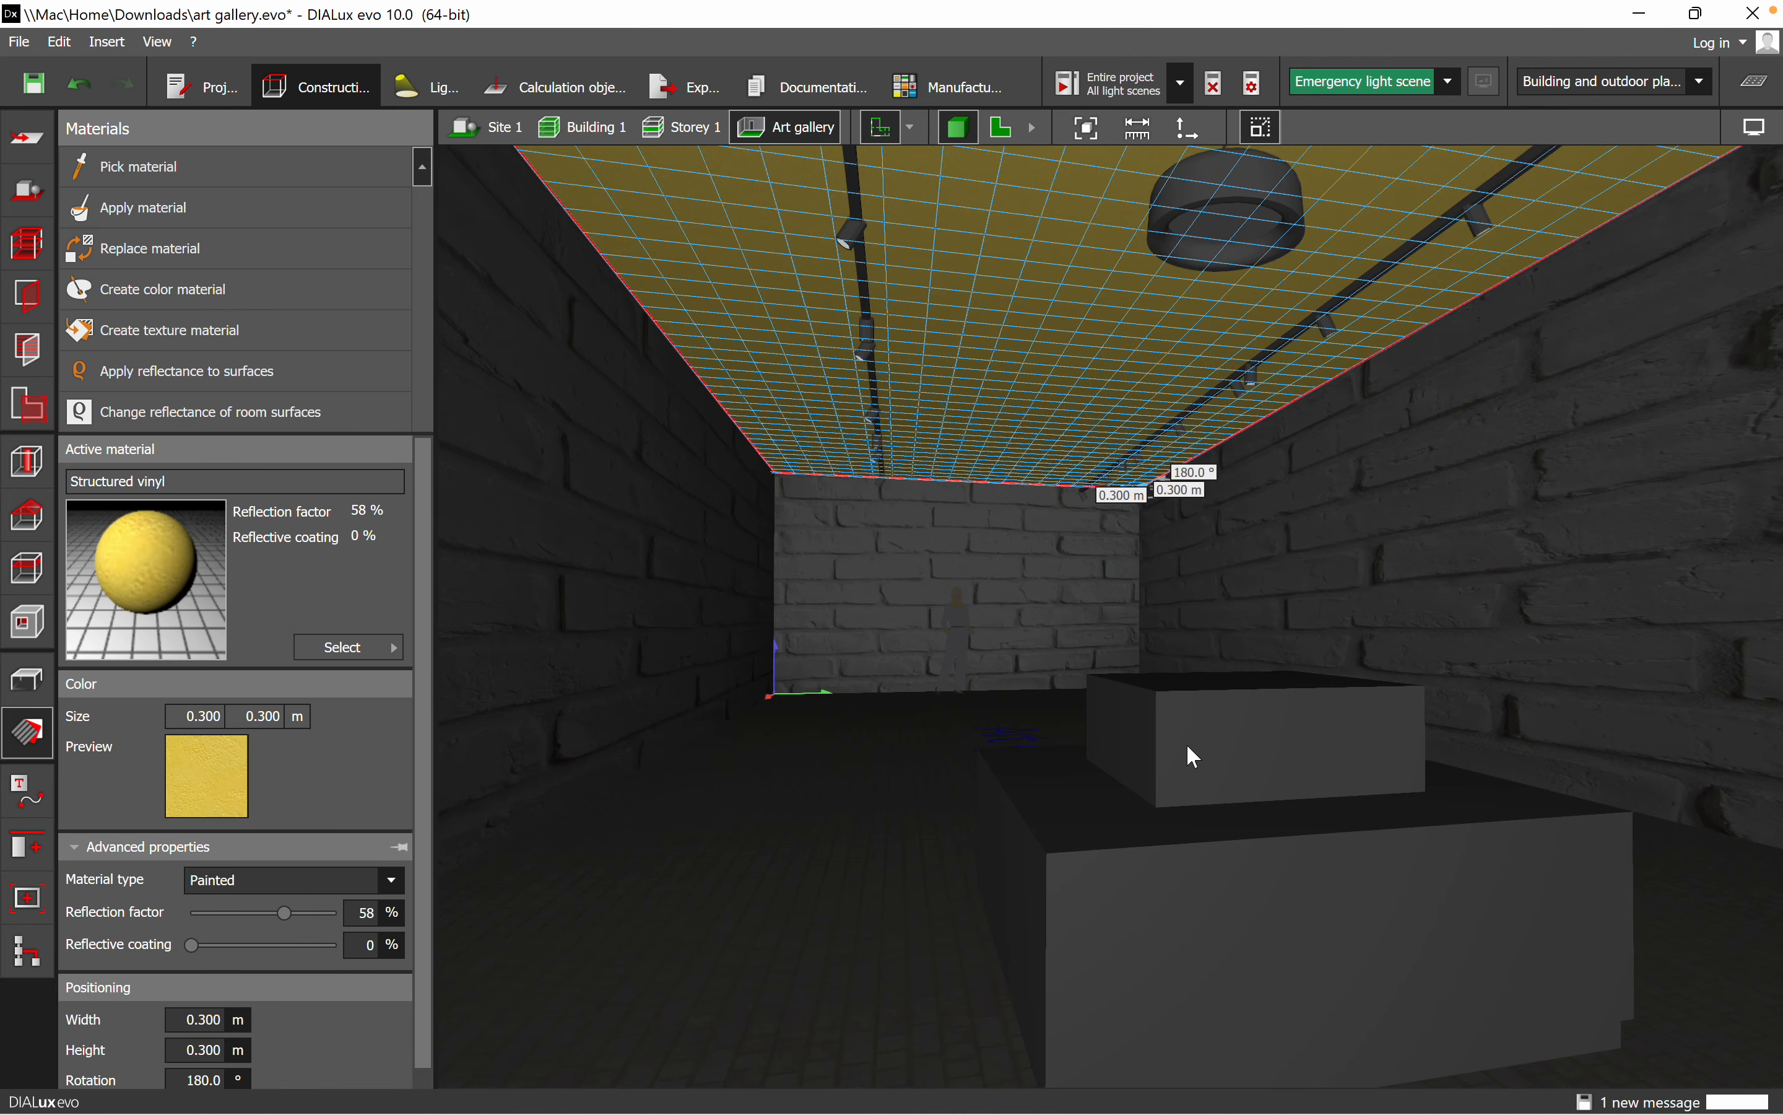
pyautogui.scroll(-2, 861, 820)
pyautogui.click(861, 820)
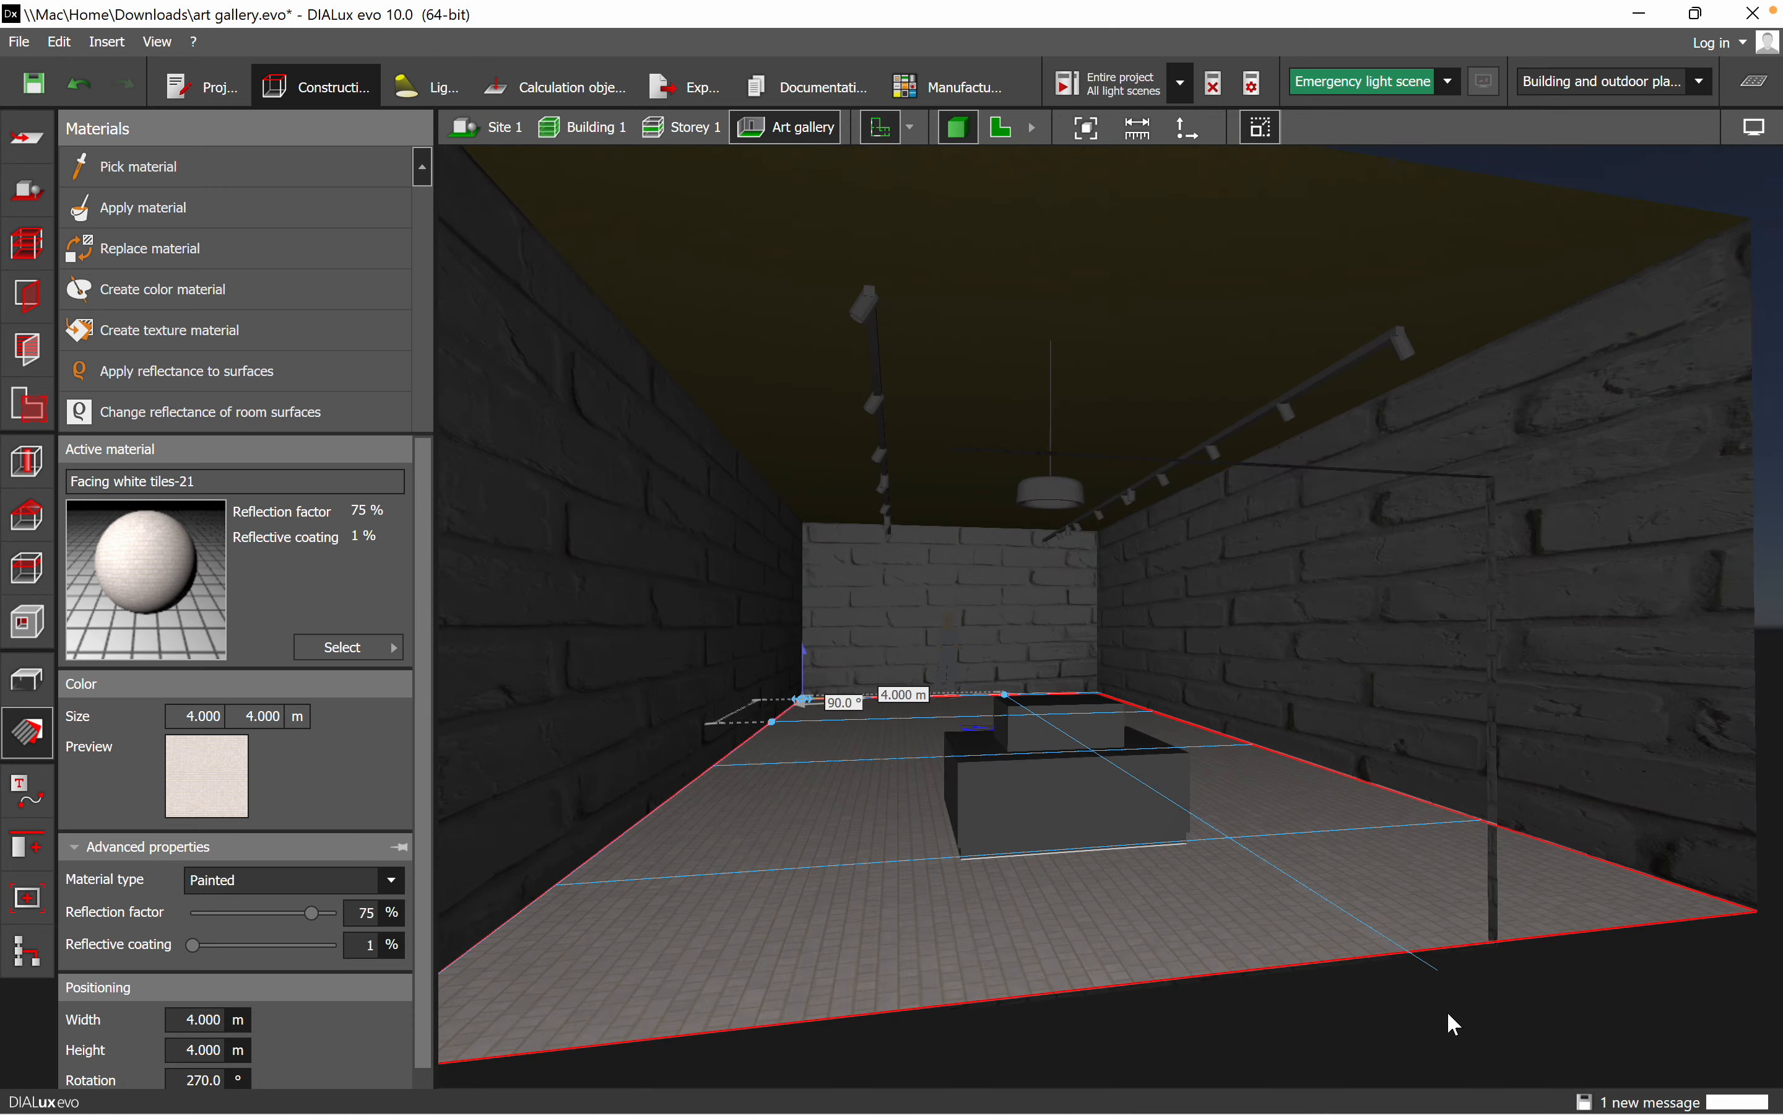
pyautogui.click(1447, 1010)
pyautogui.scroll(-3, 1154, 759)
pyautogui.moveTo(1187, 918); pyautogui.dragTo(1070, 923, button='right')
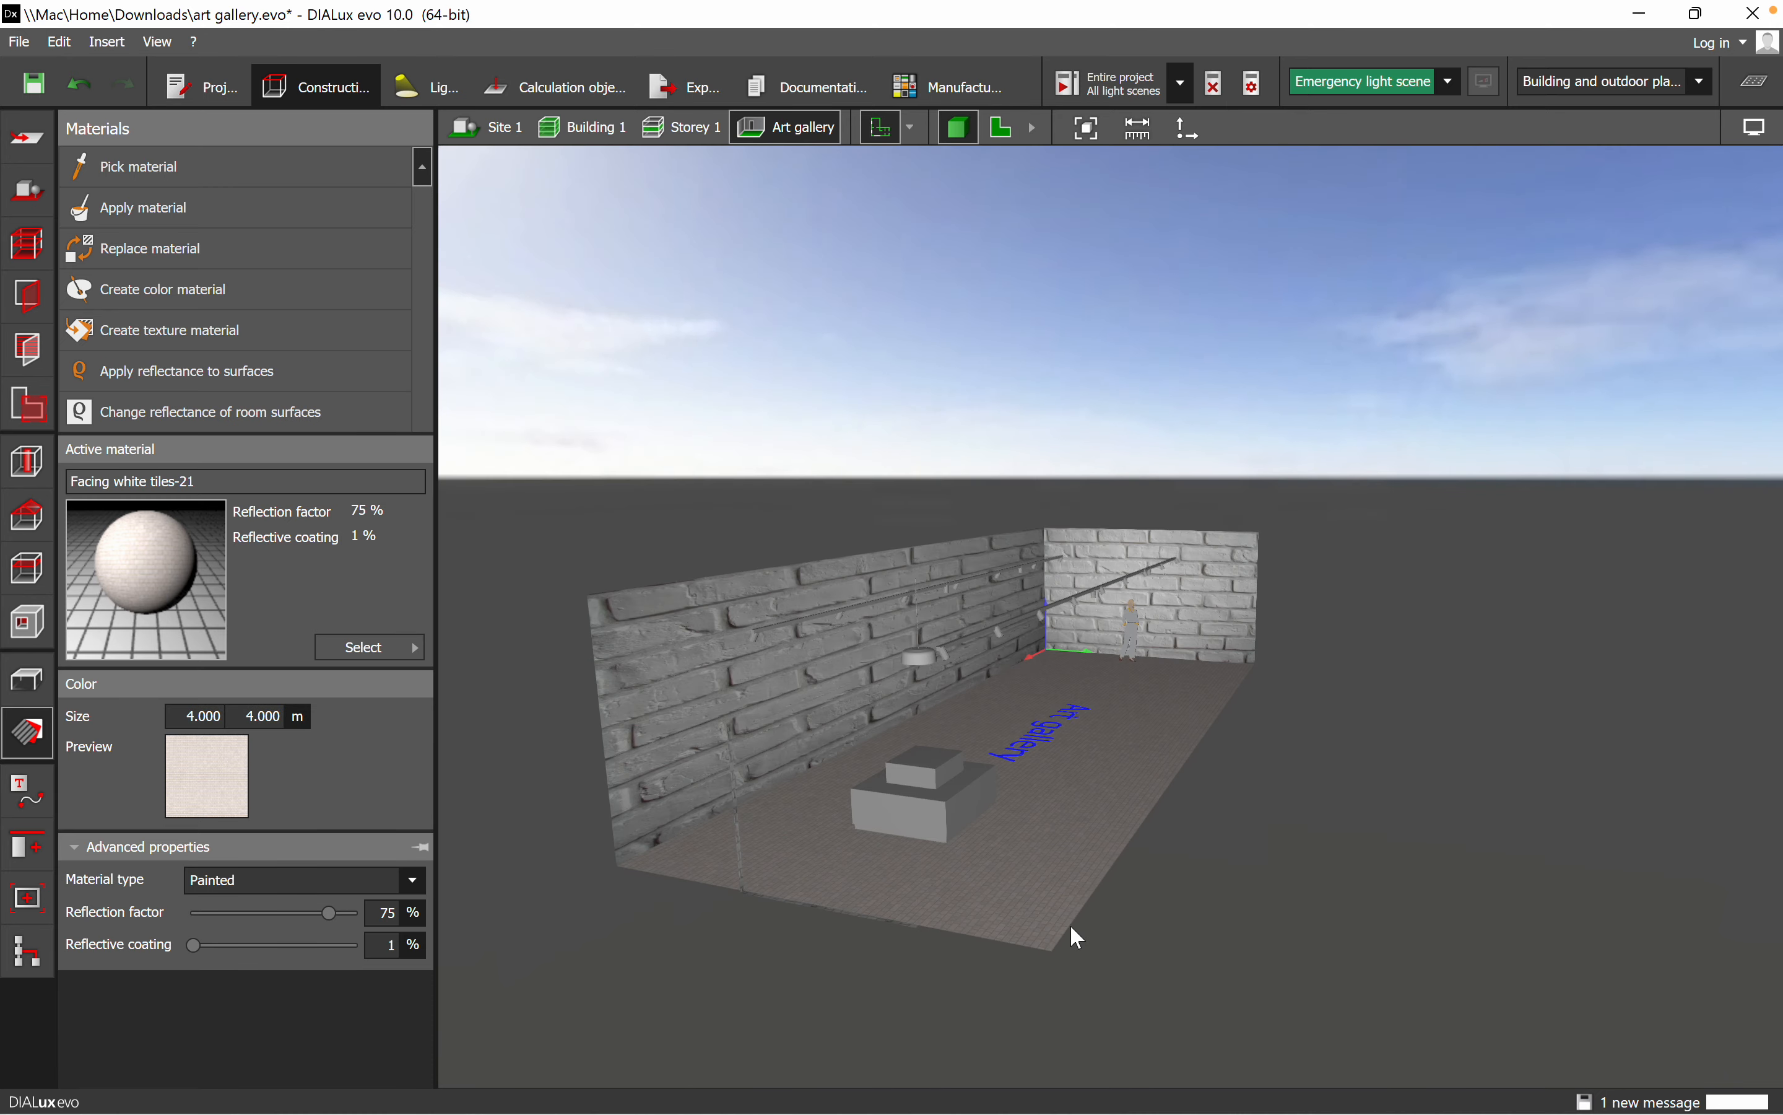
# - Create a texture material from the black marble image and apply it to the gallery floor
pyautogui.click(298, 337)
pyautogui.click(553, 243)
pyautogui.click(1016, 857)
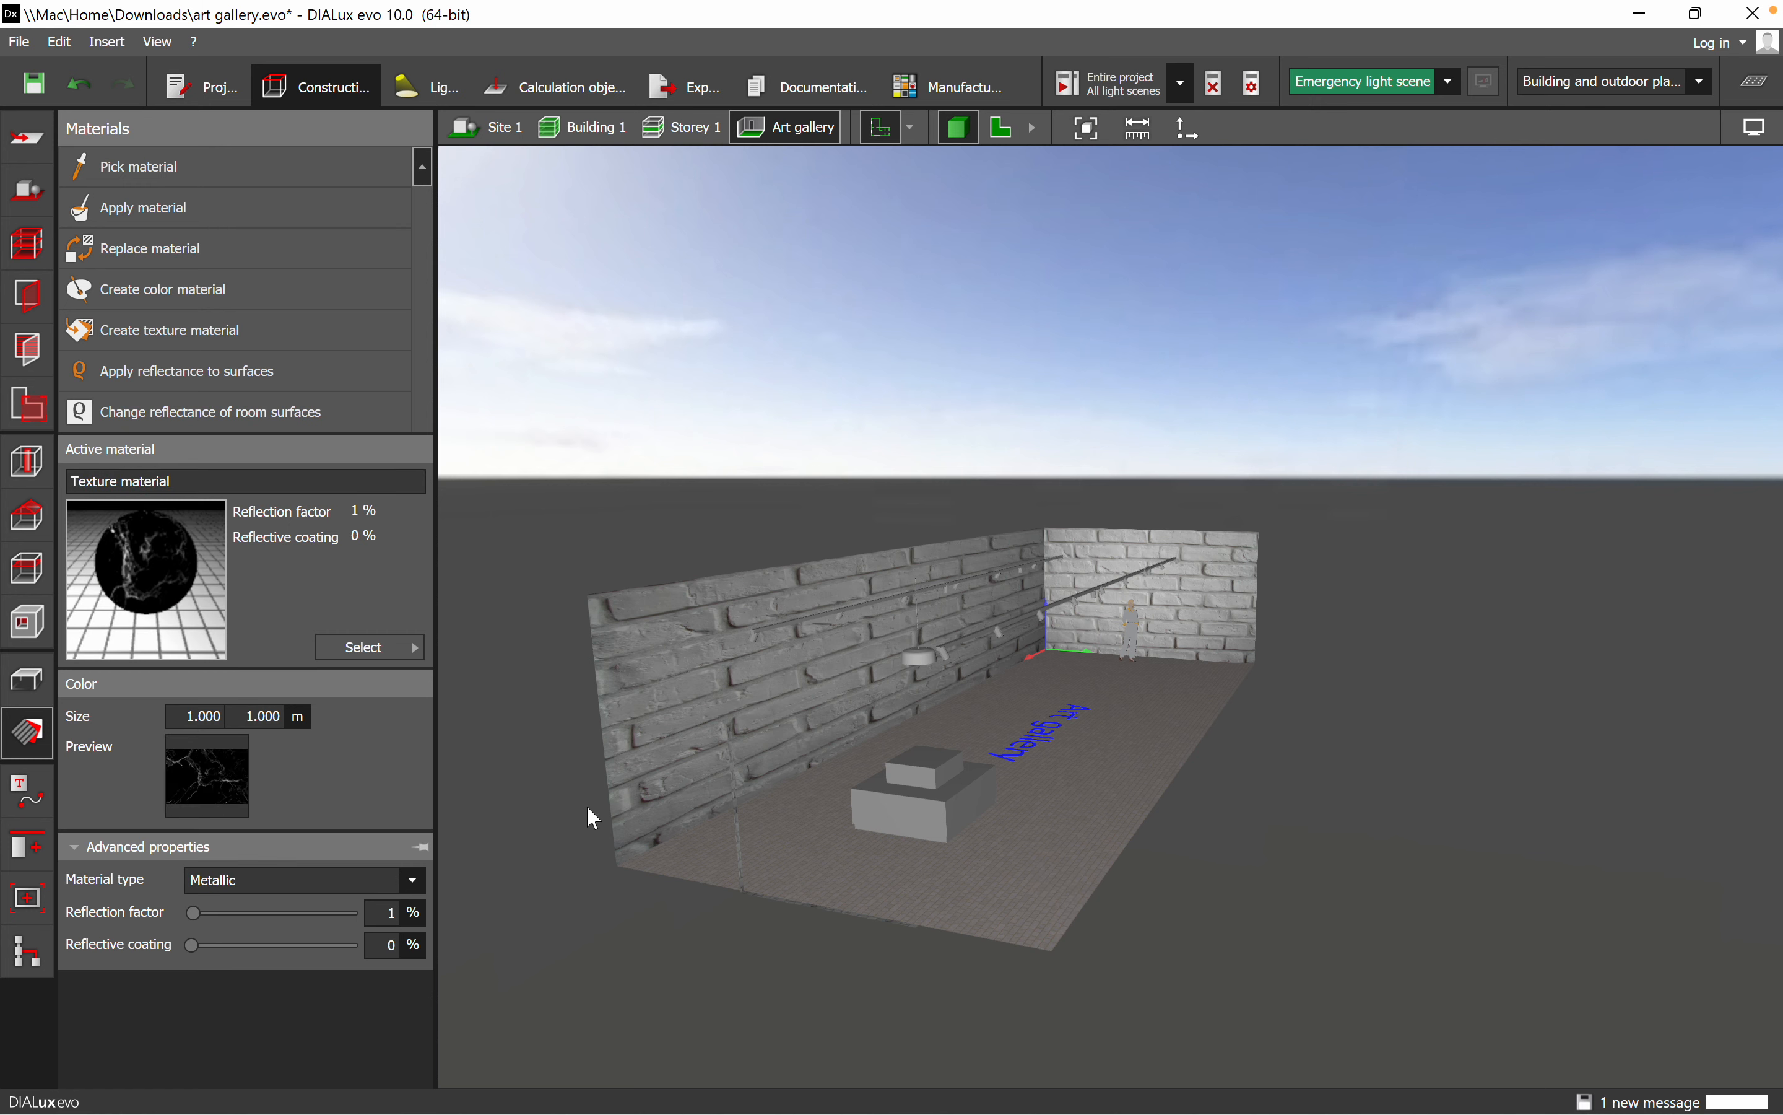
pyautogui.click(903, 873)
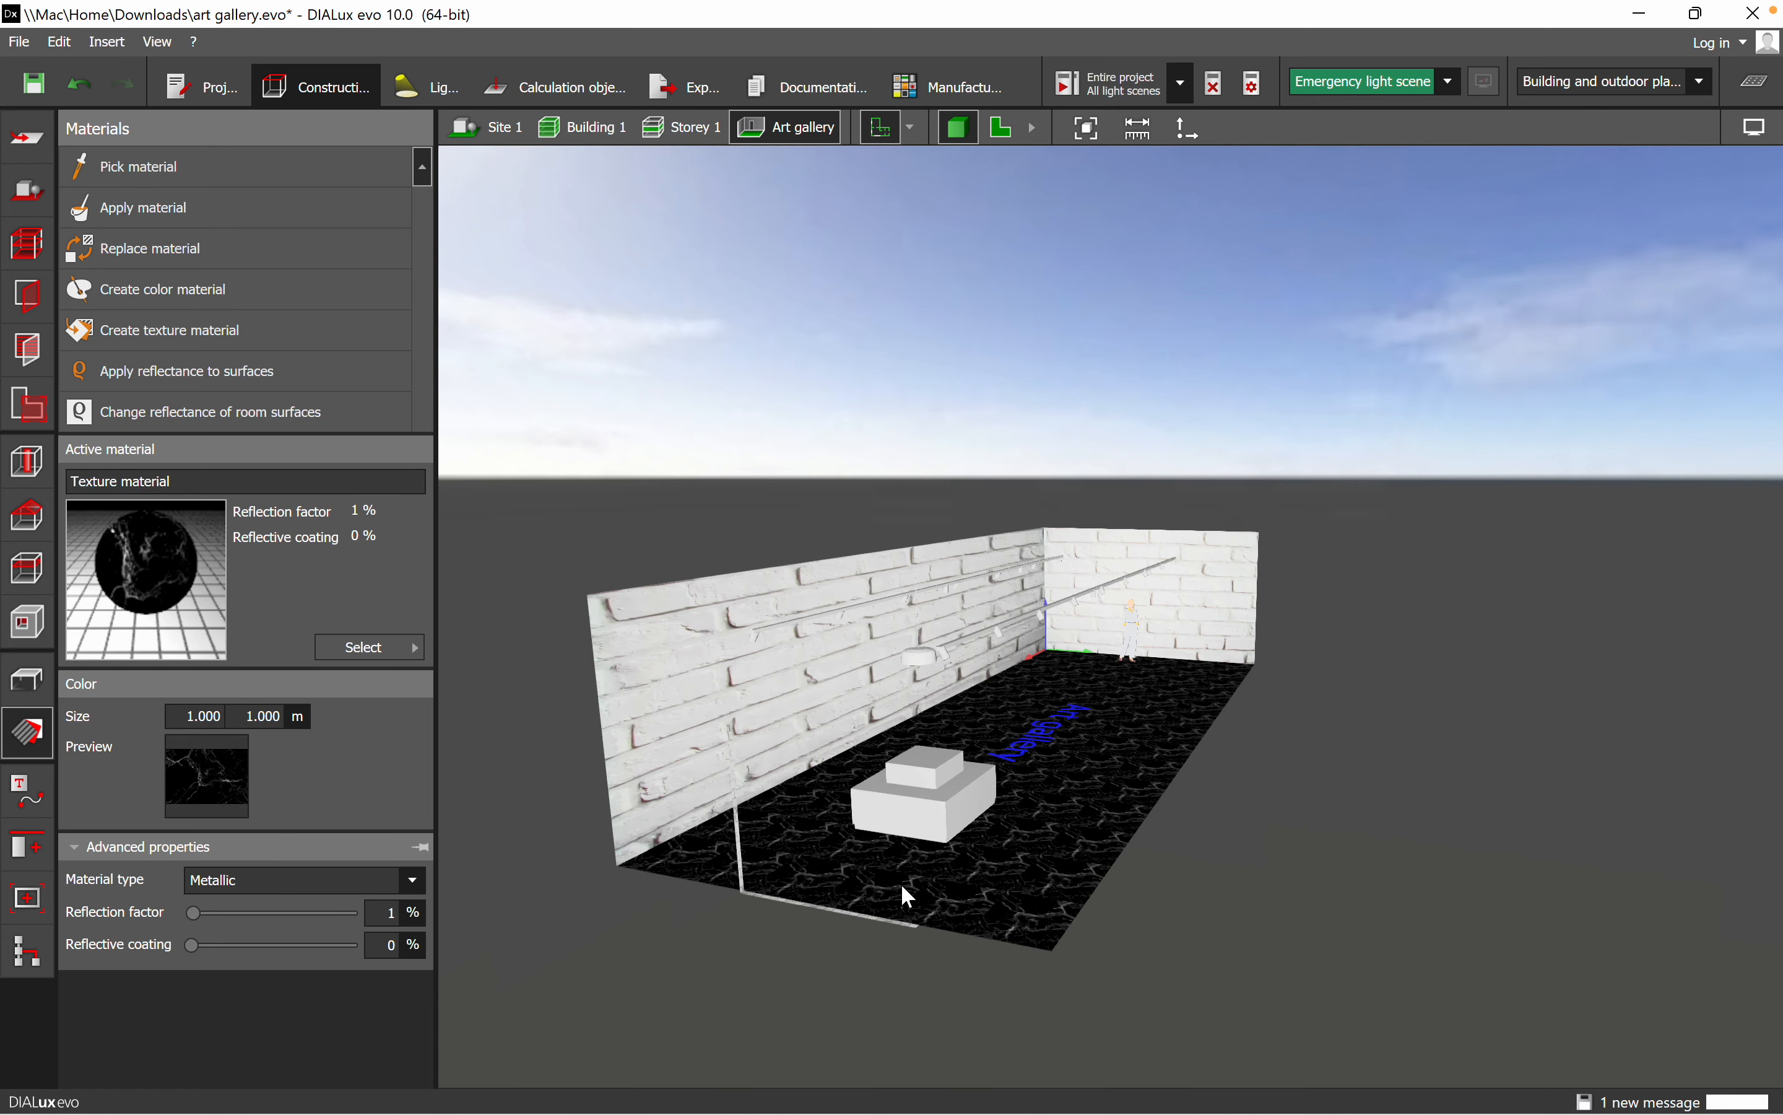
# - Widen the black marble texture on the floor to 2.35 m
pyautogui.moveTo(968, 992); pyautogui.dragTo(896, 1013, button='right')
pyautogui.moveTo(1306, 777); pyautogui.dragTo(819, 832, button='right')
pyautogui.scroll(5, 812, 825)
pyautogui.scroll(-5, 812, 825)
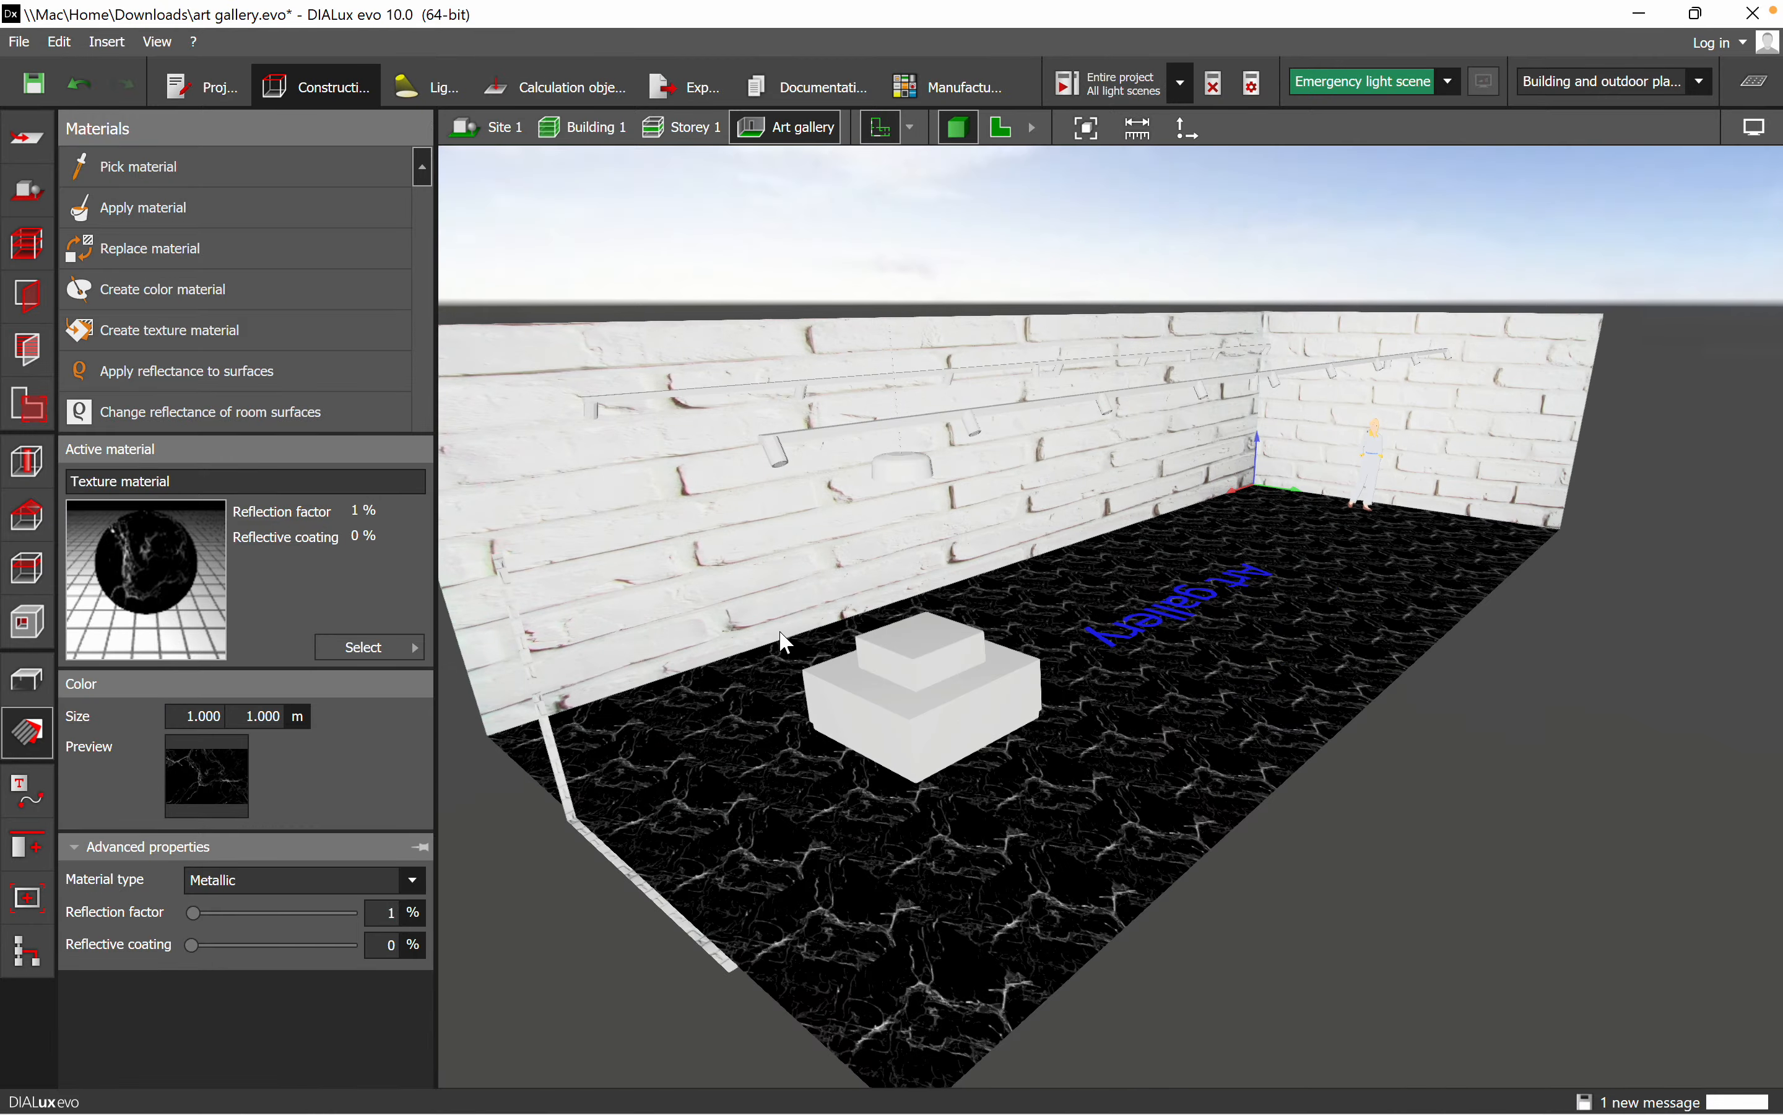
pyautogui.moveTo(1376, 902); pyautogui.dragTo(765, 772, button='right')
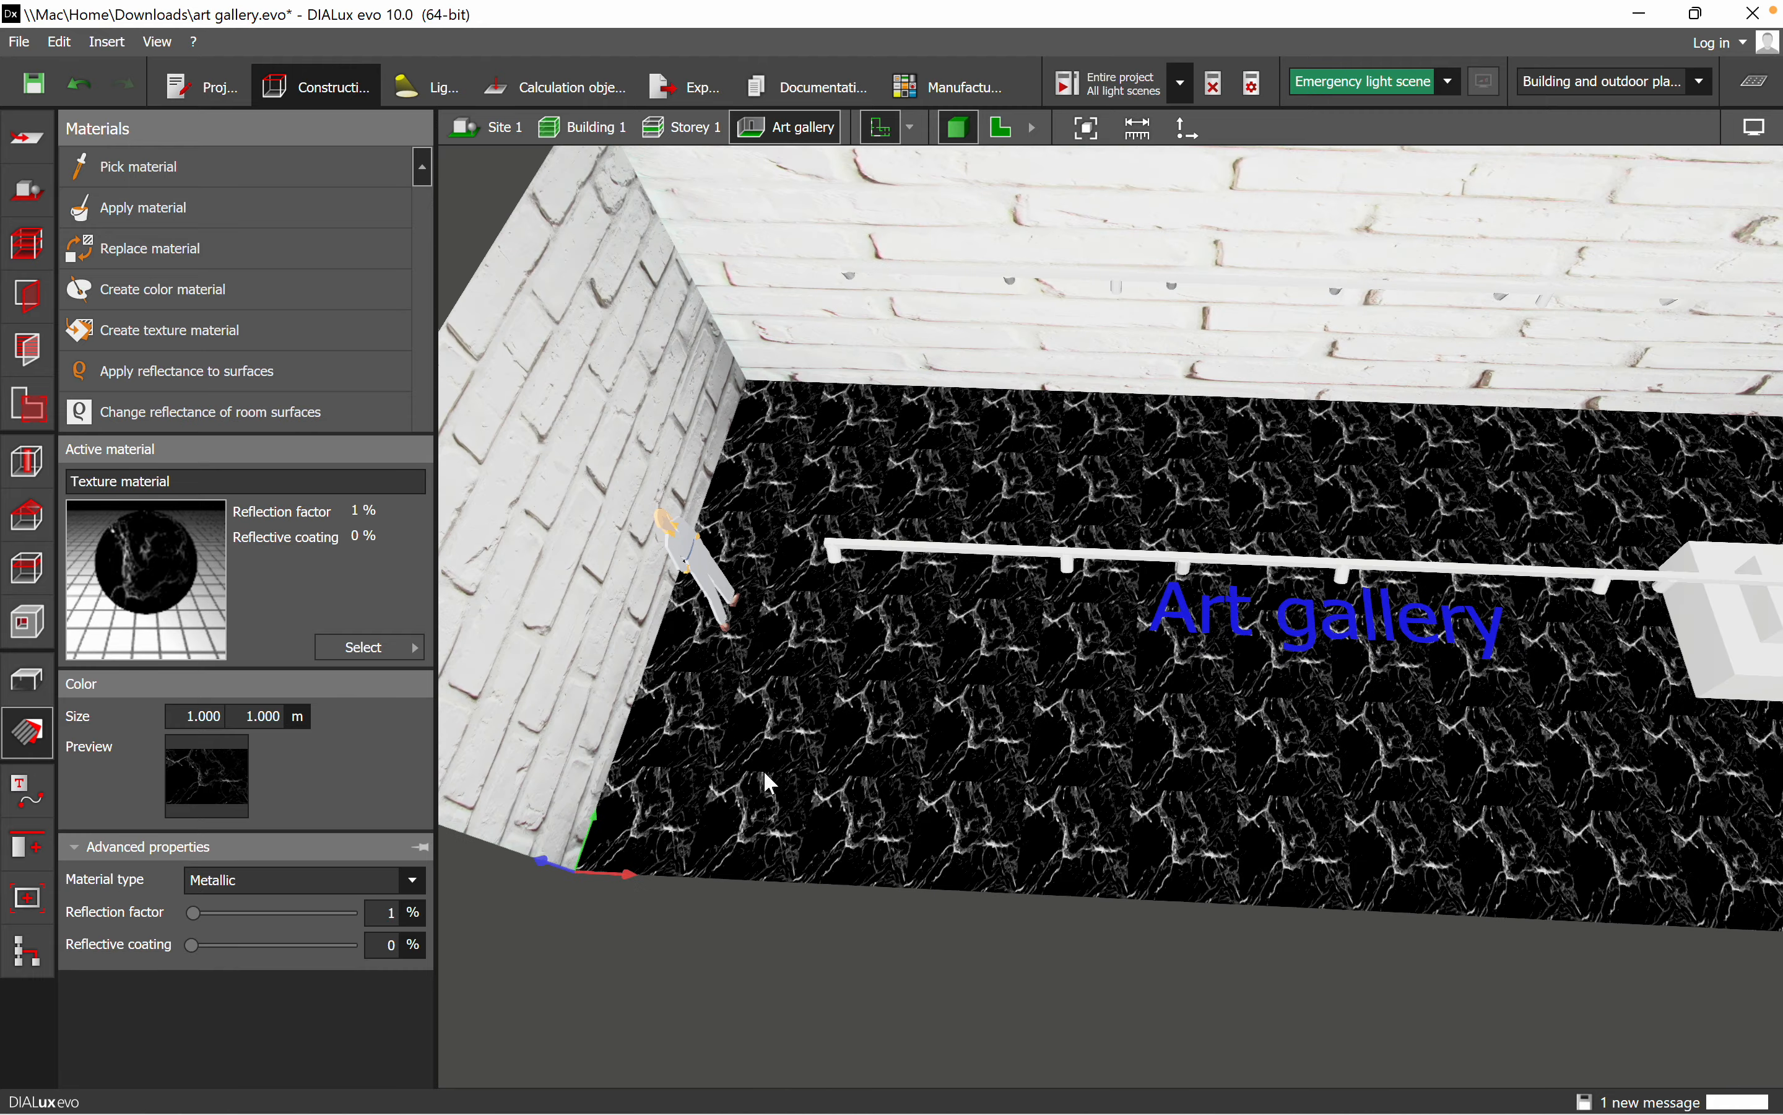
pyautogui.click(716, 797)
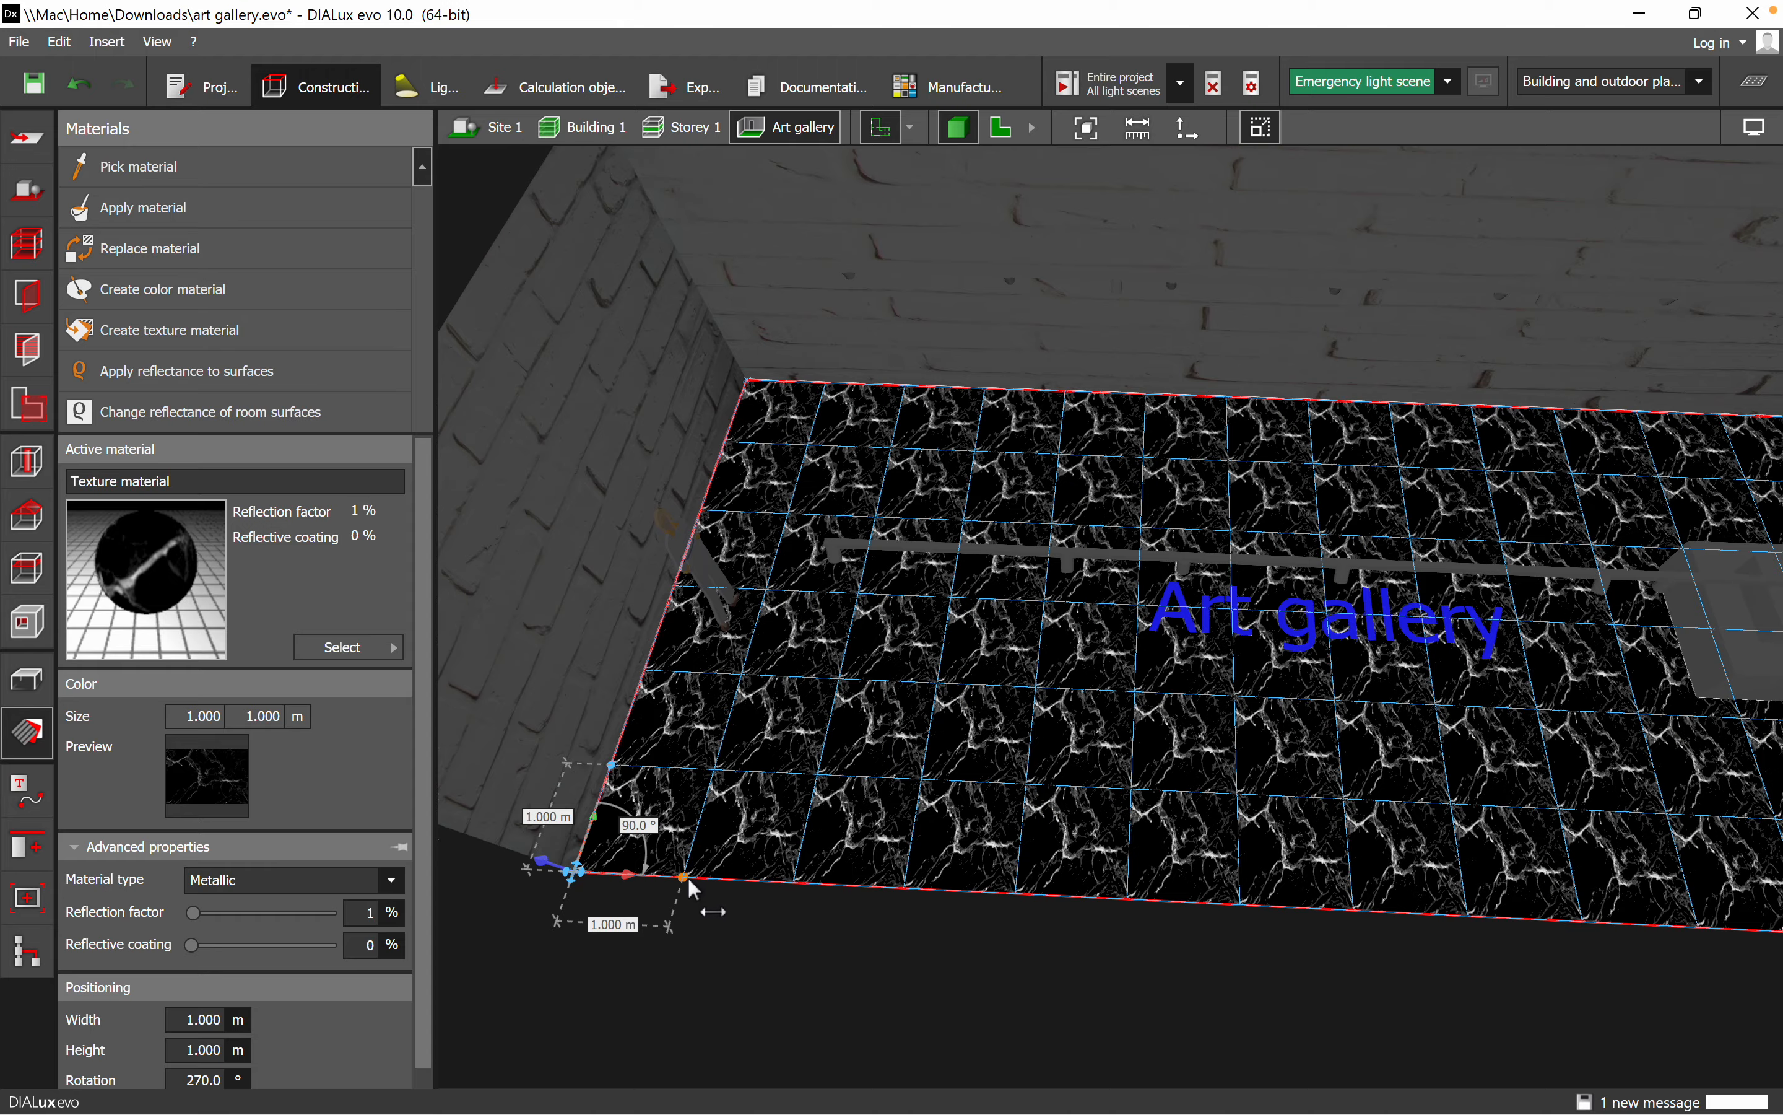
pyautogui.moveTo(691, 888); pyautogui.dragTo(833, 888)
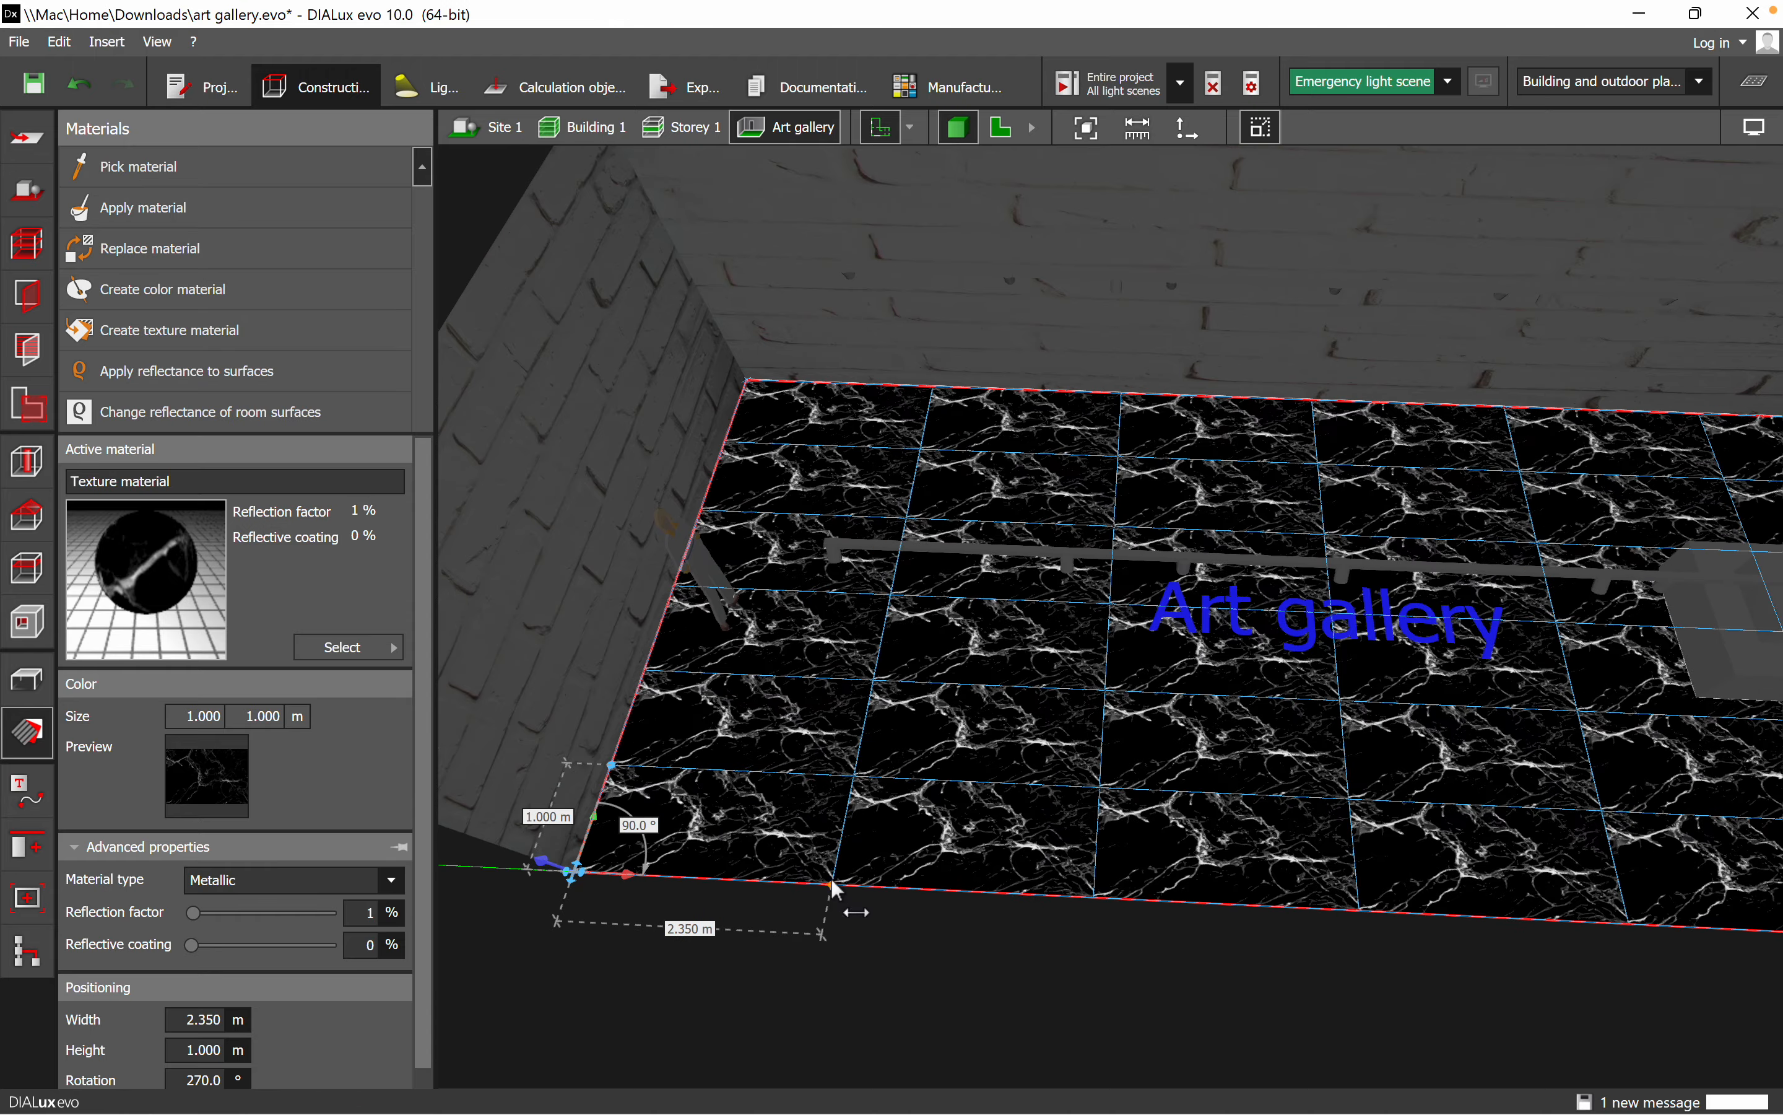
pyautogui.click(985, 966)
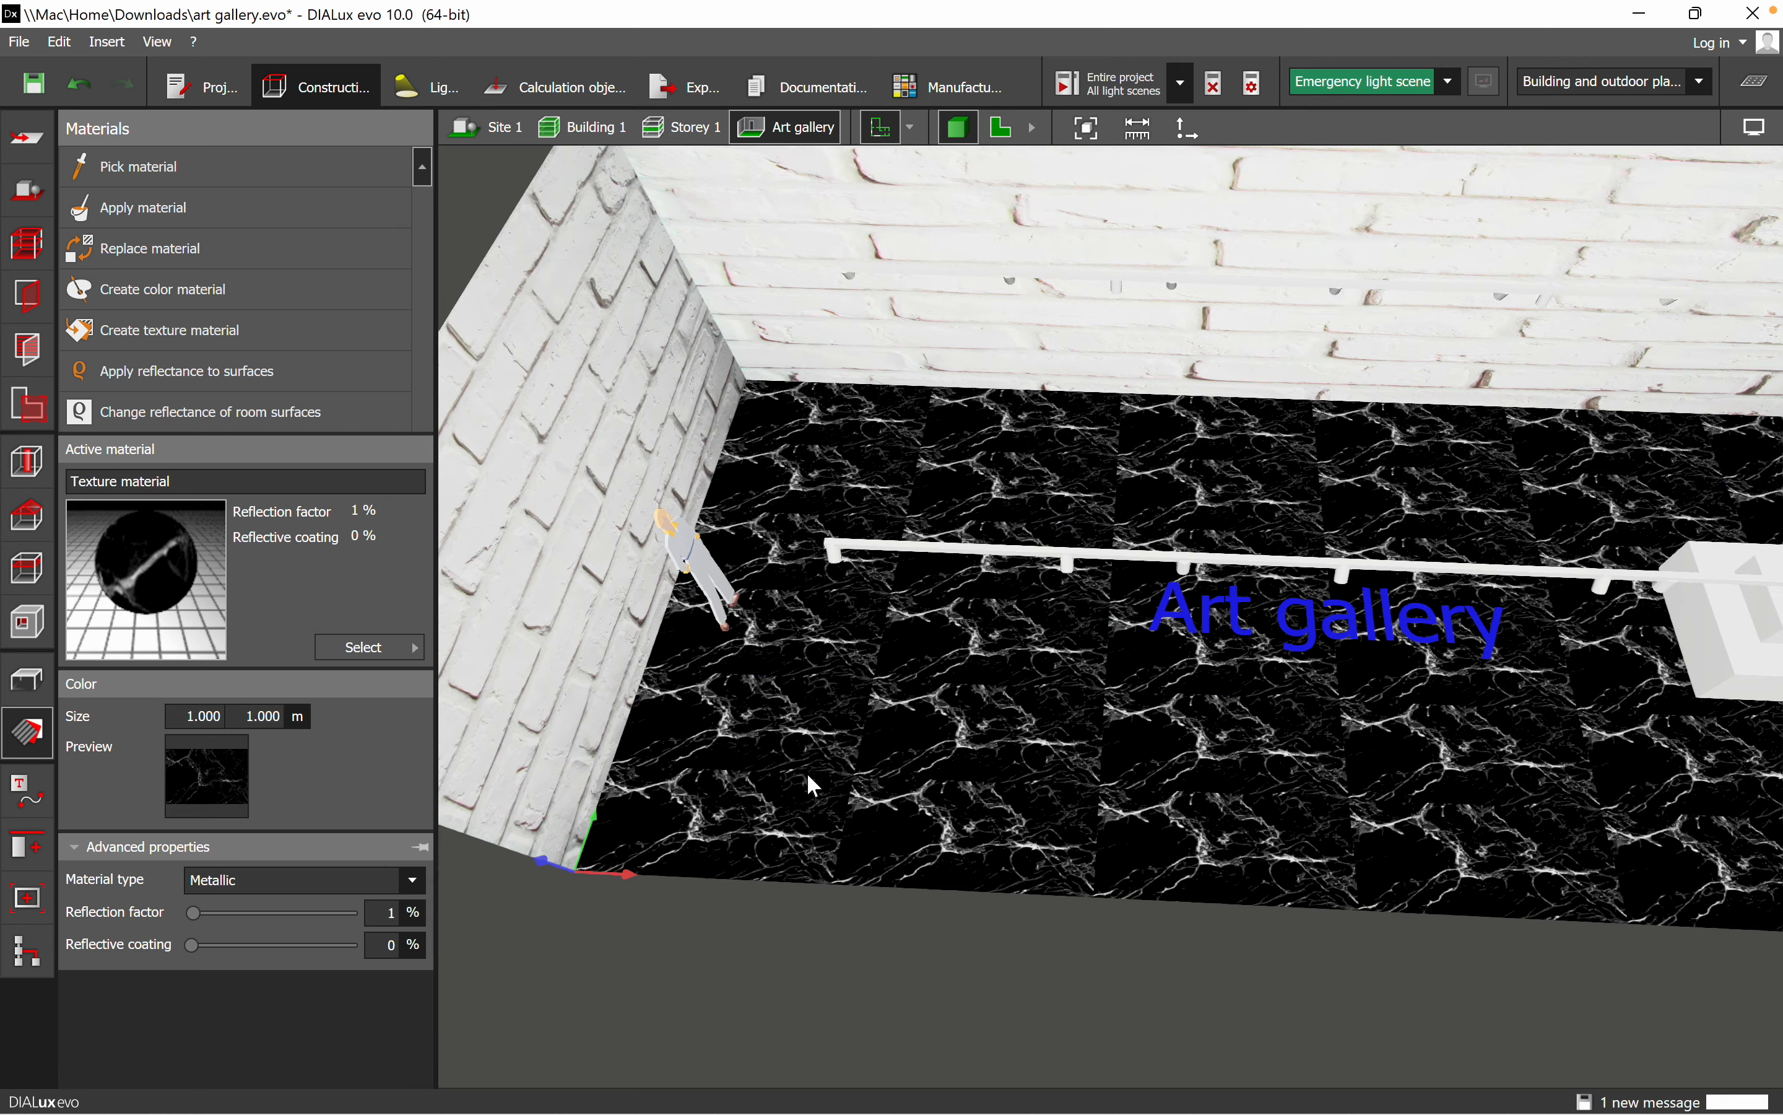
# - Stretch the black marble texture over the whole floor, 13.95 m wide and 6 m high
pyautogui.scroll(-3, 809, 786)
pyautogui.click(753, 800)
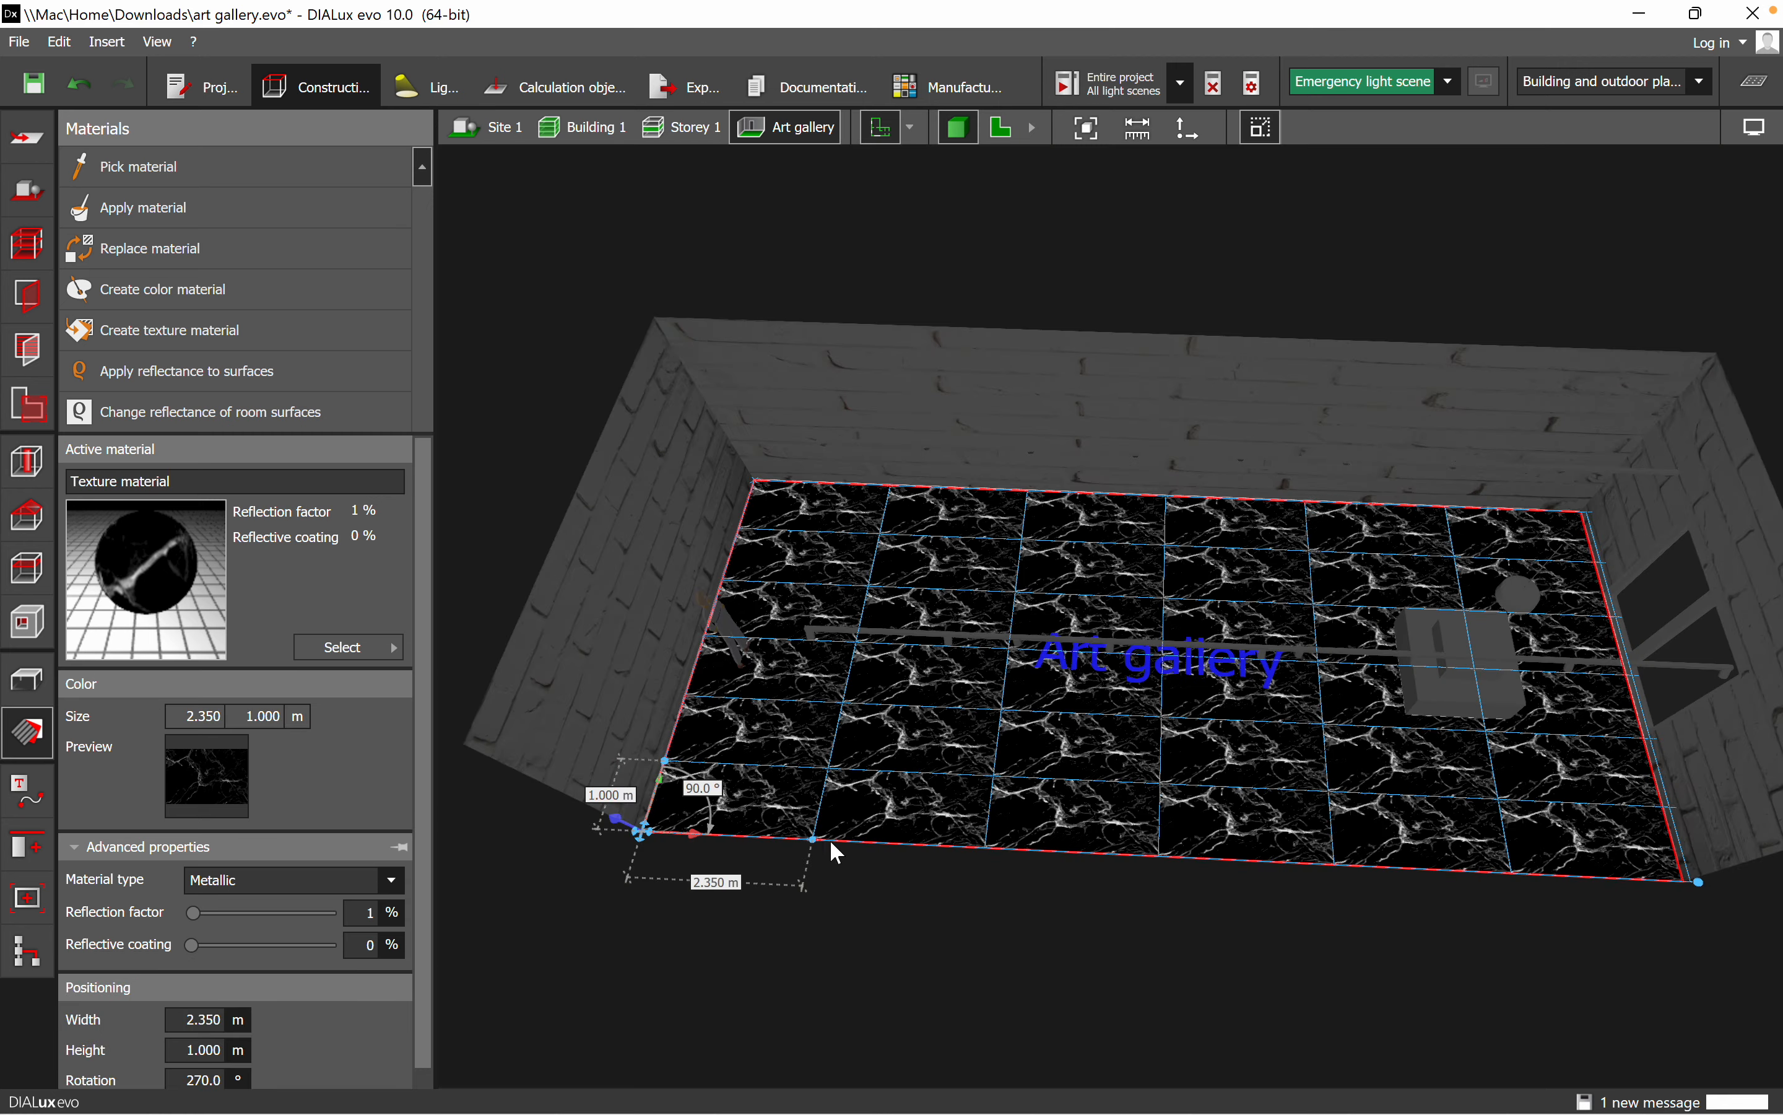
pyautogui.moveTo(814, 842); pyautogui.dragTo(1679, 879)
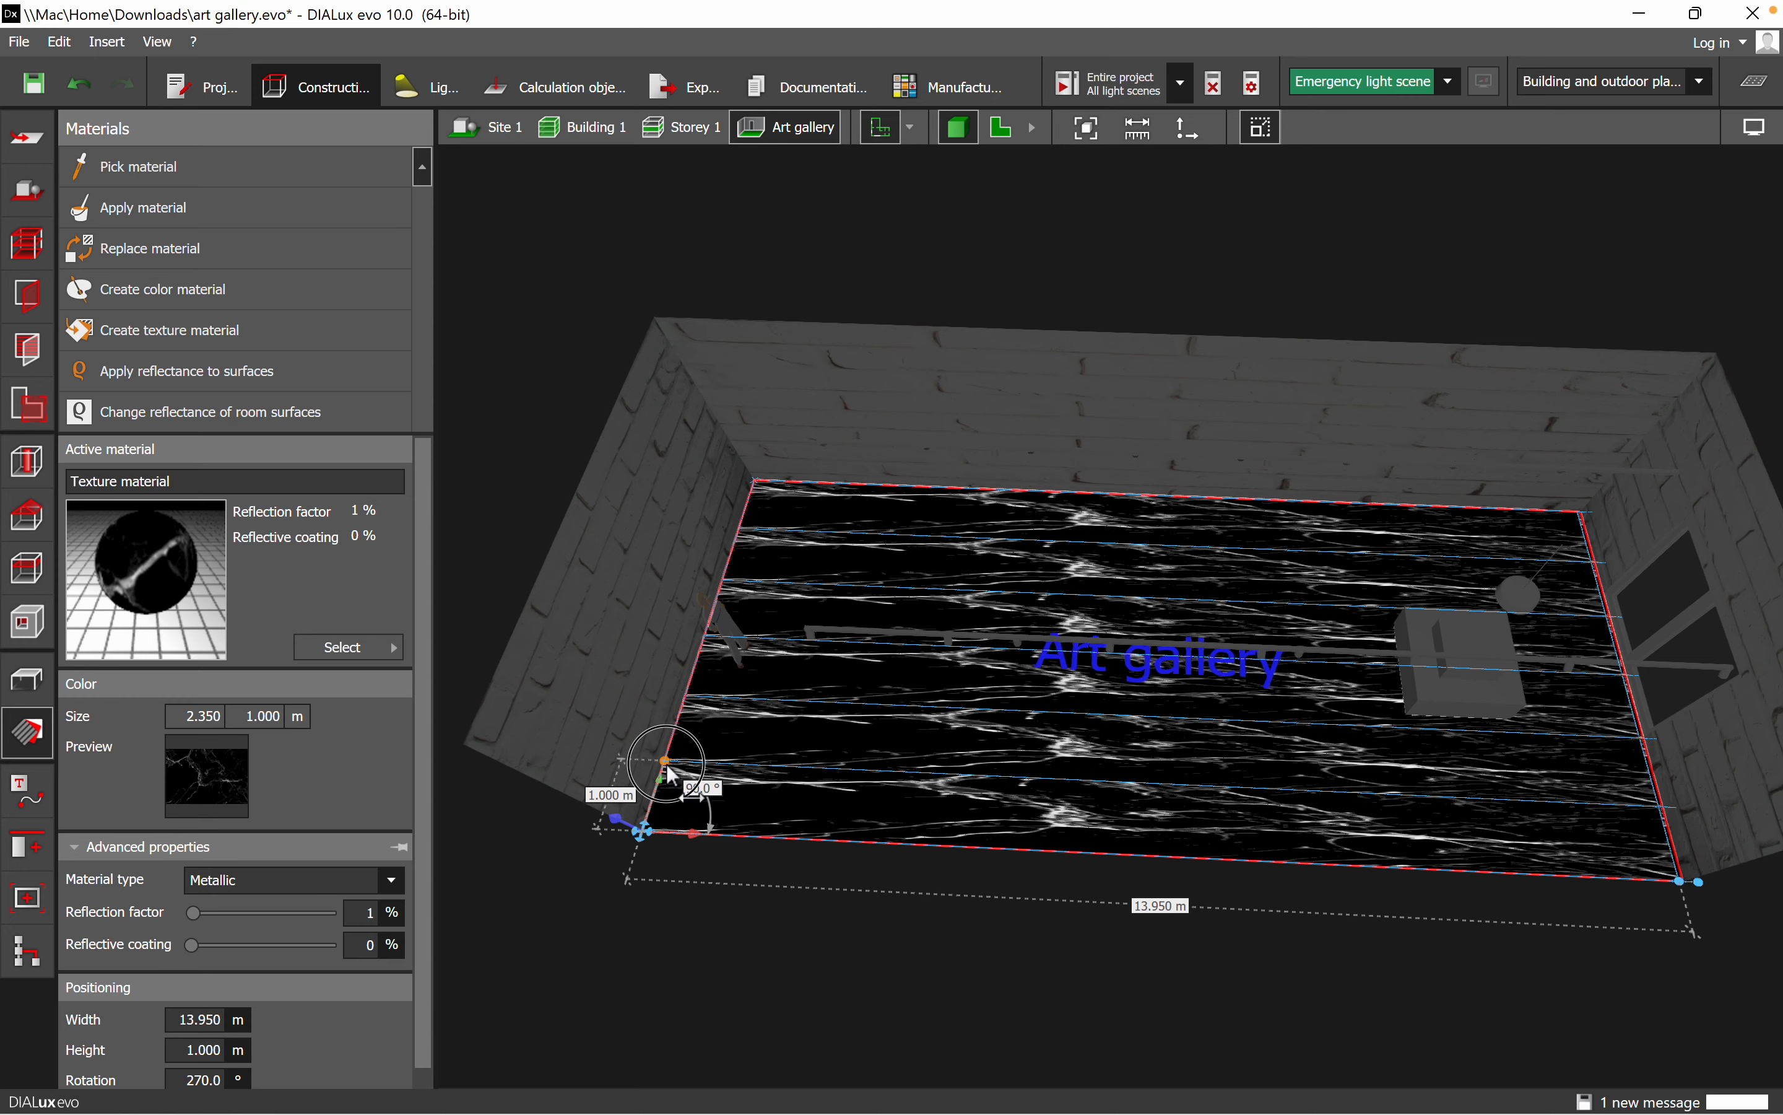
pyautogui.moveTo(667, 773); pyautogui.dragTo(748, 488)
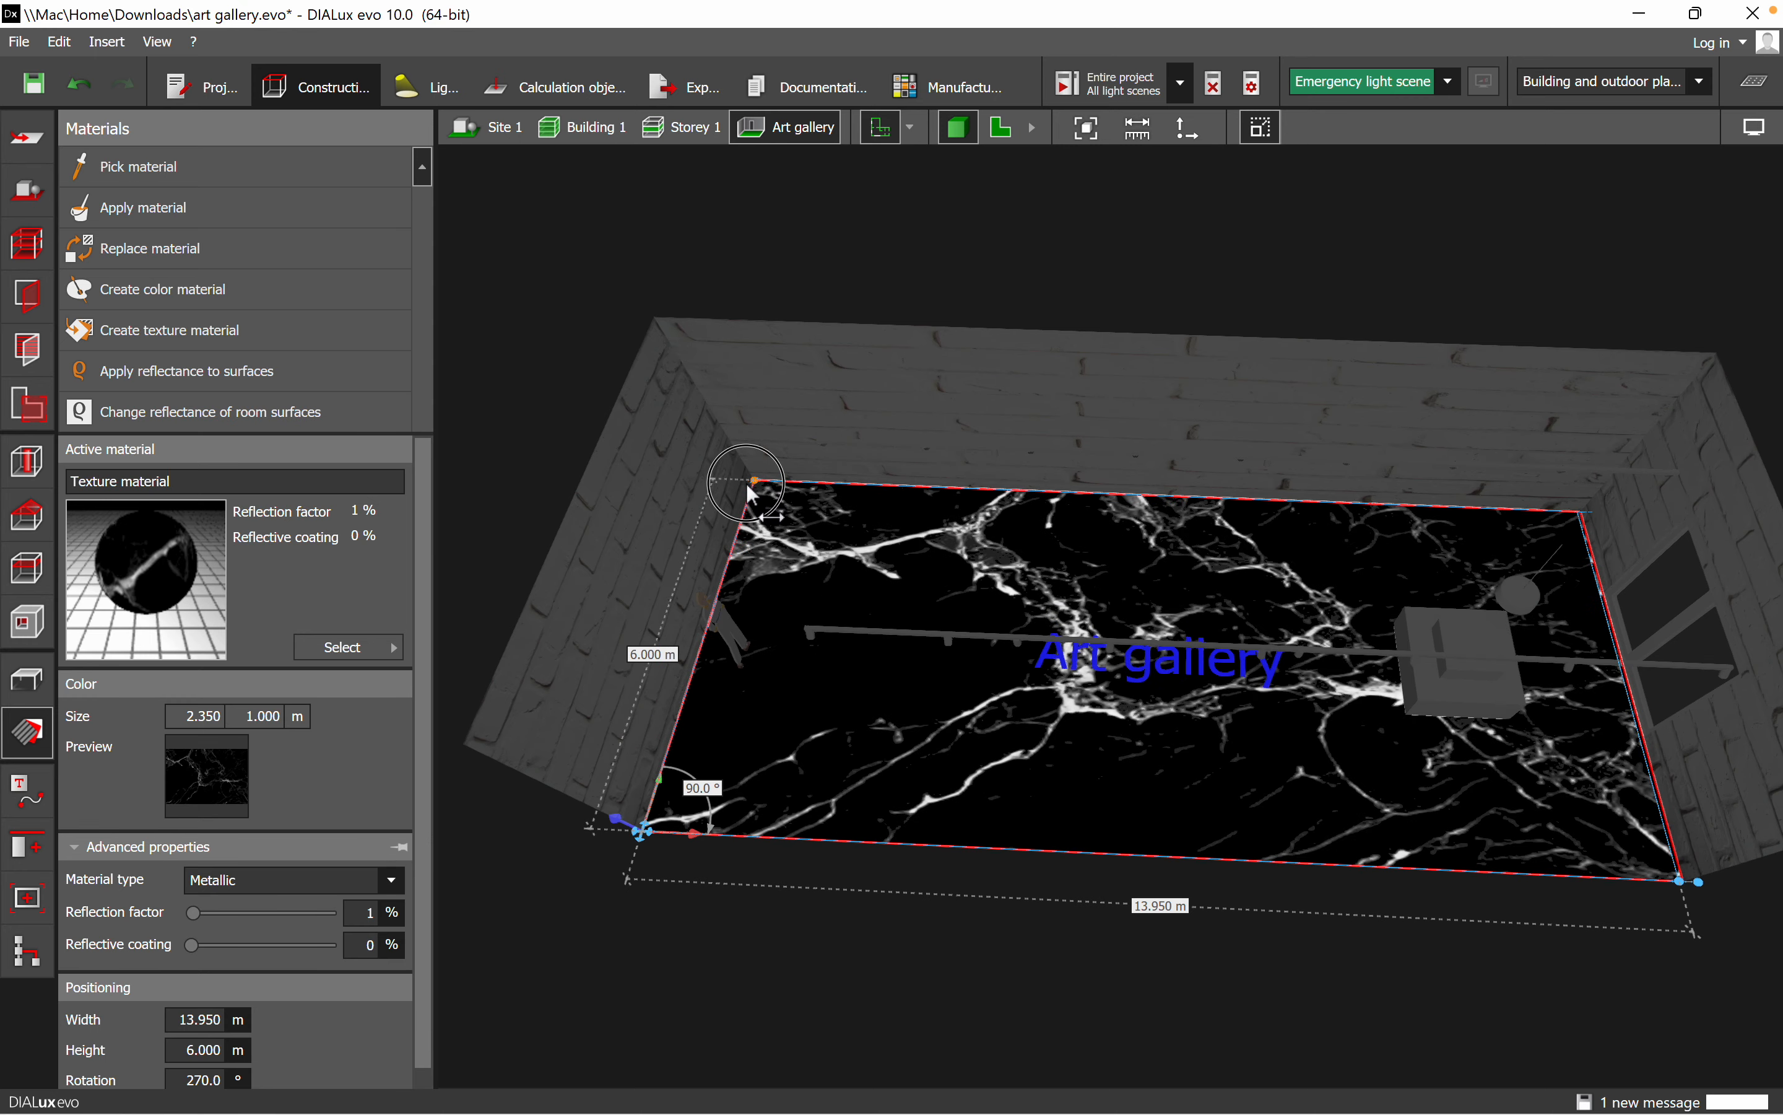
pyautogui.click(700, 936)
# - Examine the marble floor and the brick walls of the gallery from above and at eye level
pyautogui.moveTo(937, 957); pyautogui.dragTo(752, 619)
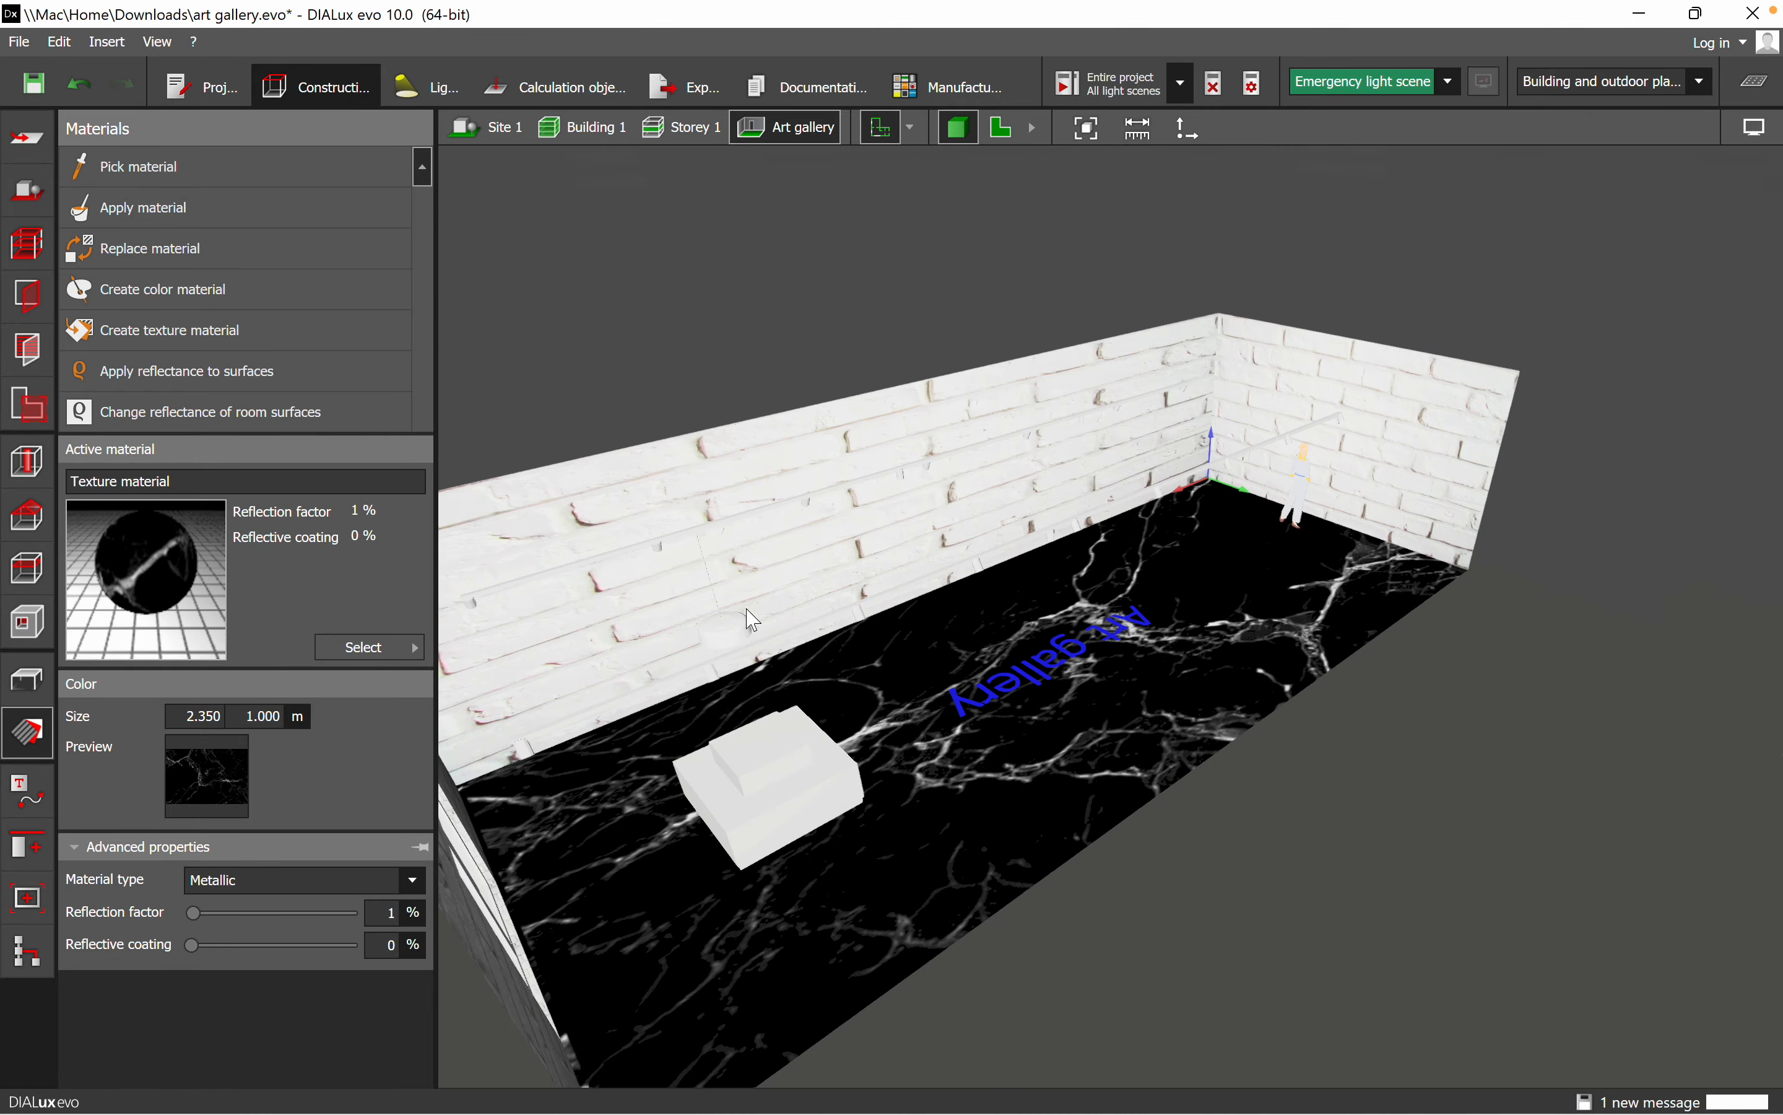
pyautogui.scroll(5, 752, 619)
pyautogui.moveTo(1033, 520); pyautogui.dragTo(1445, 992)
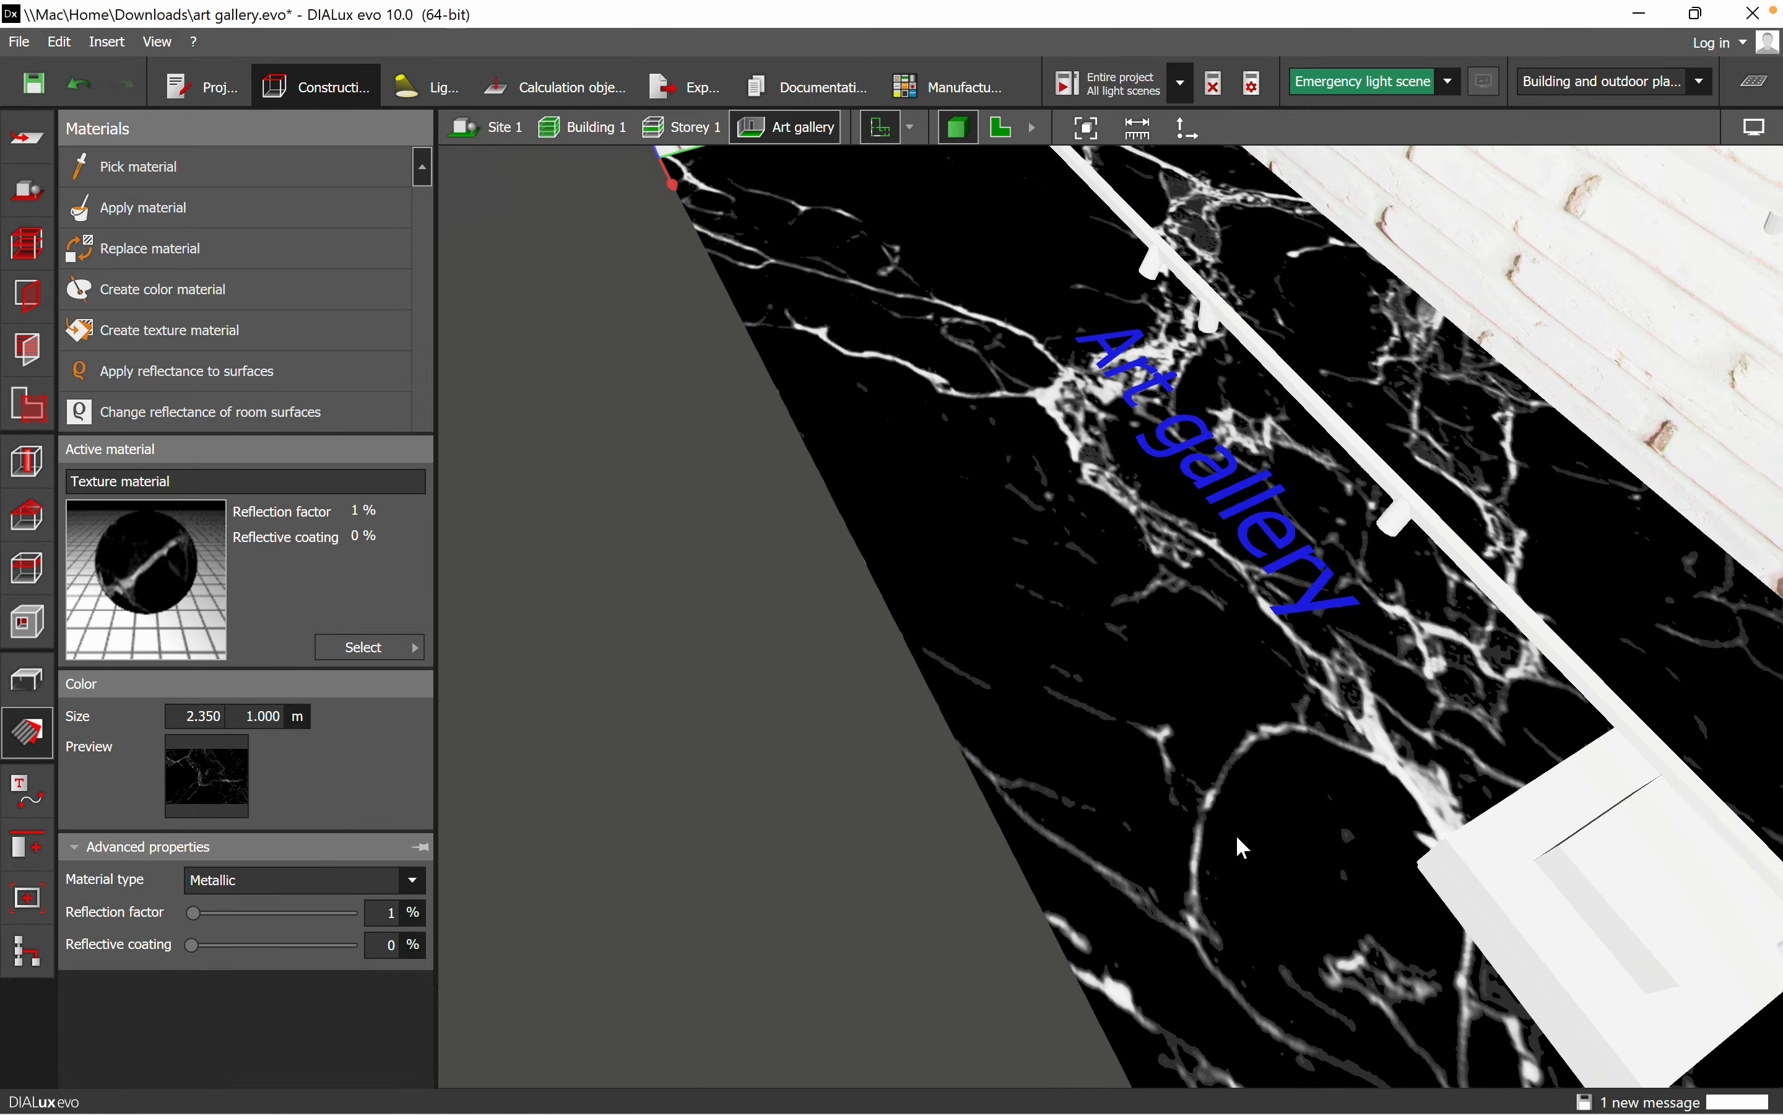
pyautogui.scroll(5, 1184, 739)
pyautogui.scroll(-5, 1184, 740)
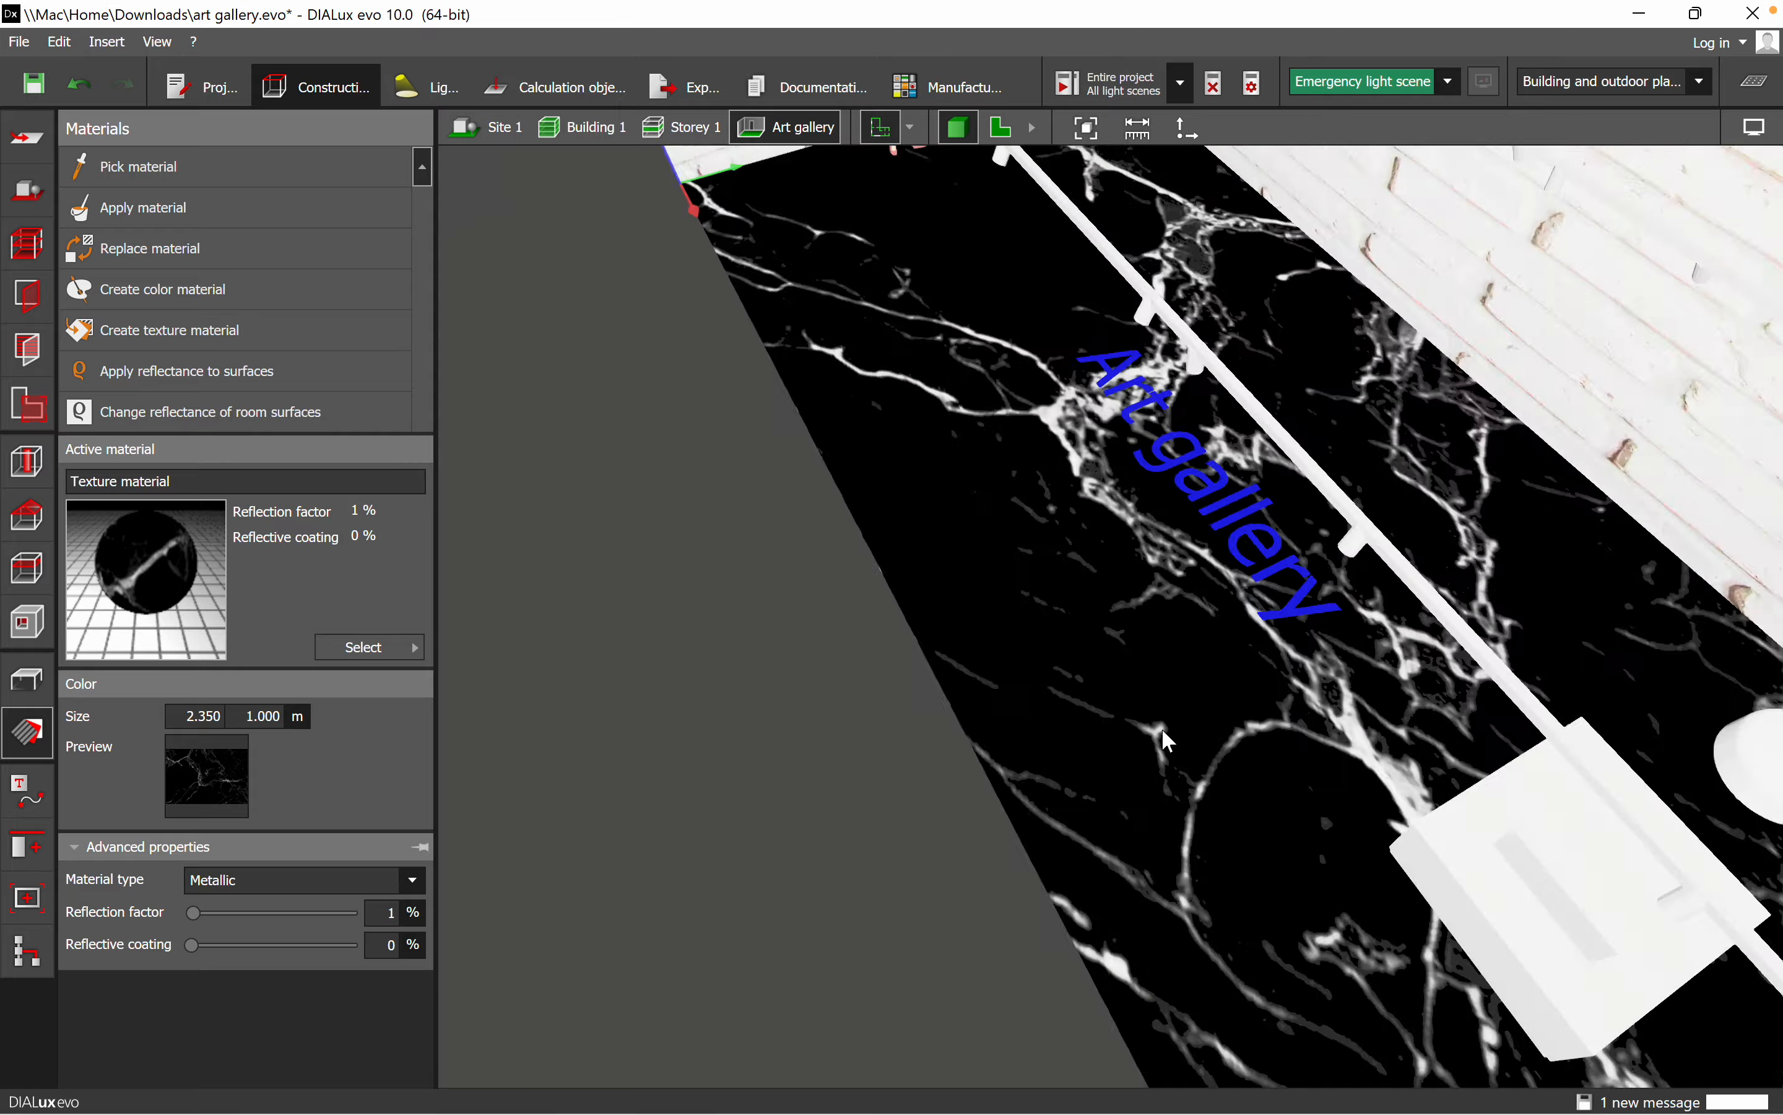
pyautogui.moveTo(1163, 730); pyautogui.dragTo(1165, 653)
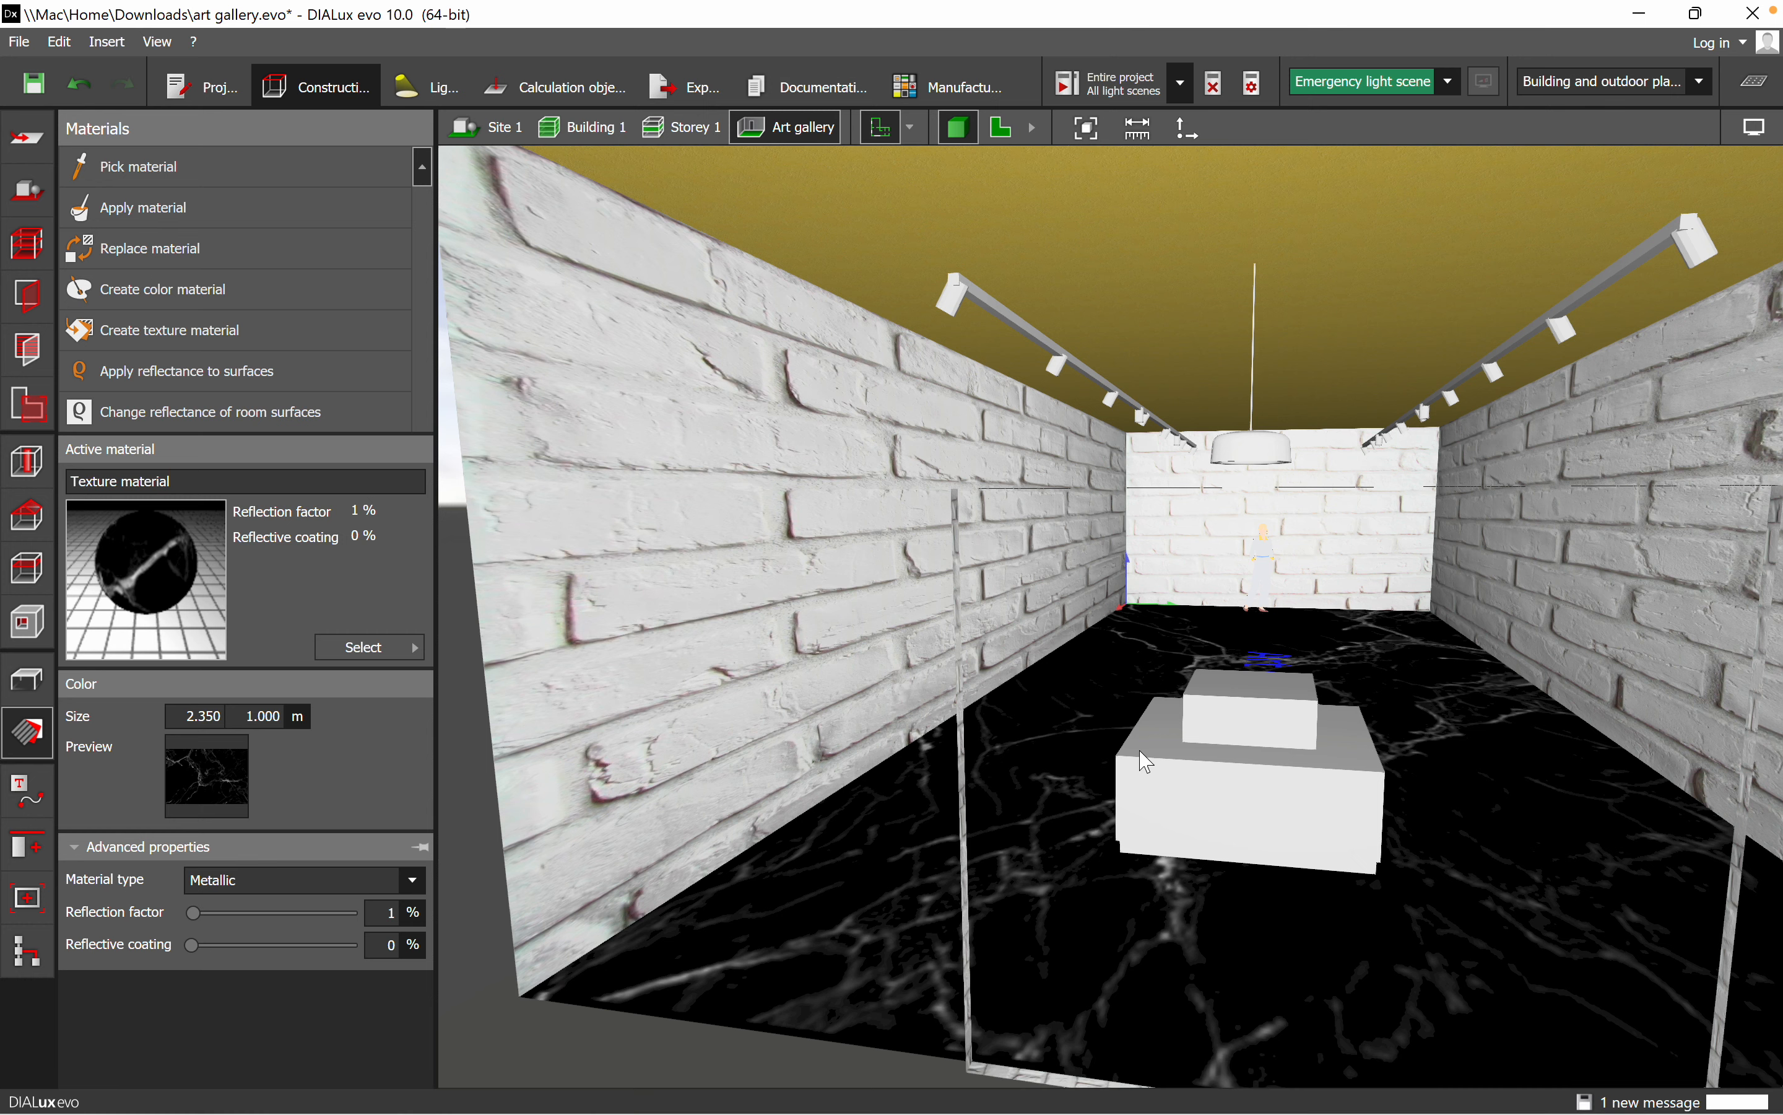
pyautogui.moveTo(1144, 892); pyautogui.dragTo(1153, 858, button='middle')
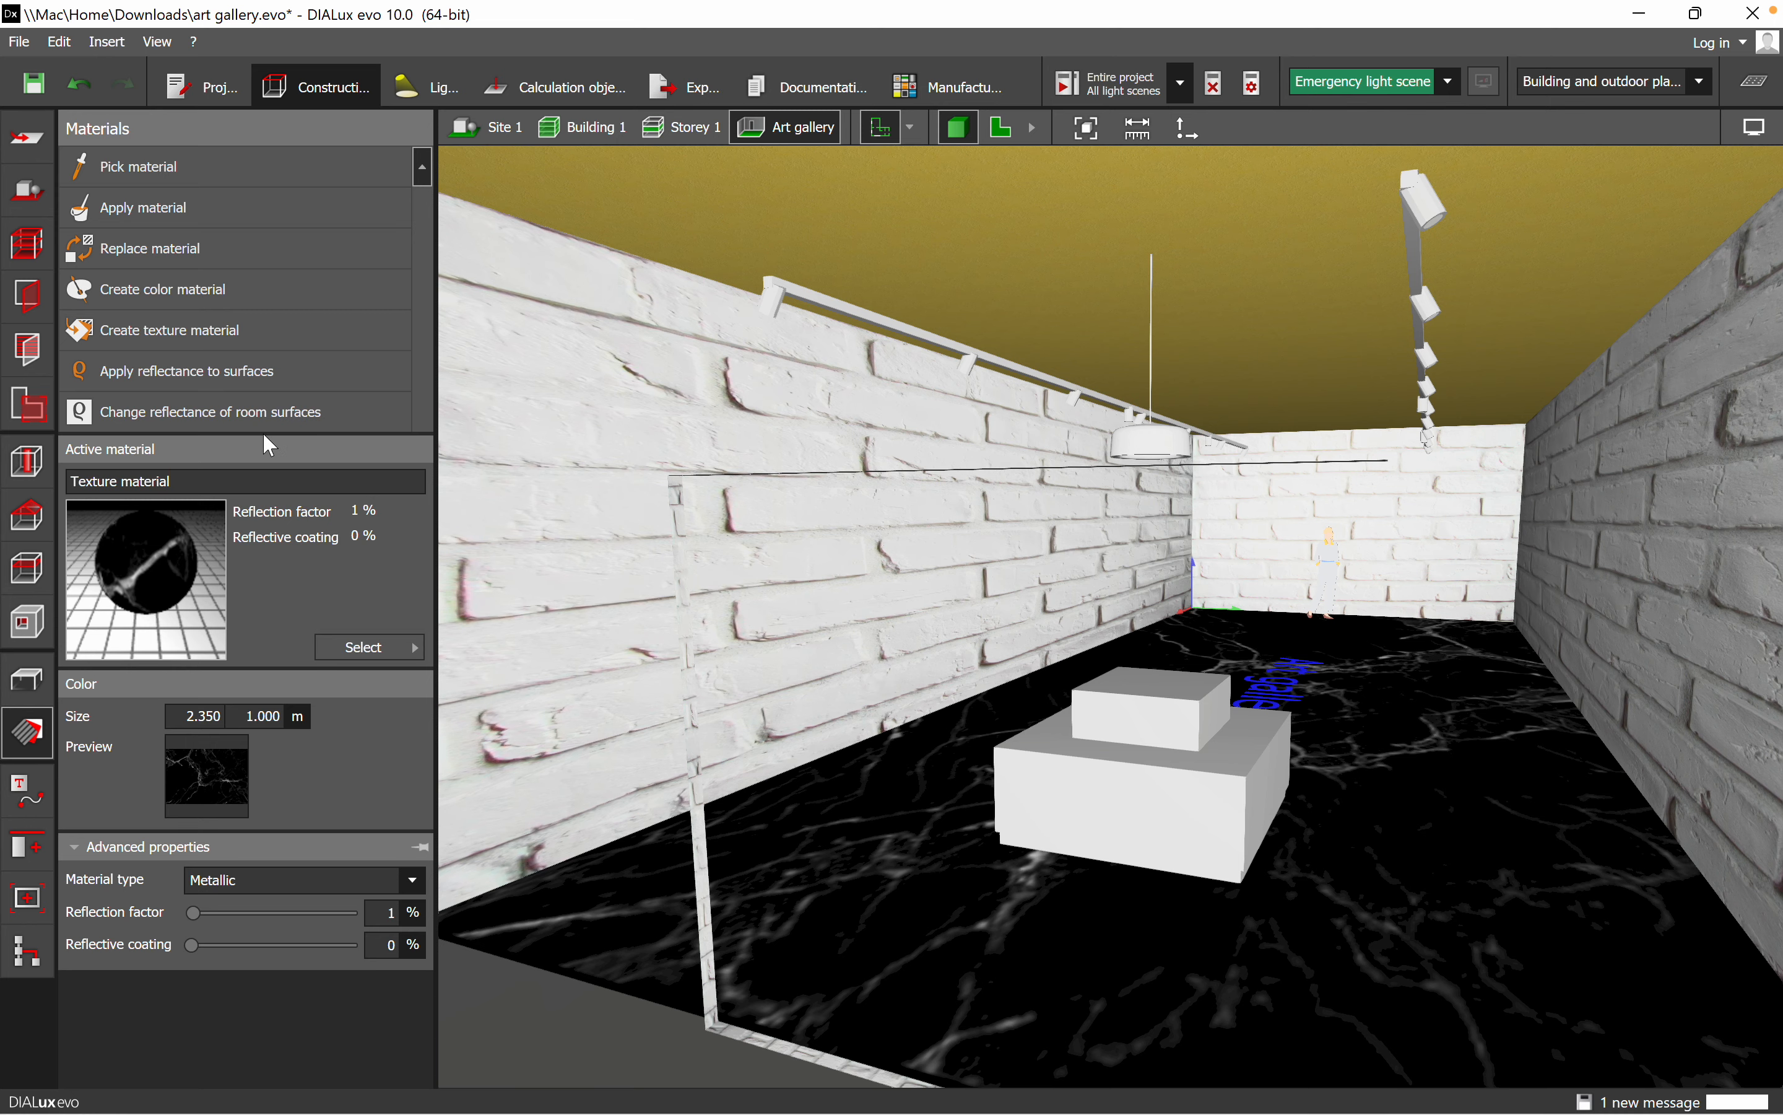
pyautogui.scroll(2, 448, 622)
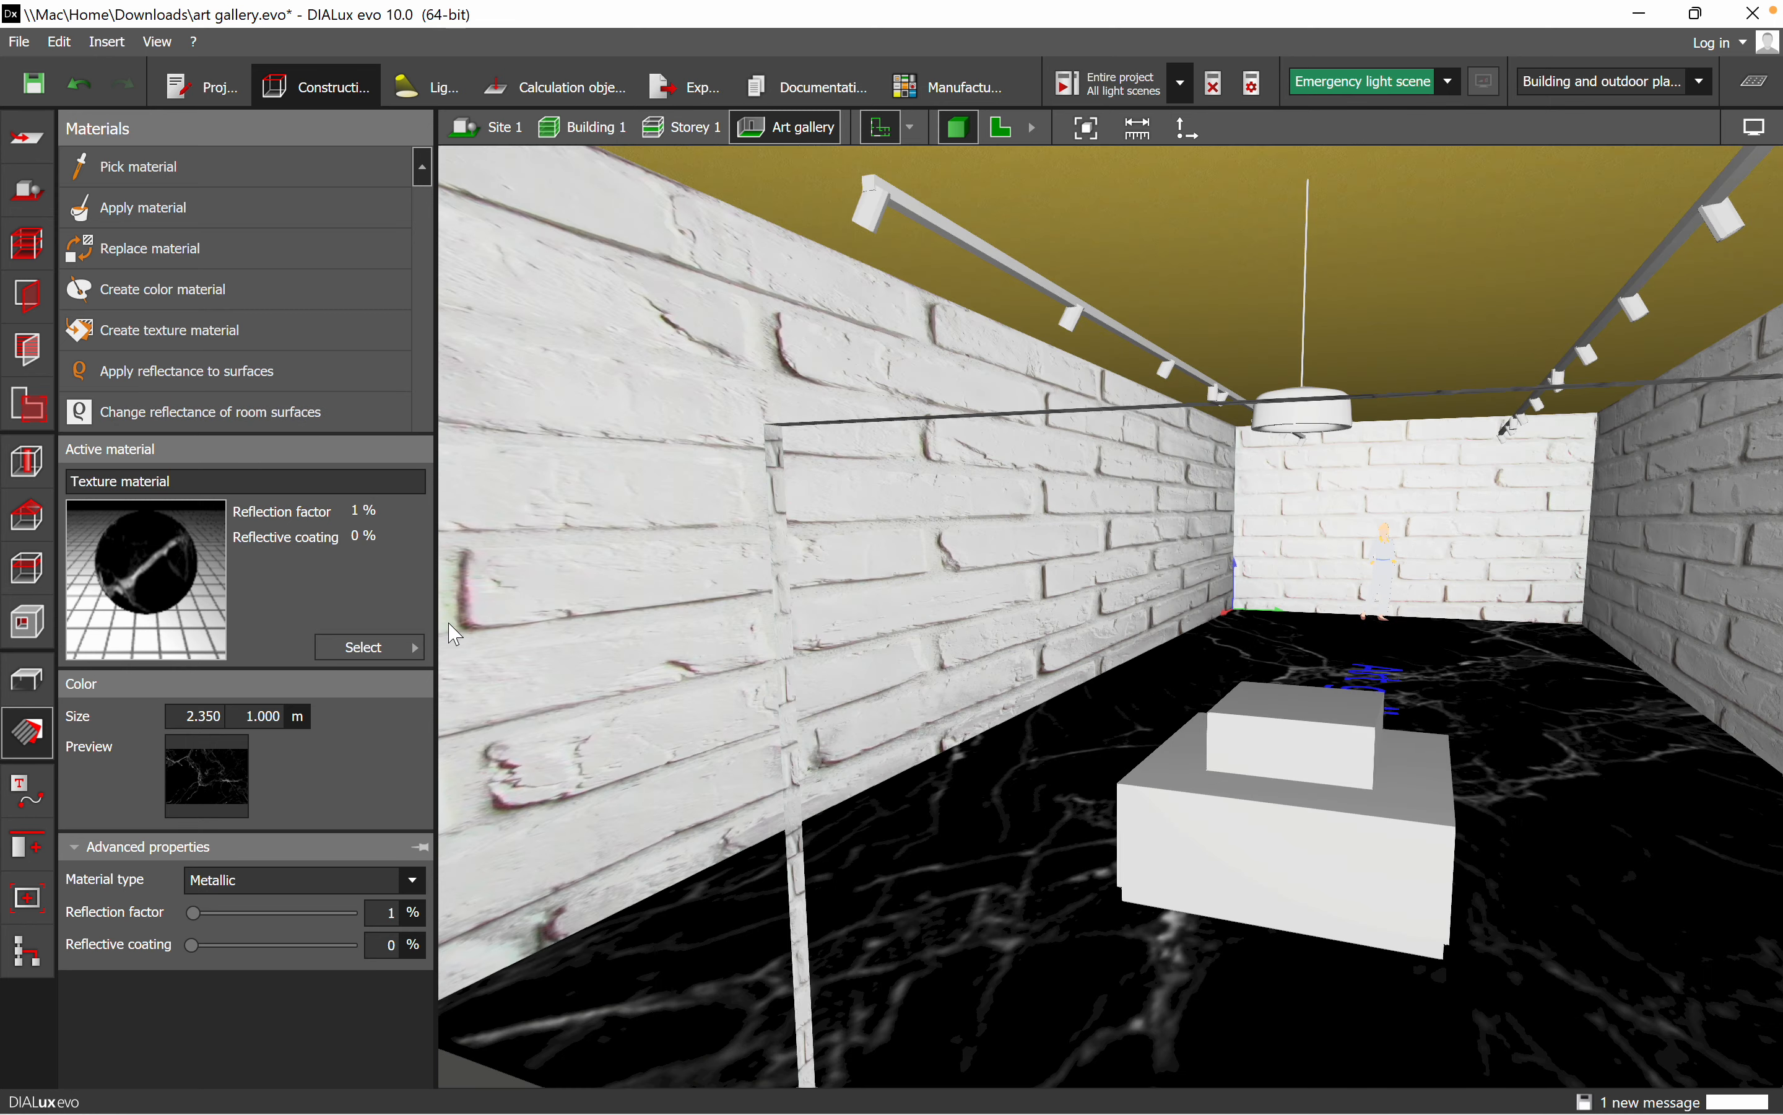
pyautogui.moveTo(807, 680); pyautogui.dragTo(662, 682, button='middle')
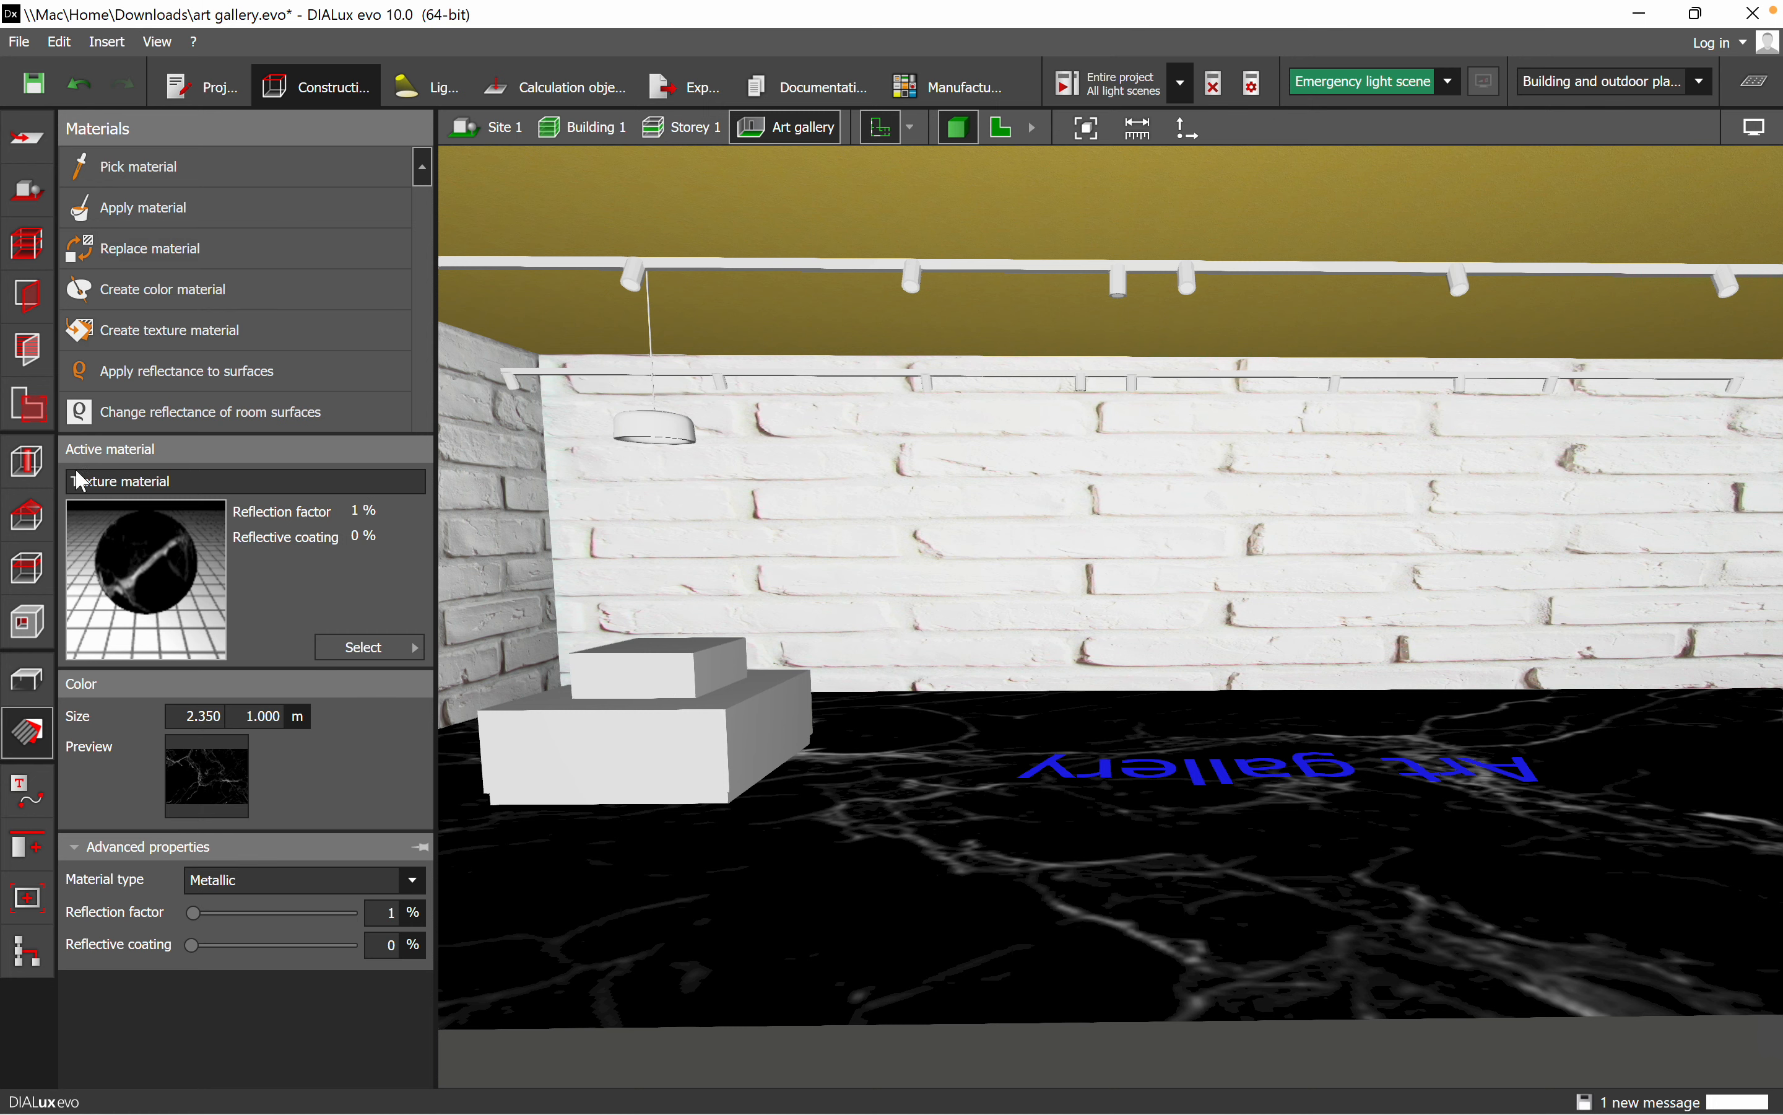
# - Draw a 1.2 m by 1.2 m rectangular beam near the figure in plan and show it in the Art gallery's 3D view
pyautogui.click(27, 463)
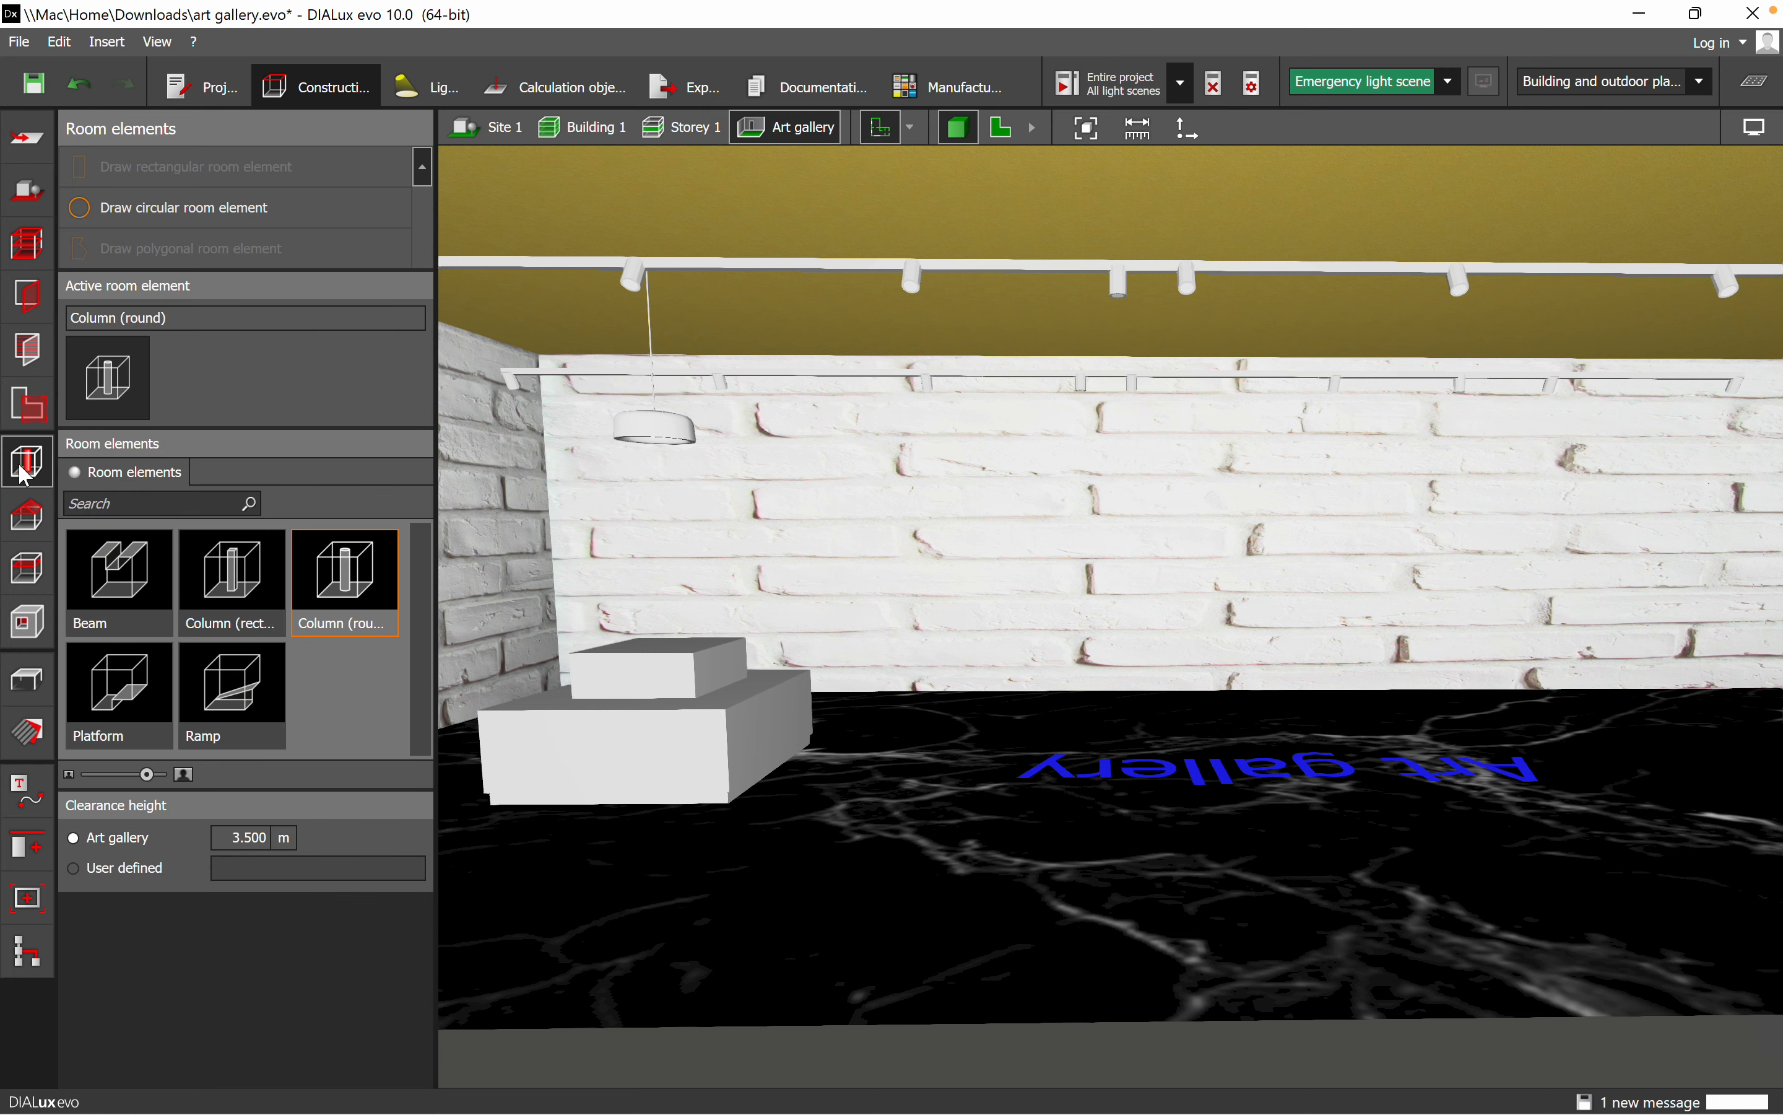
pyautogui.click(998, 131)
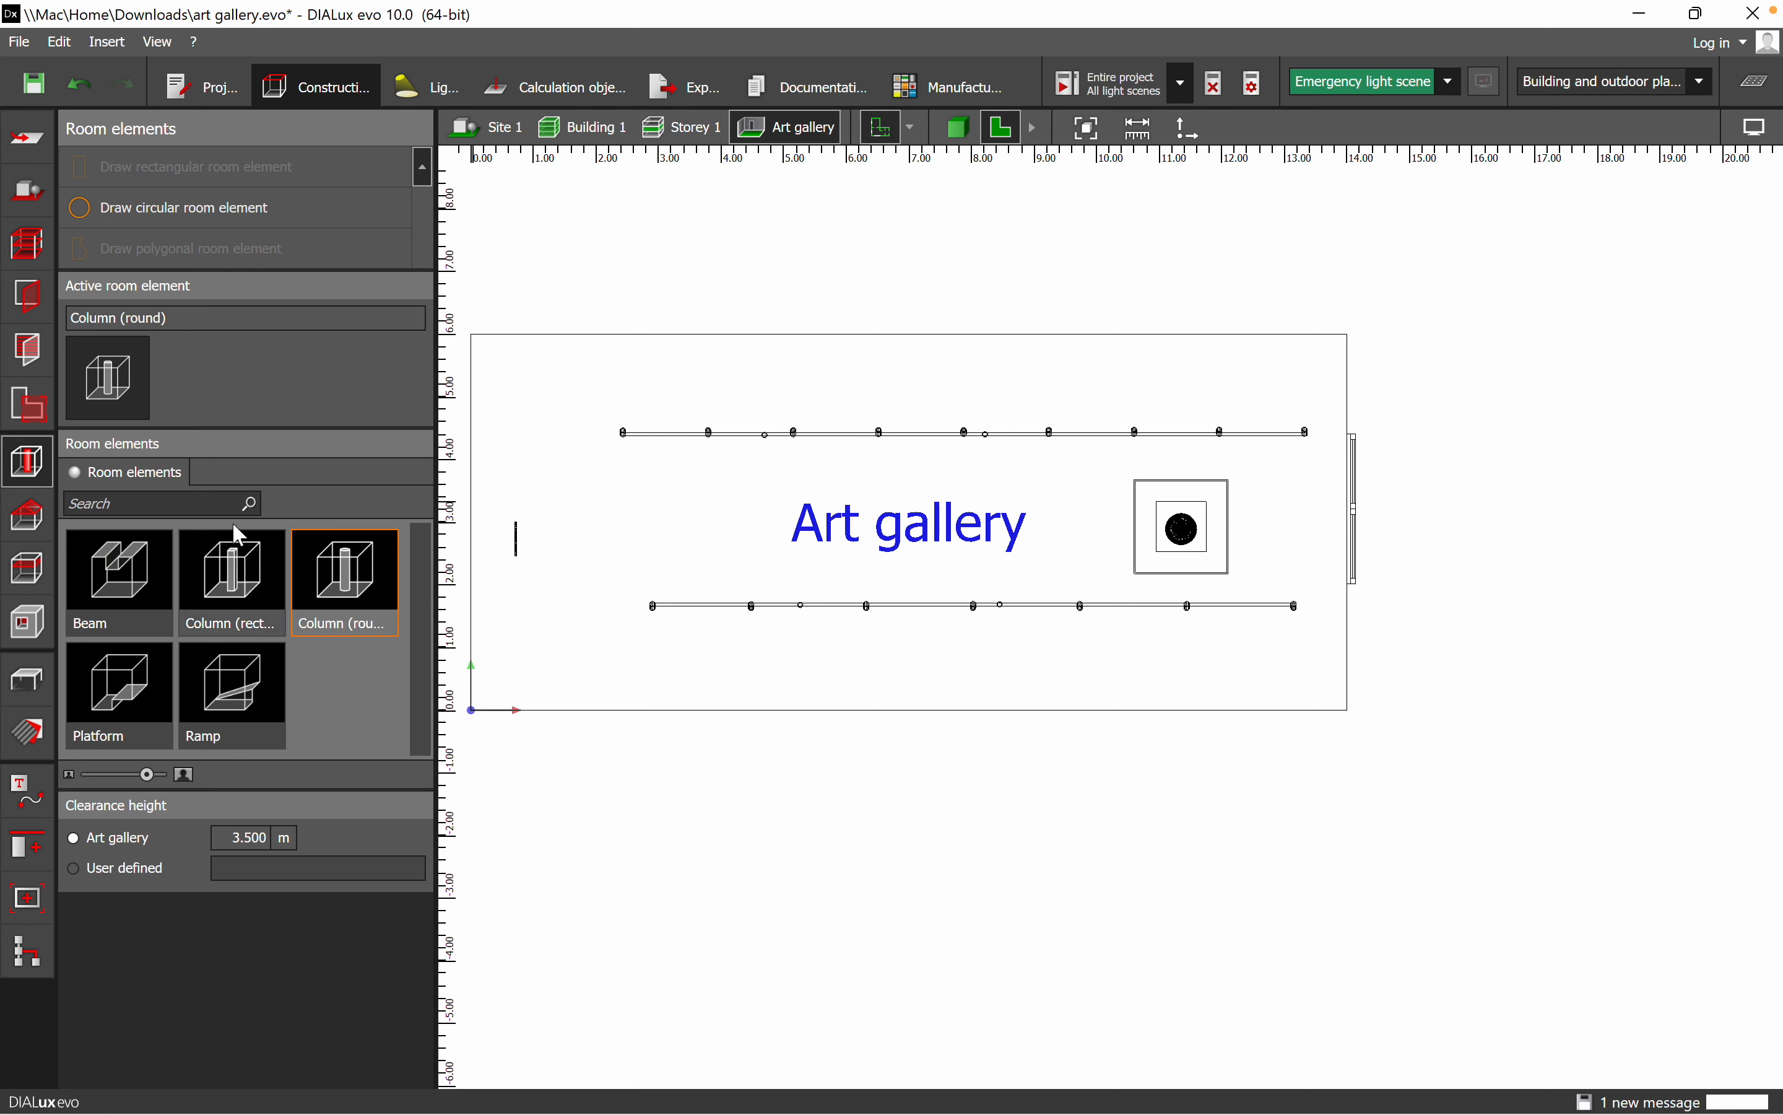
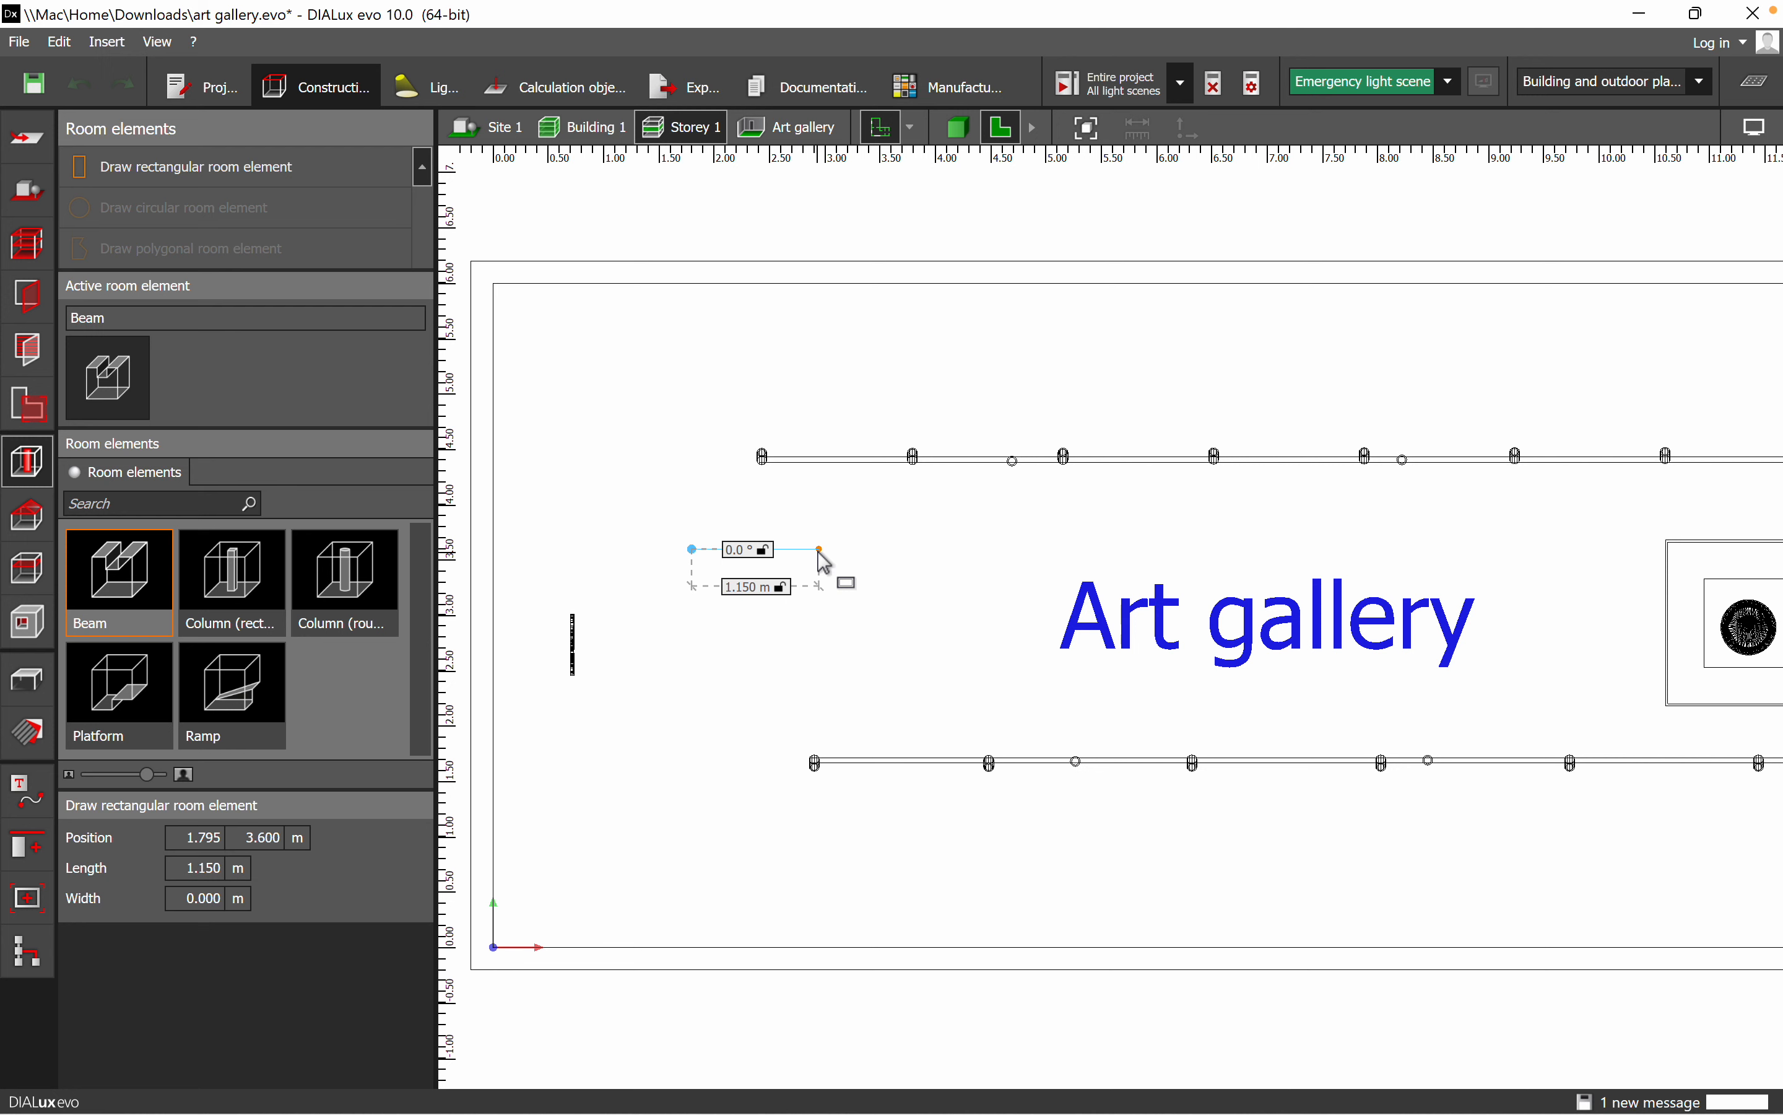
pyautogui.click(826, 550)
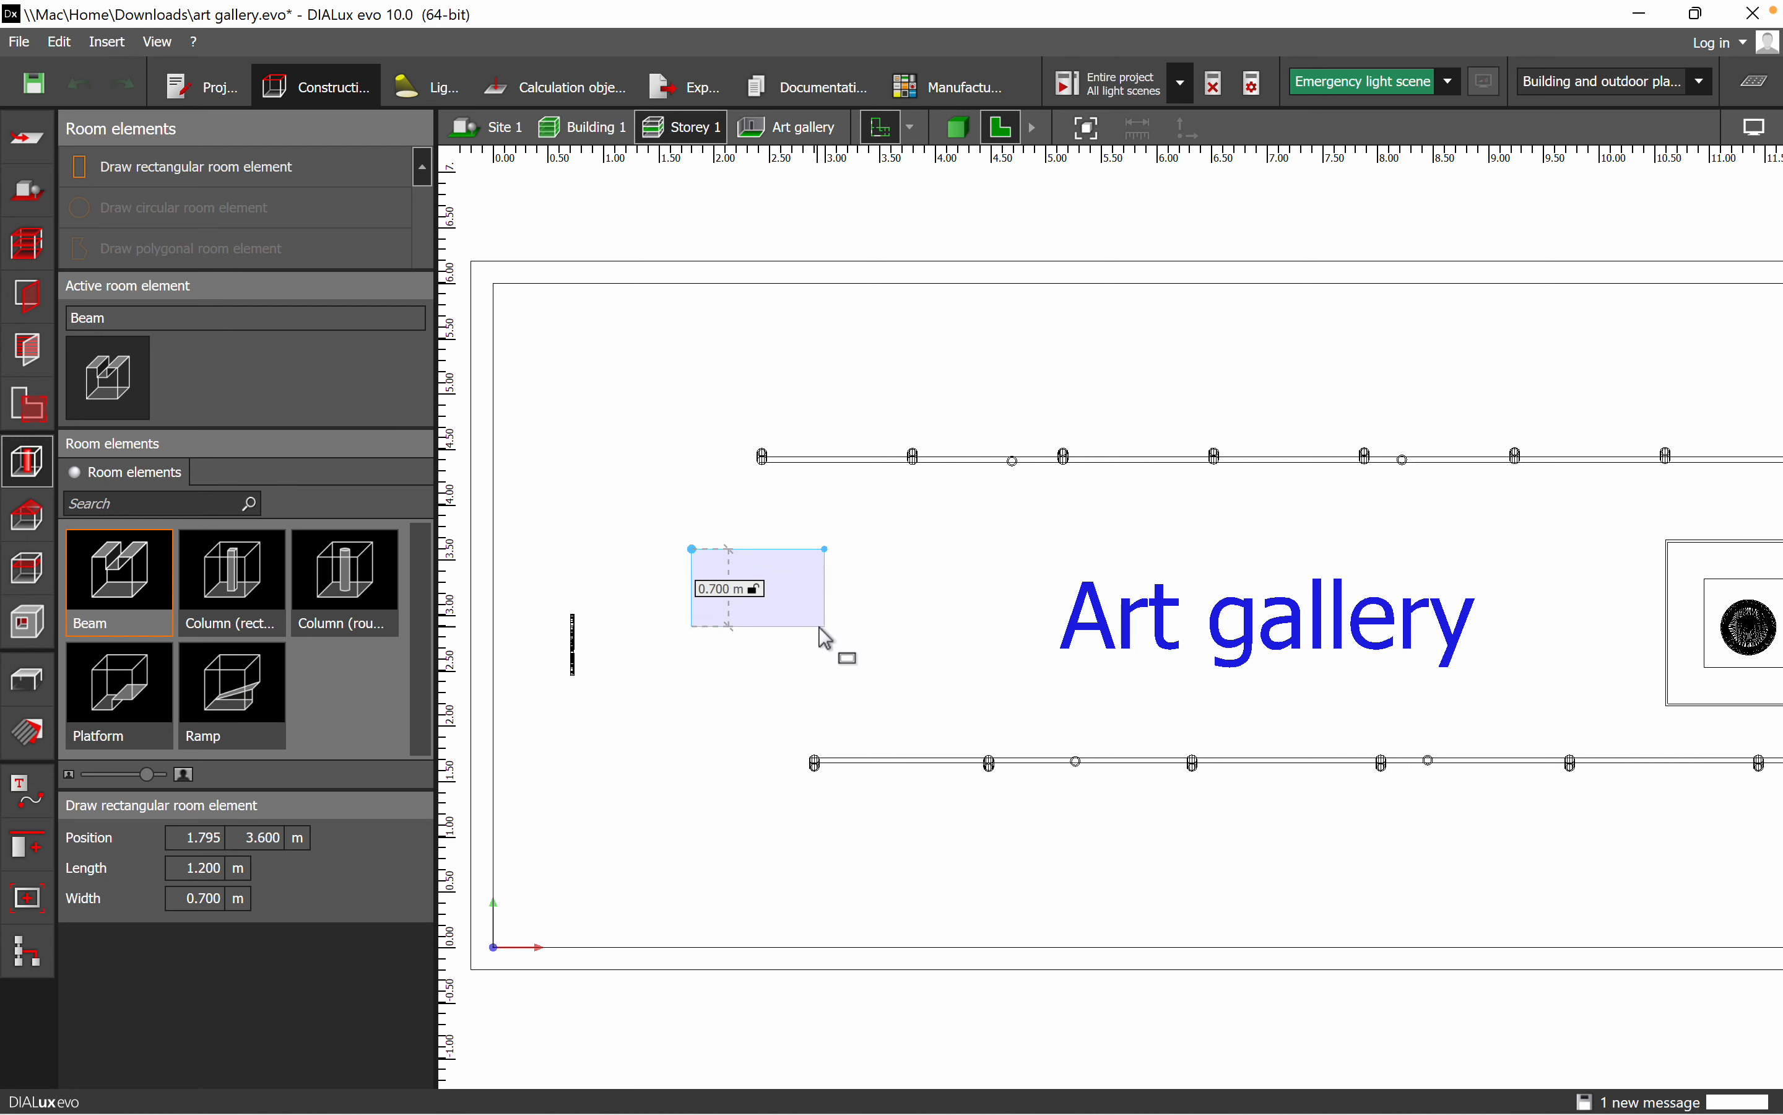
pyautogui.click(831, 691)
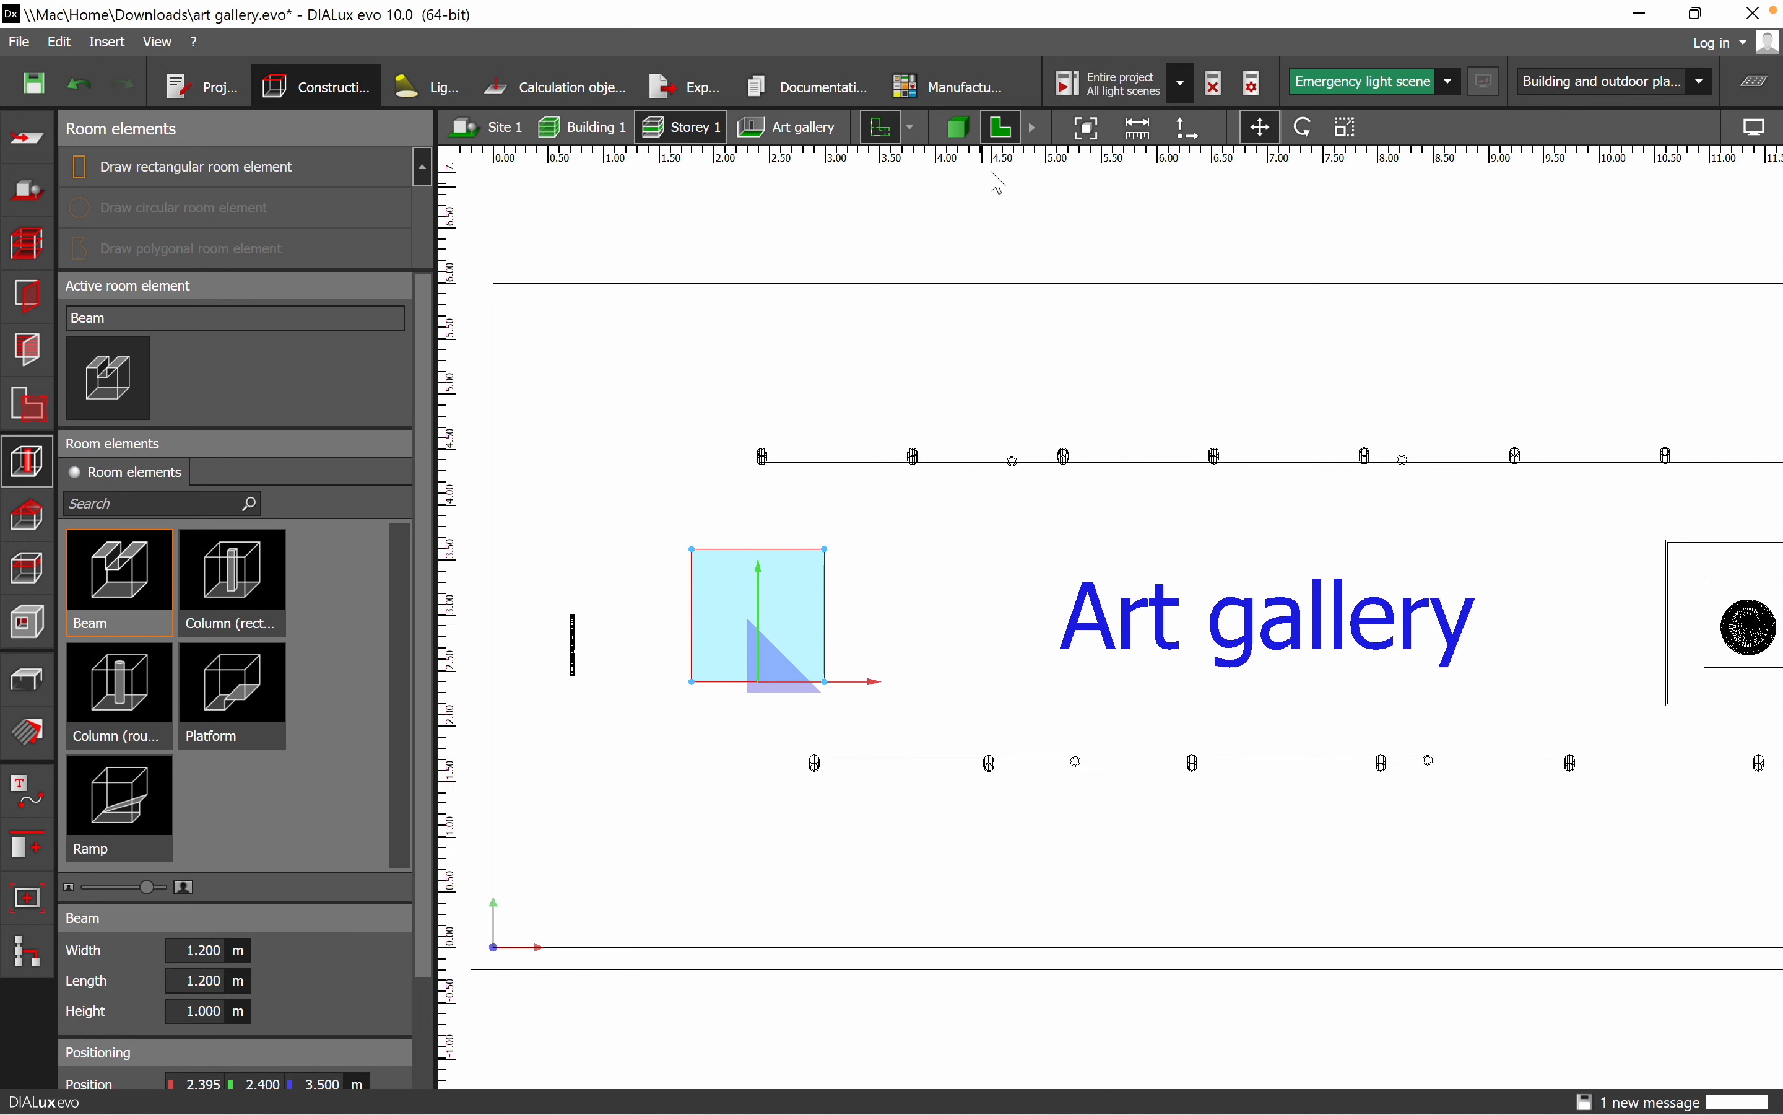
pyautogui.click(958, 127)
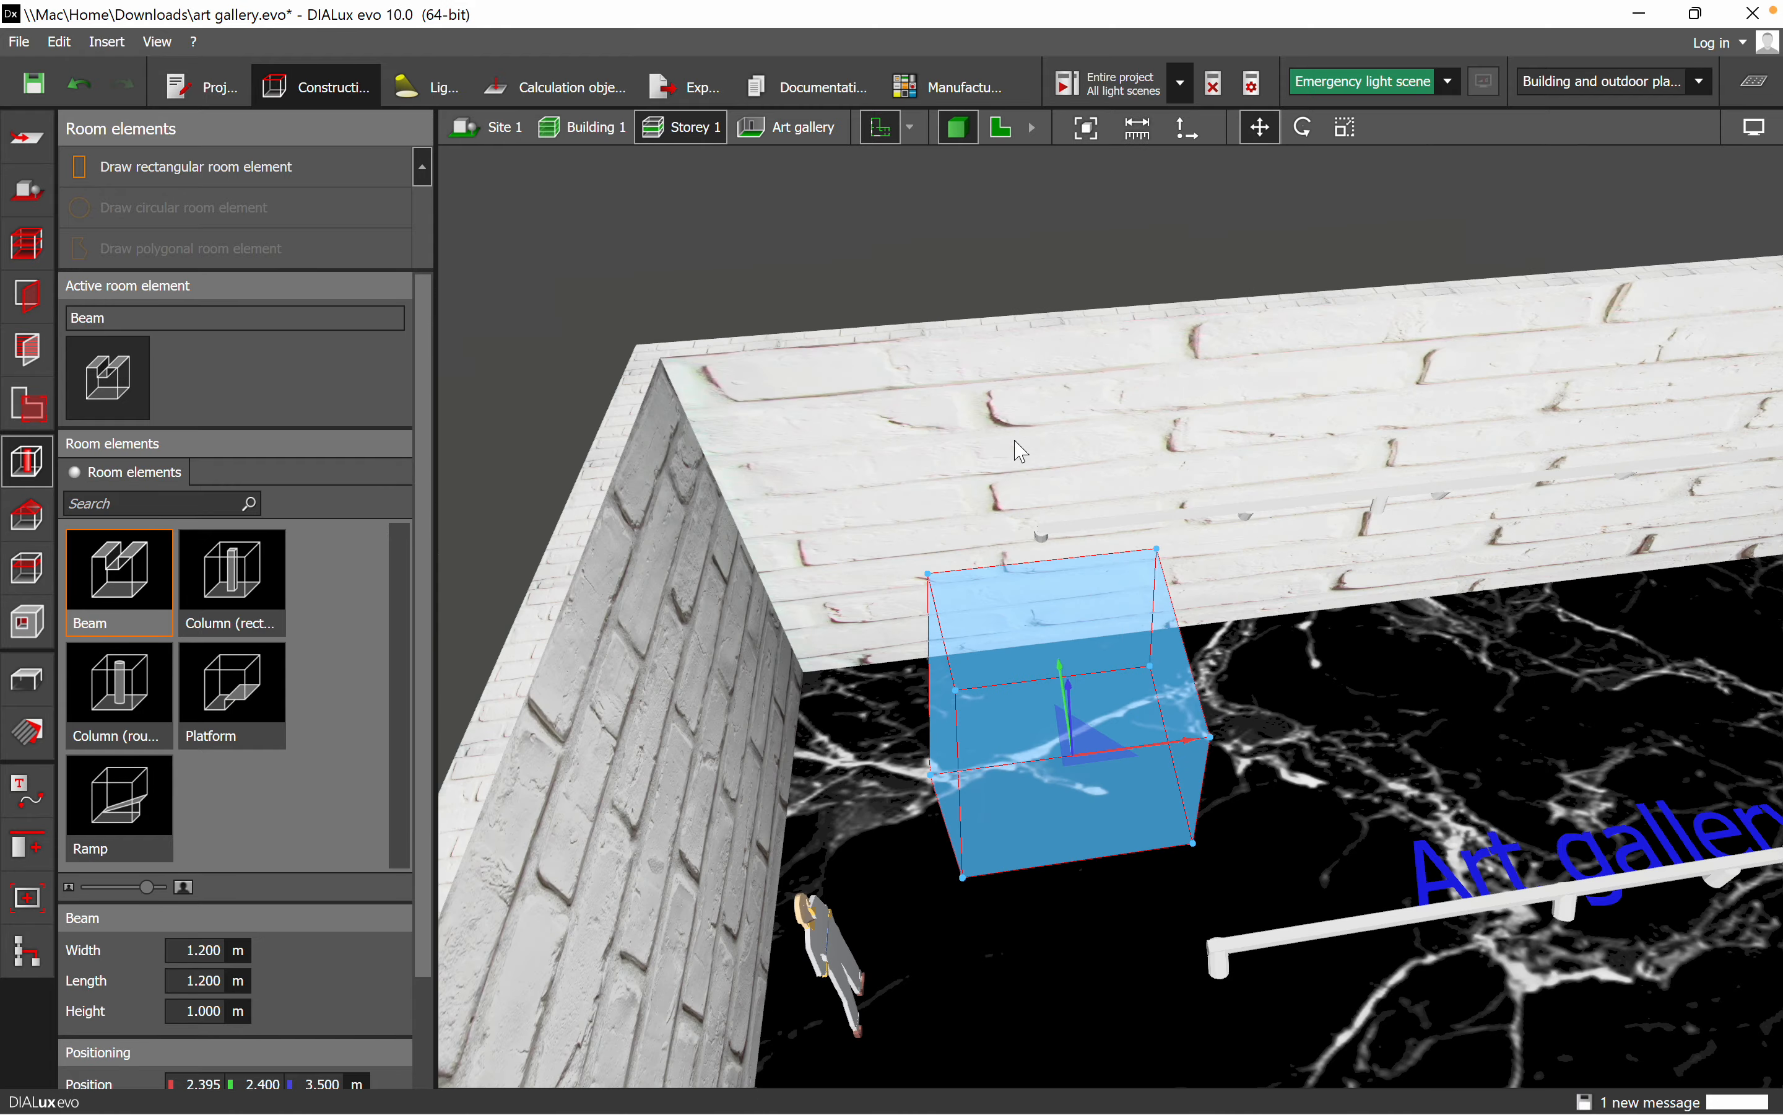
pyautogui.moveTo(1146, 856); pyautogui.dragTo(1199, 884, button='right')
pyautogui.click(792, 127)
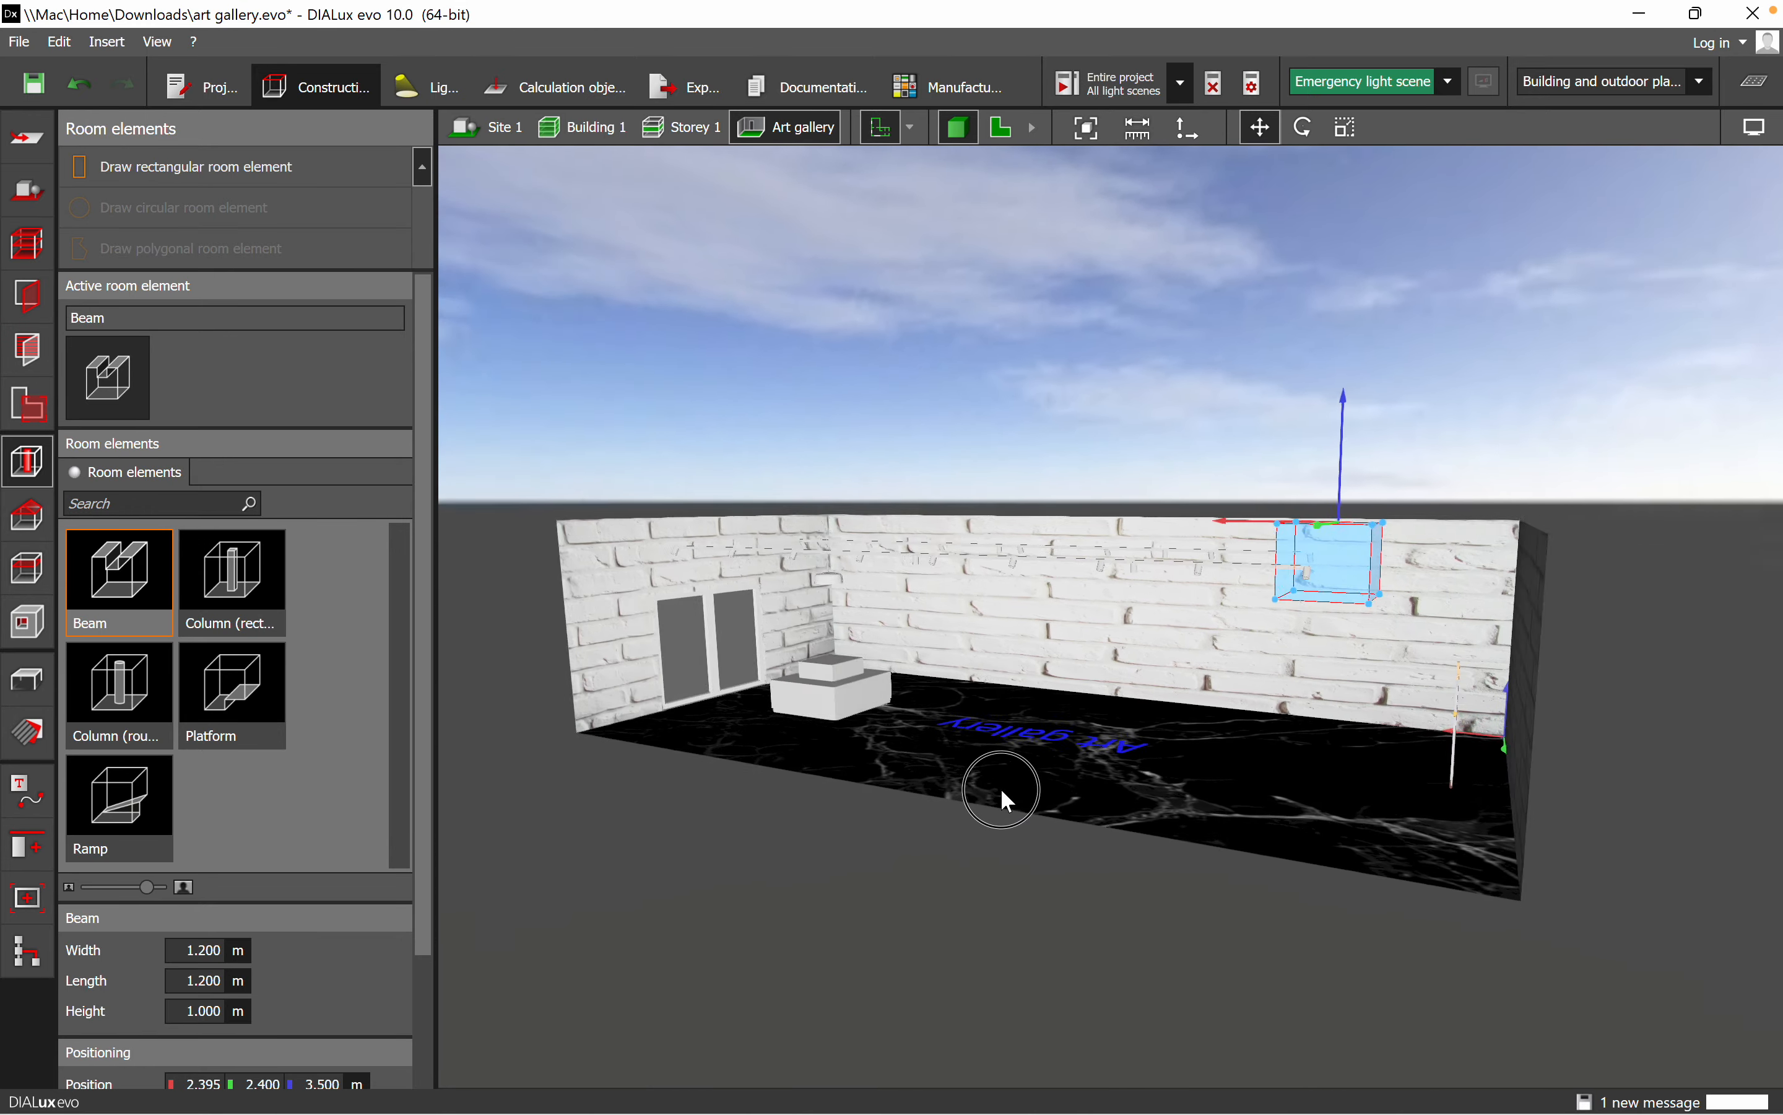
# - Set the beam's length to 0.1 m
pyautogui.moveTo(1308, 686); pyautogui.dragTo(1127, 734, button='right')
pyautogui.moveTo(729, 689); pyautogui.dragTo(873, 763, button='right')
pyautogui.moveTo(433, 879); pyautogui.dragTo(416, 1009)
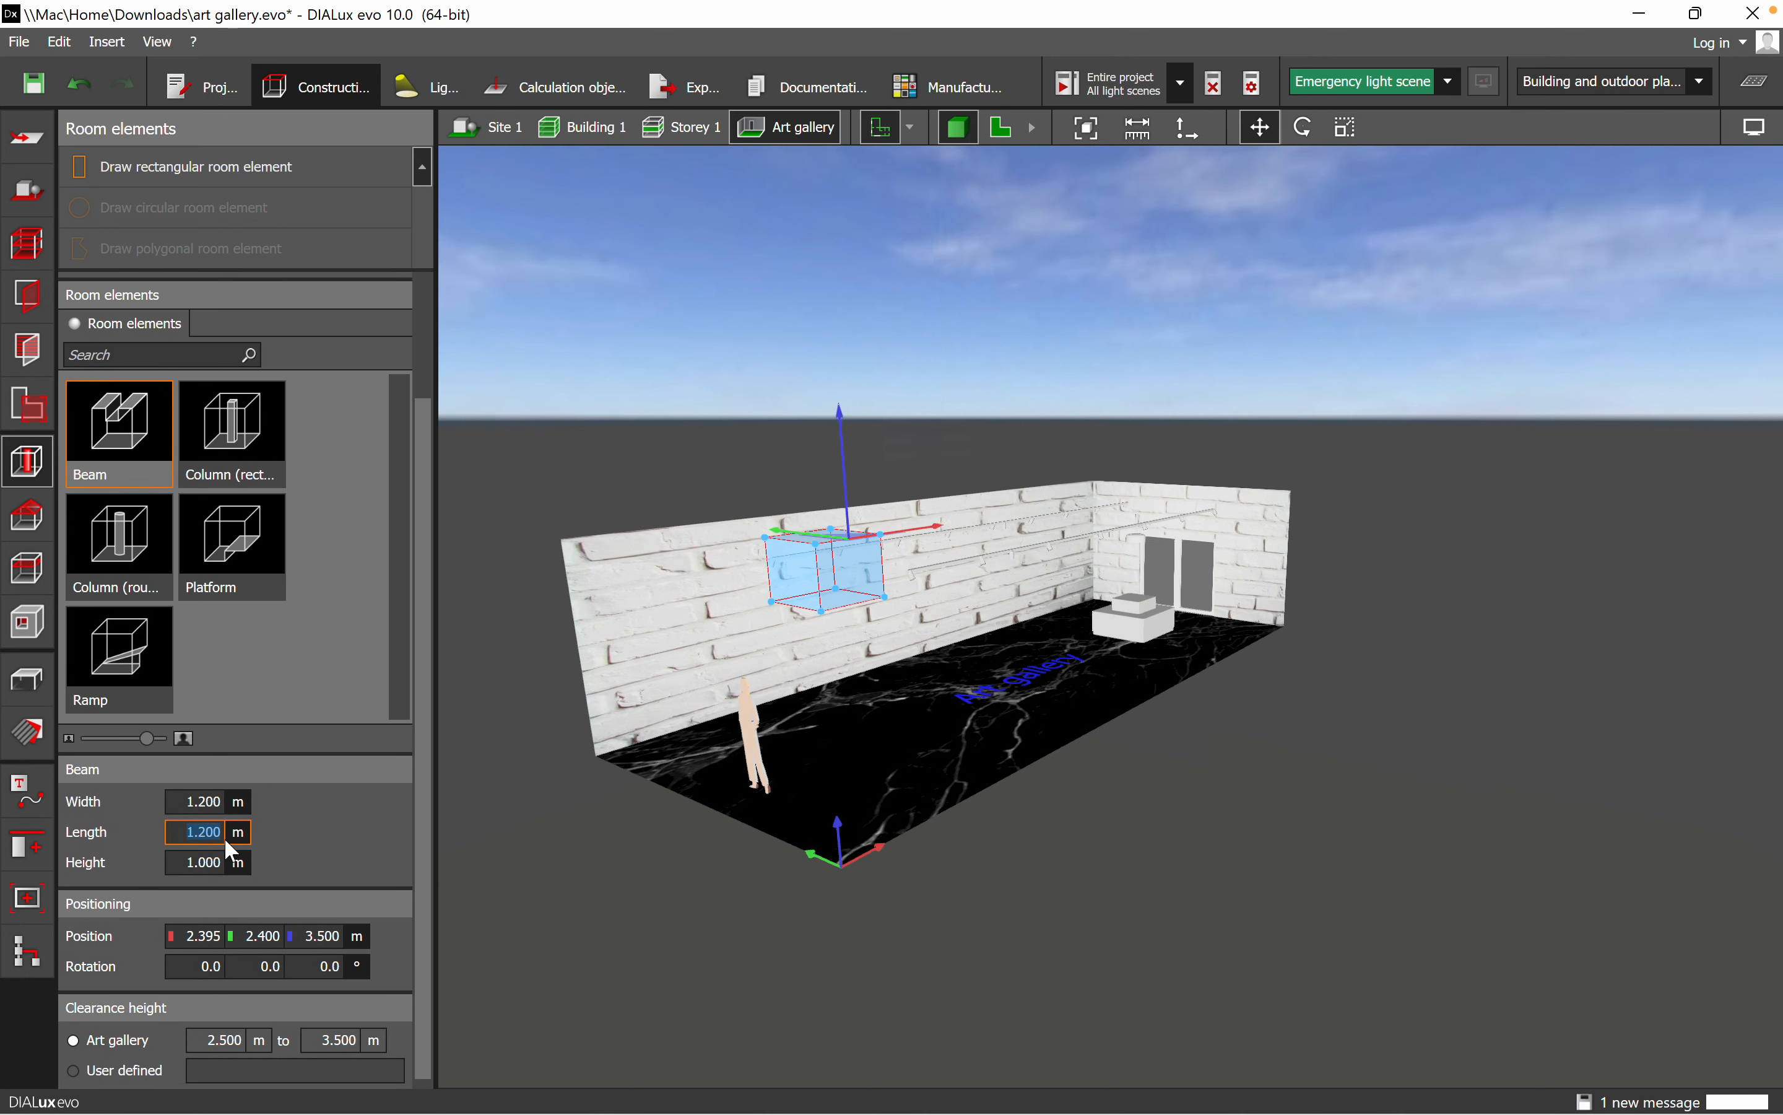
pyautogui.write('0.1')
pyautogui.click(194, 864)
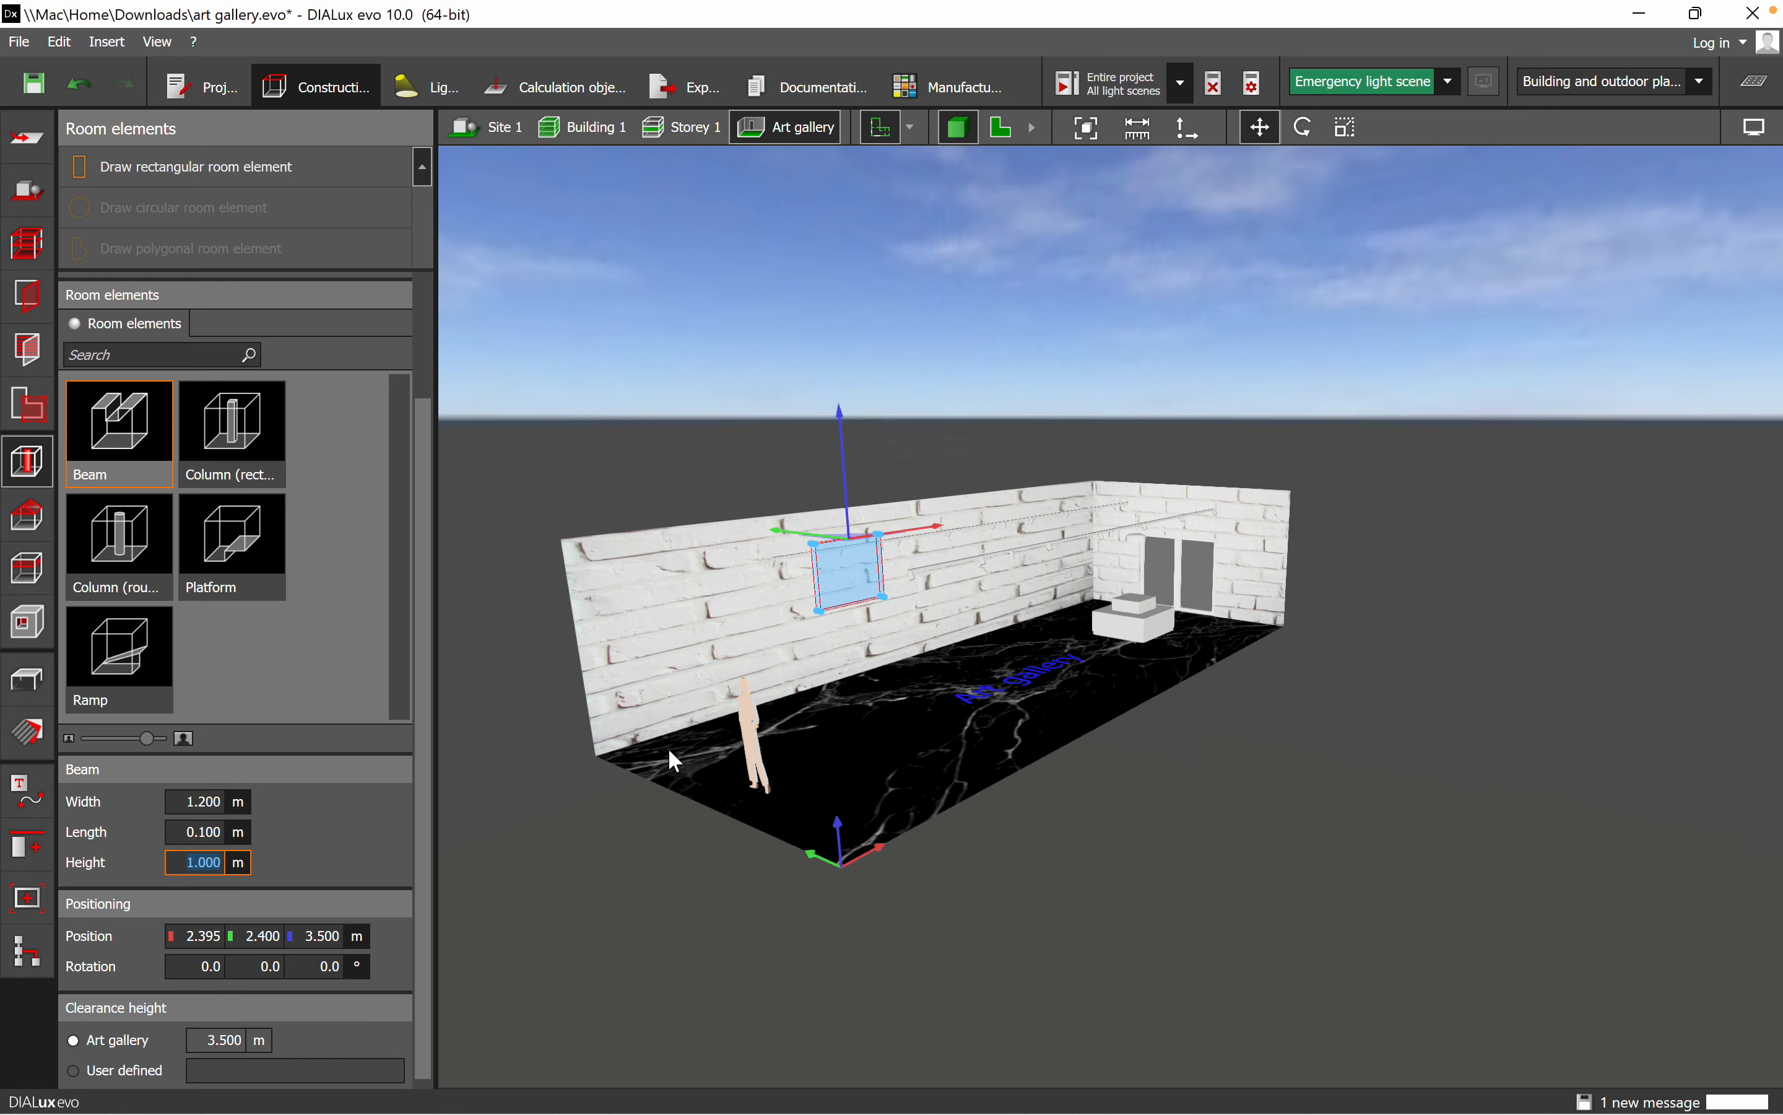
# - Thin the beam into a flat panel by setting its length to 0.01 m
pyautogui.scroll(5, 866, 588)
pyautogui.scroll(-4, 941, 610)
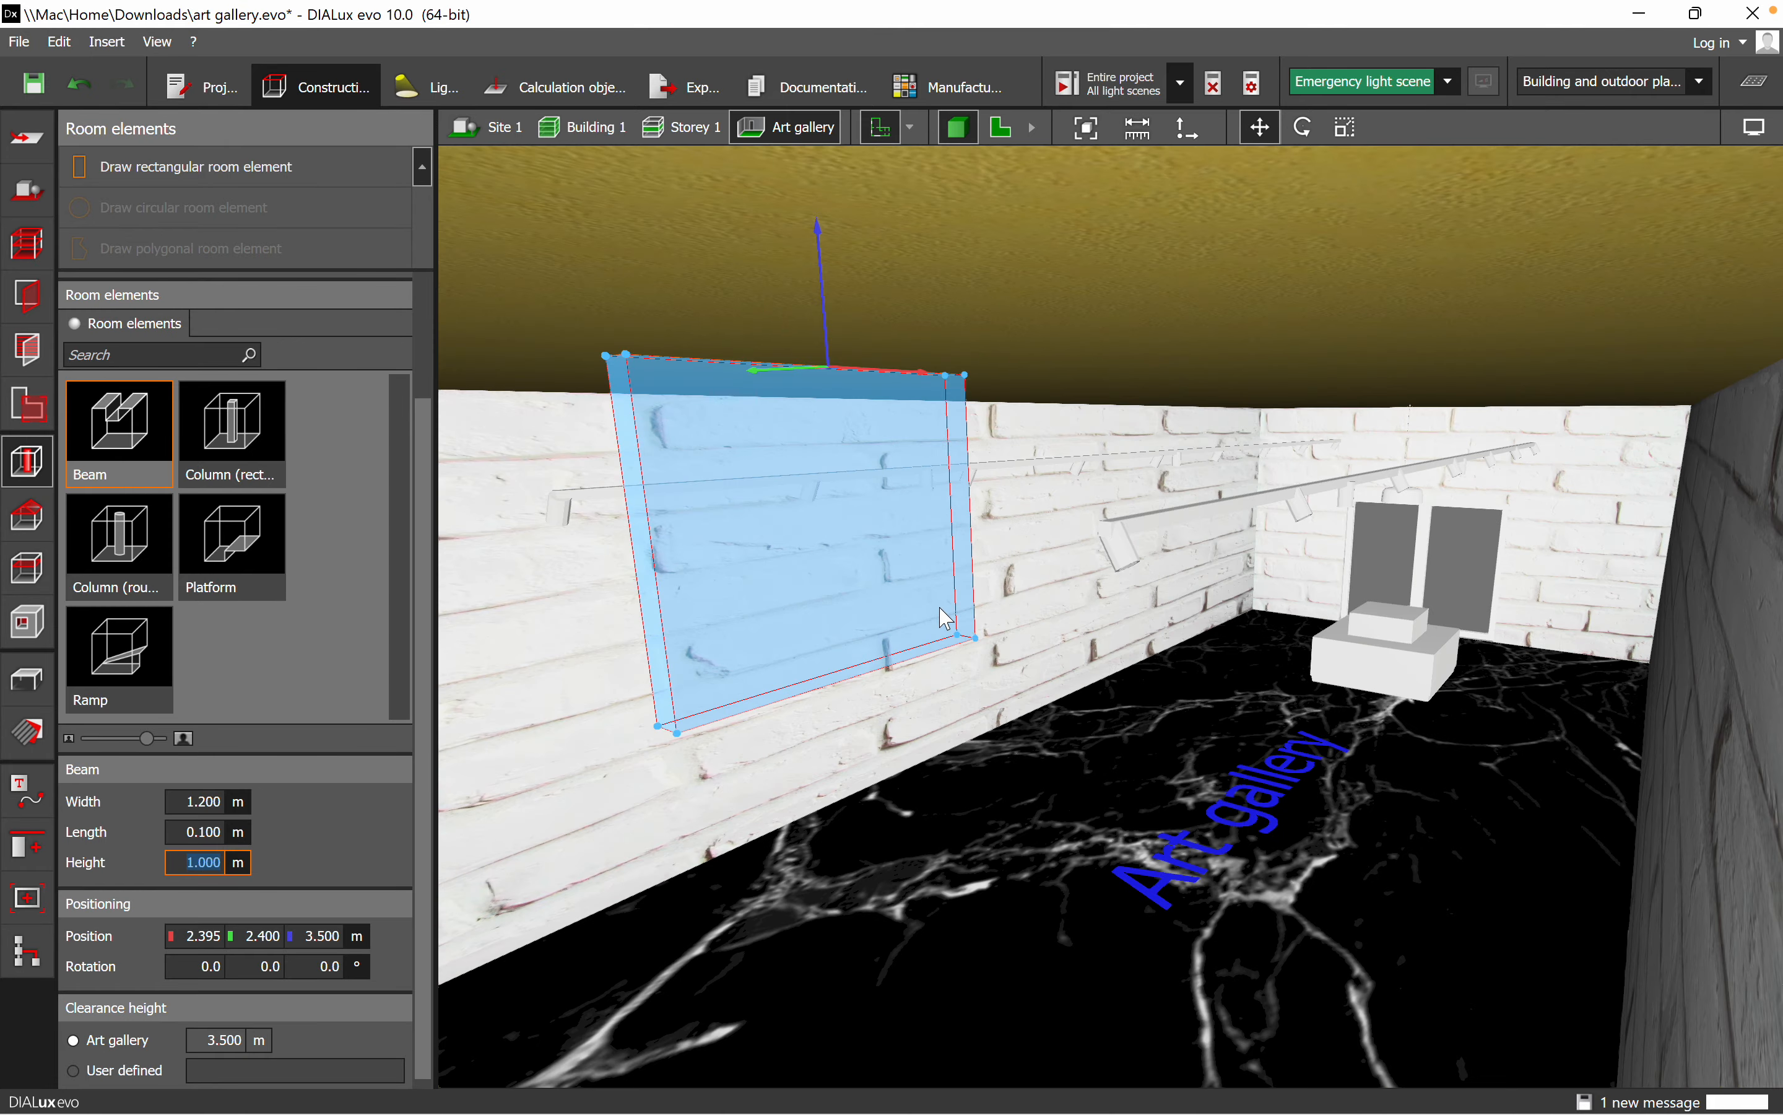
pyautogui.moveTo(941, 610); pyautogui.dragTo(995, 759, button='right')
pyautogui.moveTo(993, 757); pyautogui.dragTo(1125, 748, button='middle')
pyautogui.scroll(3, 914, 793)
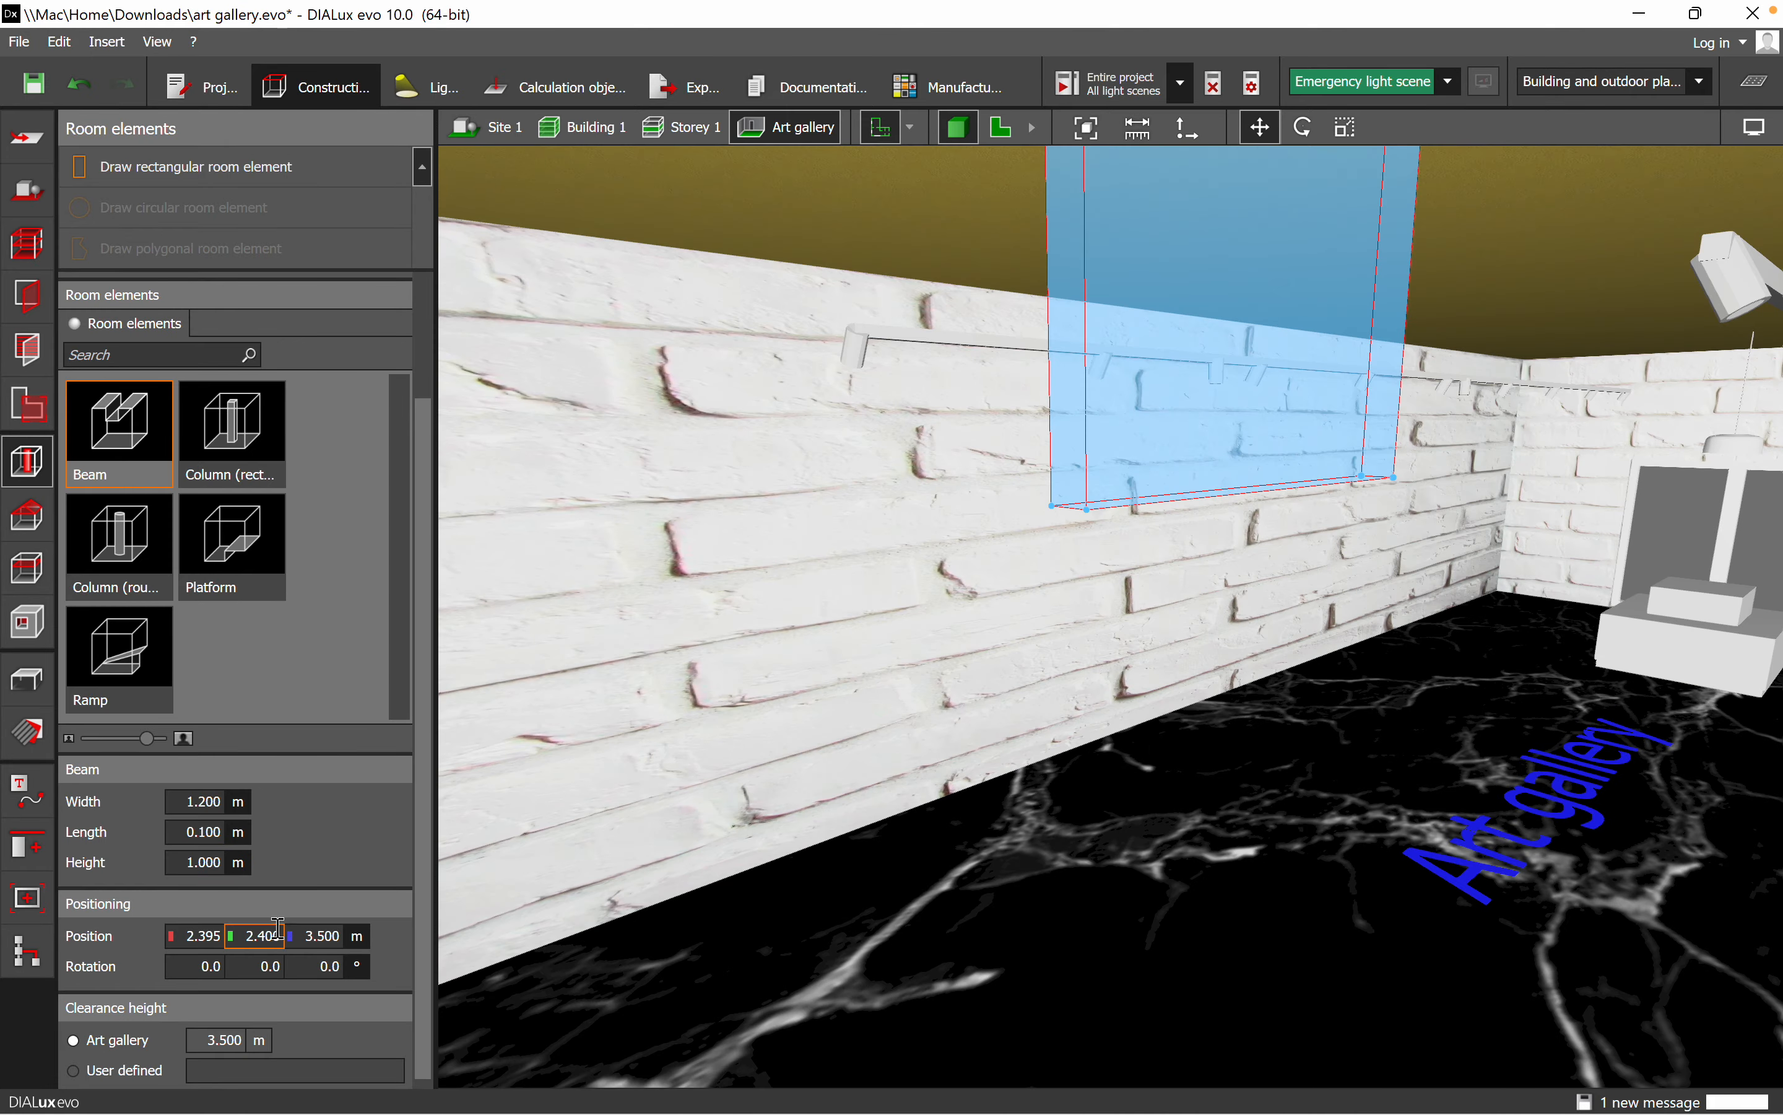
pyautogui.click(222, 831)
pyautogui.press('BackSpace')
pyautogui.press('BackSpace')
pyautogui.press('BackSpace')
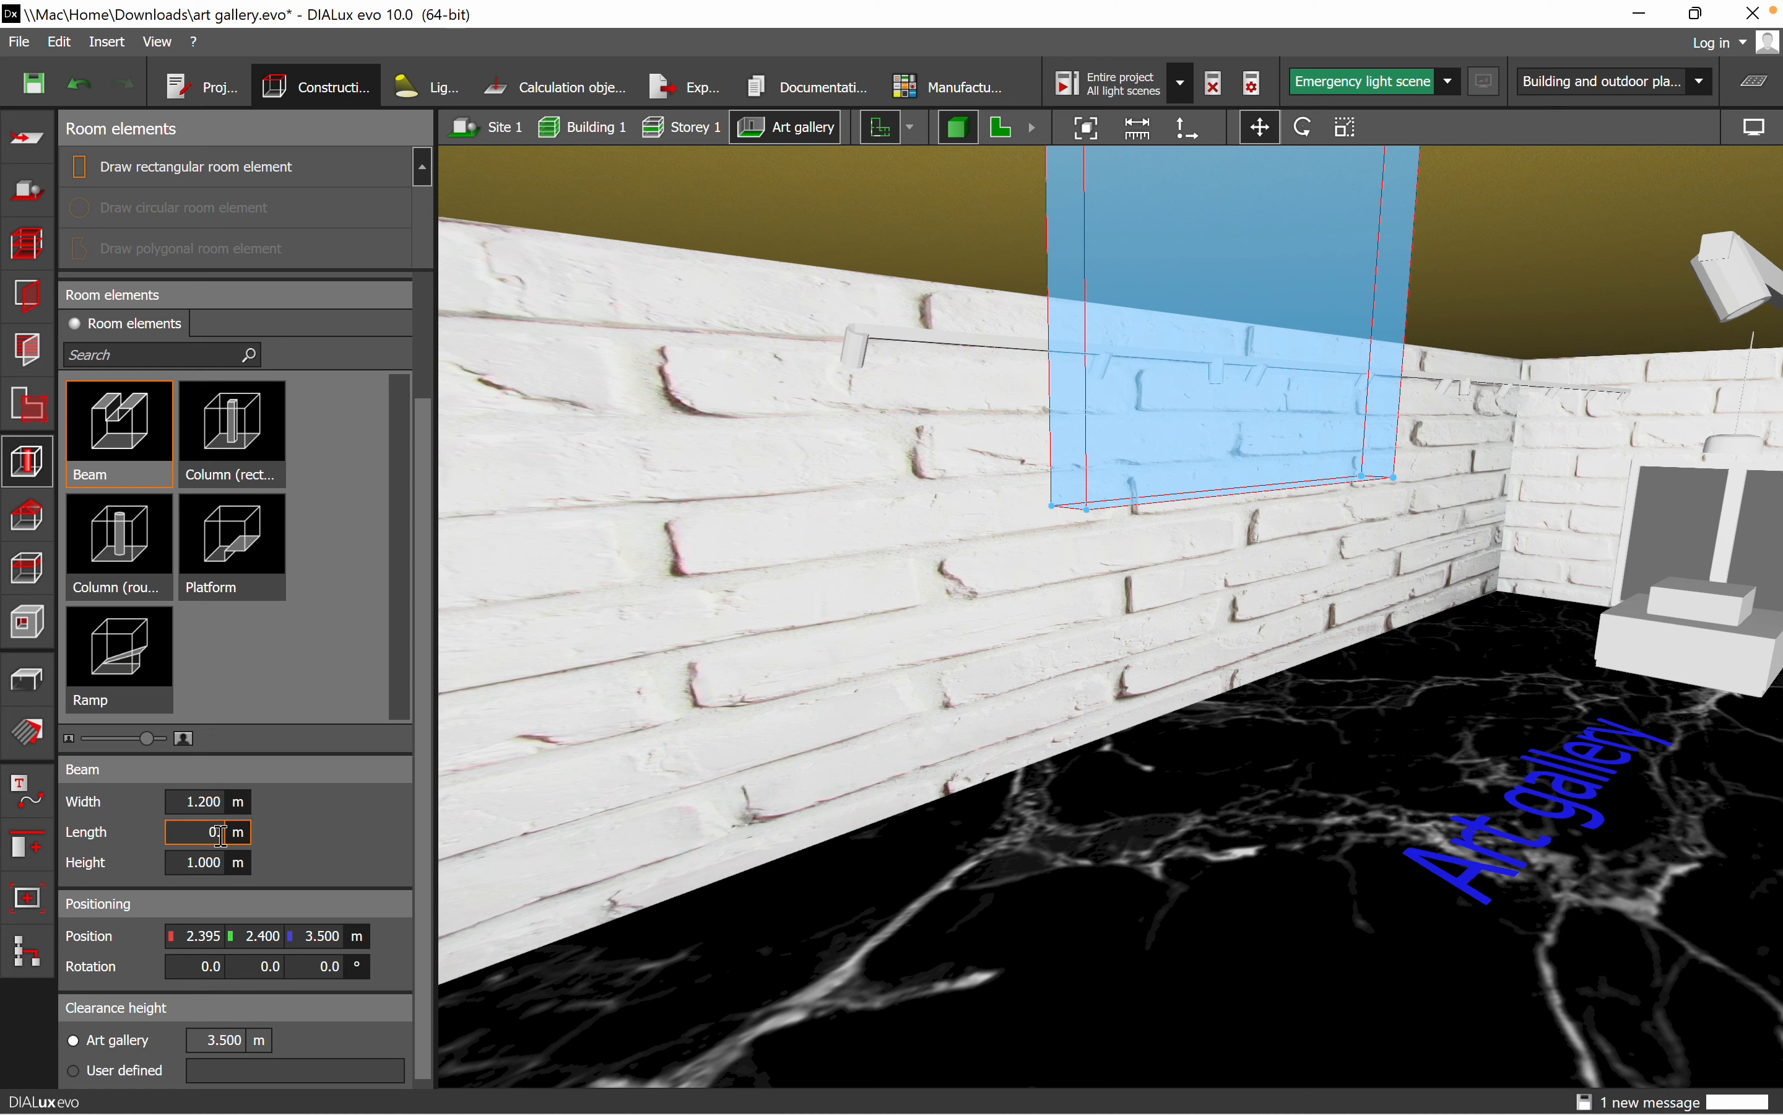
pyautogui.write('01')
pyautogui.click(210, 864)
# - Examine the thin beam against the brick wall in 3D, and show the art gallery in plan
pyautogui.scroll(2, 1145, 737)
pyautogui.scroll(-3, 1212, 690)
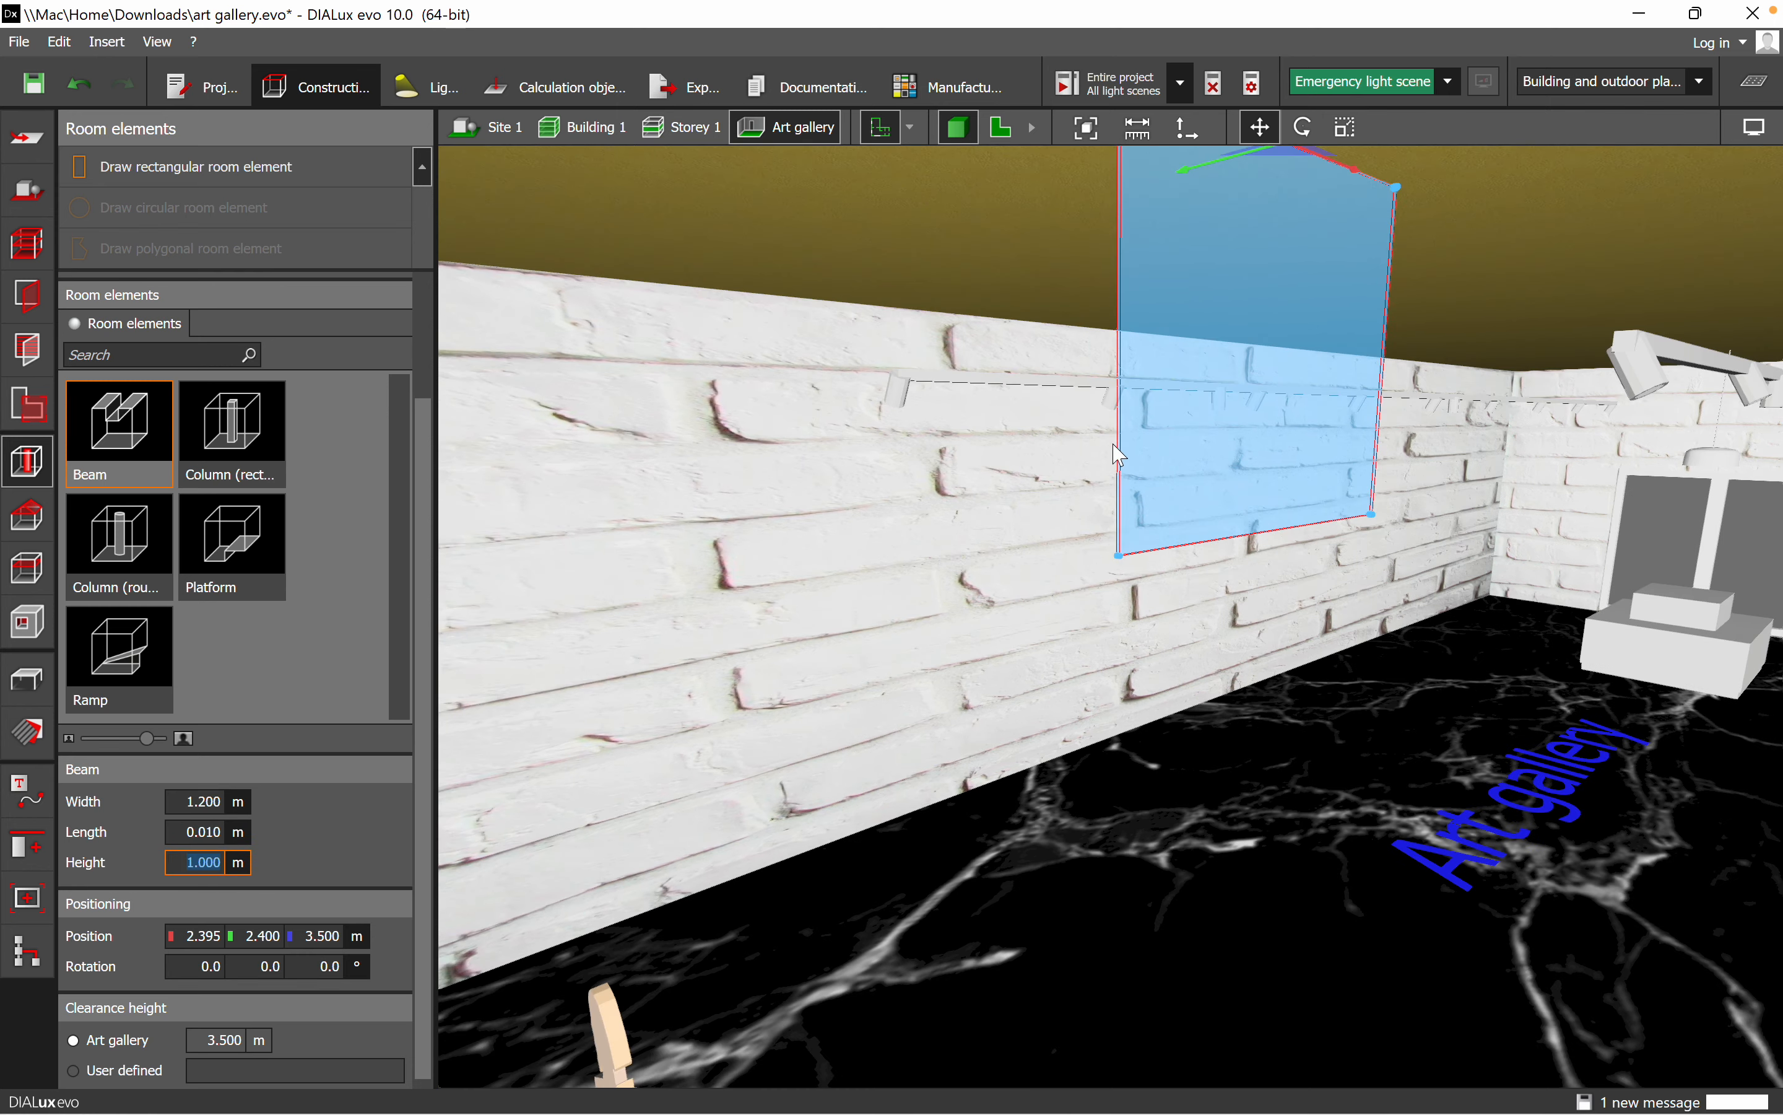
pyautogui.scroll(1, 1117, 455)
pyautogui.scroll(4, 1224, 627)
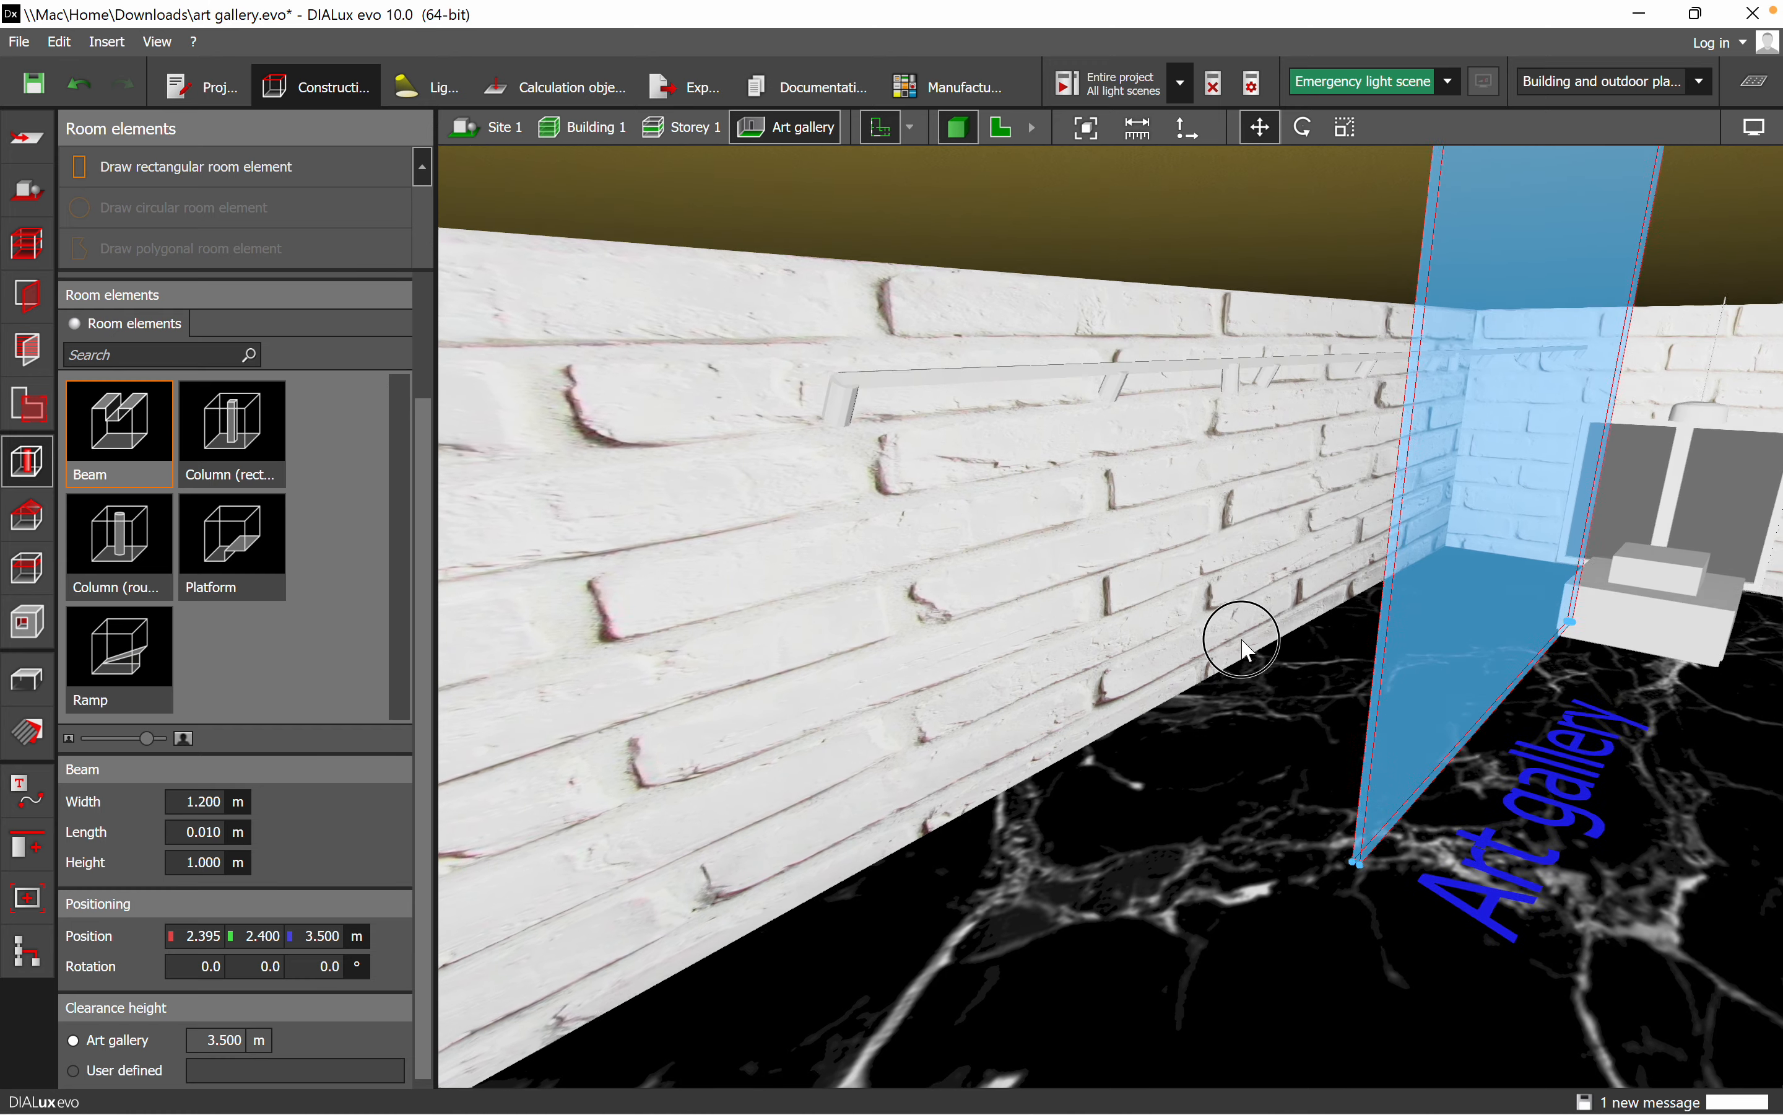
pyautogui.scroll(-5, 1208, 649)
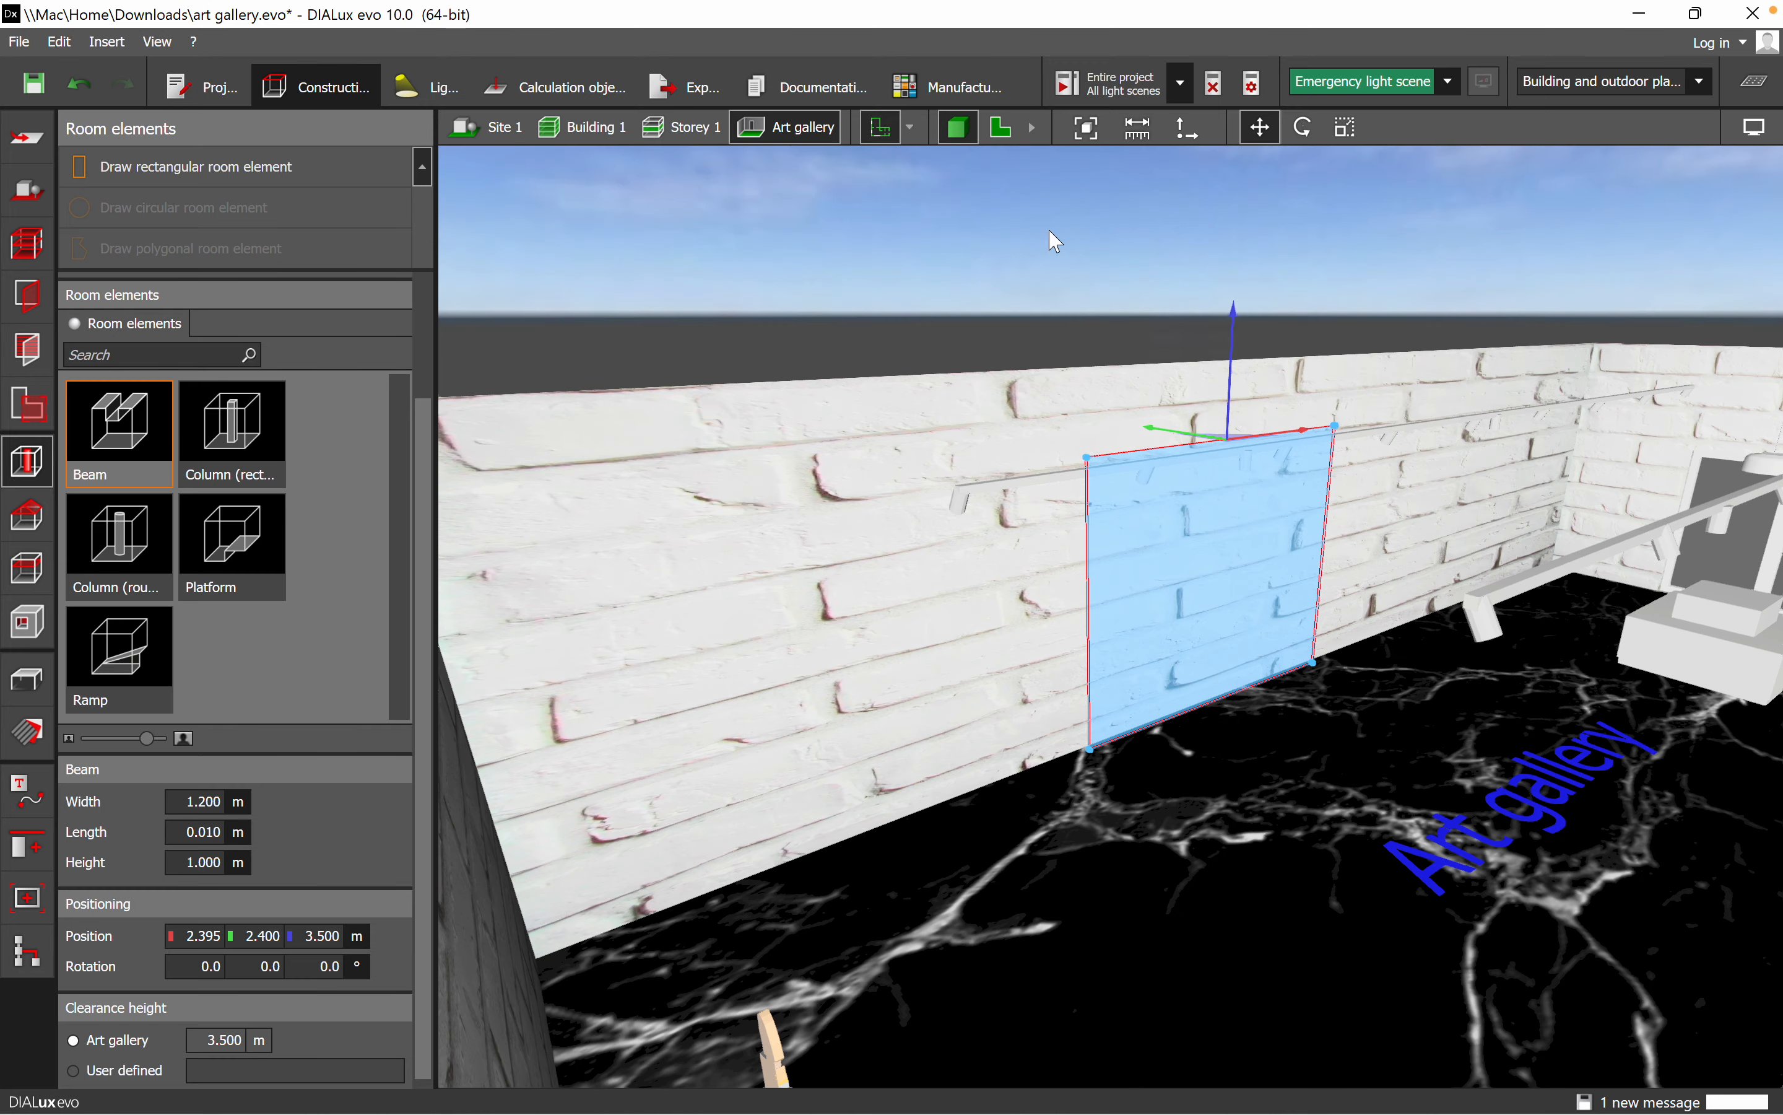
pyautogui.moveTo(1074, 854); pyautogui.dragTo(1044, 842, button='right')
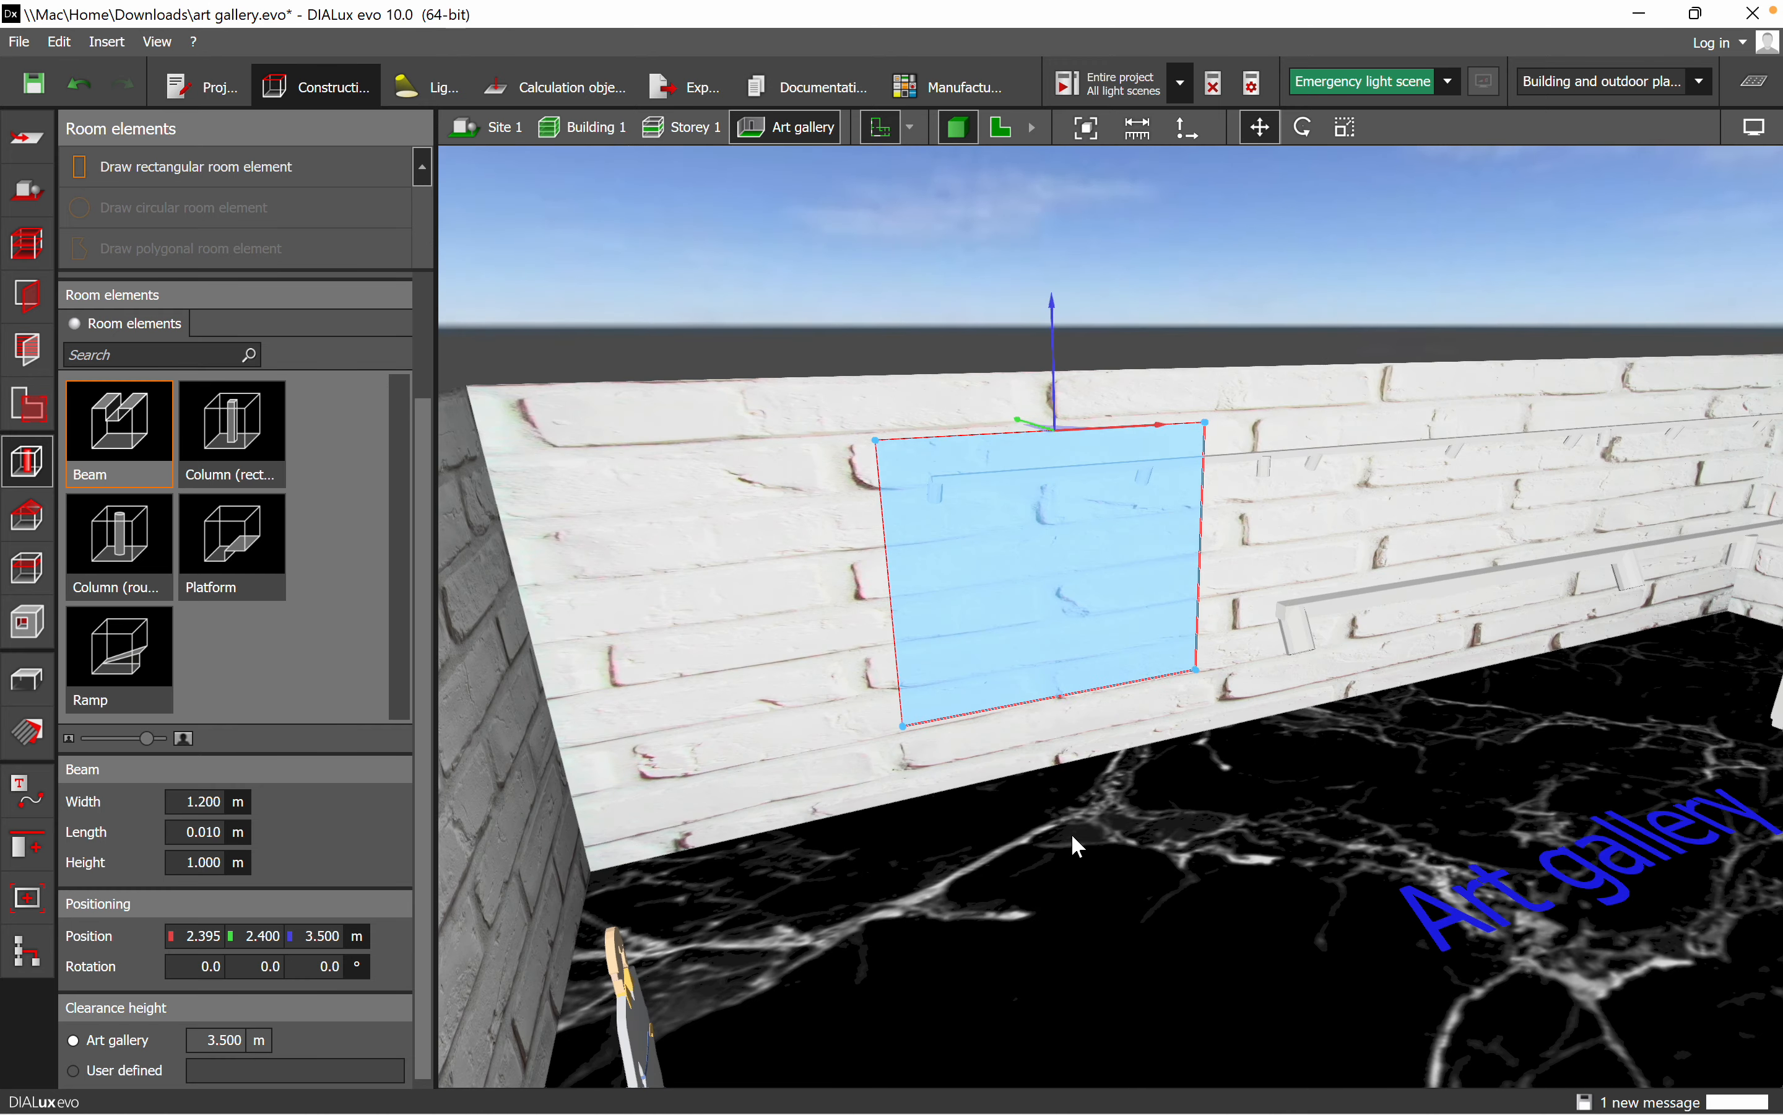
pyautogui.click(1000, 127)
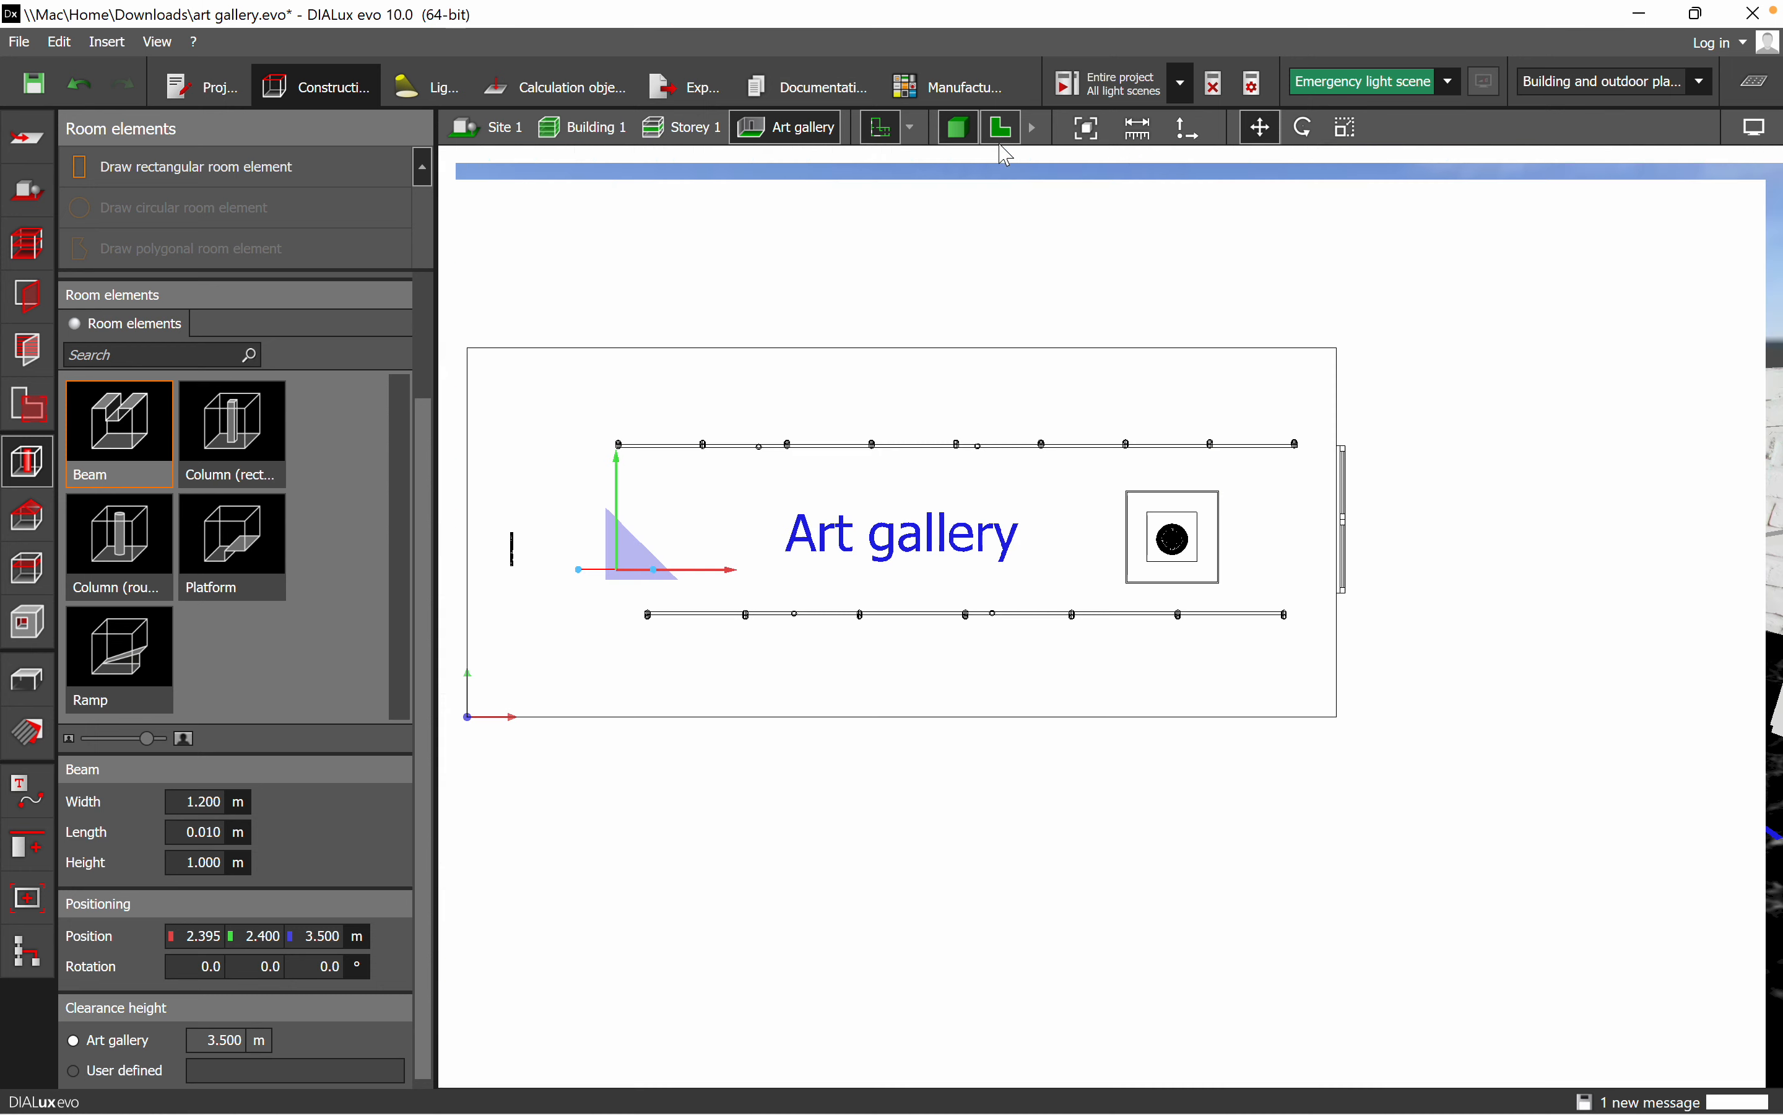
pyautogui.scroll(6, 884, 619)
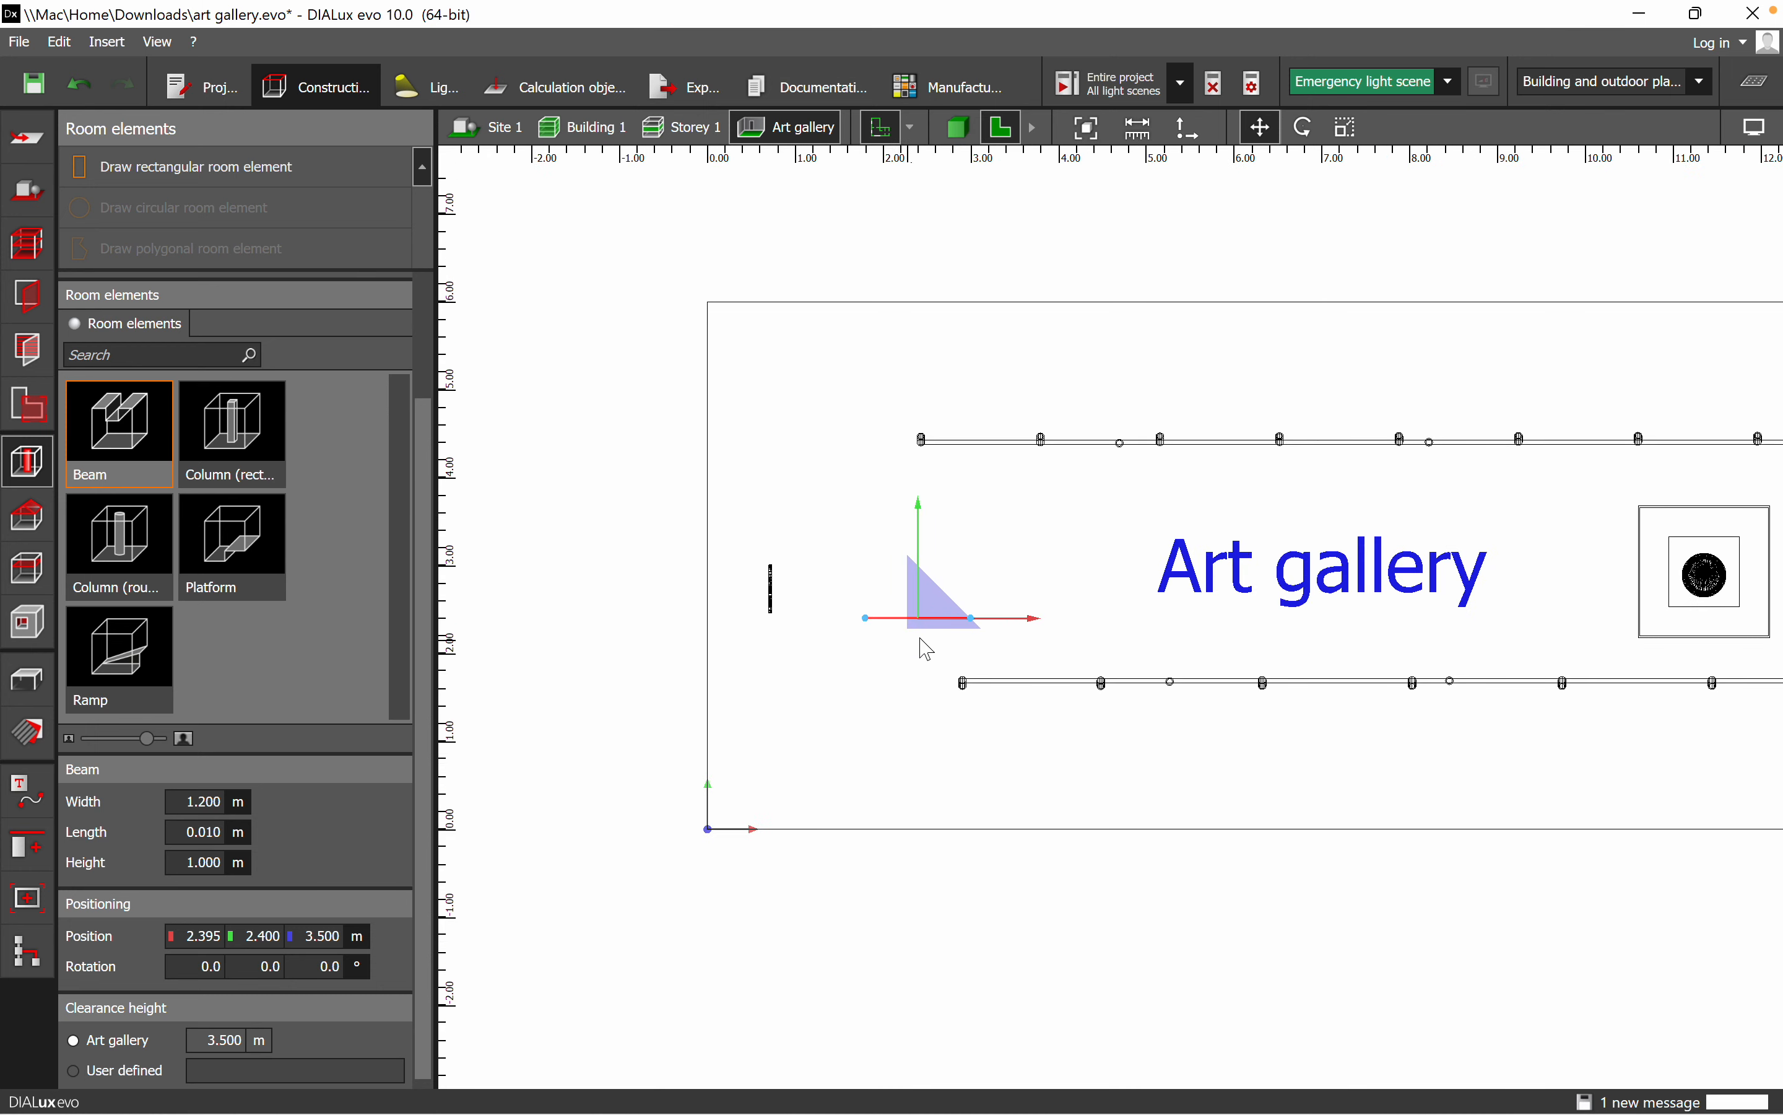
# - Move the thin beam in plan onto the long wall farthest from the origin, about 3.47 m along it, and show the 3D view
pyautogui.rightClick(827, 587)
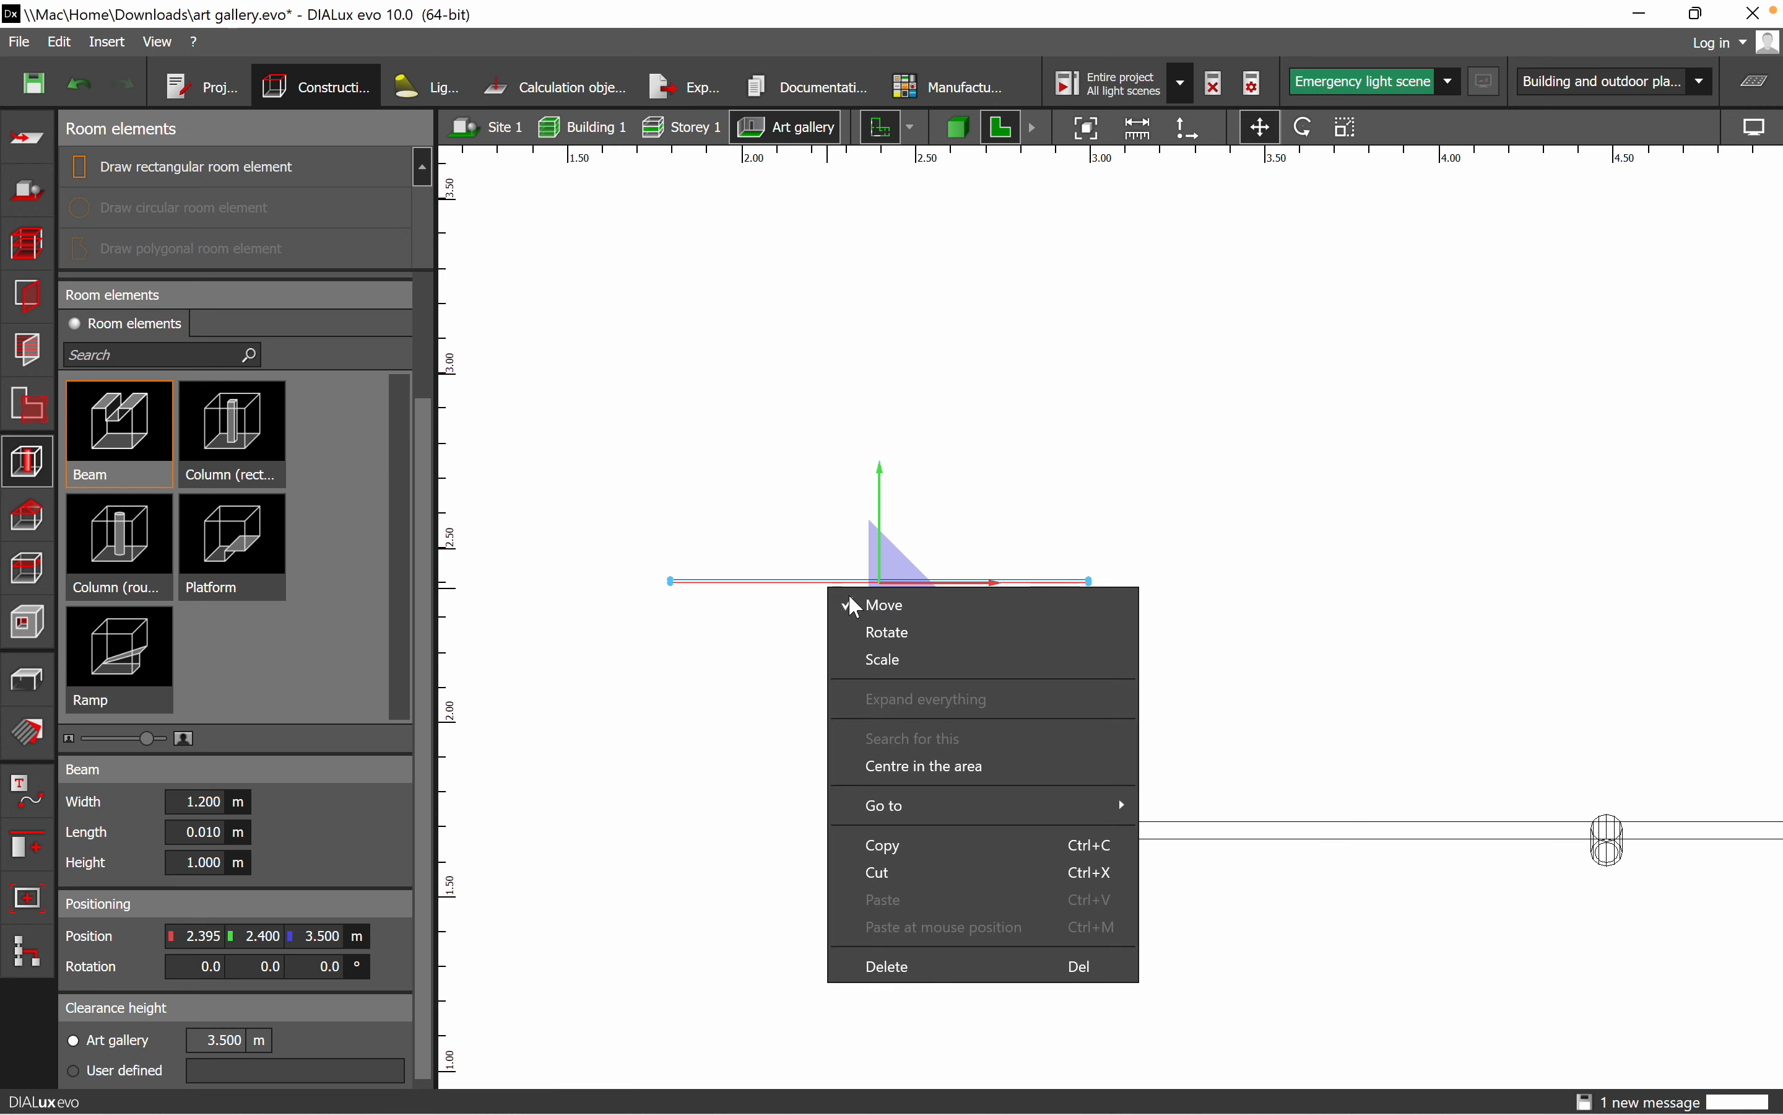
pyautogui.click(886, 606)
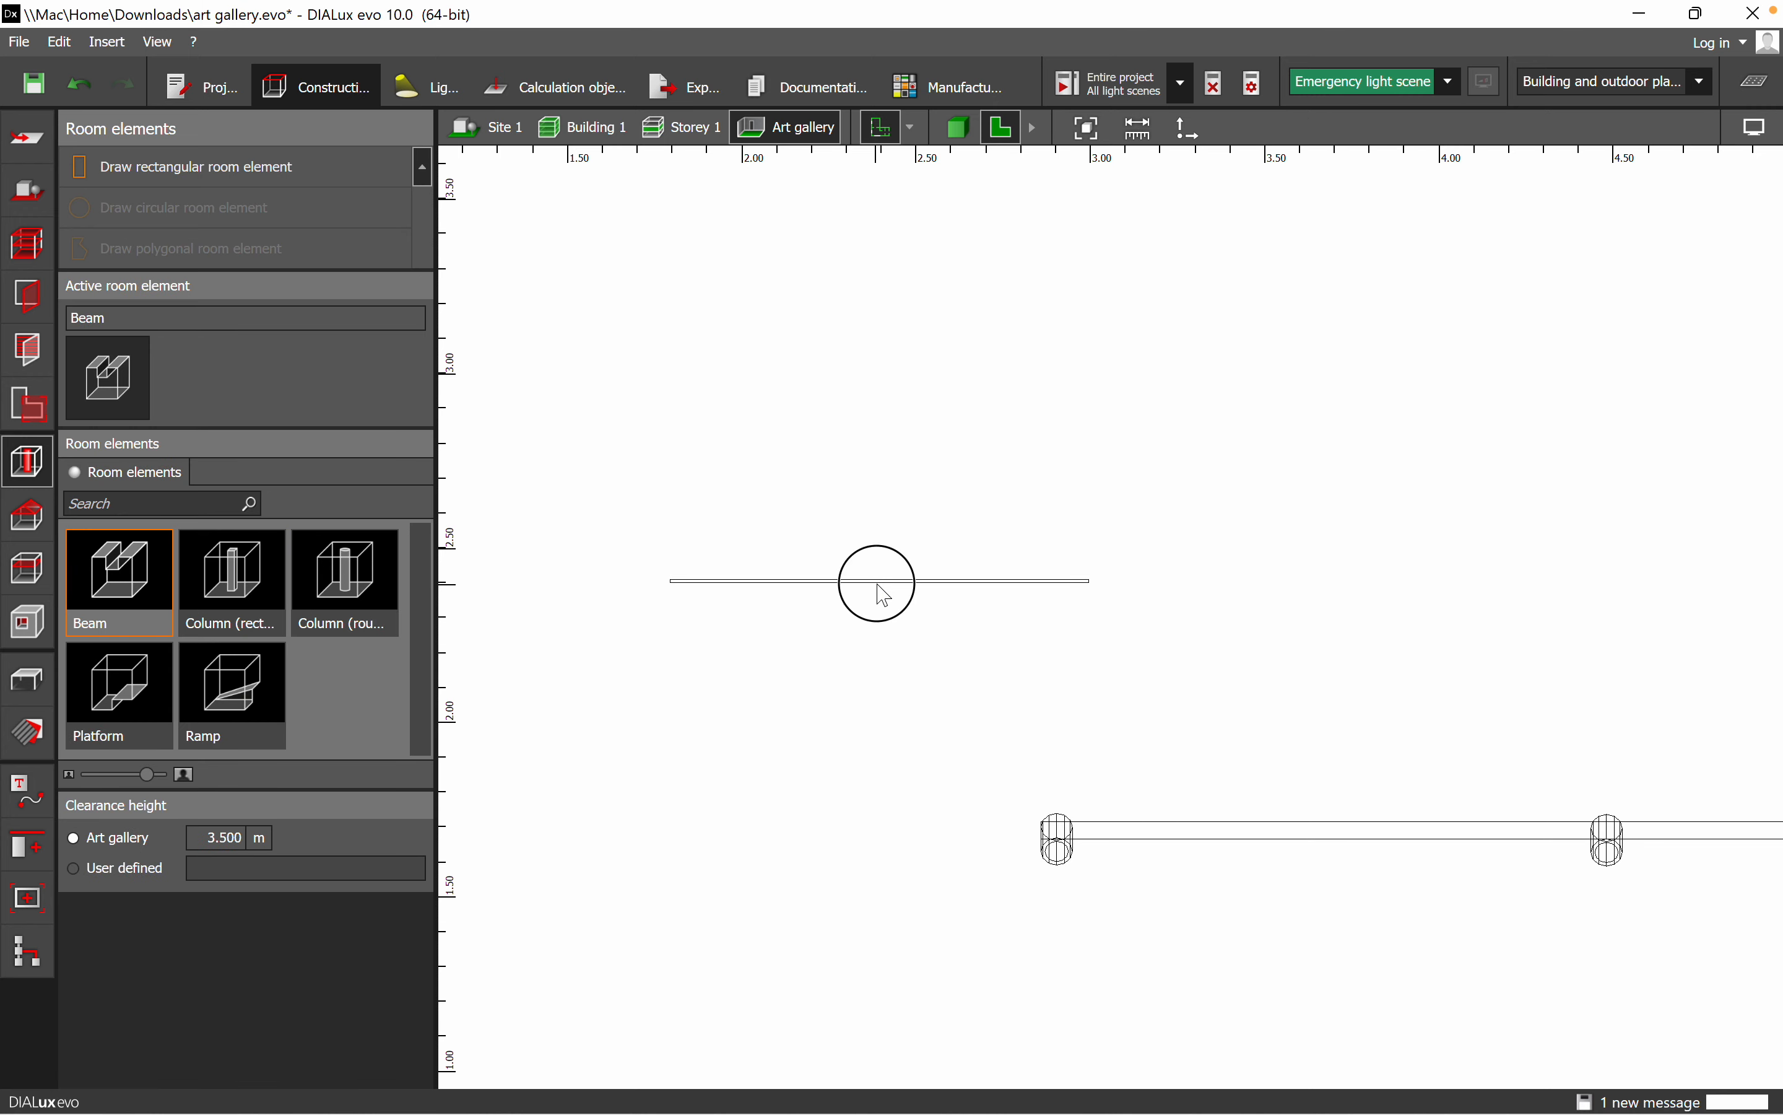
pyautogui.click(881, 584)
pyautogui.rightClick(884, 592)
pyautogui.click(895, 597)
pyautogui.scroll(-5, 863, 724)
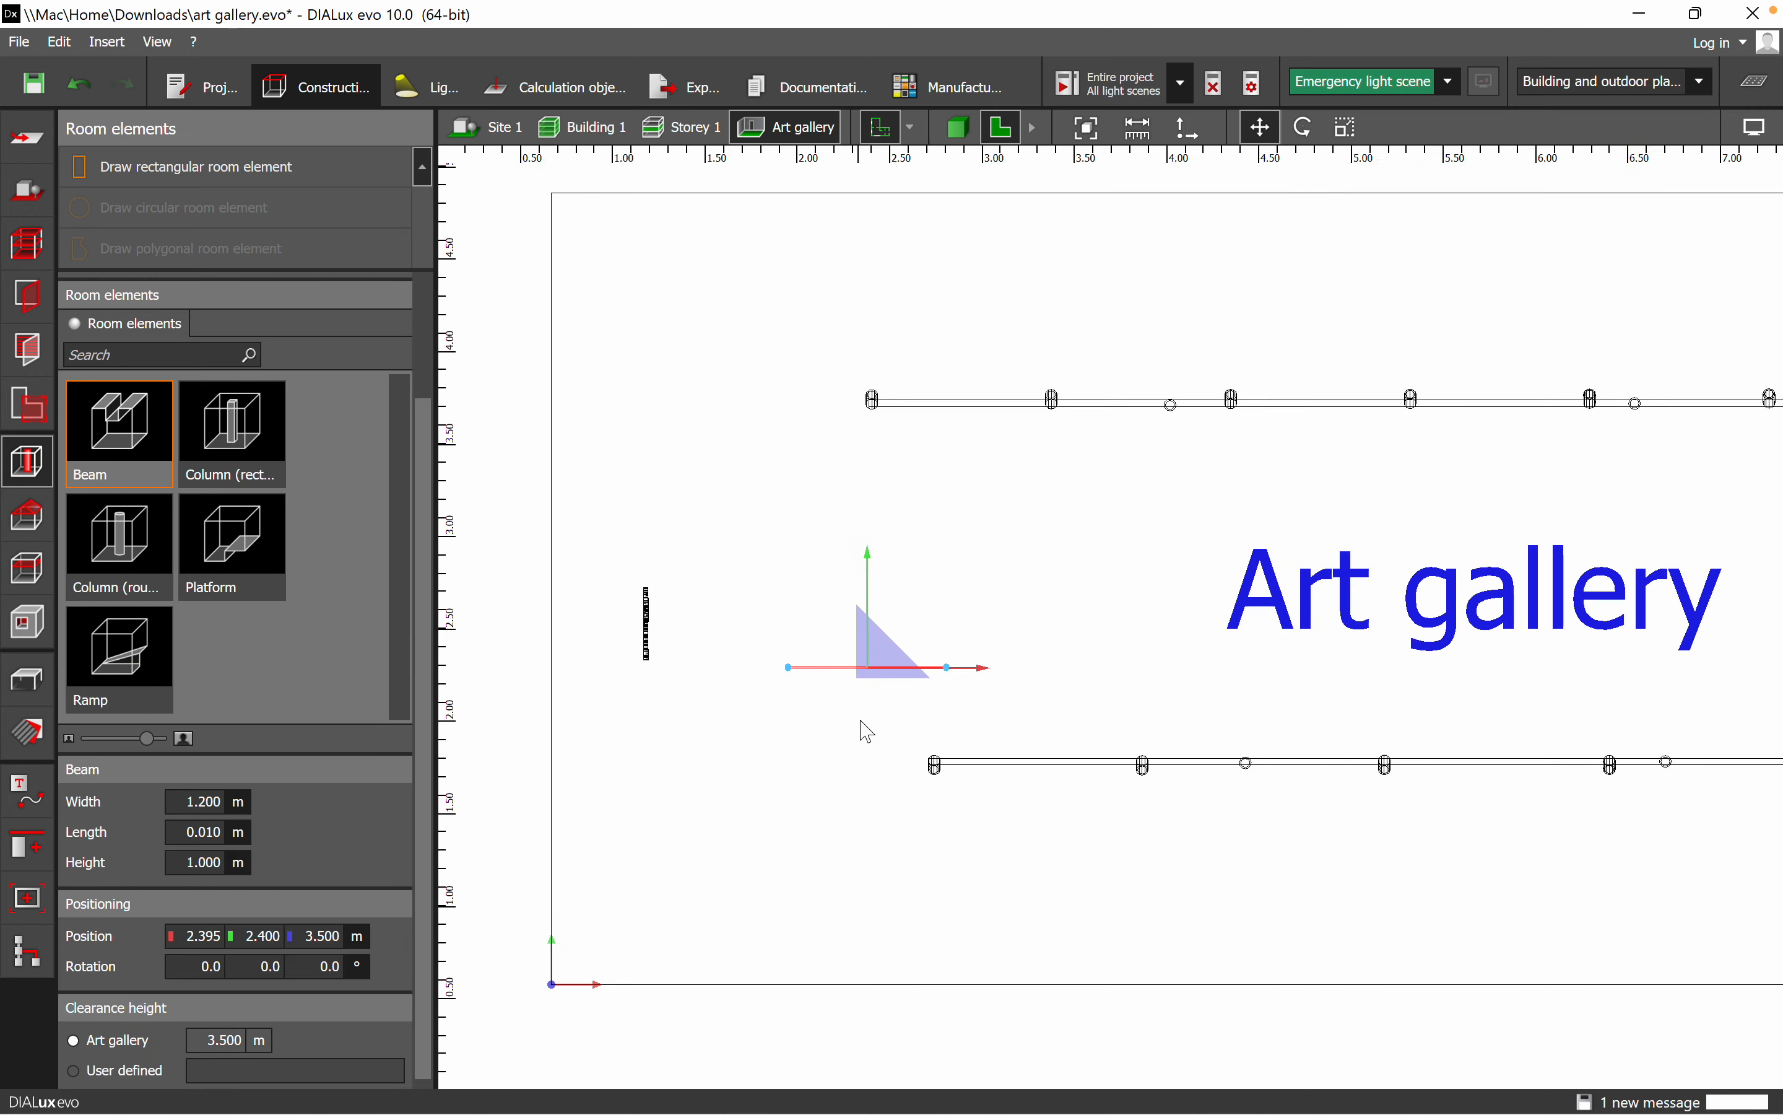
pyautogui.moveTo(868, 678); pyautogui.dragTo(992, 298)
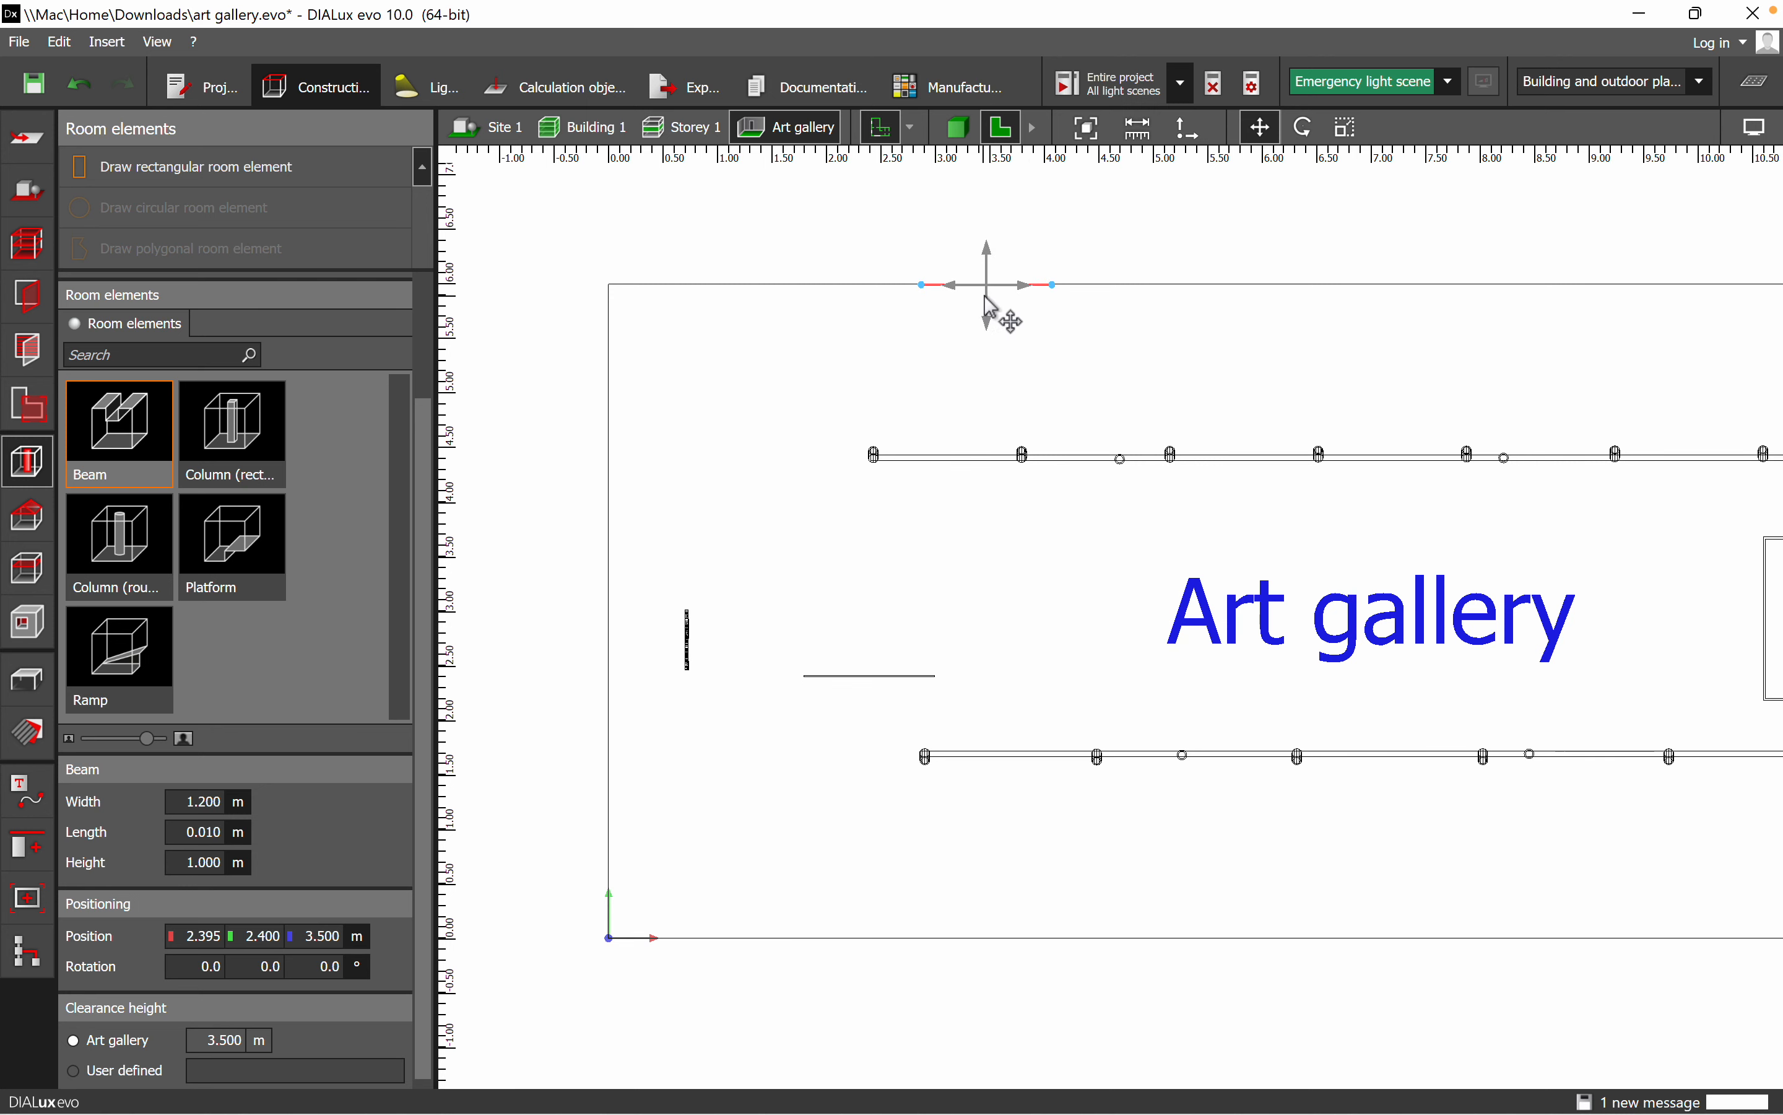
pyautogui.click(957, 127)
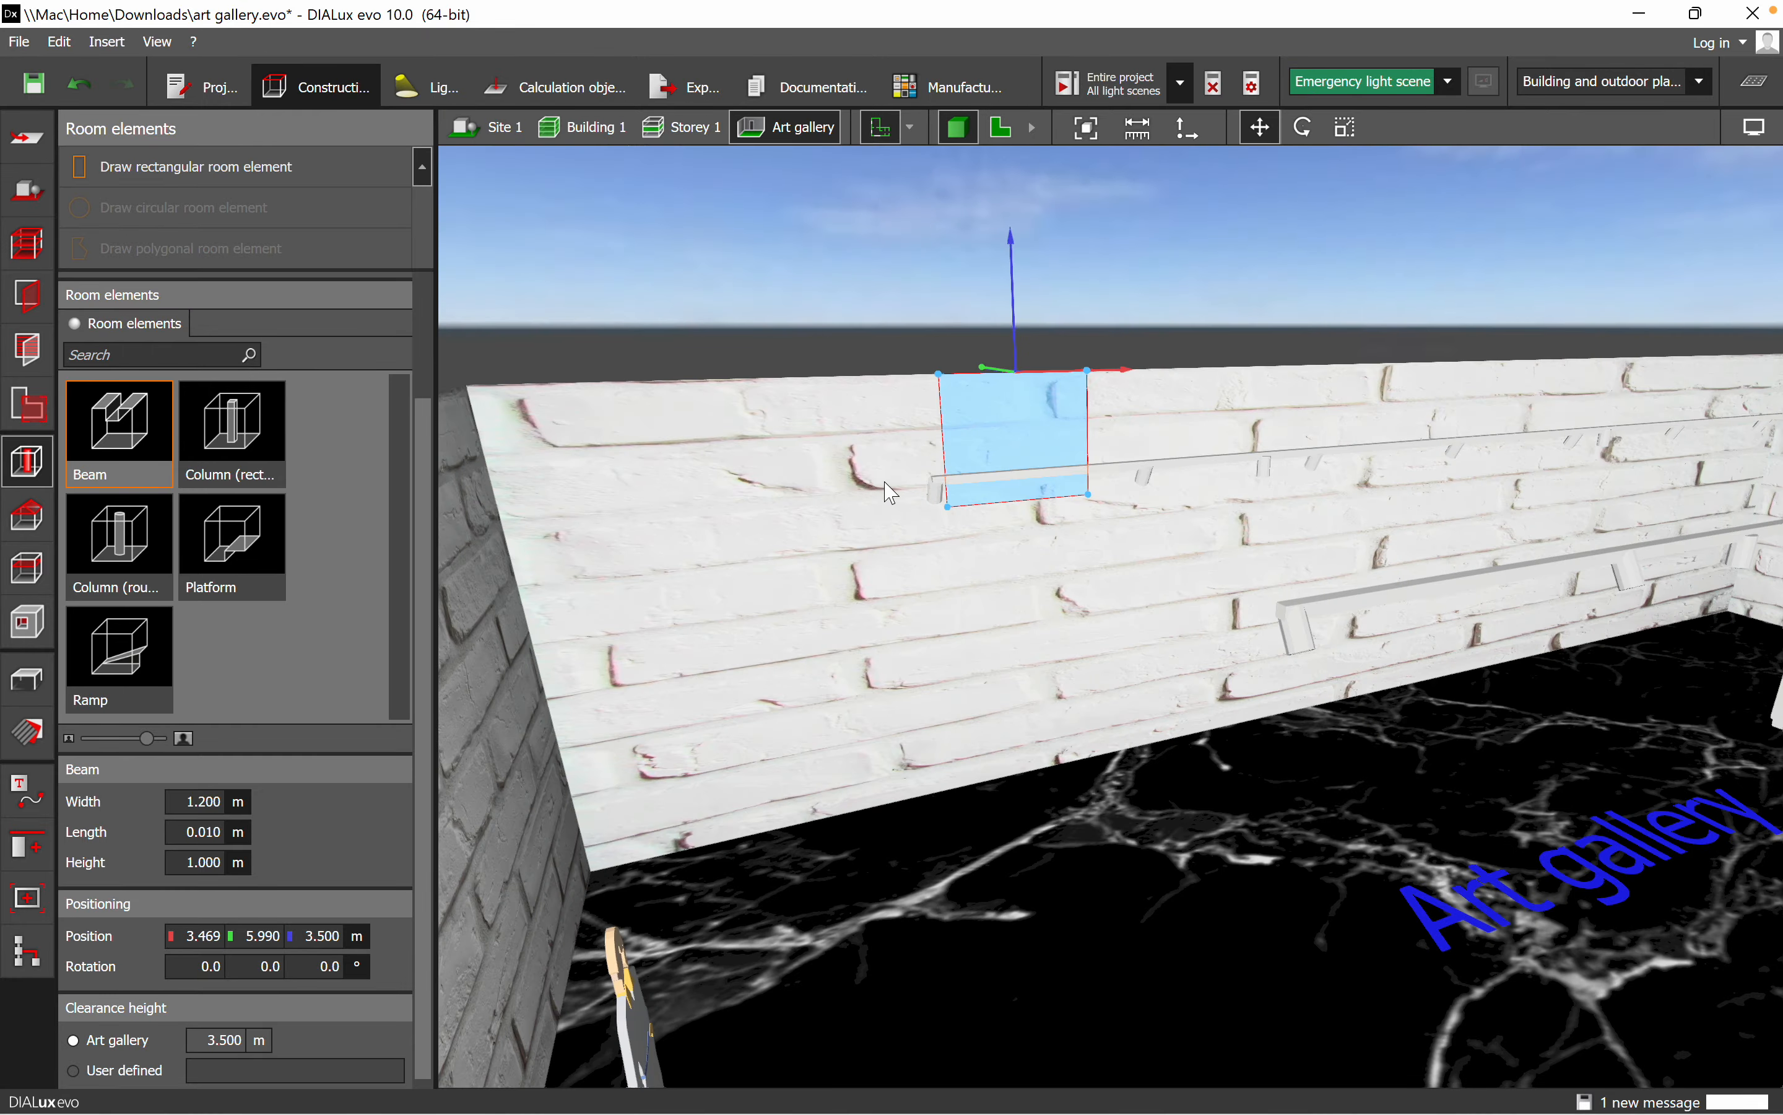
# - Set the wall-mounted beam's width and height to 1.5 m each
pyautogui.scroll(3, 1050, 696)
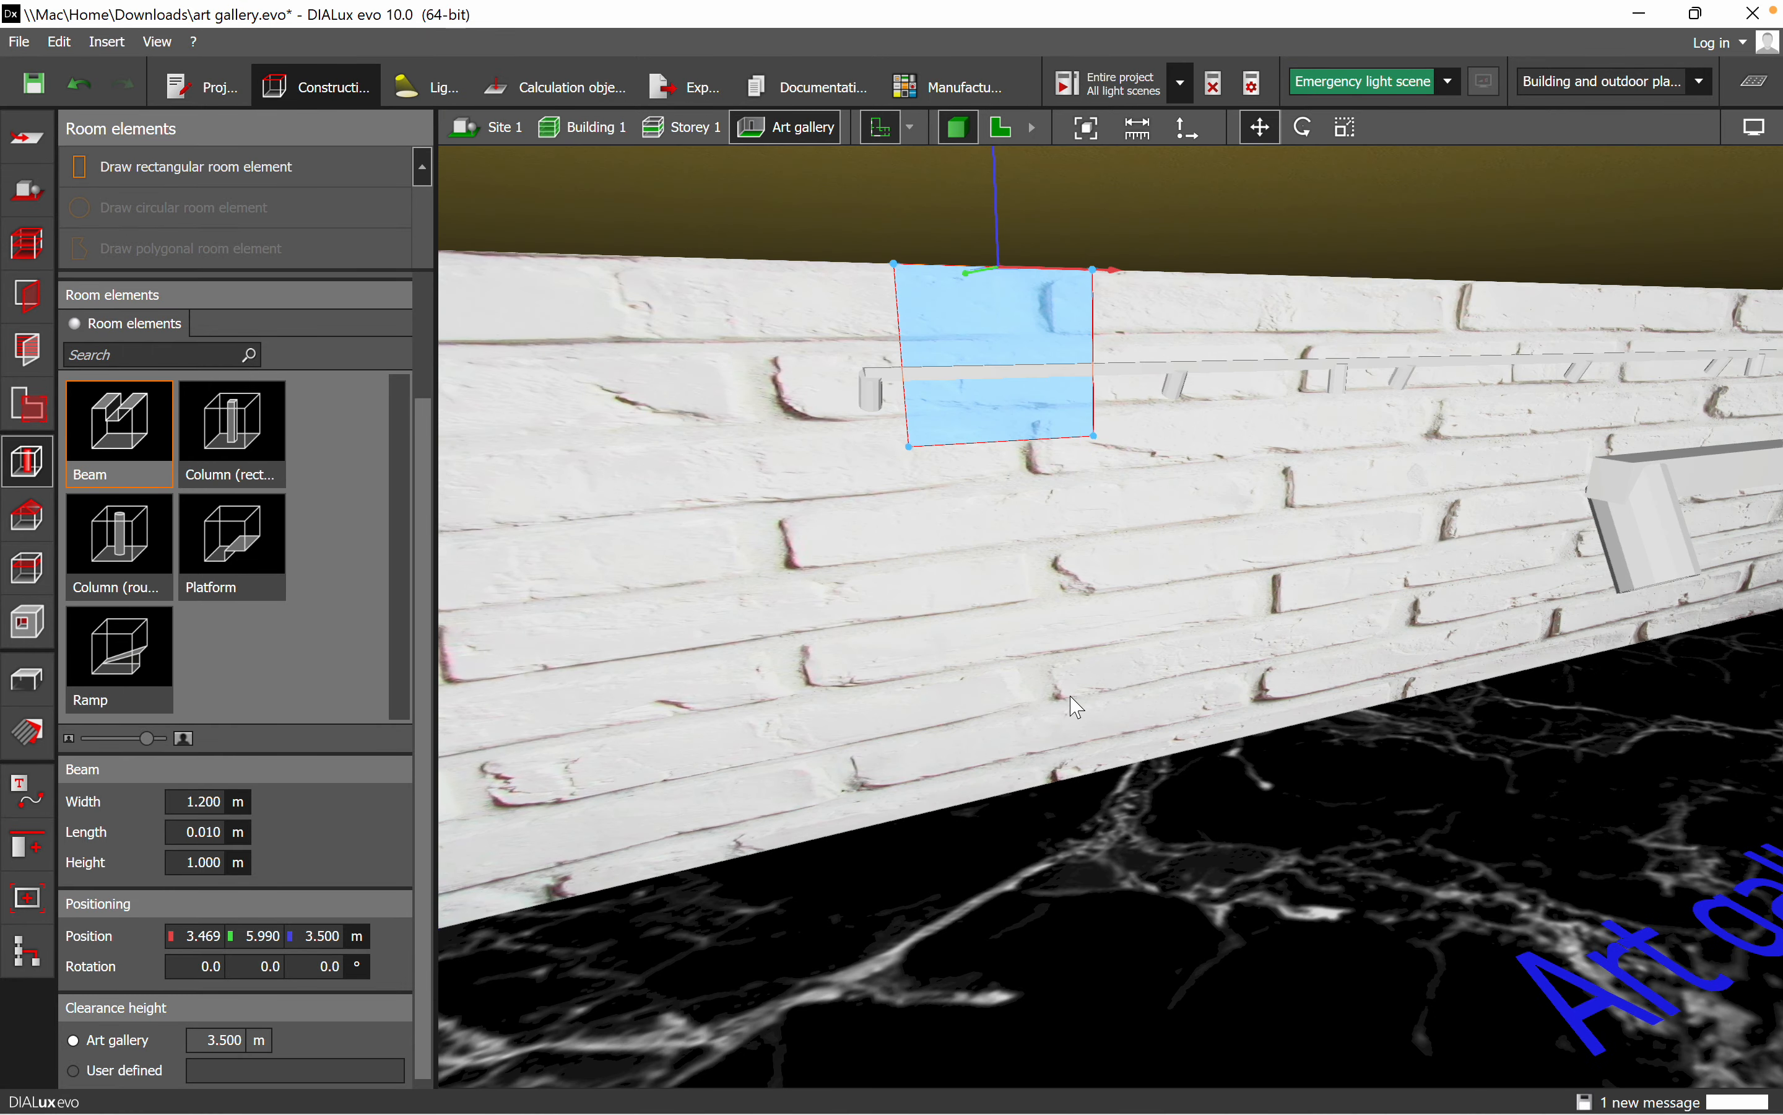
pyautogui.click(211, 807)
pyautogui.write('5')
pyautogui.click(208, 860)
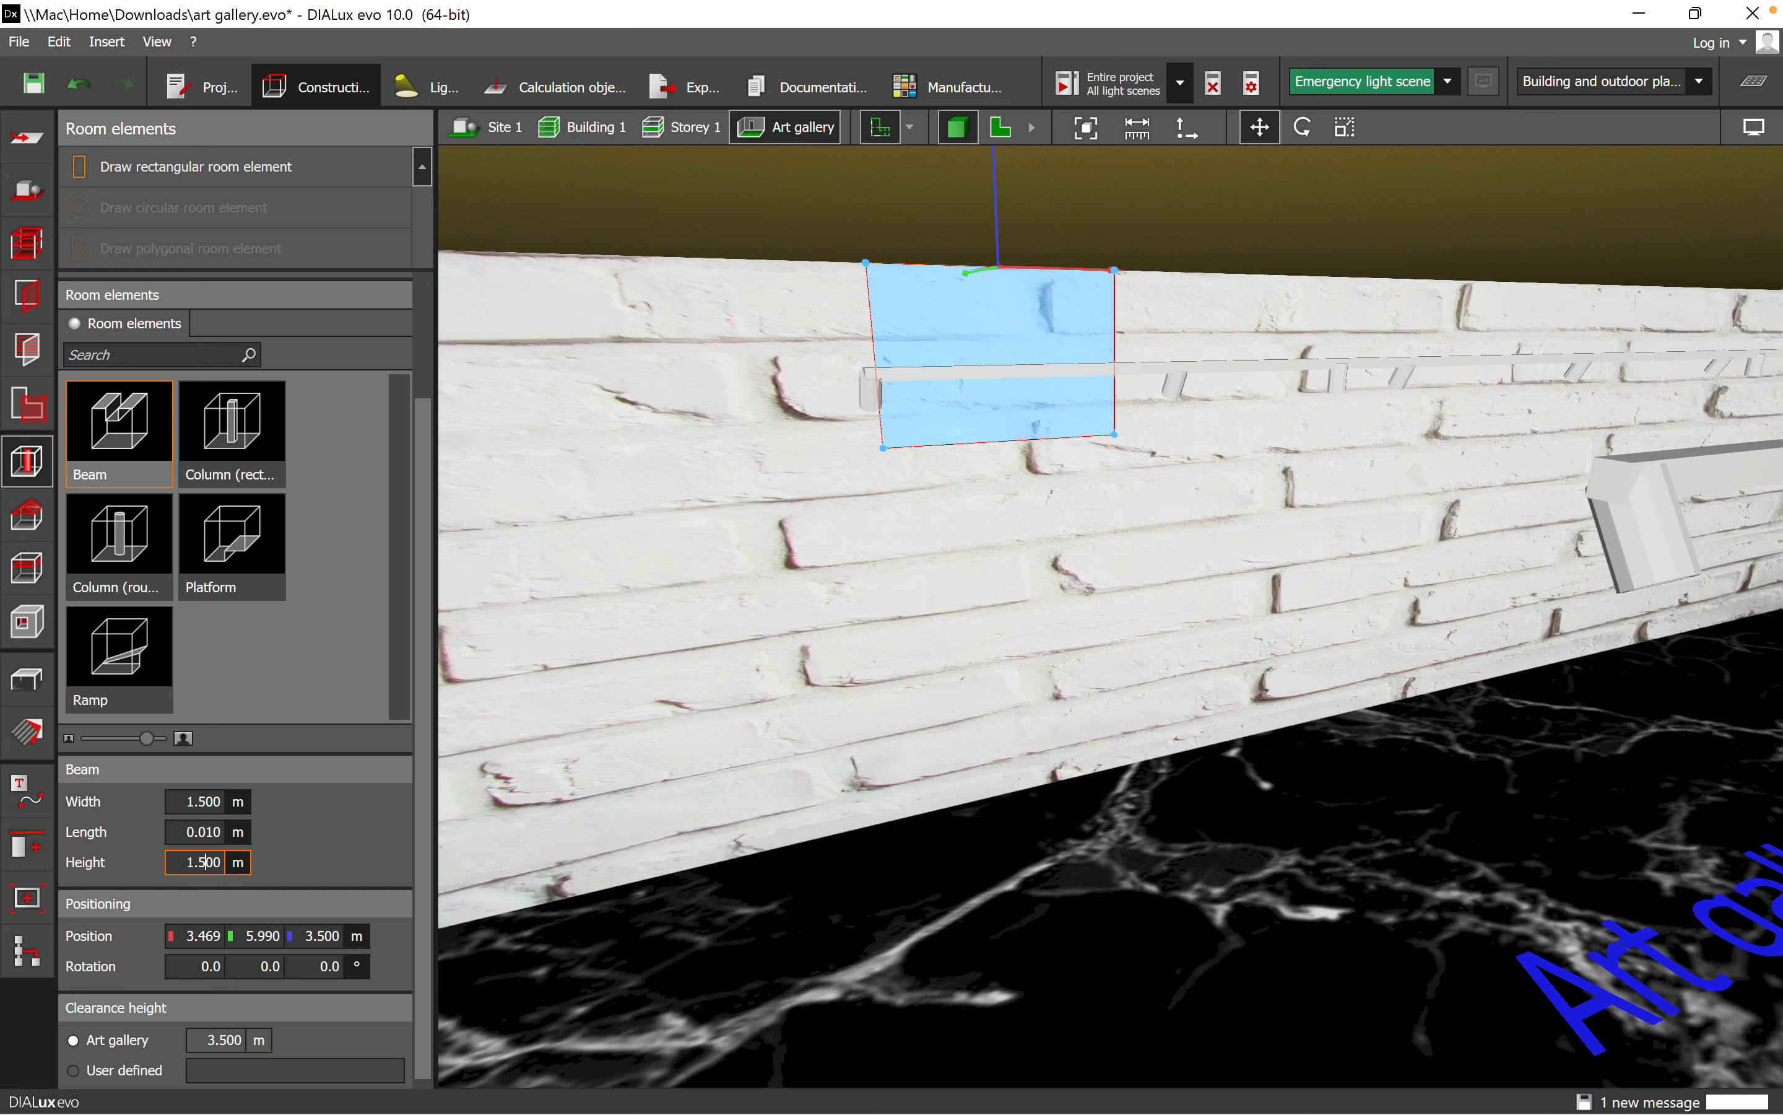
pyautogui.write('5')
pyautogui.click(209, 809)
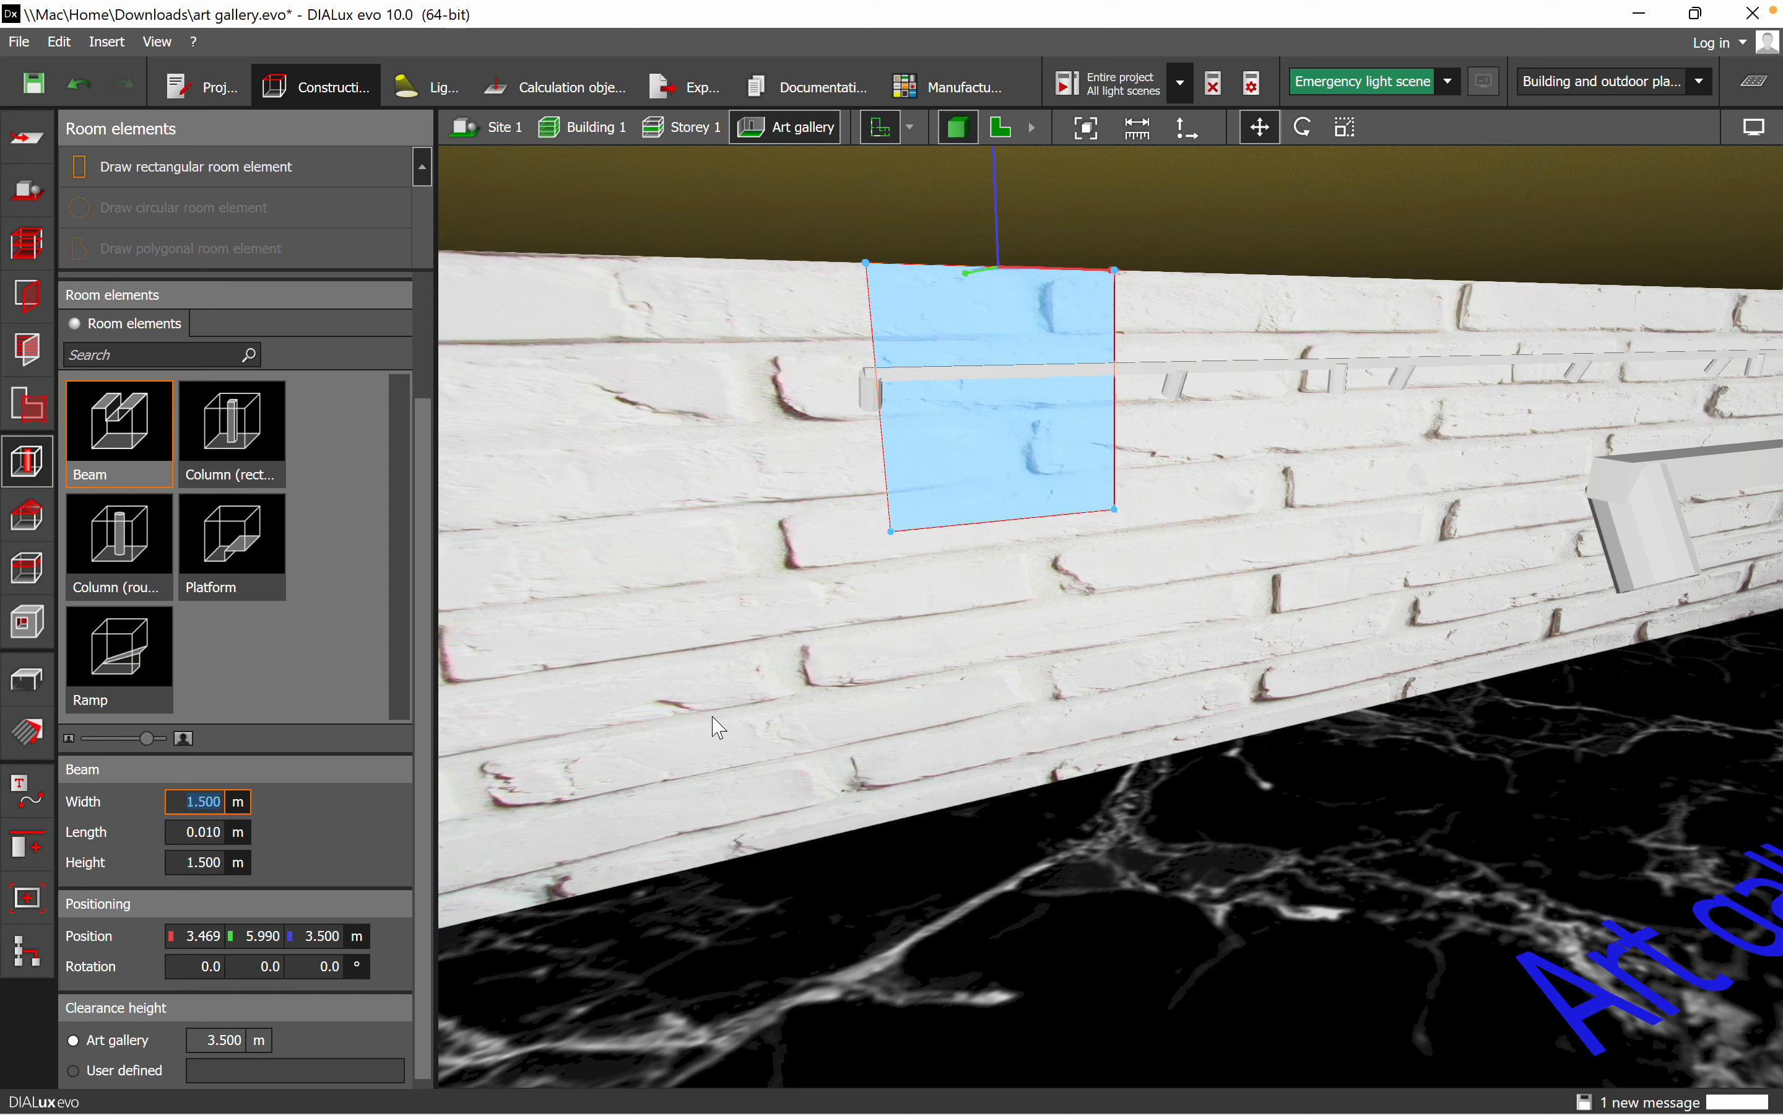
pyautogui.moveTo(424, 736); pyautogui.dragTo(419, 953)
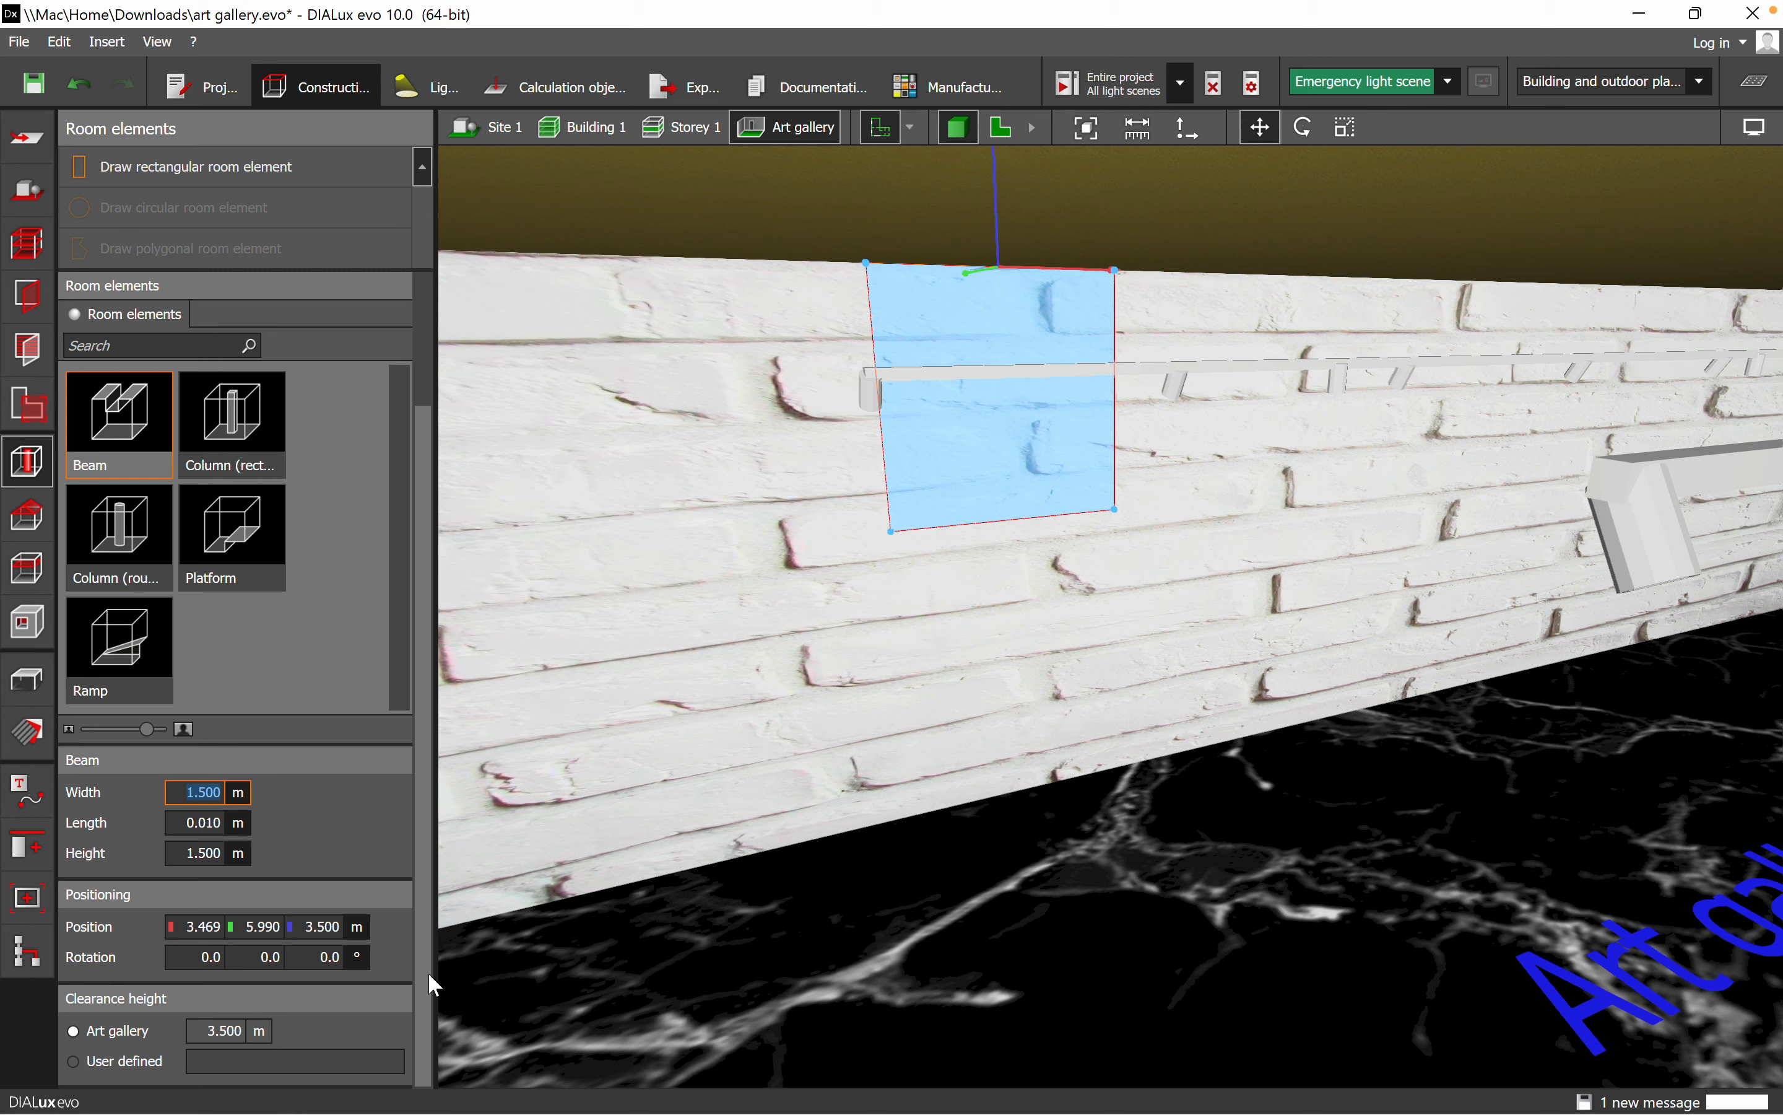
pyautogui.click(329, 927)
pyautogui.click(331, 956)
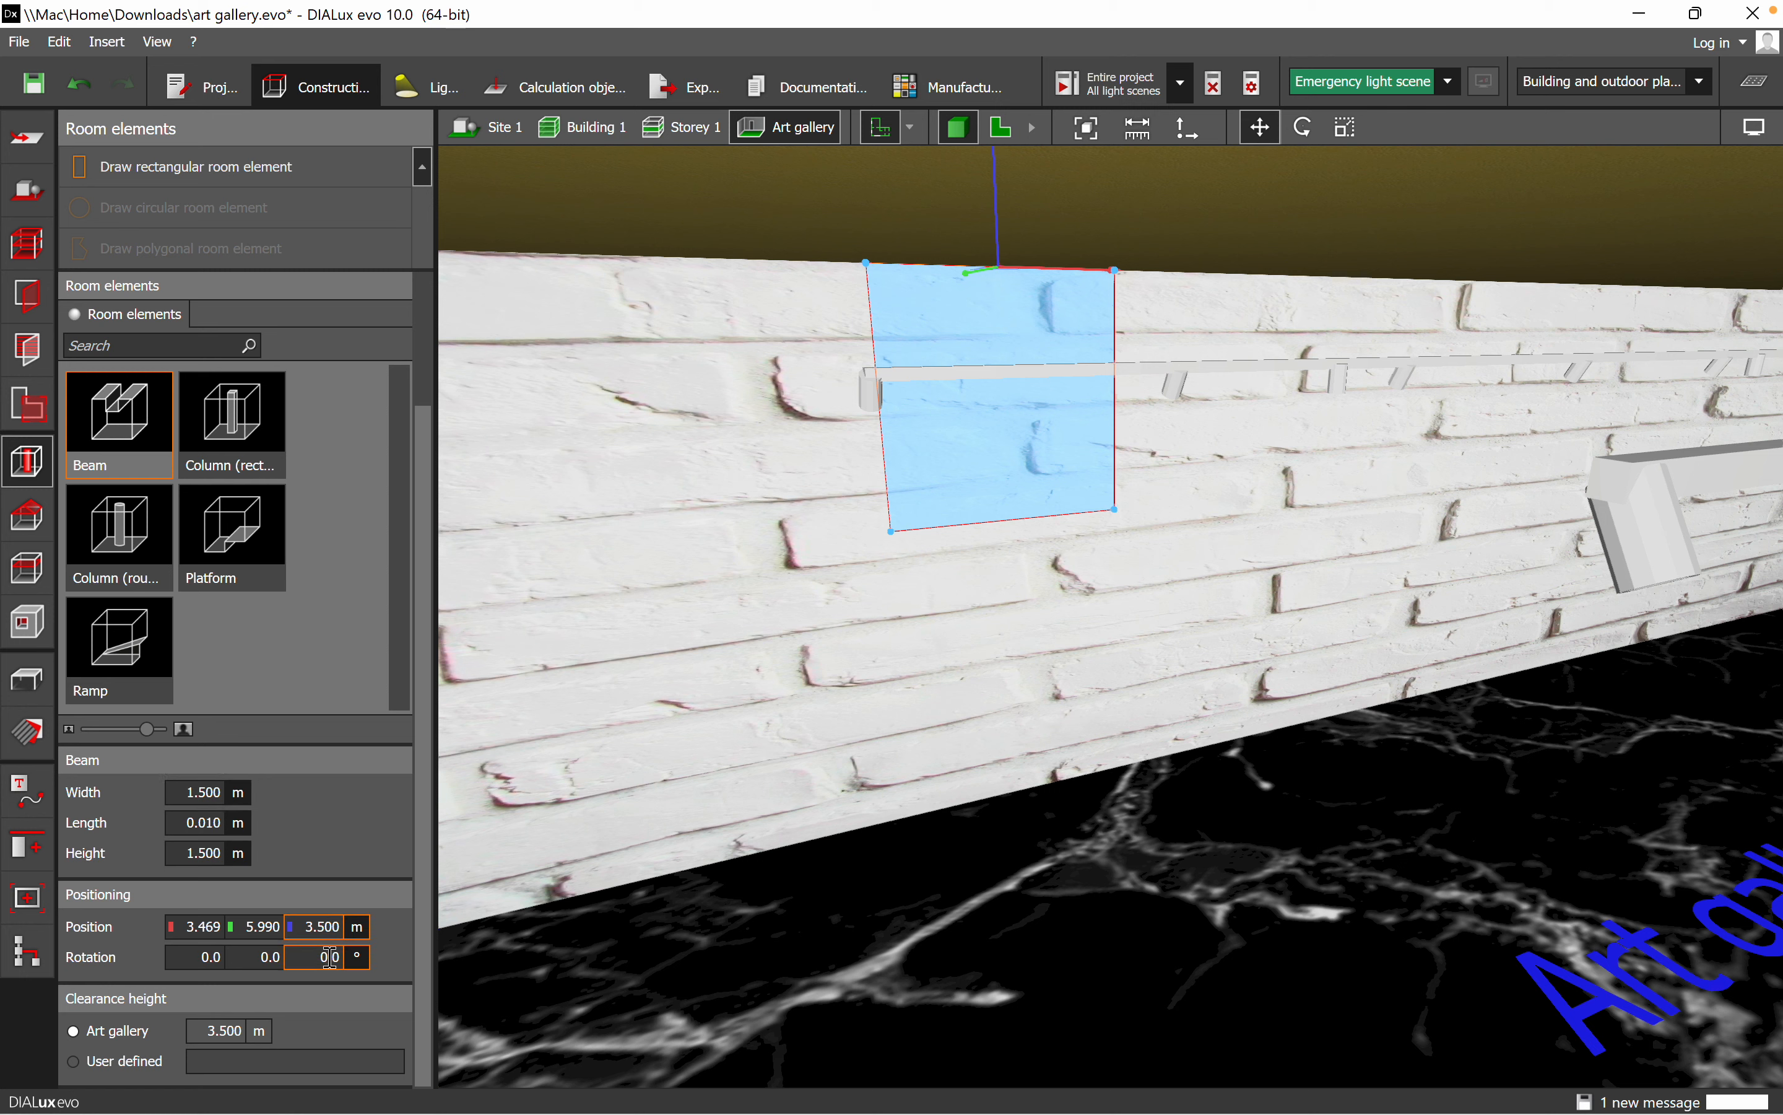
pyautogui.press('BackSpace')
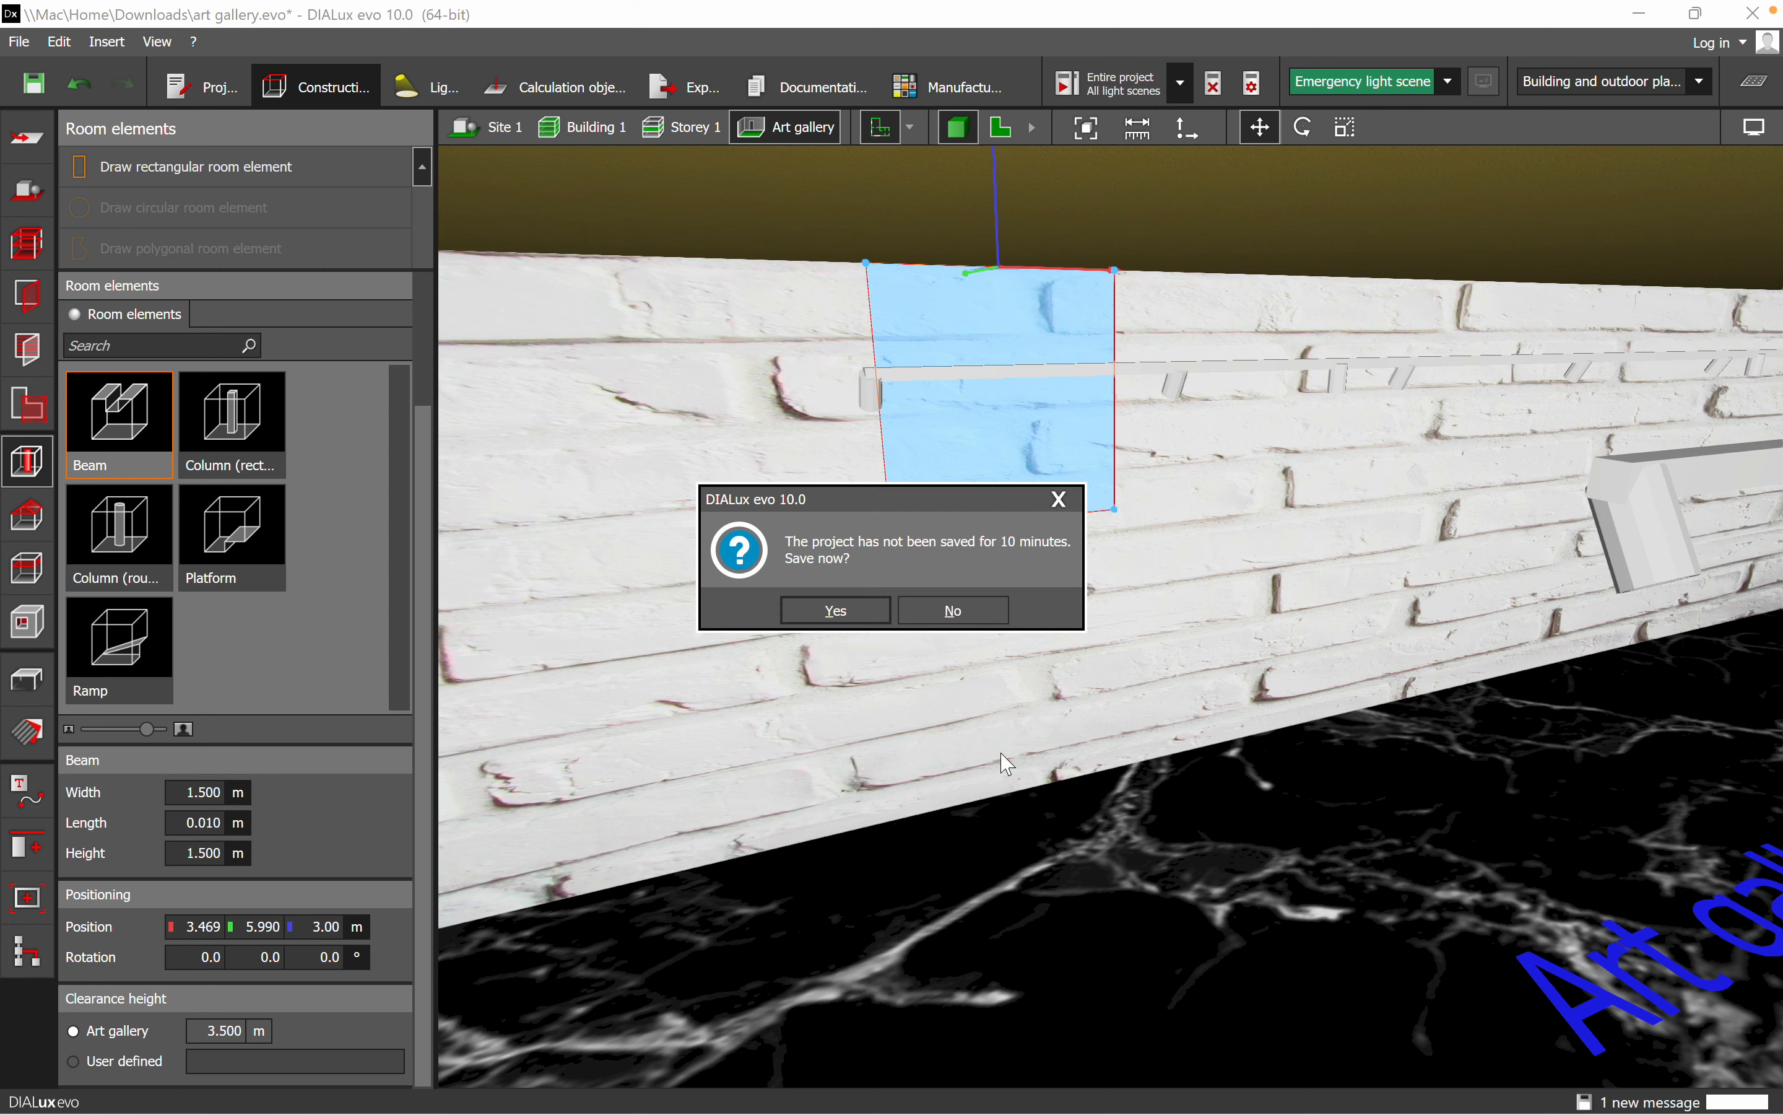
# - Save the project and set the vertical position of the beam on the wall to 3 m
pyautogui.click(840, 610)
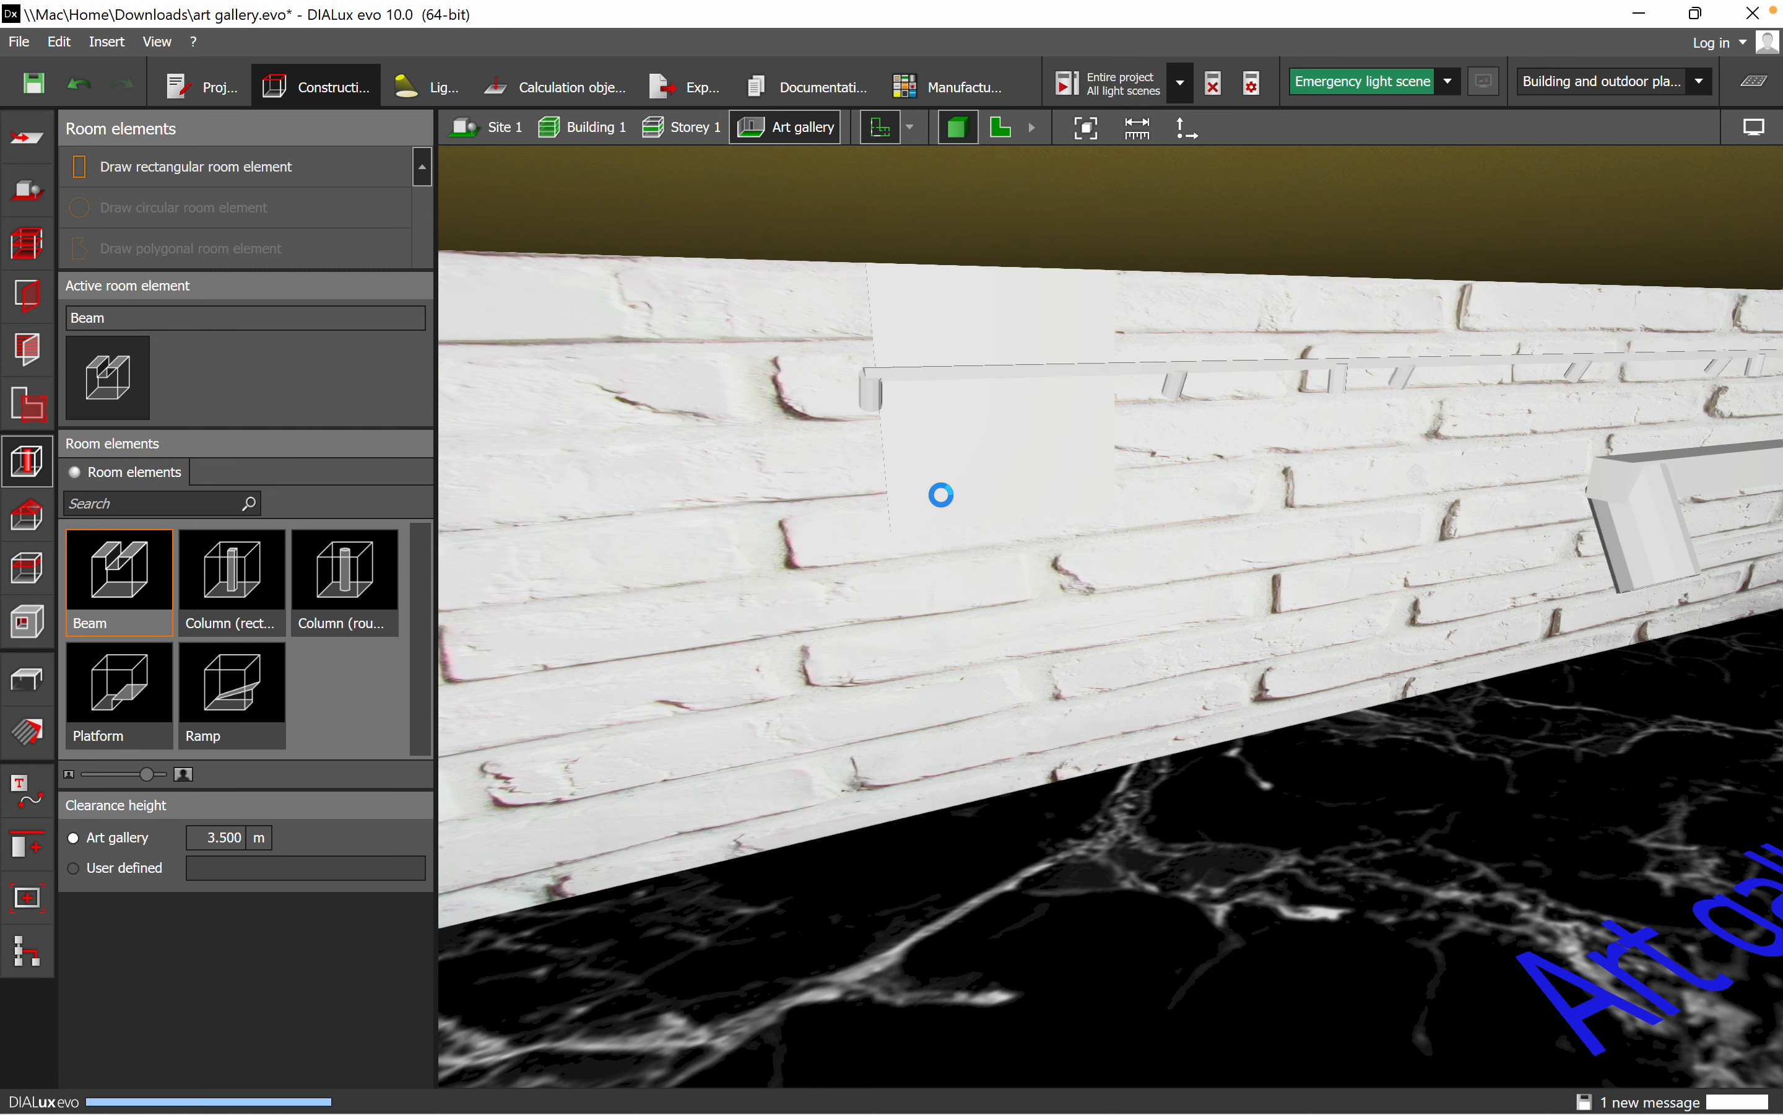
pyautogui.click(958, 461)
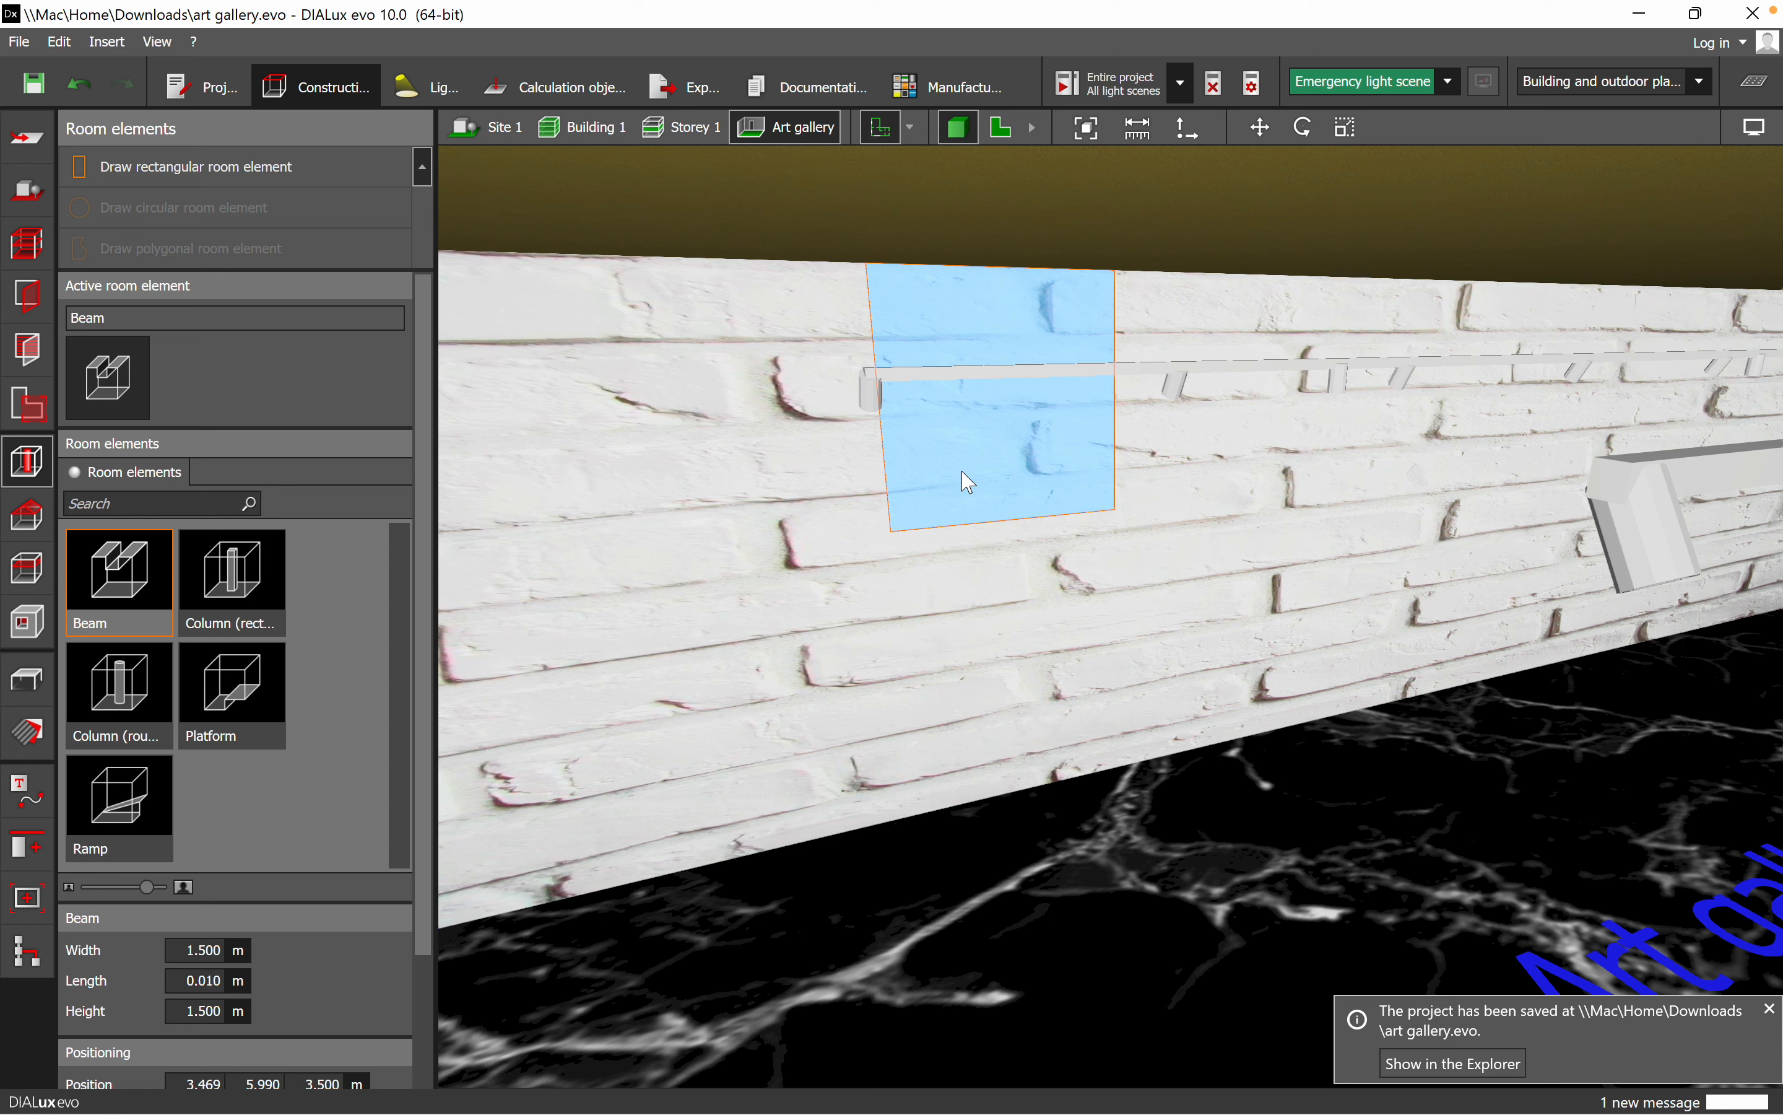
pyautogui.moveTo(430, 880); pyautogui.dragTo(405, 1046)
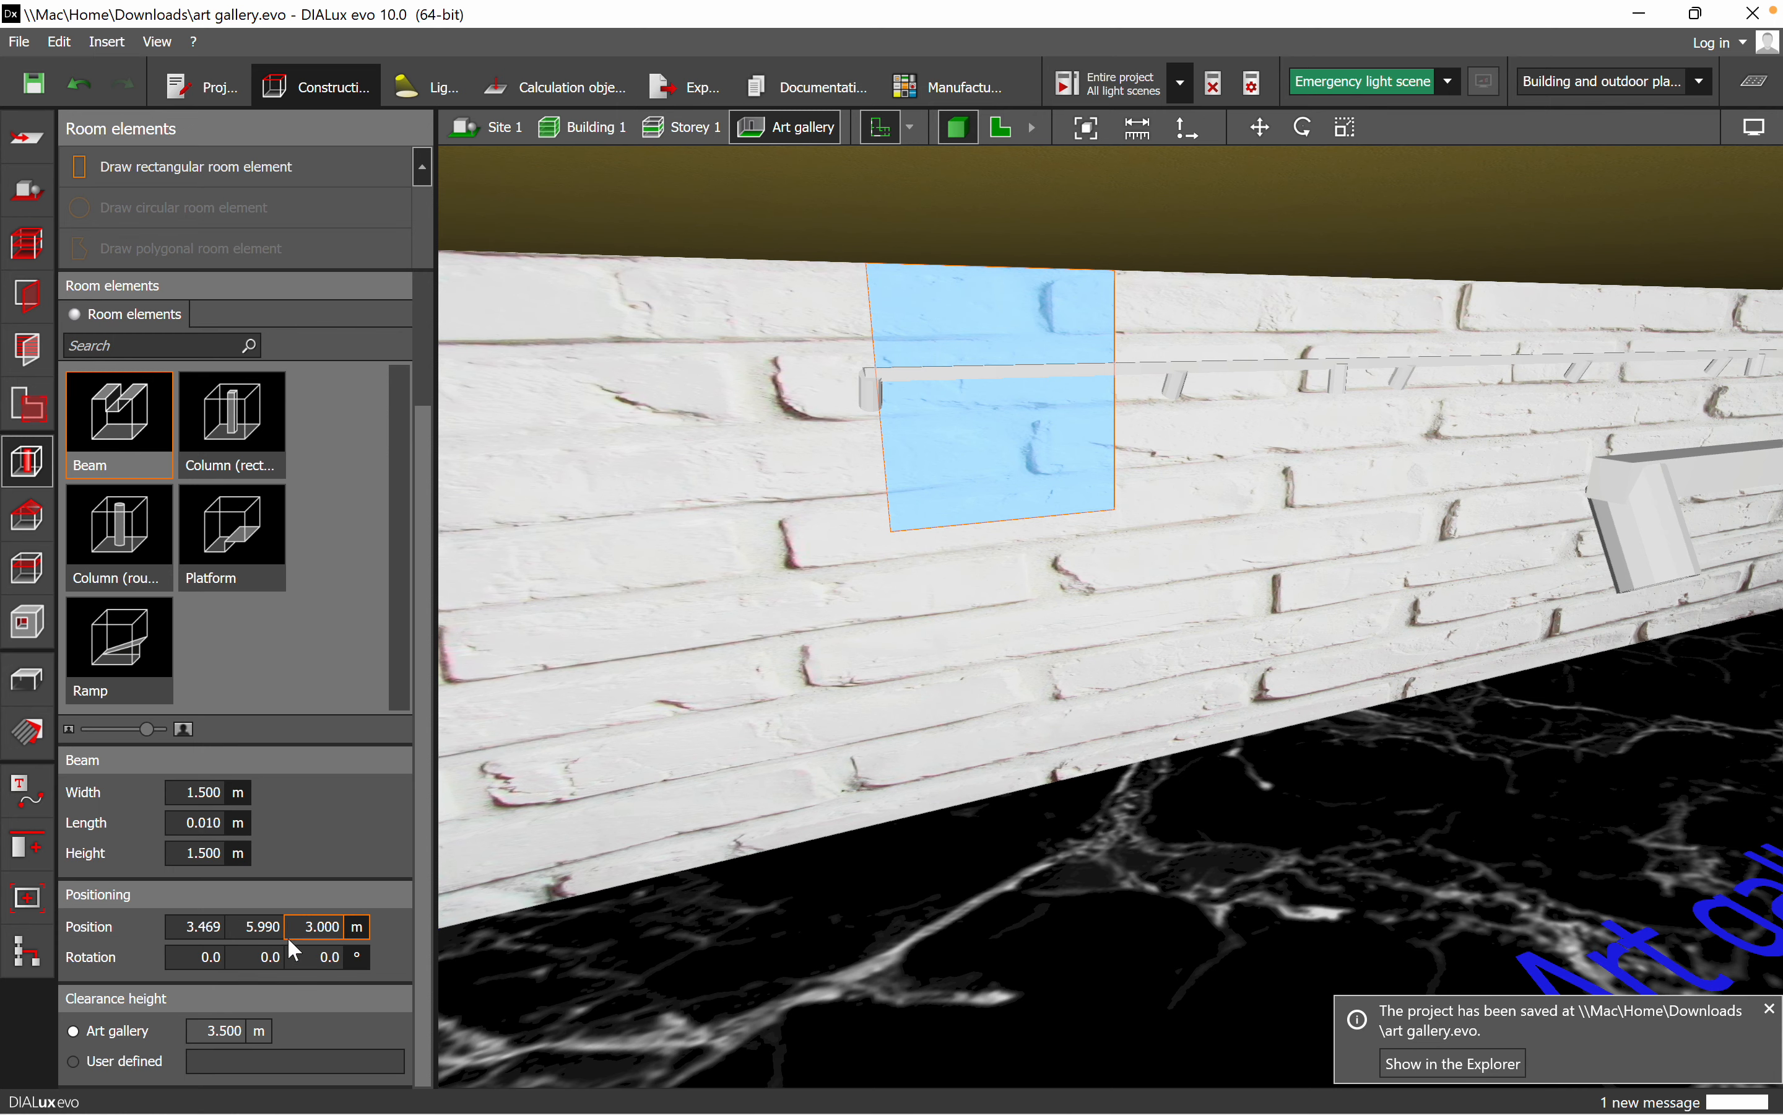
pyautogui.click(259, 927)
# - Examine the panel on the brick wall from several angles and its placement relative to the lighting rails
pyautogui.moveTo(1101, 884); pyautogui.dragTo(1035, 858, button='right')
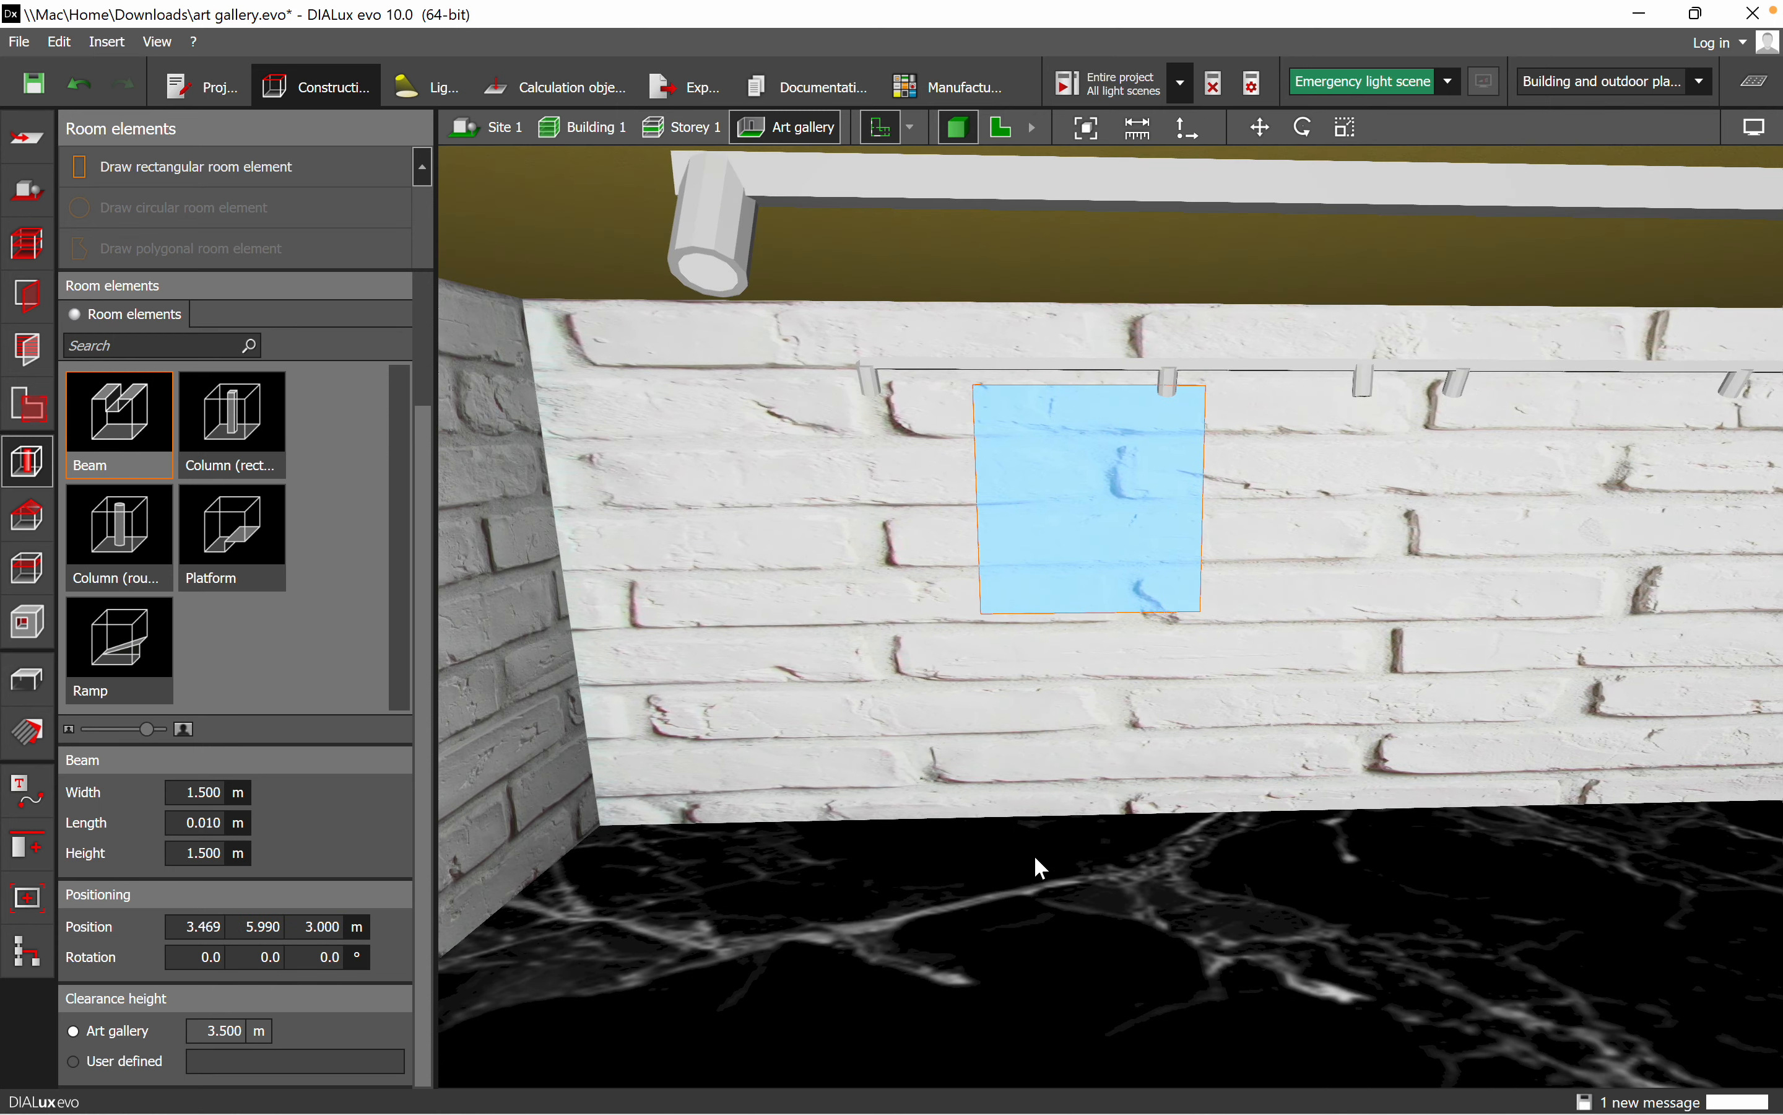
pyautogui.scroll(3, 1042, 871)
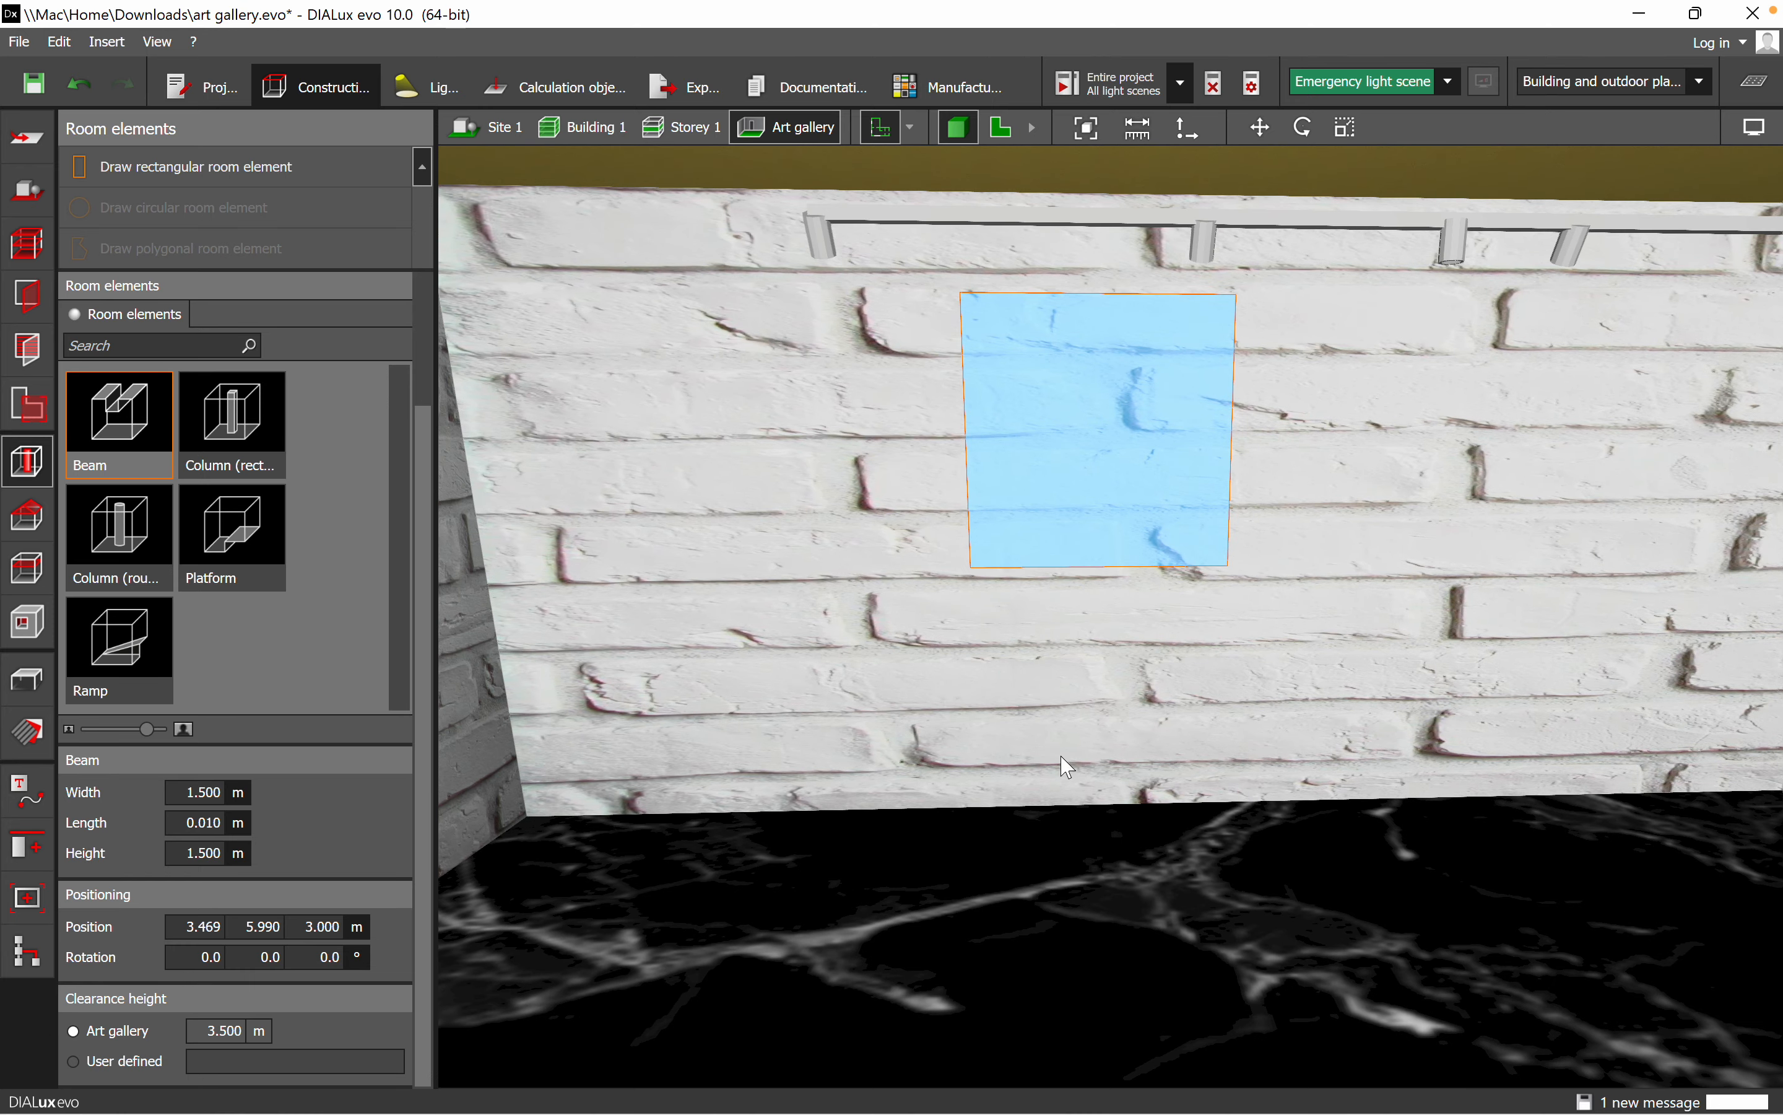
pyautogui.click(1089, 752)
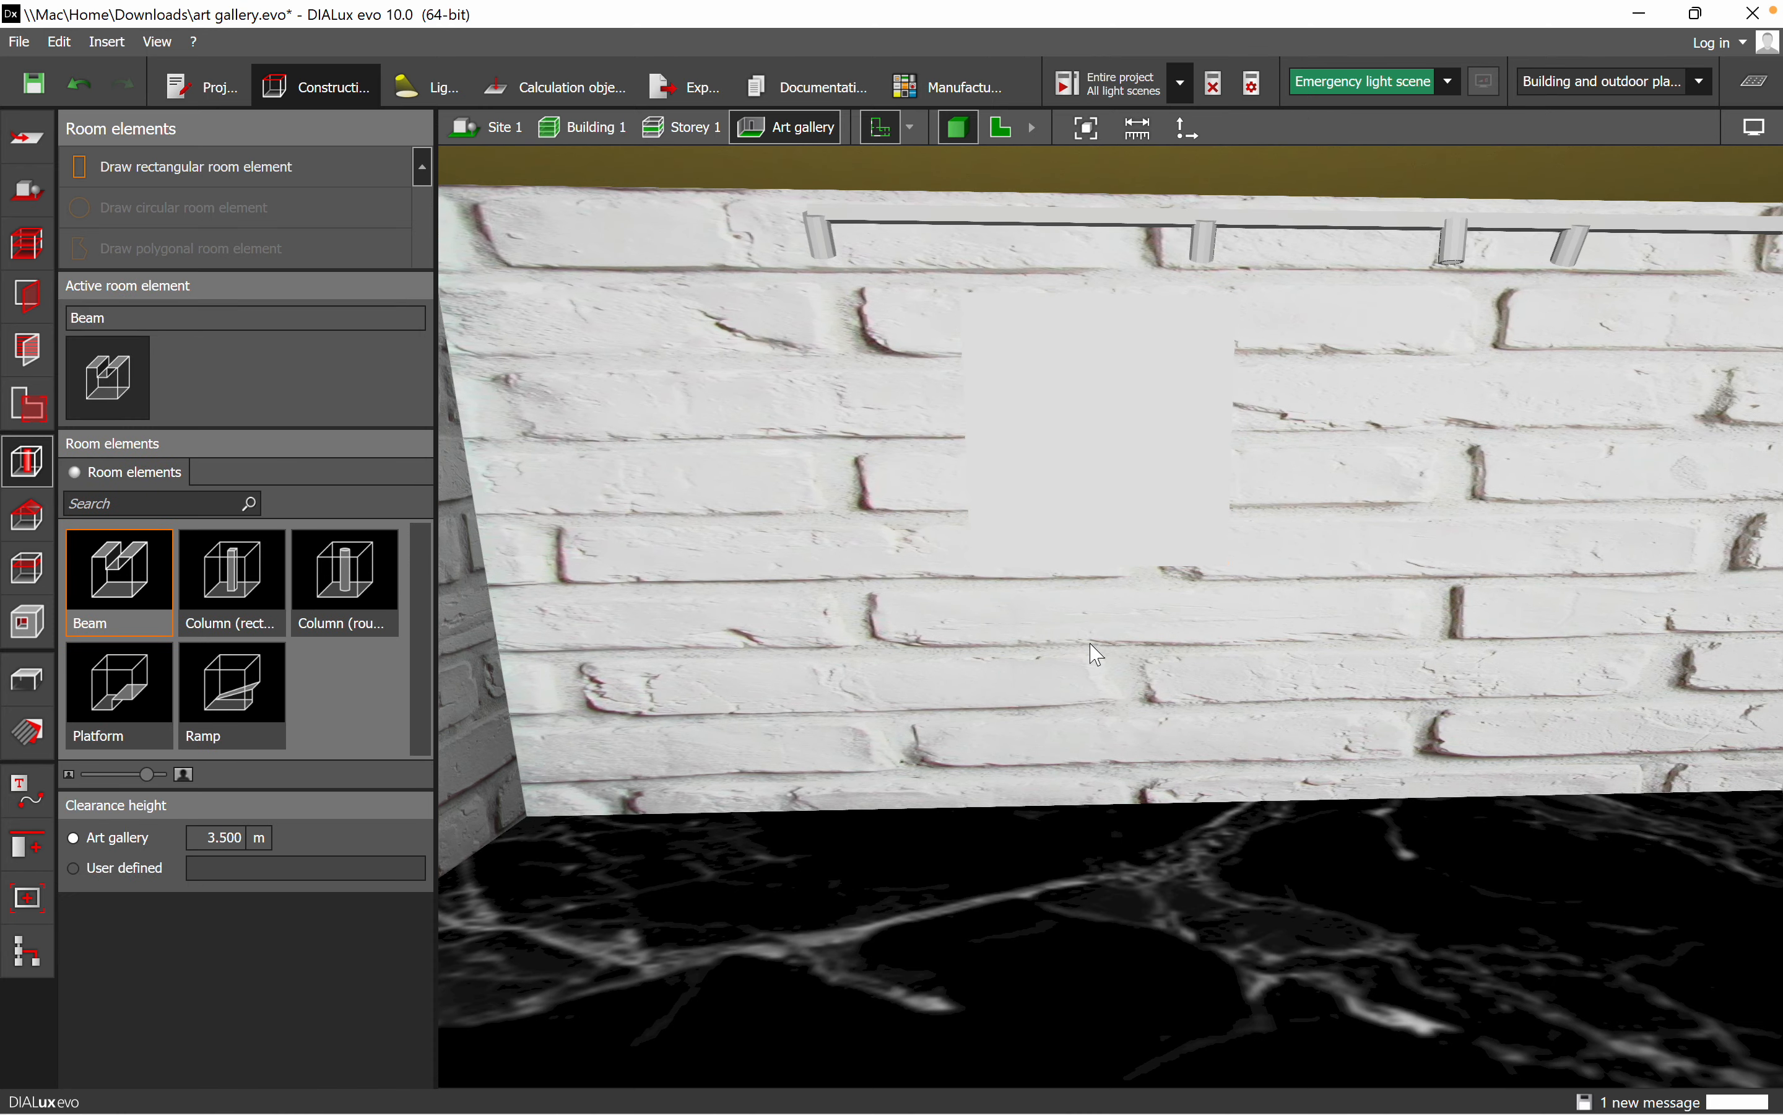
pyautogui.moveTo(1172, 839); pyautogui.dragTo(1371, 892, button='right')
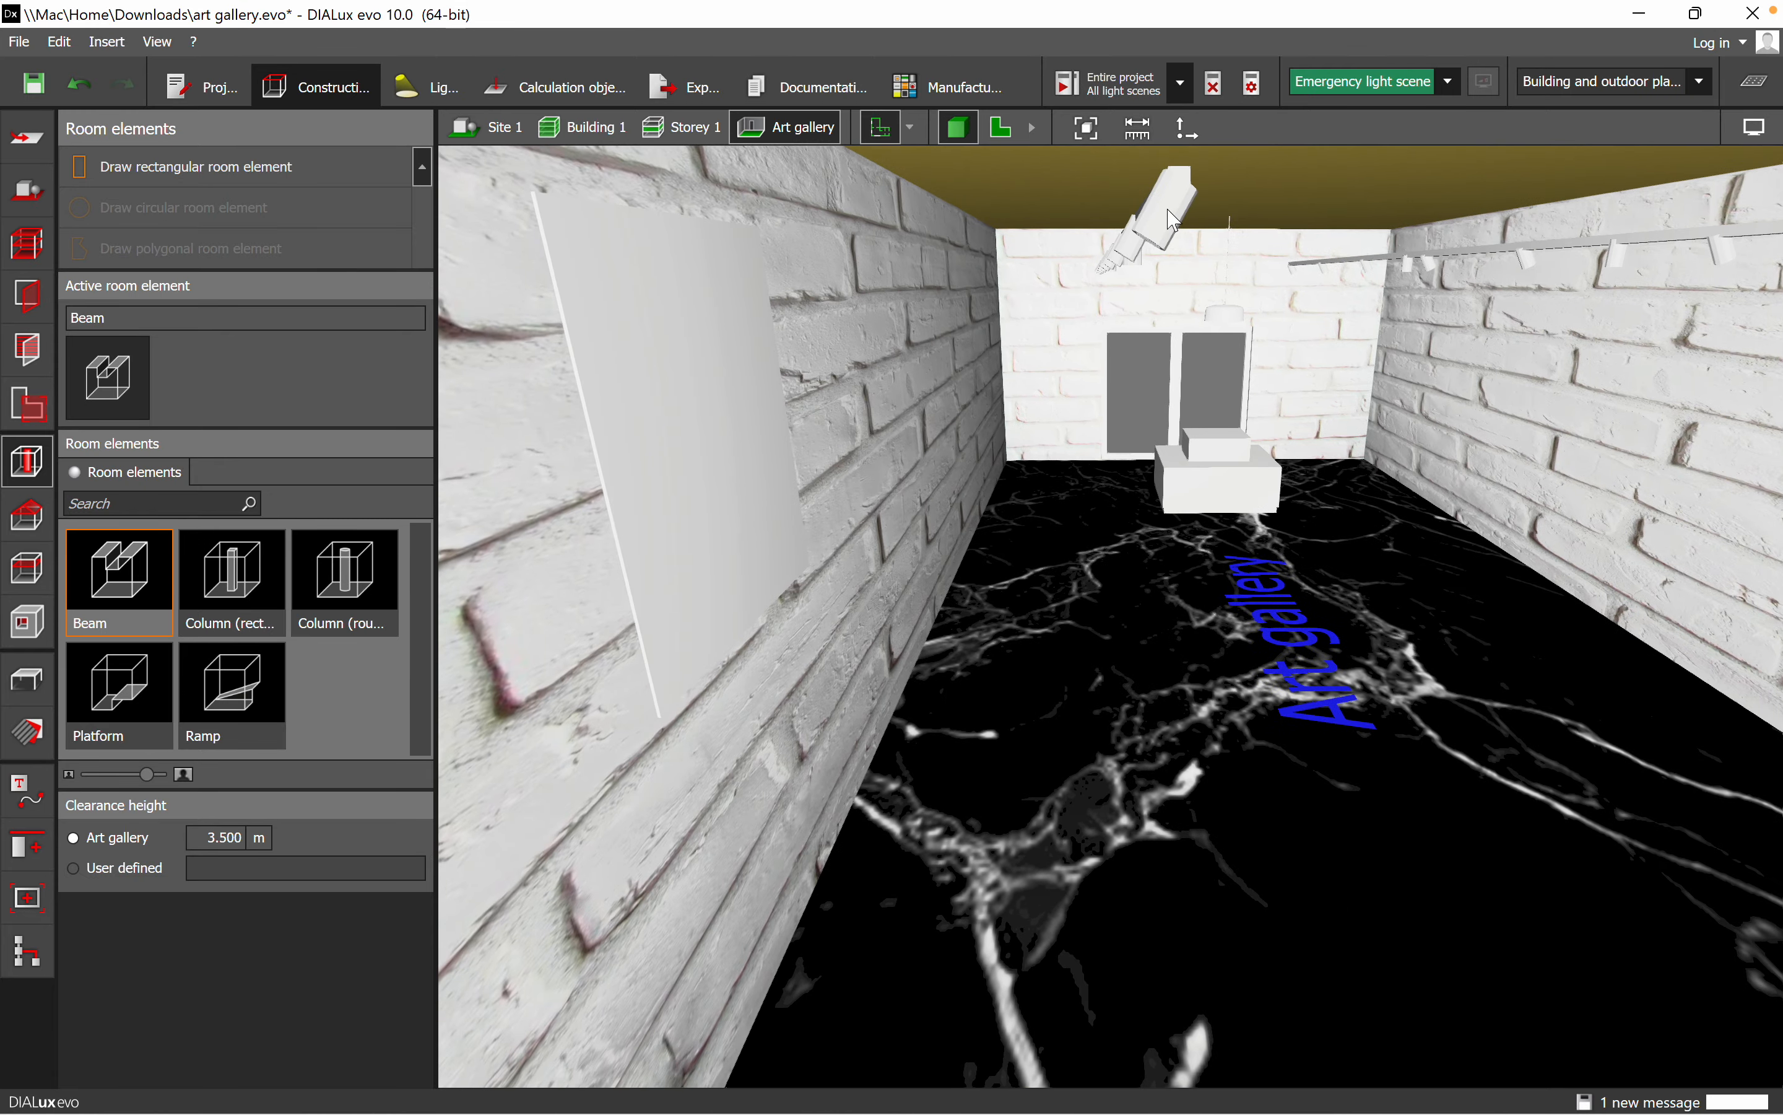
pyautogui.click(1175, 237)
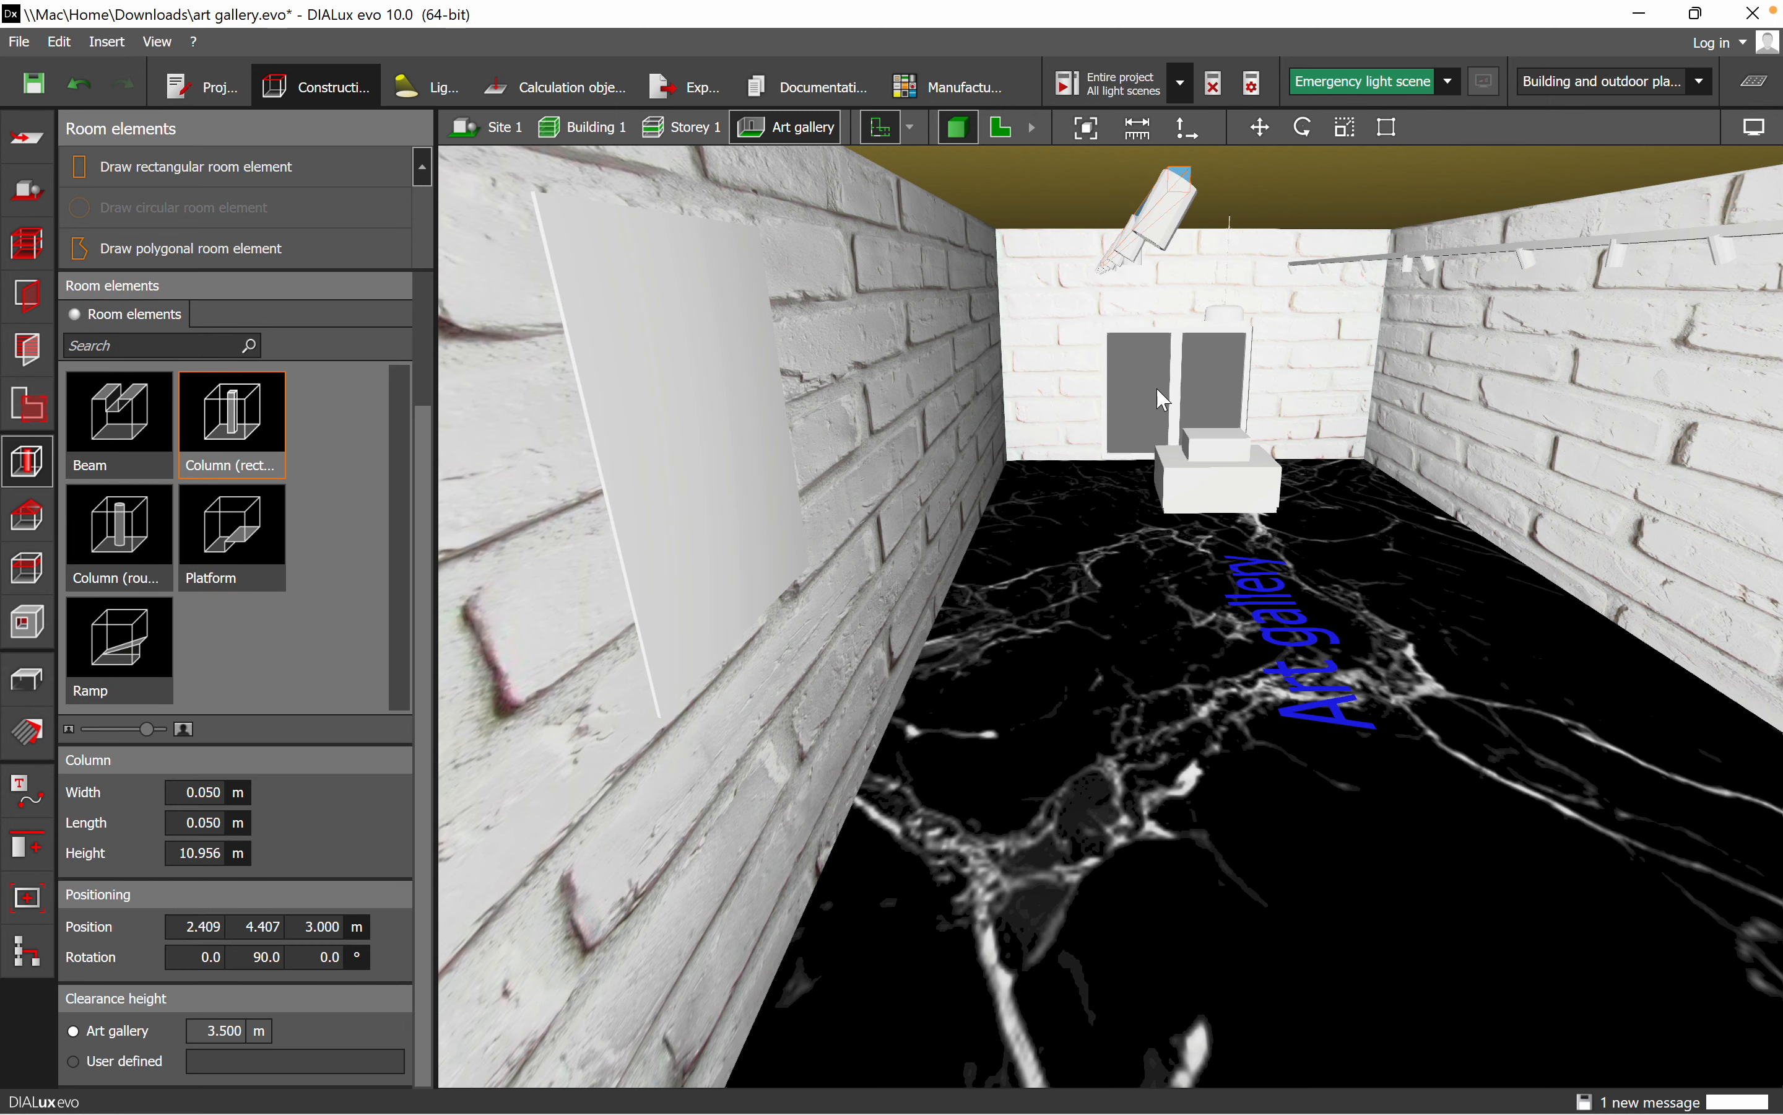
pyautogui.scroll(-5, 1239, 836)
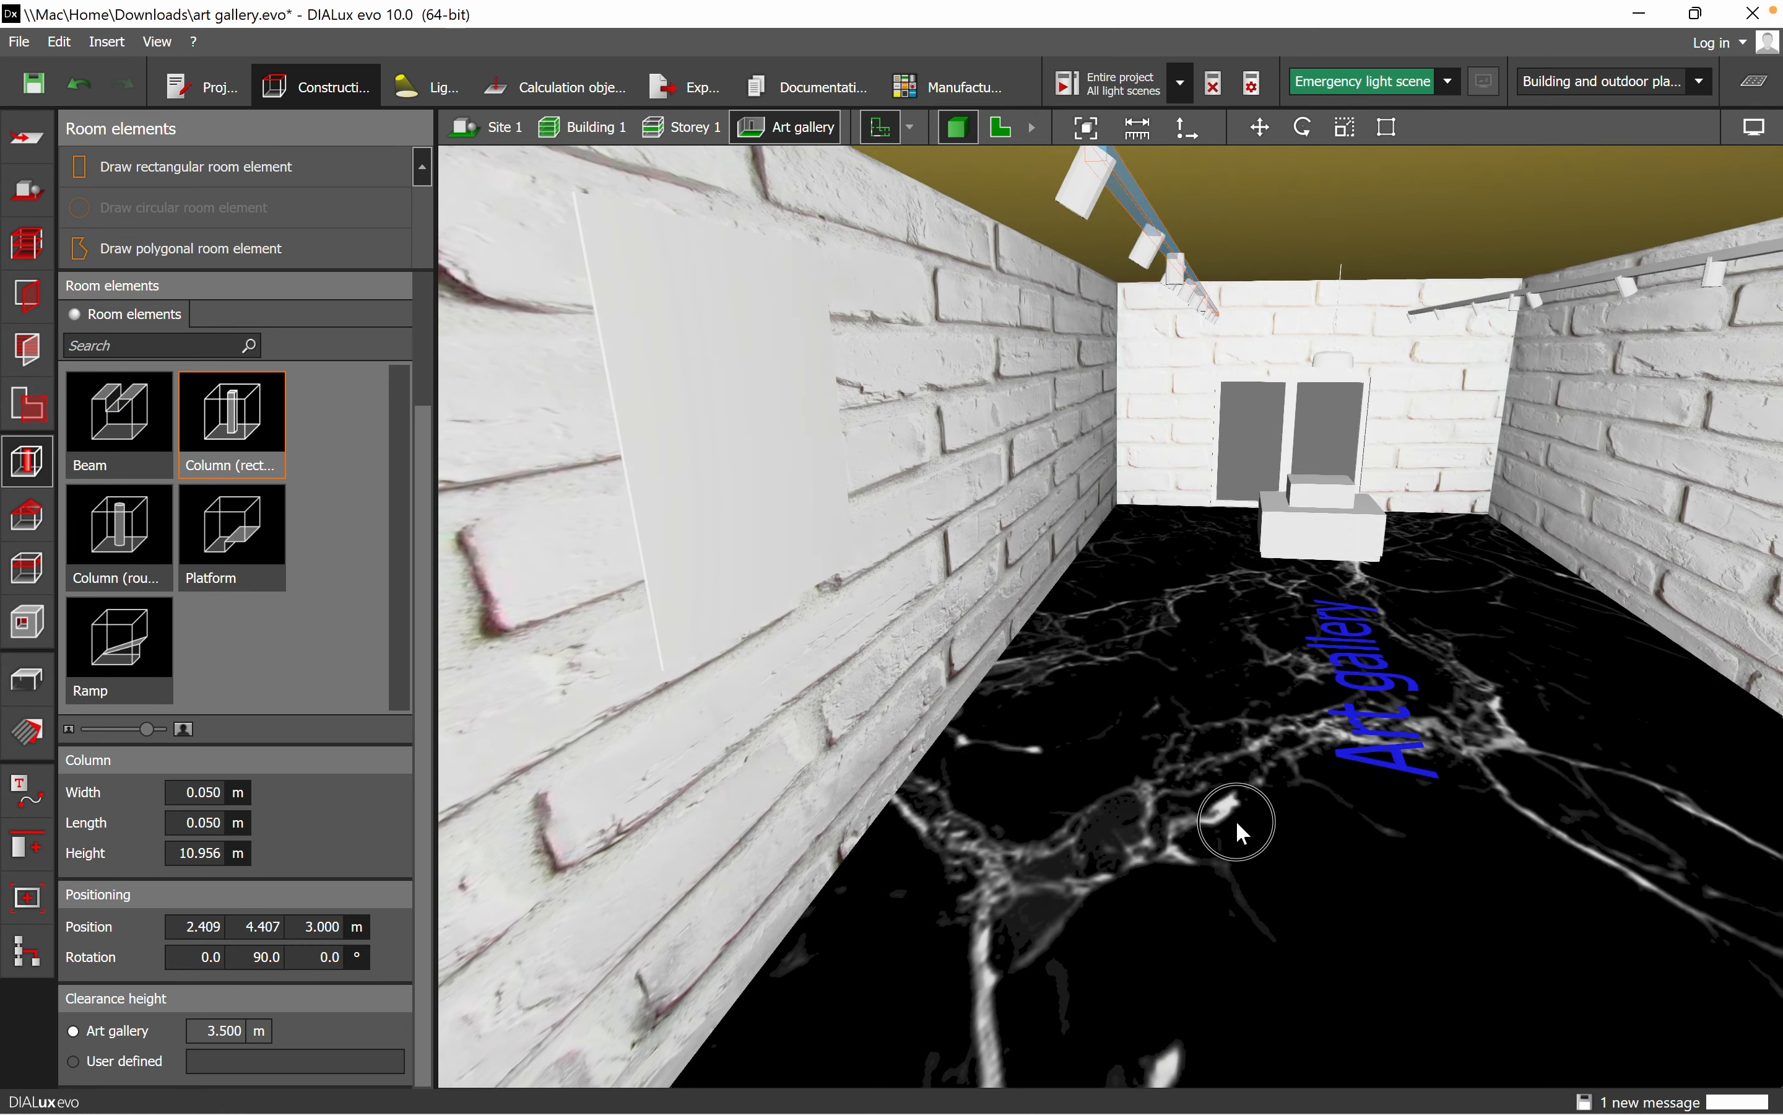
pyautogui.moveTo(1240, 813); pyautogui.dragTo(1240, 824, button='right')
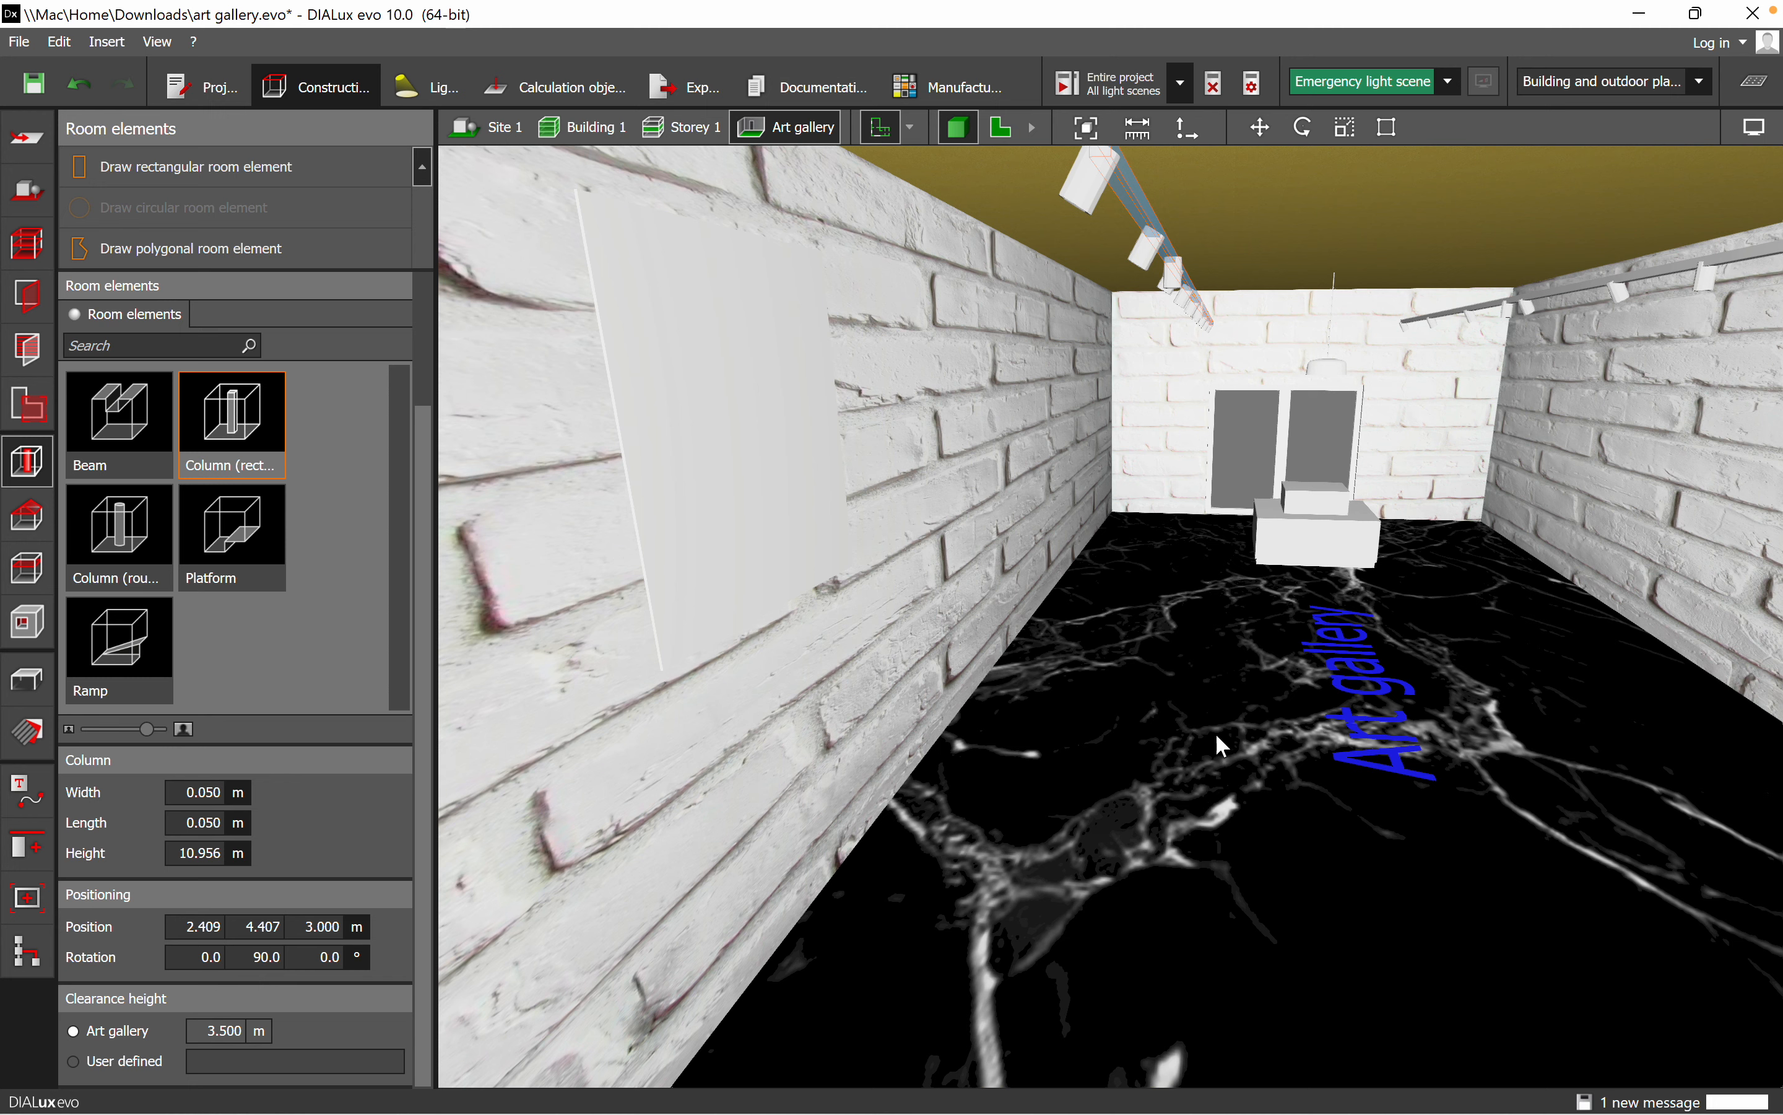
pyautogui.click(1249, 713)
pyautogui.moveTo(1275, 596); pyautogui.dragTo(1371, 630, button='middle')
pyautogui.scroll(-1, 1372, 631)
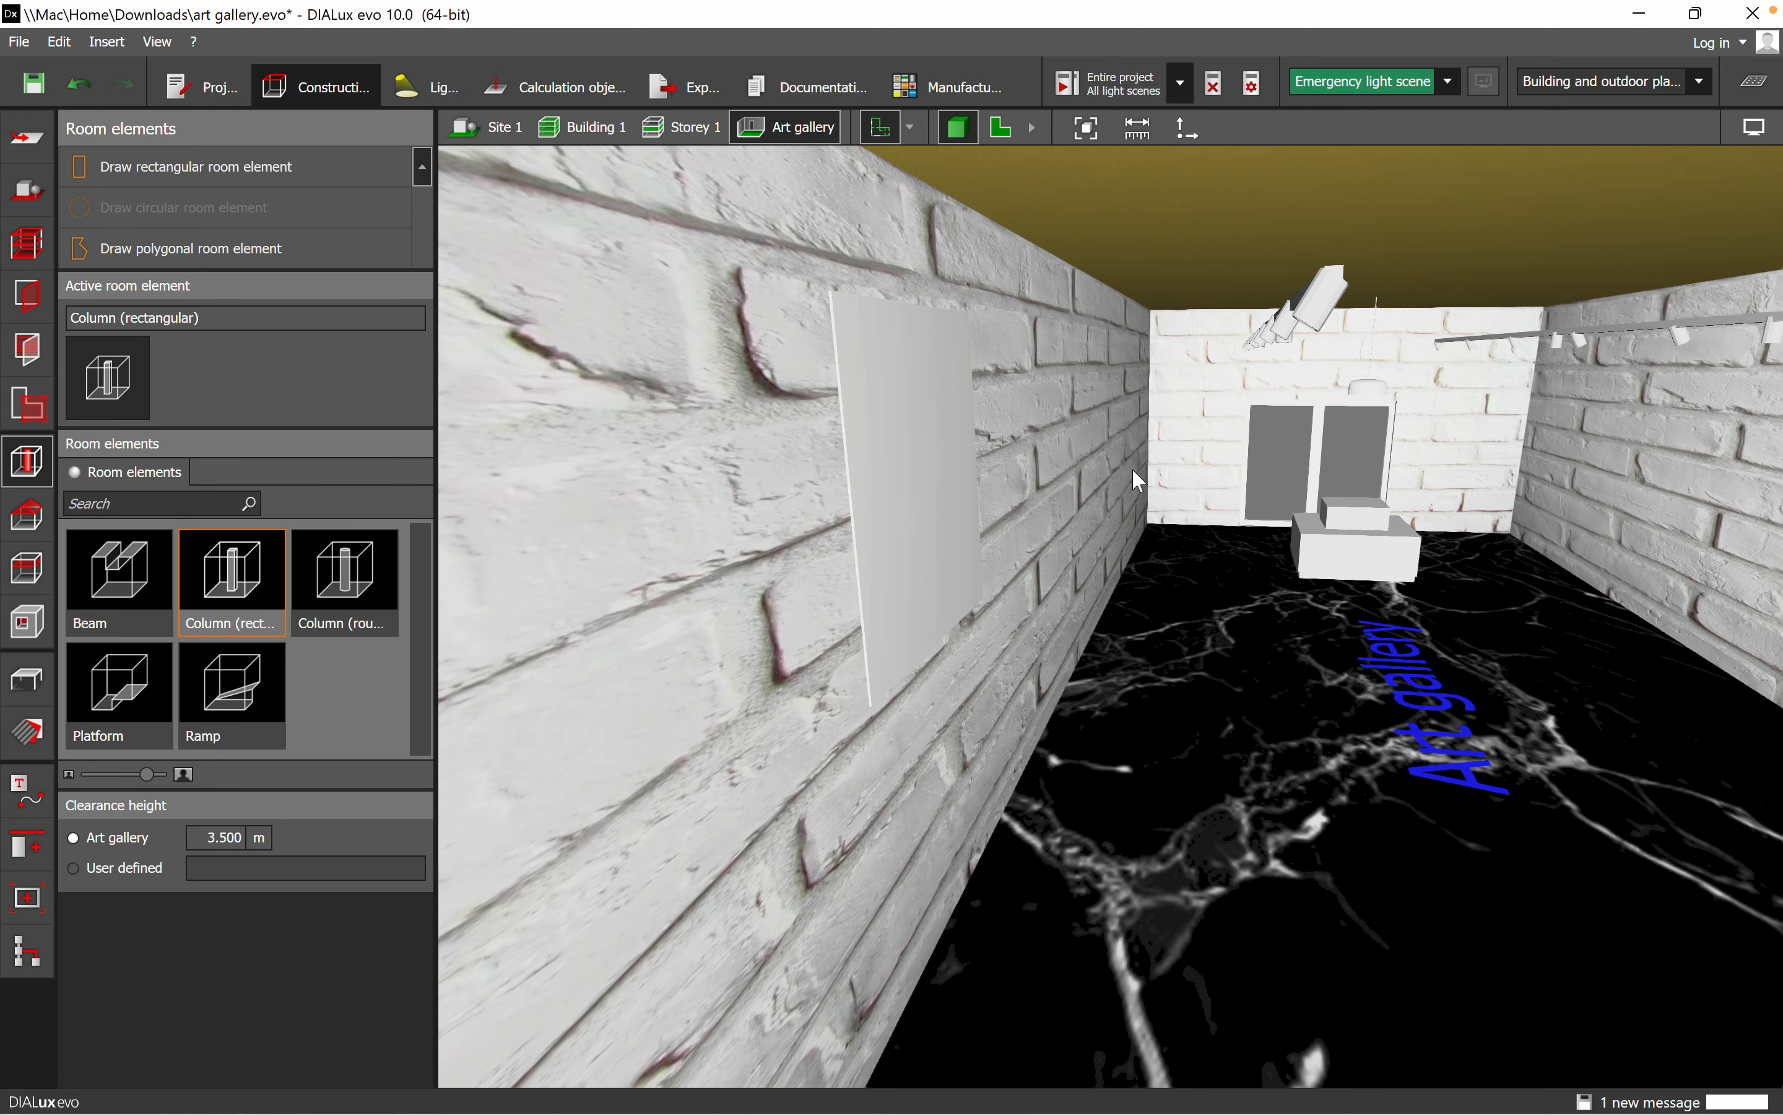
pyautogui.scroll(5, 1155, 847)
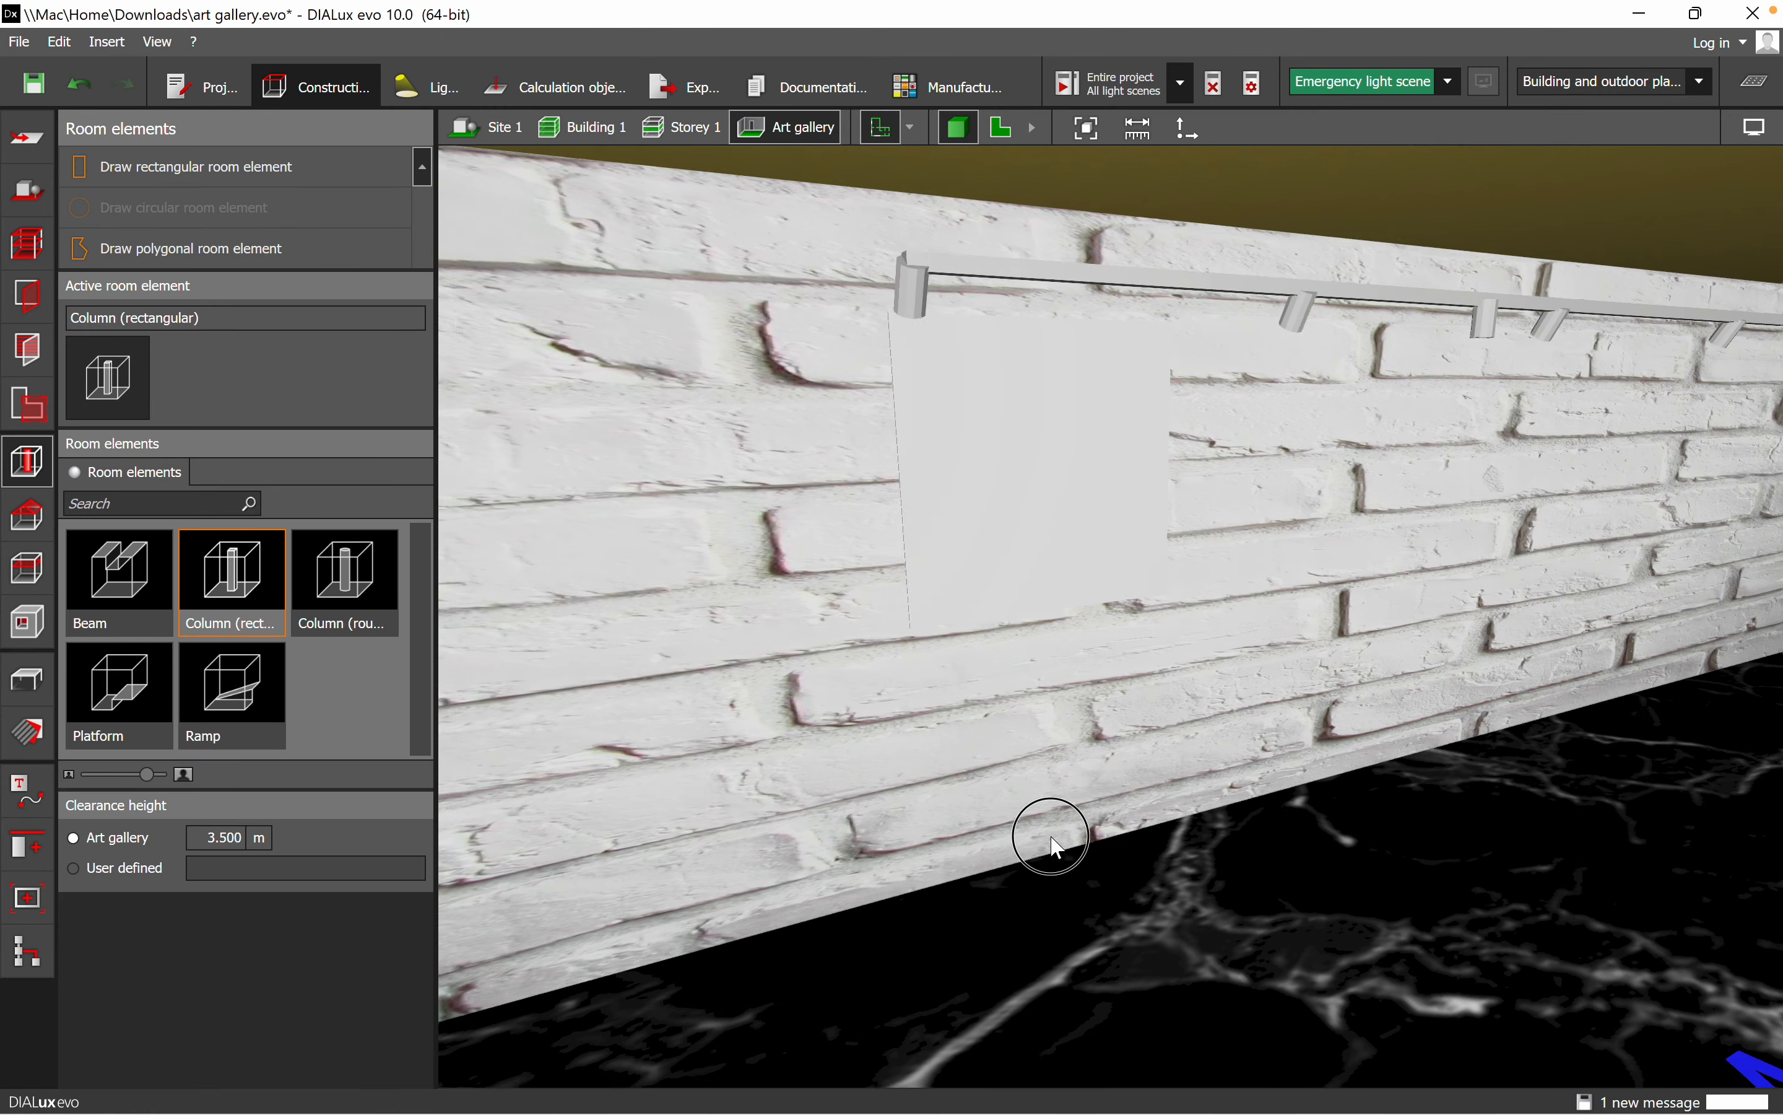
pyautogui.scroll(-2, 1032, 839)
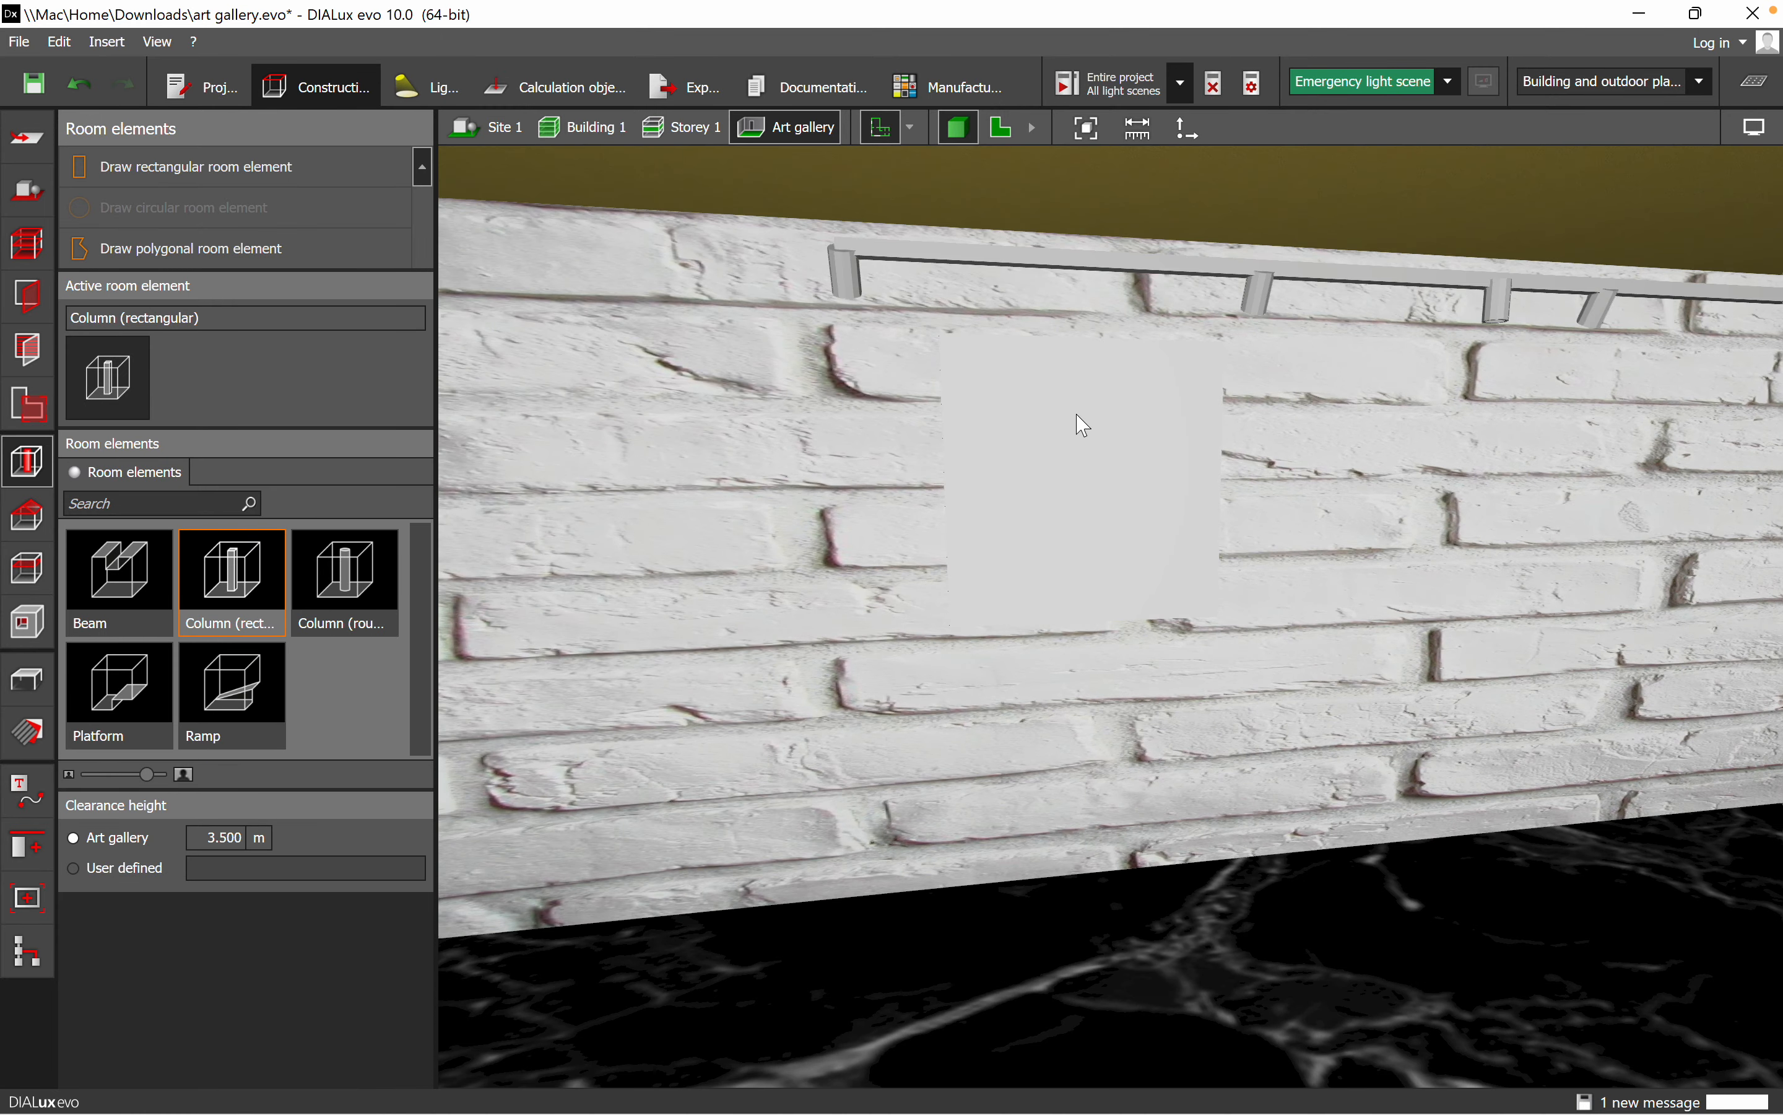
# - Lower the panel further down the brick wall by reducing its vertical position
pyautogui.click(1081, 426)
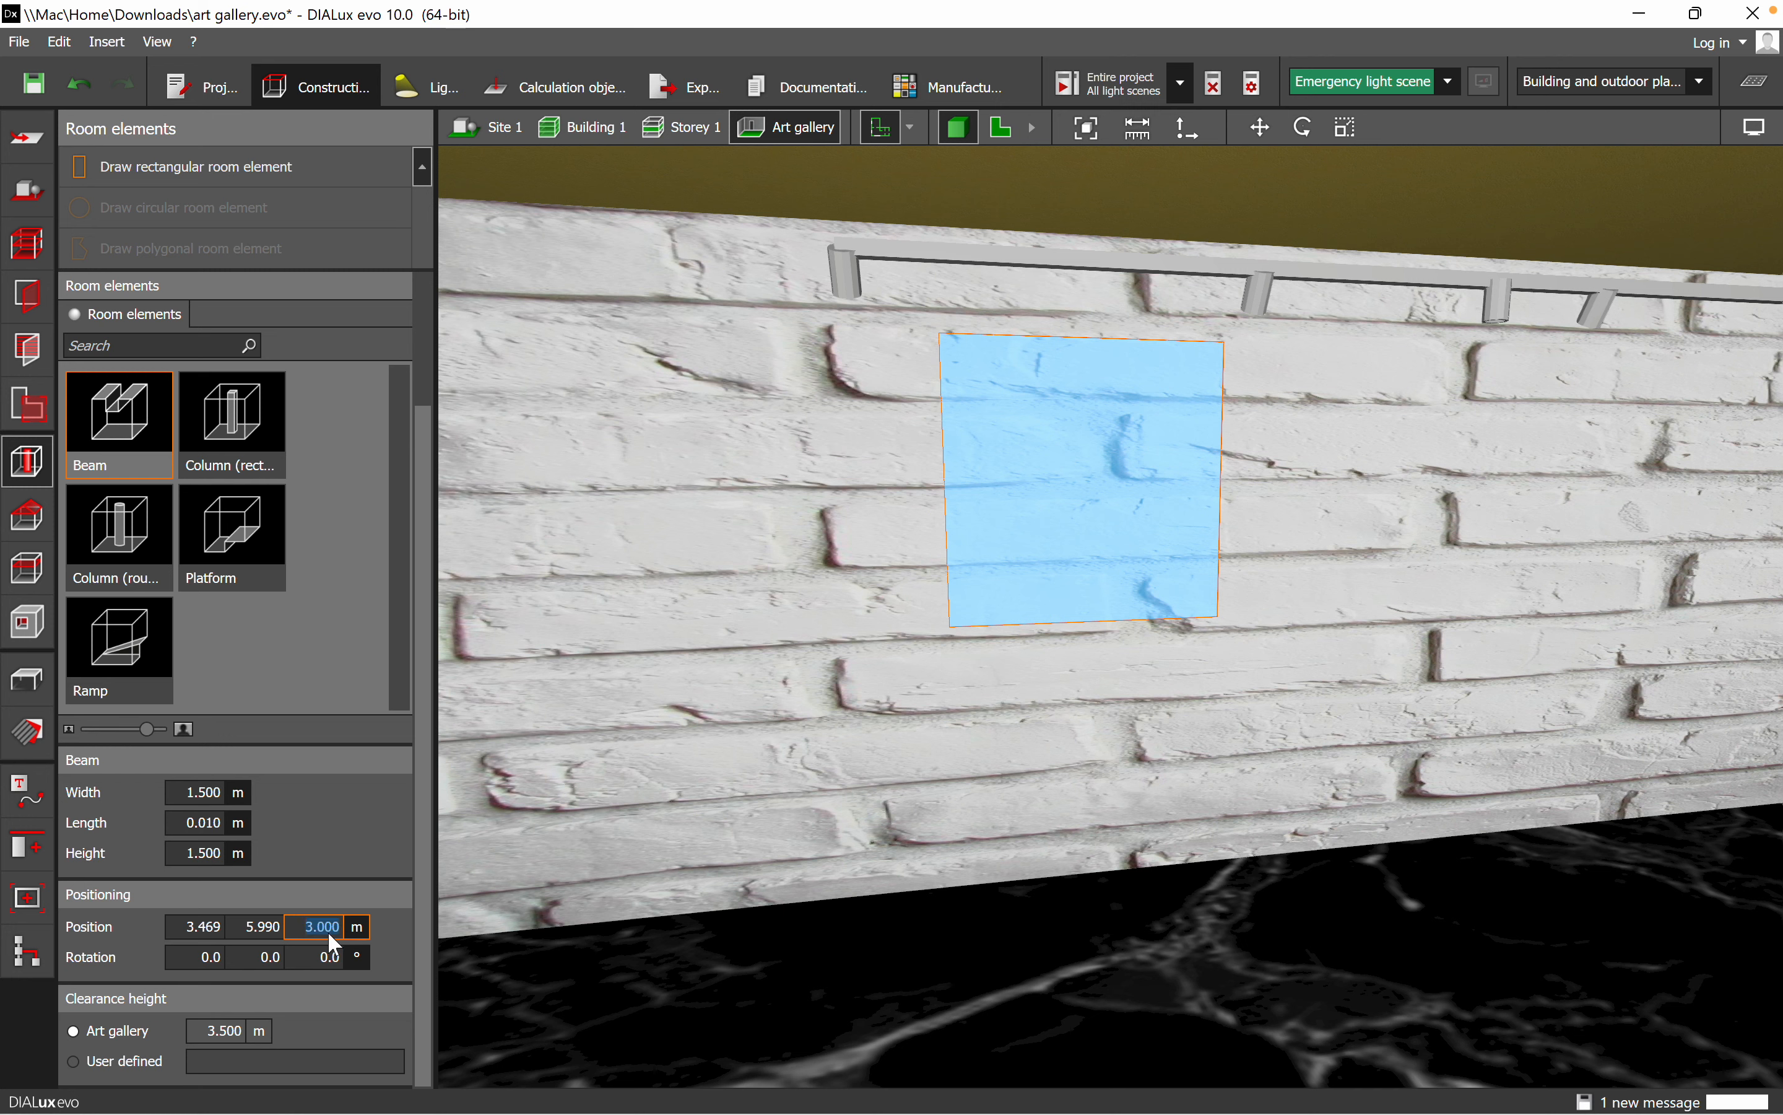
pyautogui.write('2.00')
pyautogui.click(267, 925)
pyautogui.click(990, 931)
pyautogui.moveTo(990, 931); pyautogui.dragTo(953, 935, button='right')
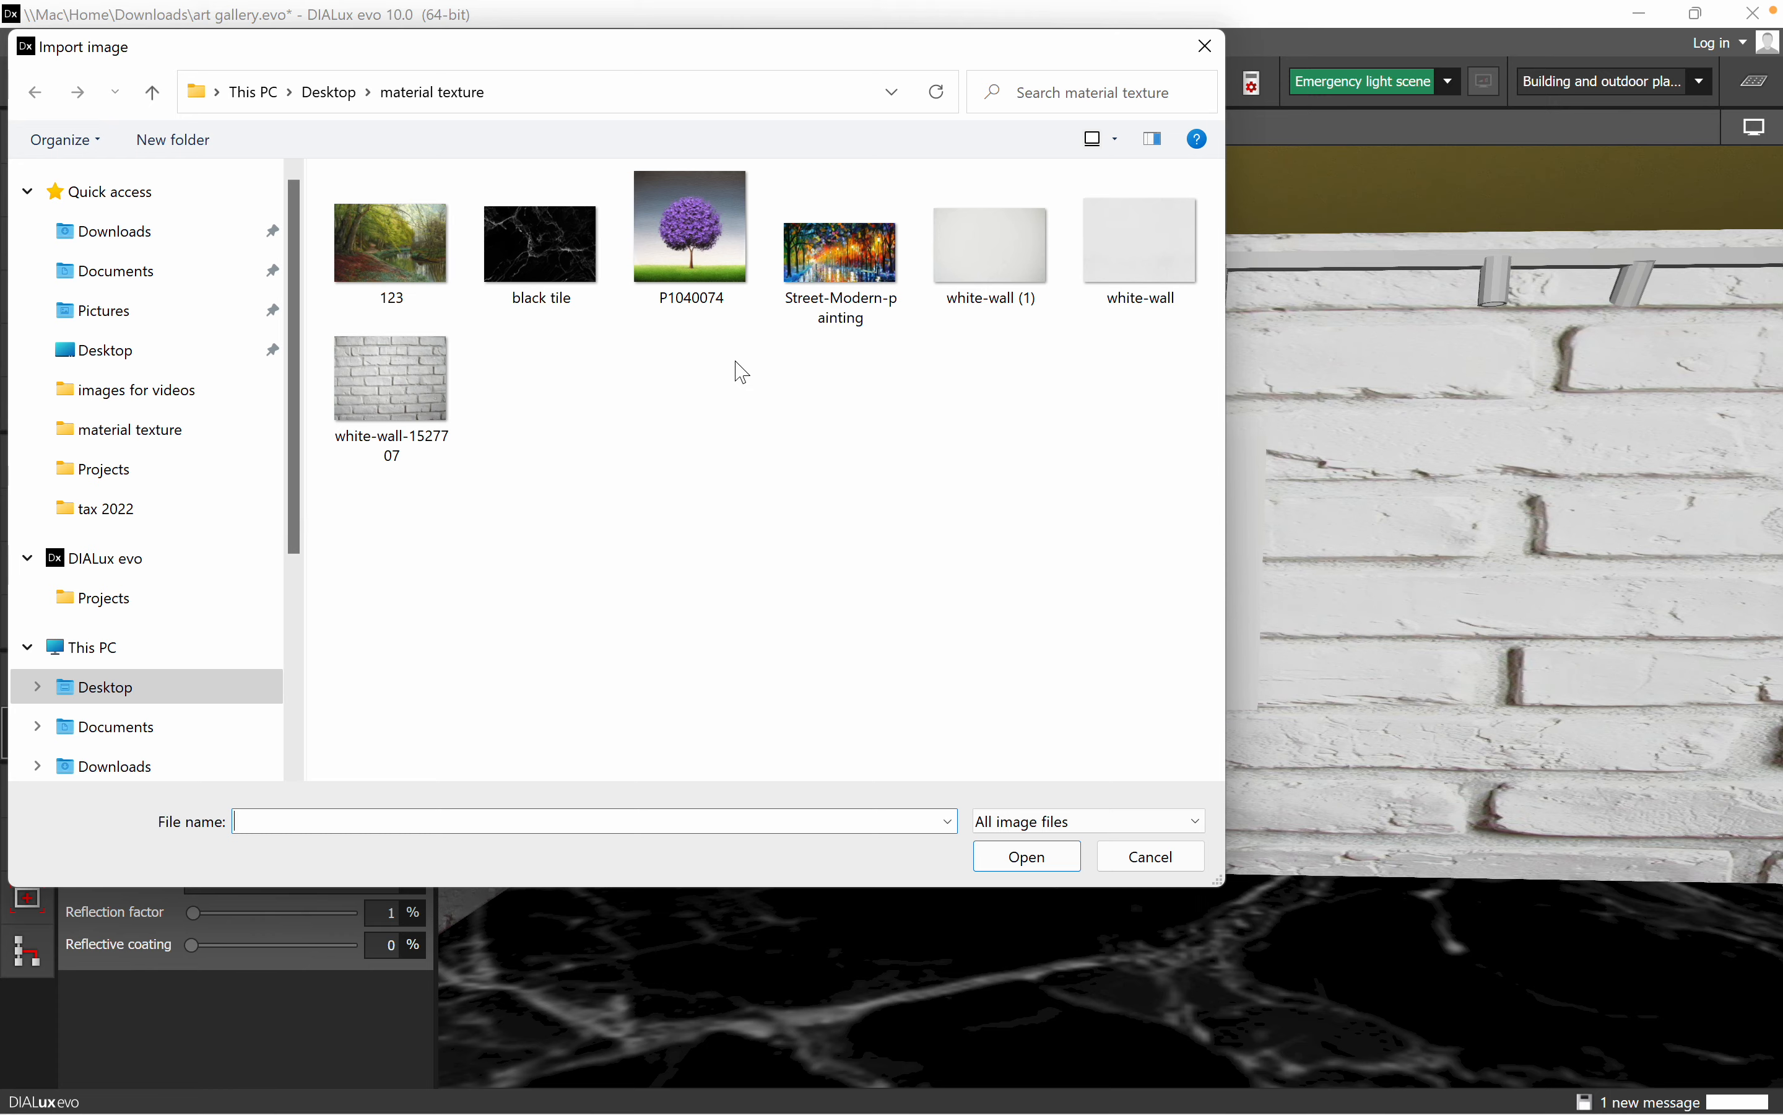
# - Import the P1040074 tree image as a texture material and apply it to the panel on the wall
pyautogui.click(693, 243)
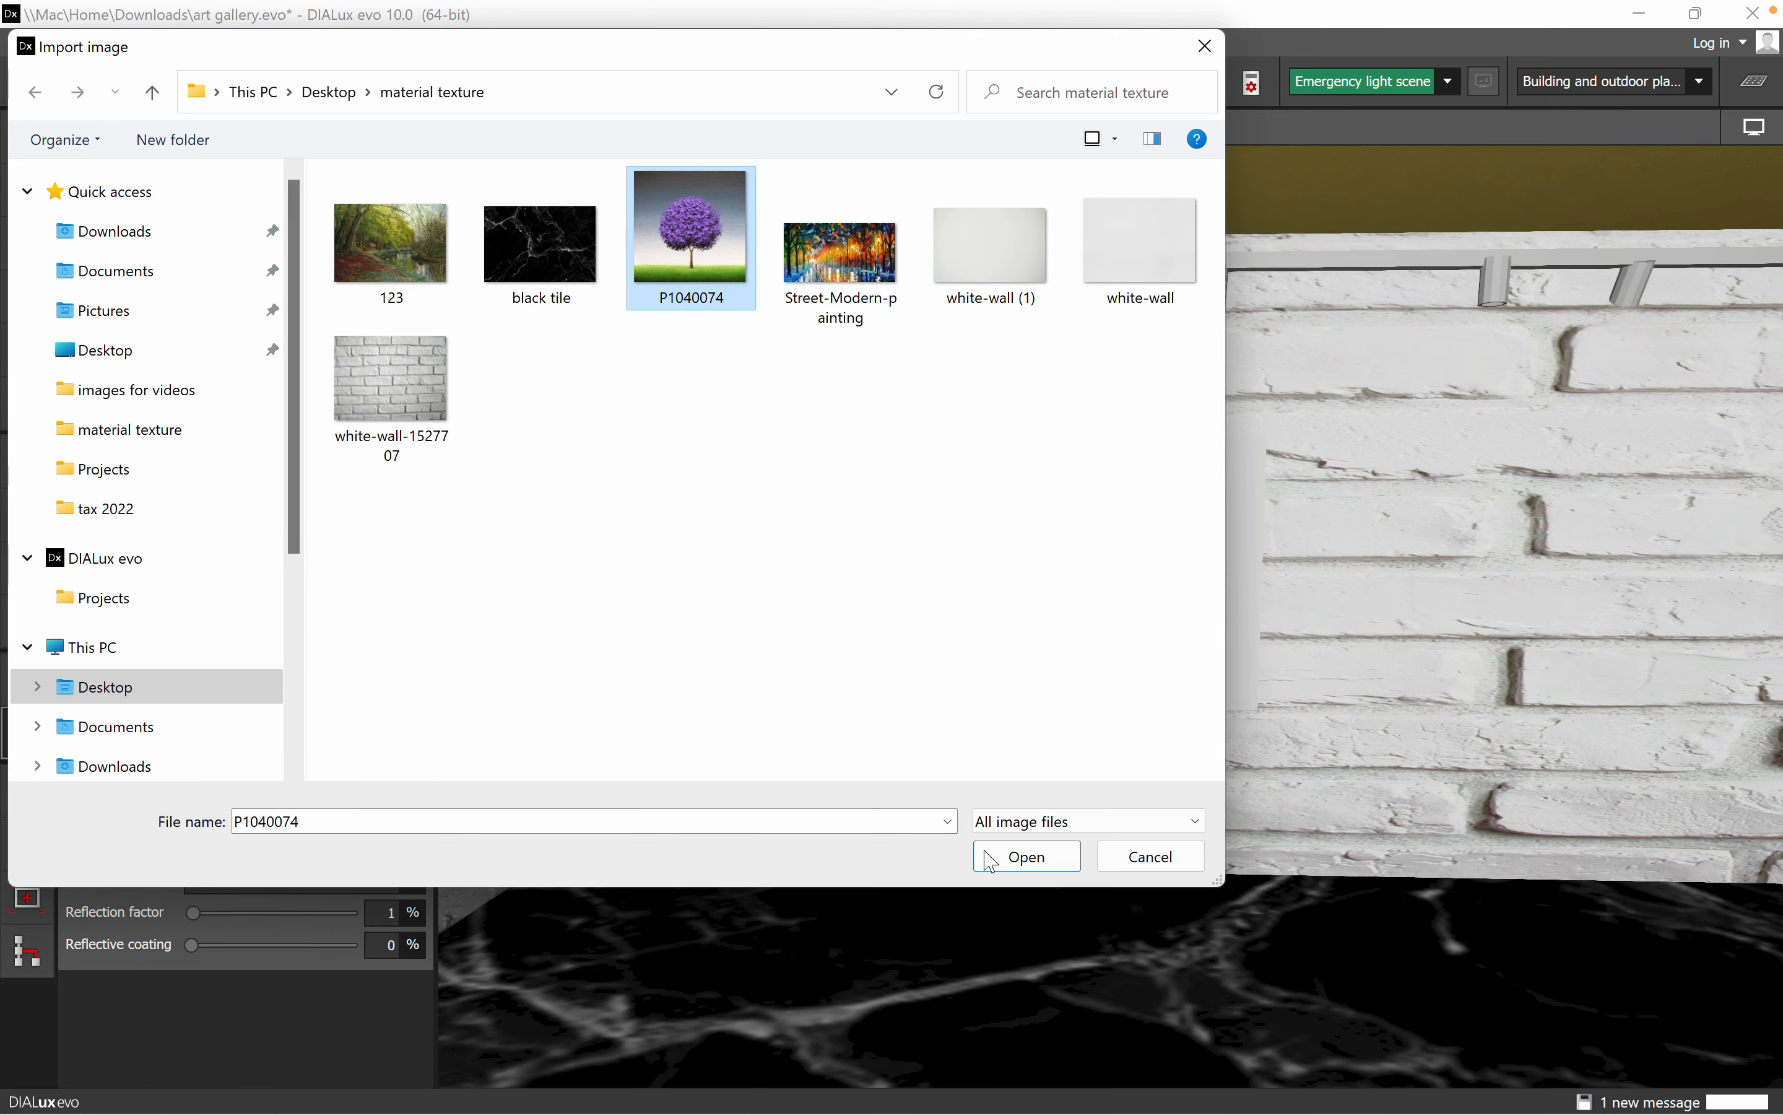
pyautogui.click(1025, 858)
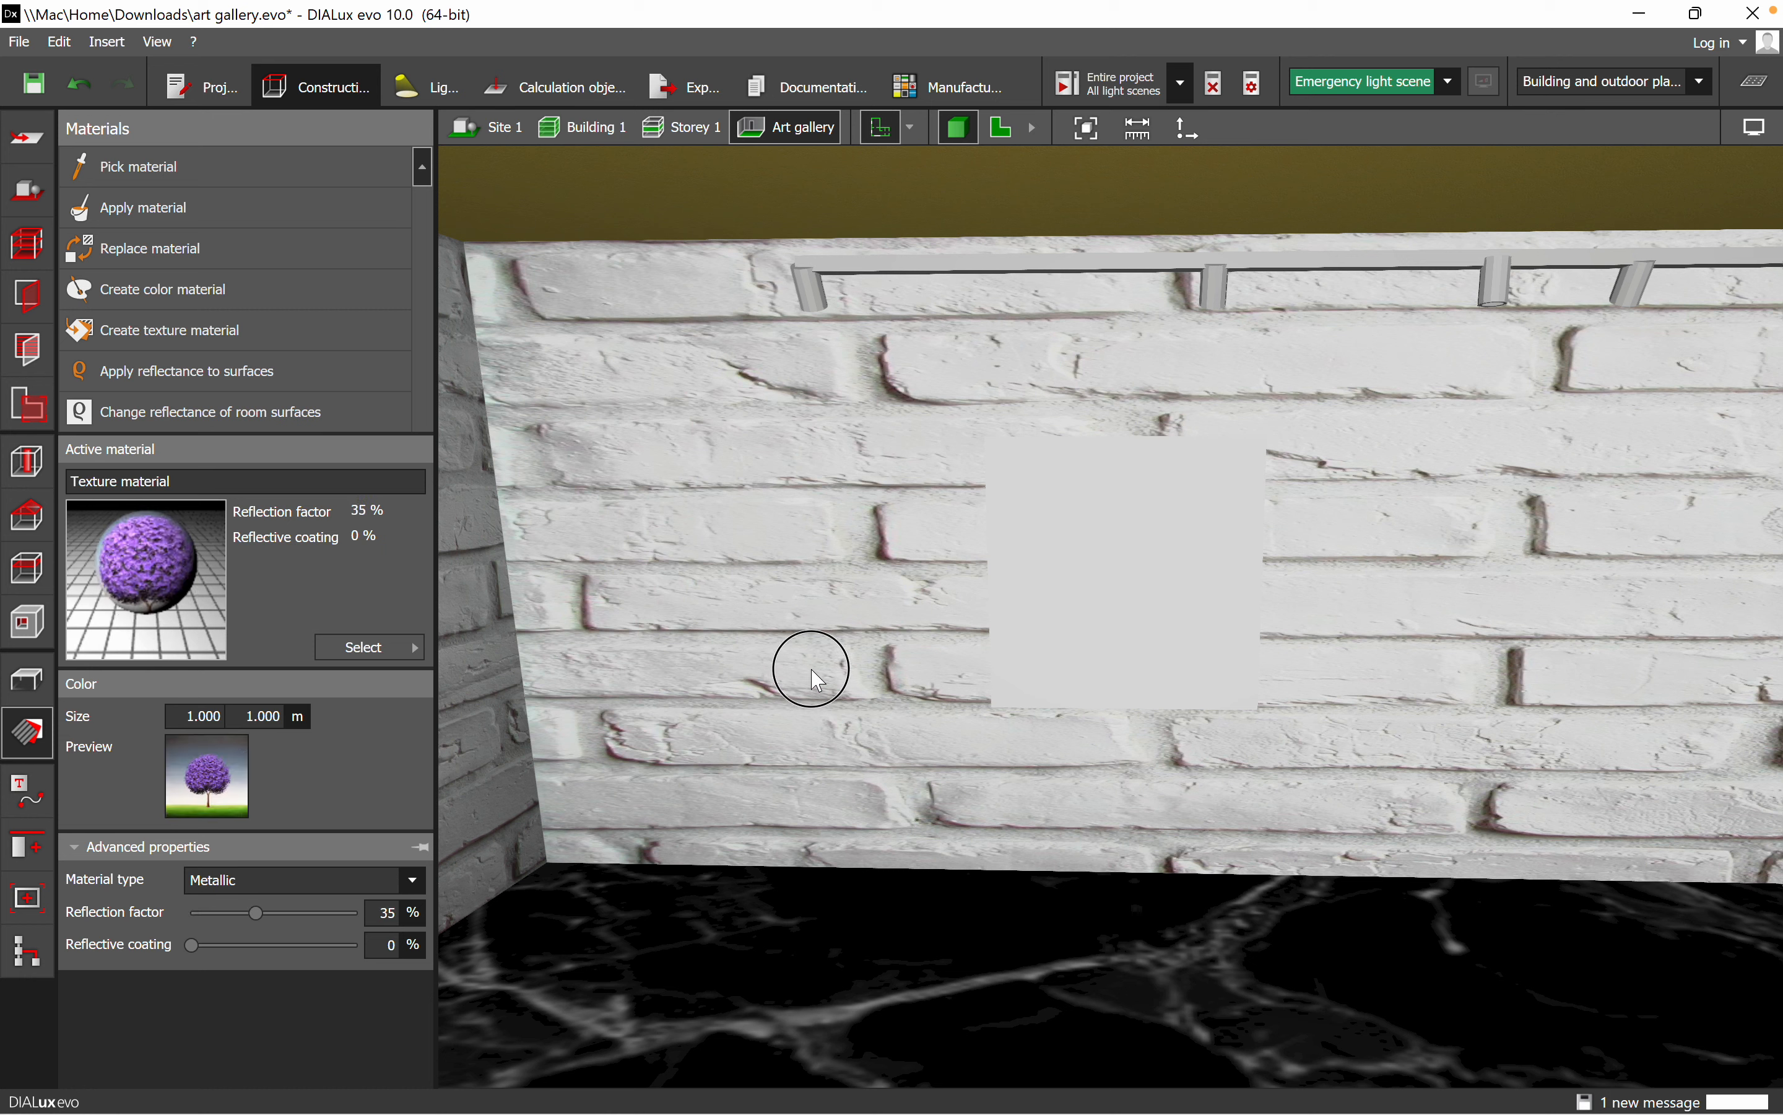
pyautogui.click(1083, 592)
# - Stretch the tree texture over the whole panel, about 1.498 m wide and 1.5 m high
pyautogui.click(1143, 689)
pyautogui.scroll(3, 1143, 689)
pyautogui.moveTo(1199, 730); pyautogui.dragTo(1337, 732)
pyautogui.moveTo(899, 438); pyautogui.dragTo(900, 287)
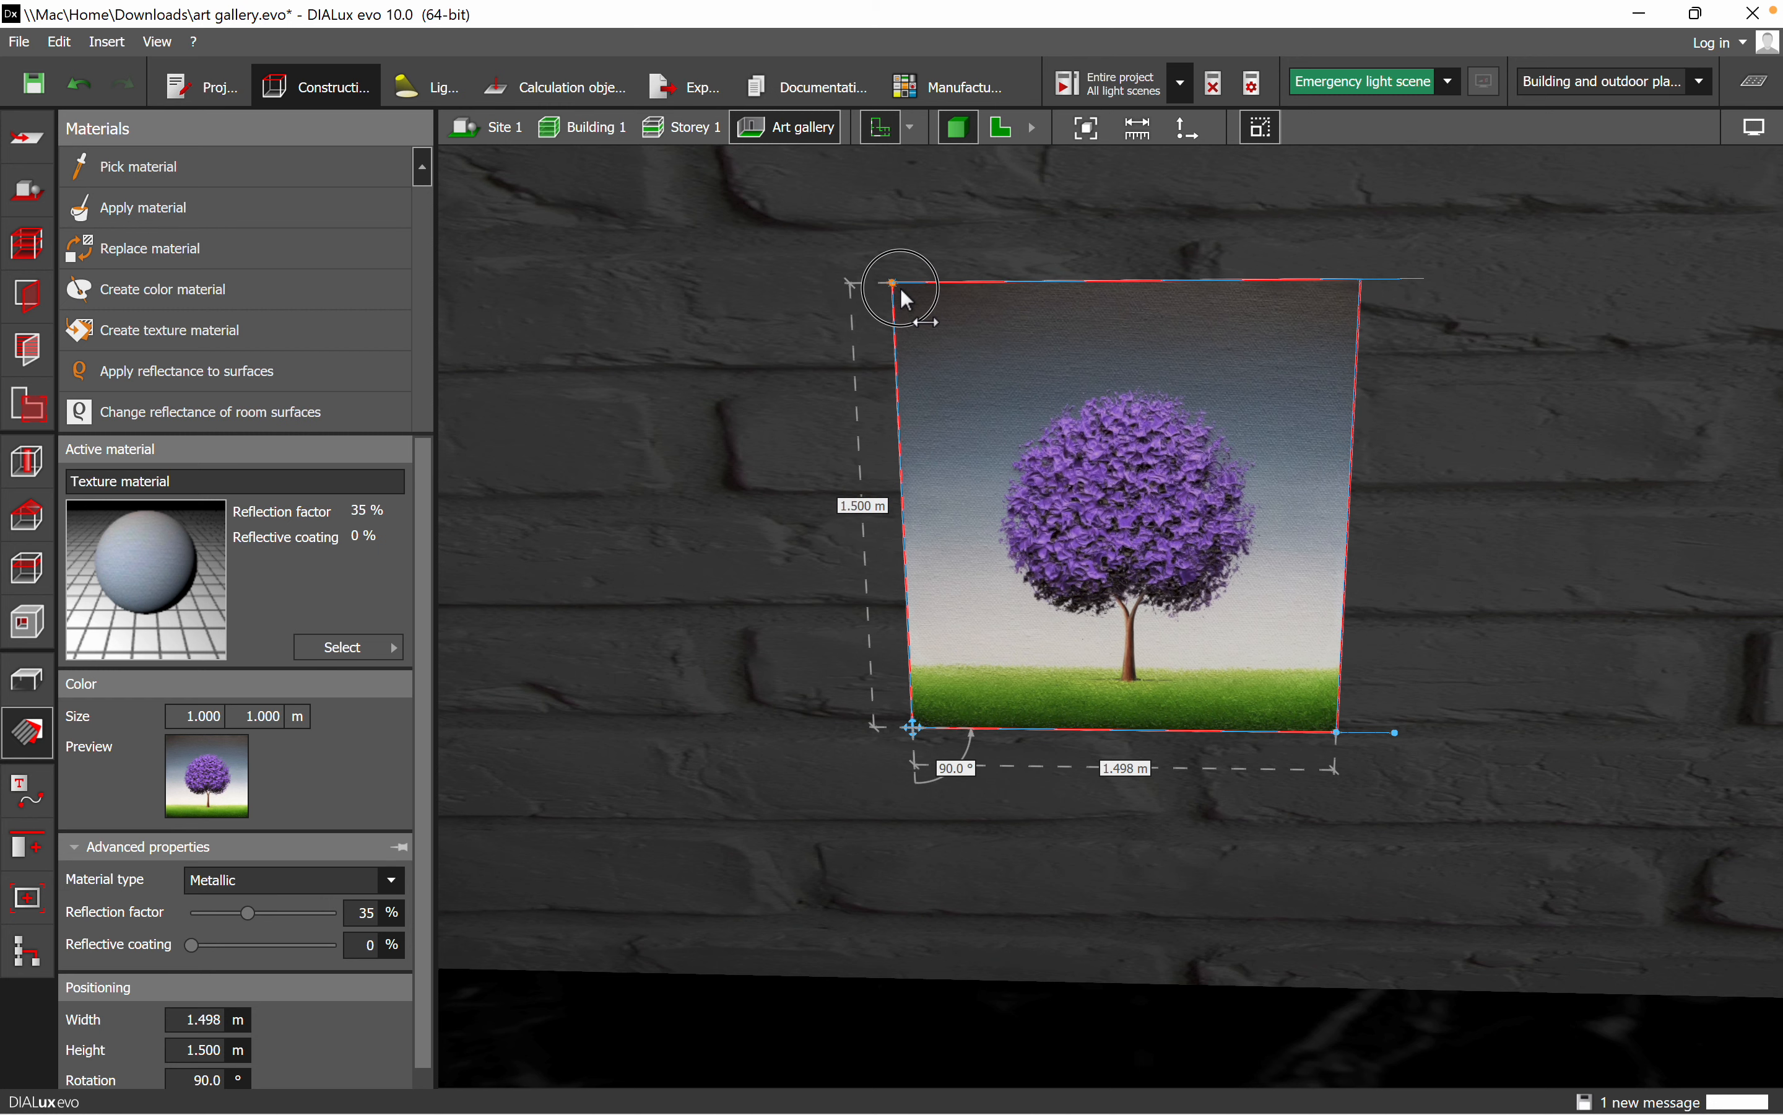